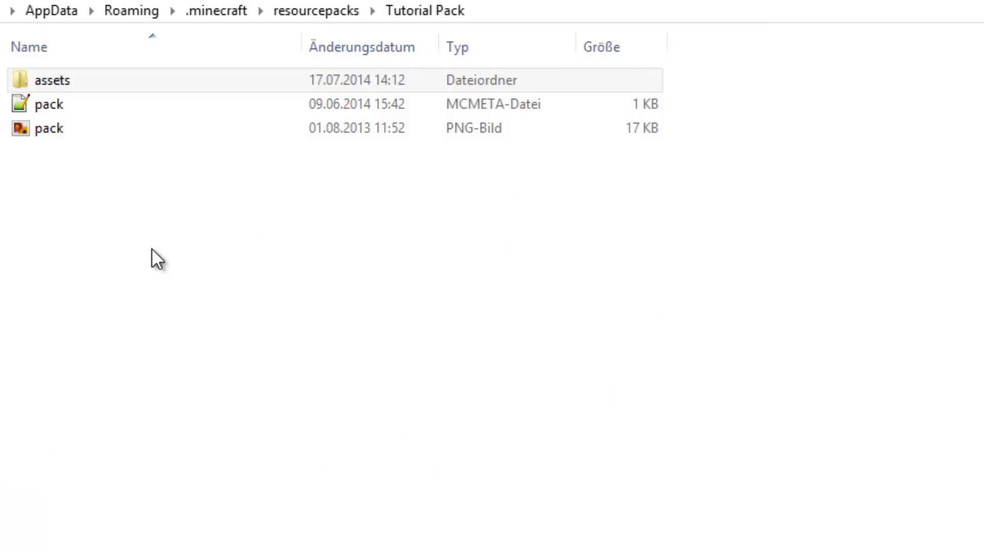
Open the Tutorial Pack's item textures folder at assets/minecraft/textures/items
double_click(73, 80)
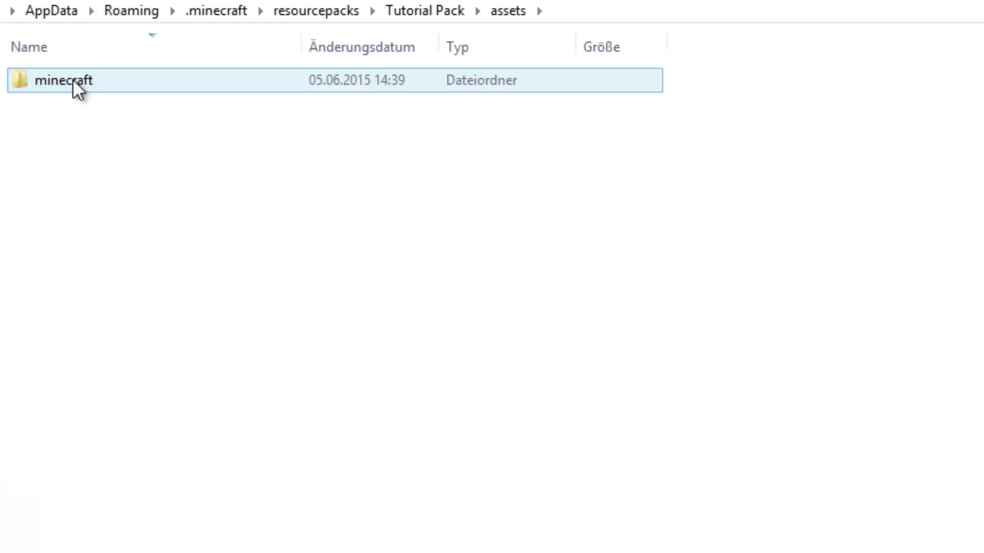
double_click(73, 81)
double_click(70, 310)
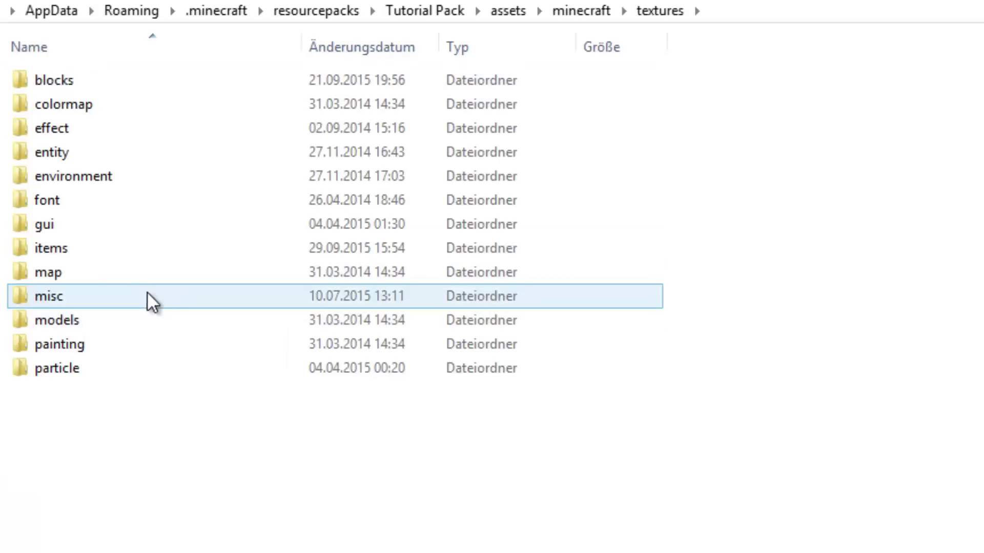
double_click(85, 250)
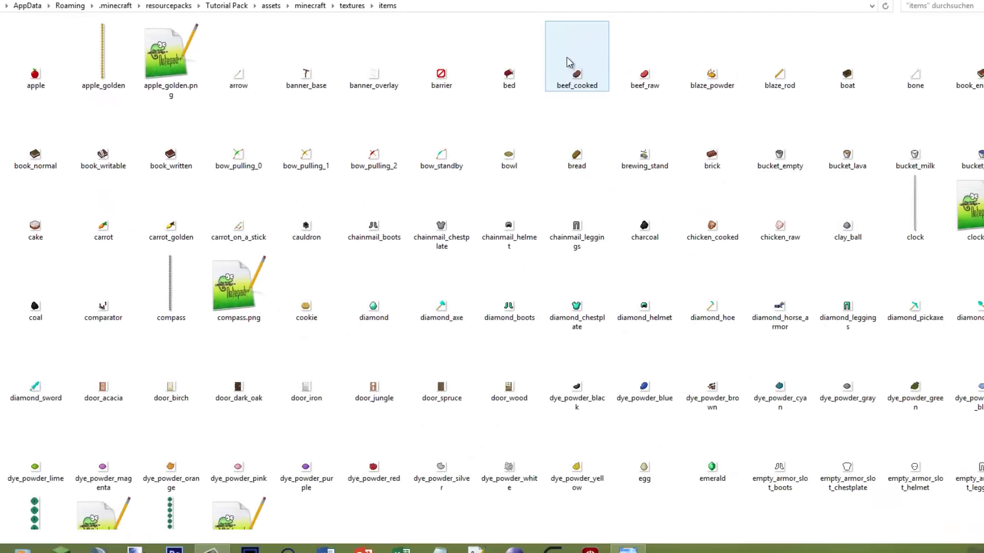
View the beef_raw texture enlarged in the image preview and close it
right_click(556, 45)
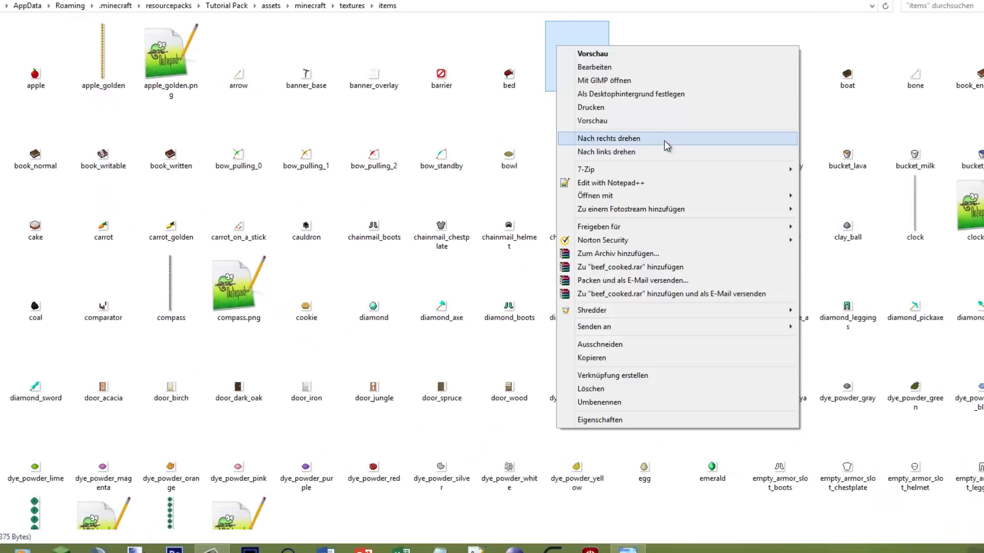
left_click(637, 57)
left_click(637, 57)
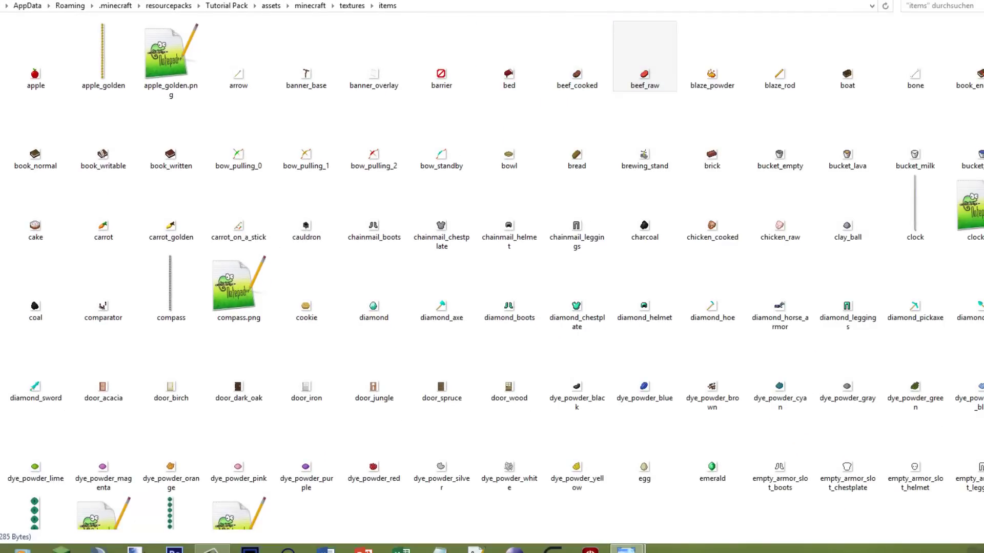
scroll(437, 150, "up", 6)
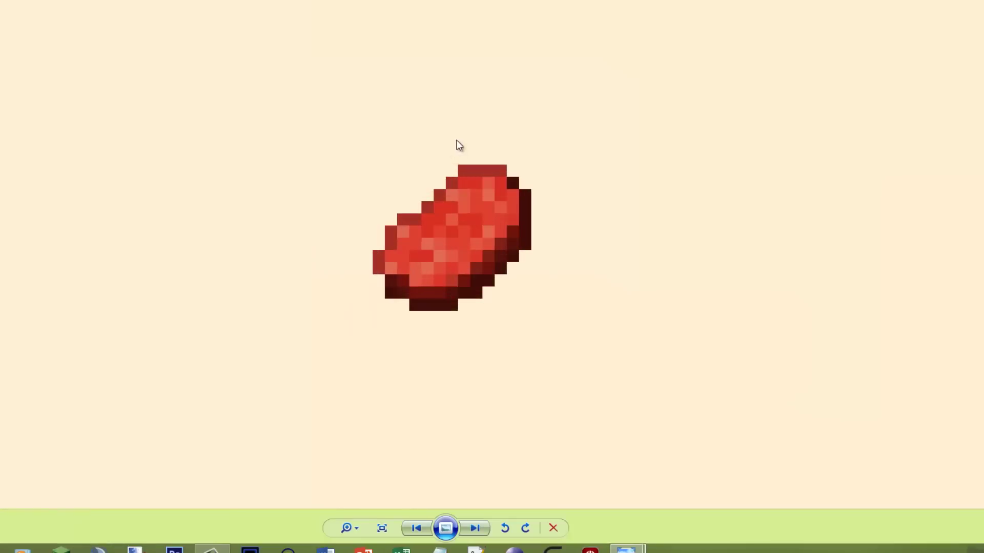
key("alt+F4")
Open the beef_cooked texture in paint.net
left_click(581, 72)
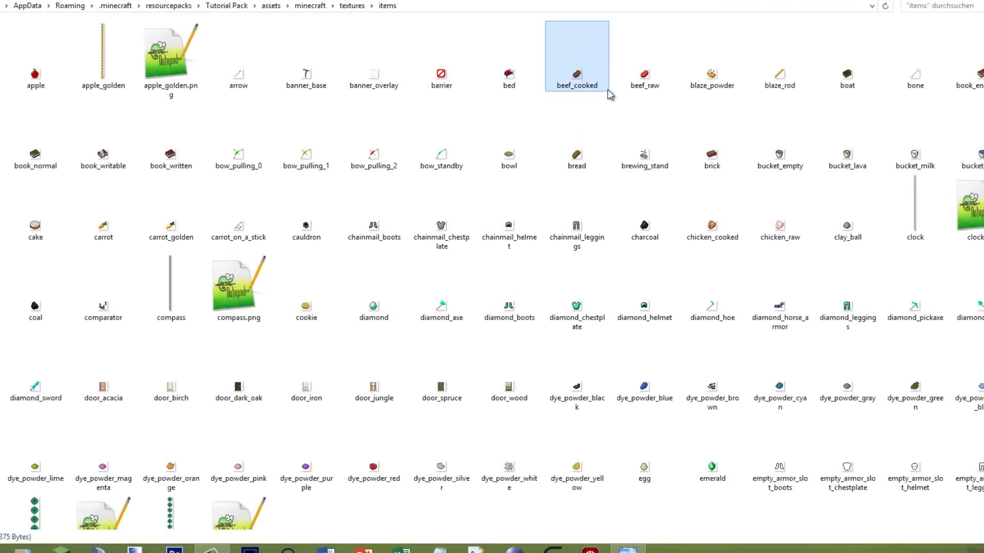
right_click(571, 77)
mouse_move(617, 221)
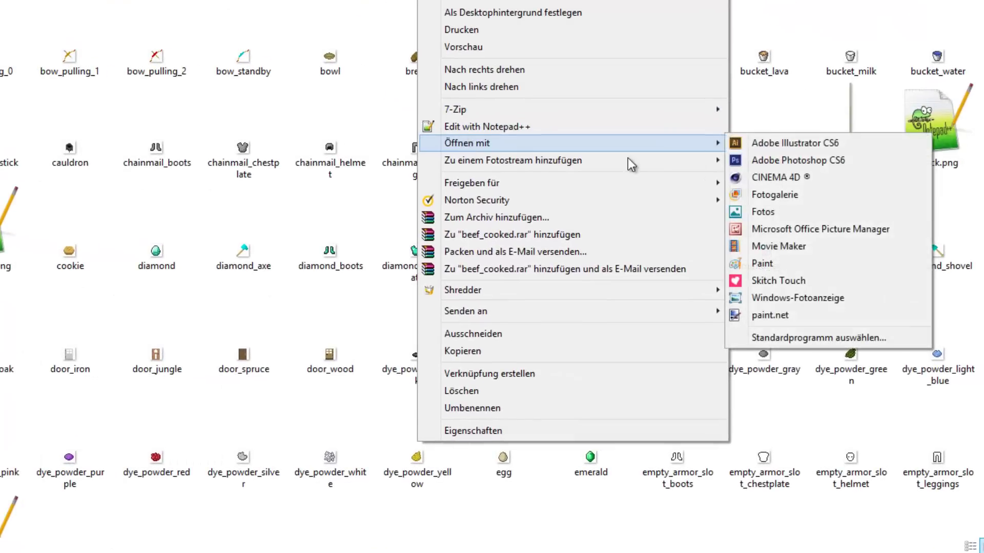
left_click(768, 315)
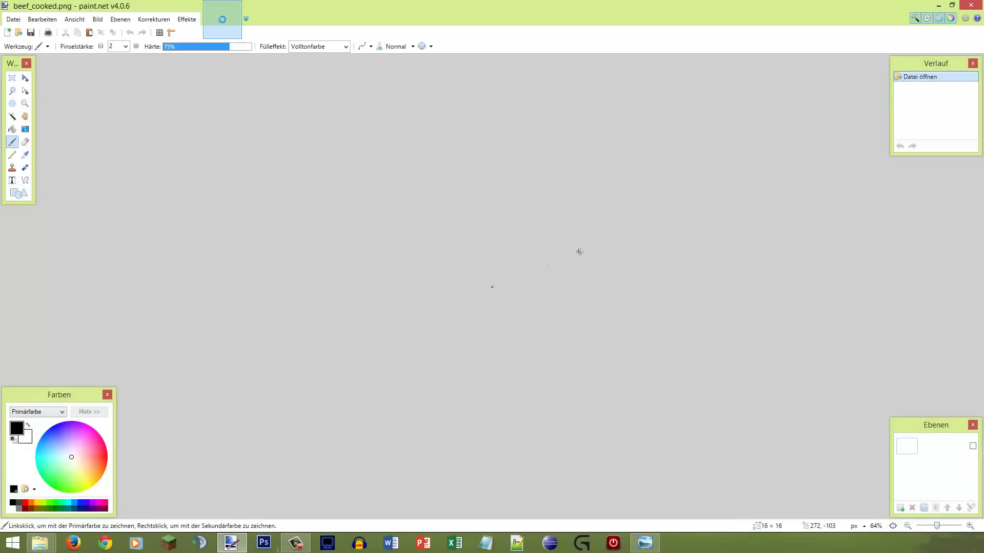
Erase the entire beef_cooked image using the Eraser at brush size 90
scroll(540, 244, "up", 20)
key("e")
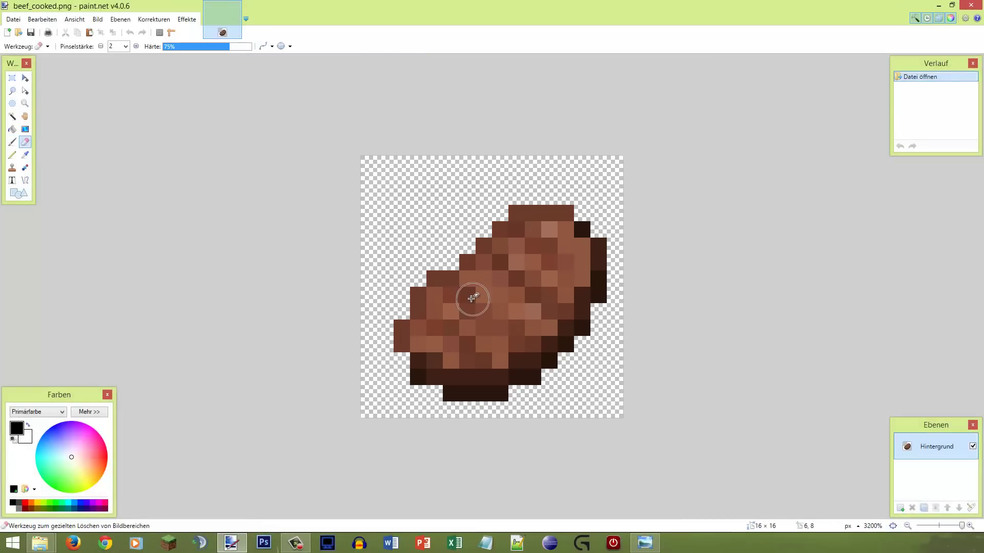
left_click(126, 47)
left_click(121, 159)
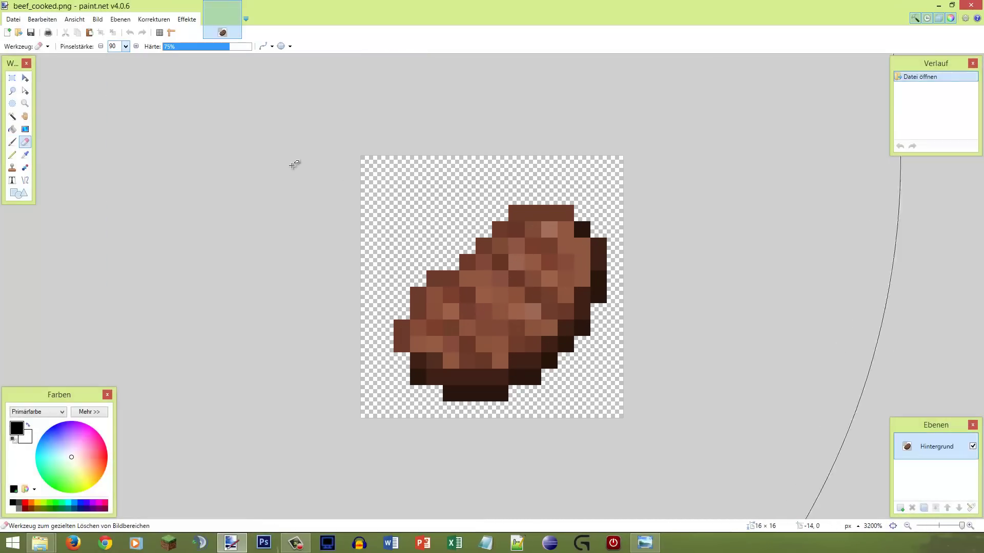
left_click(451, 178)
Set the Eraser's brush size back to 2 and switch to the Pencil tool
left_click(126, 46)
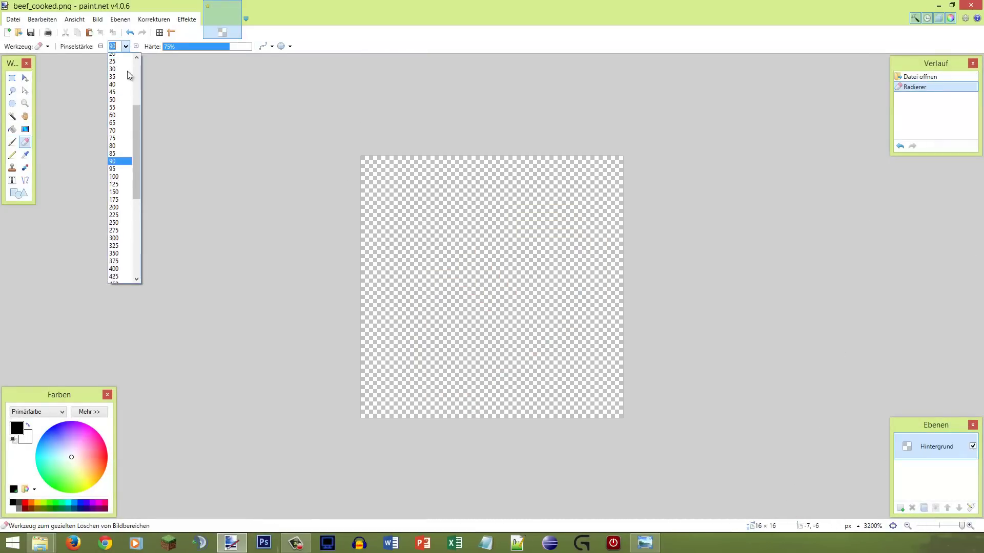
scroll(120, 75, "up", 5)
left_click(118, 73)
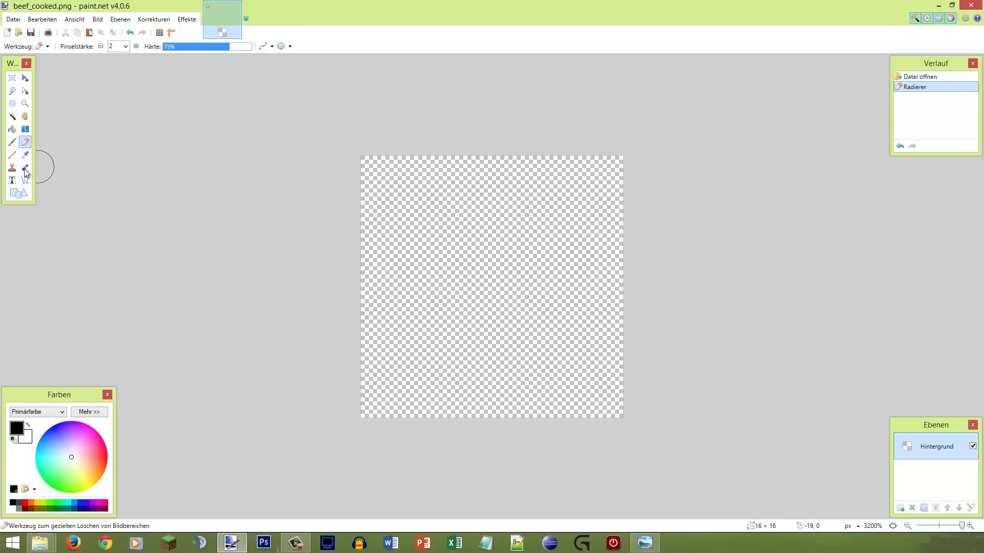
left_click(13, 154)
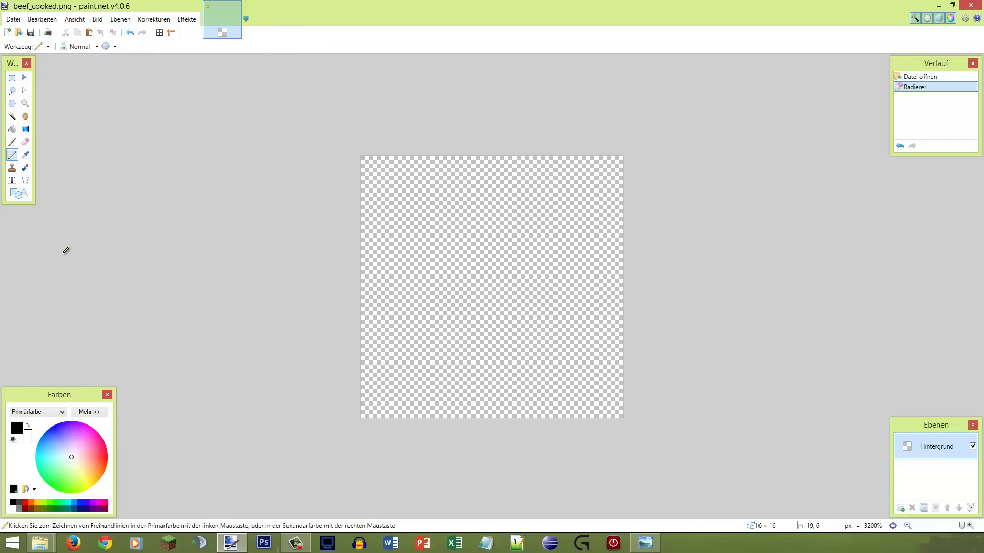
Expand the colour settings and mix a dark brown primary colour with RGB values 68, 39, 29
left_click(94, 414)
left_click(135, 420)
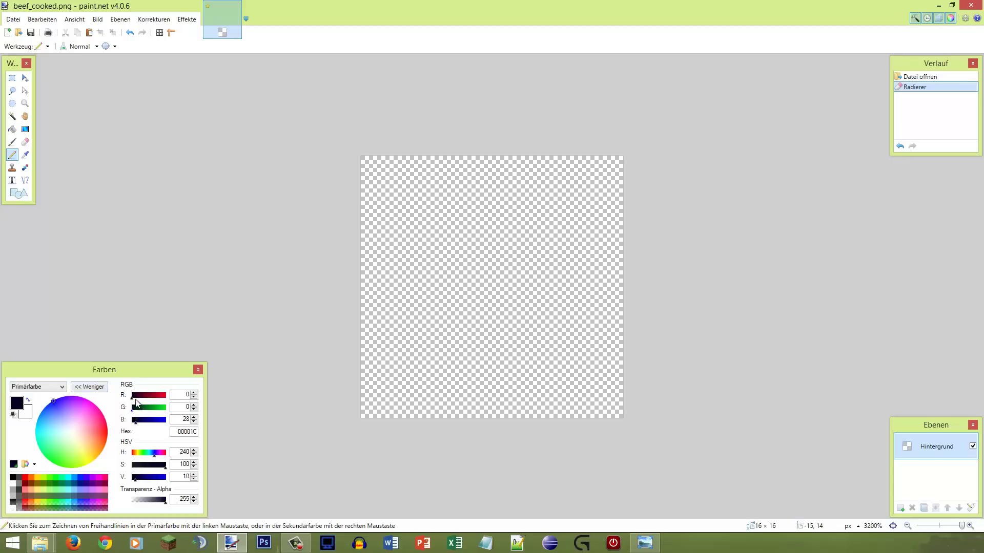
left_click_drag(137, 396, 140, 397)
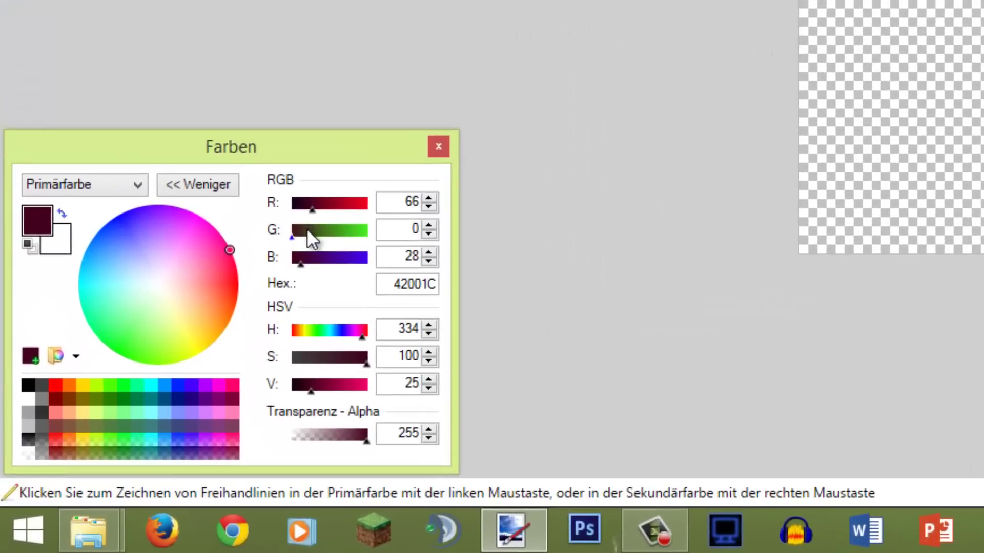
left_click_drag(308, 231, 303, 232)
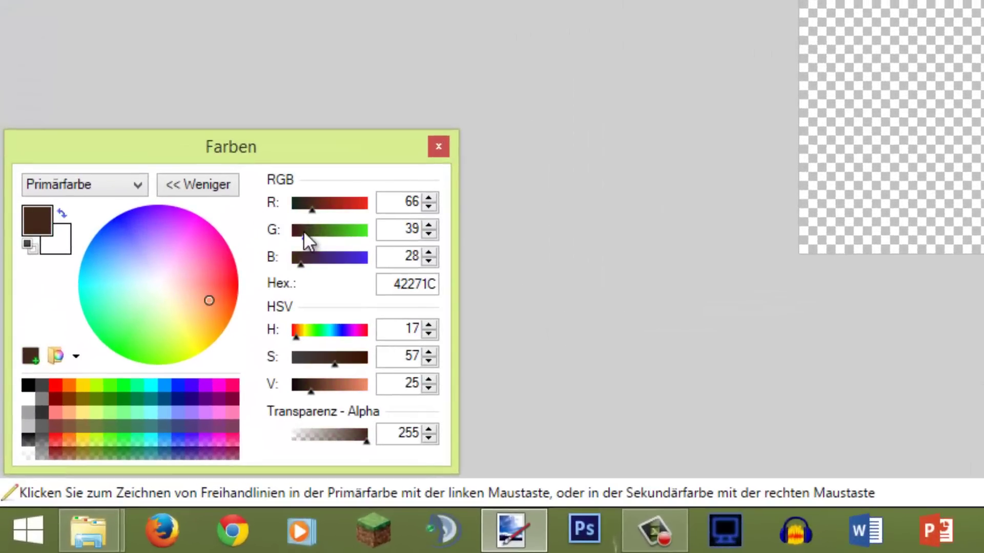
double_click(428, 199)
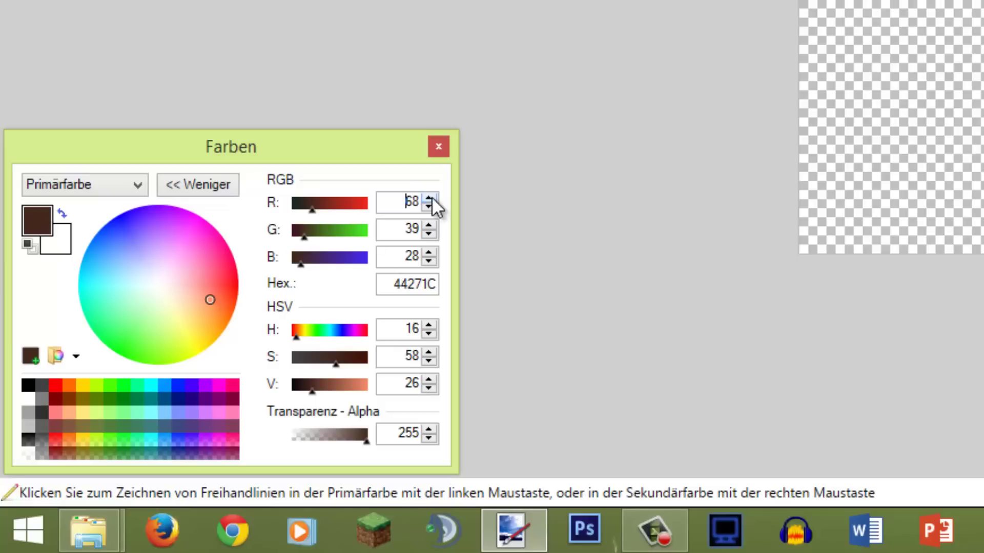
left_click(429, 252)
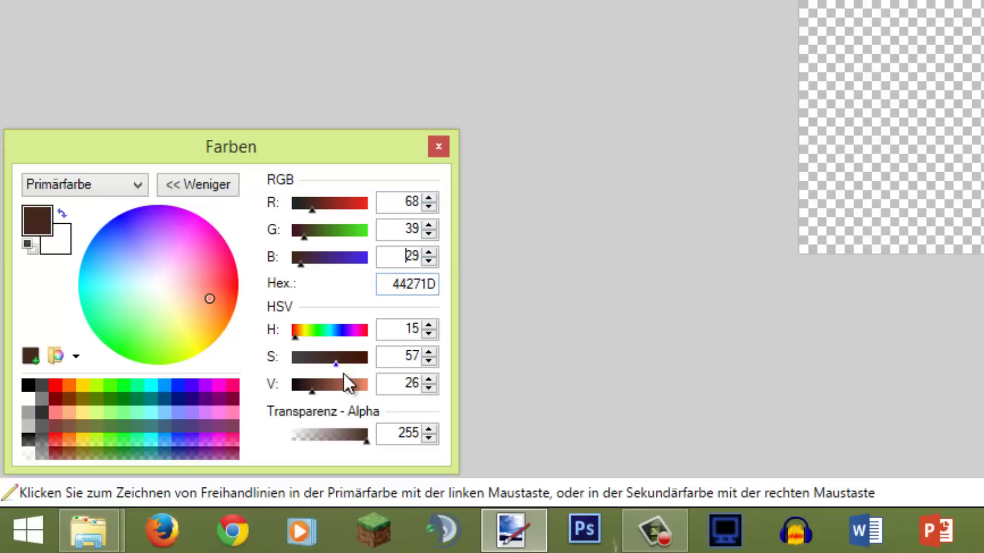
Try a brightness of 32 for the brown, then settle on an HSV value of 26
mouse_move(312, 385)
left_mouse_down()
mouse_move(321, 382)
mouse_move(315, 390)
left_mouse_up()
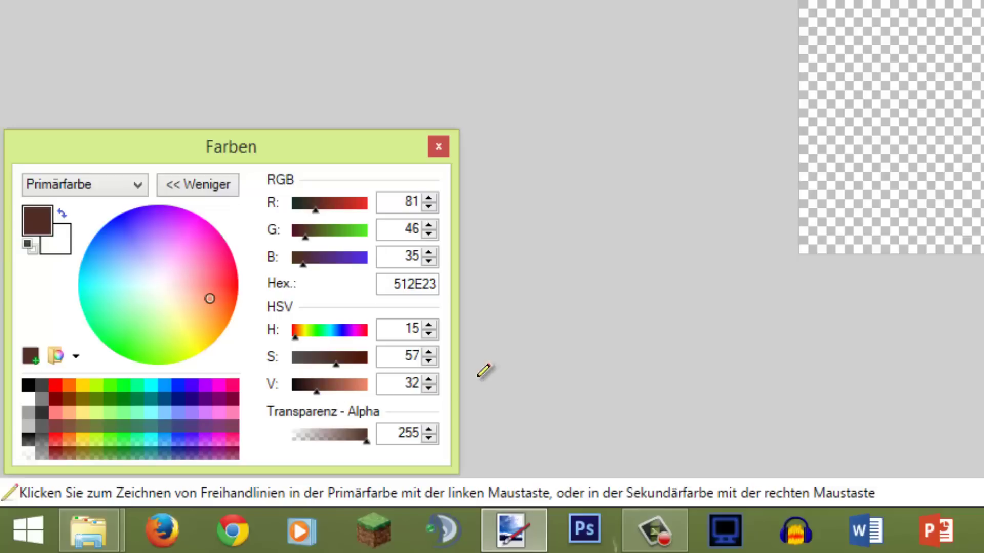
triple_click(428, 389)
double_click(428, 388)
left_click(428, 388)
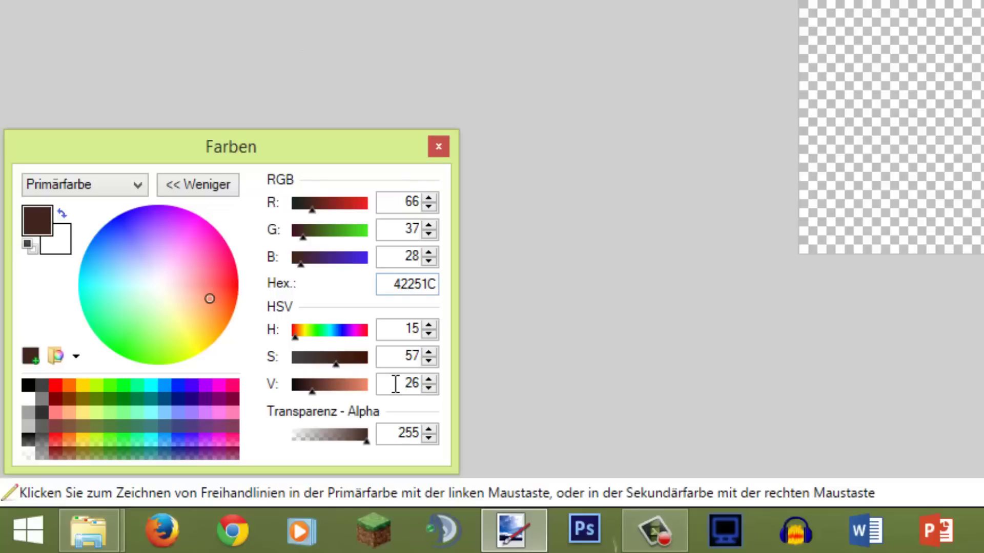
left_click(15, 7)
left_click(17, 27)
left_click(619, 210)
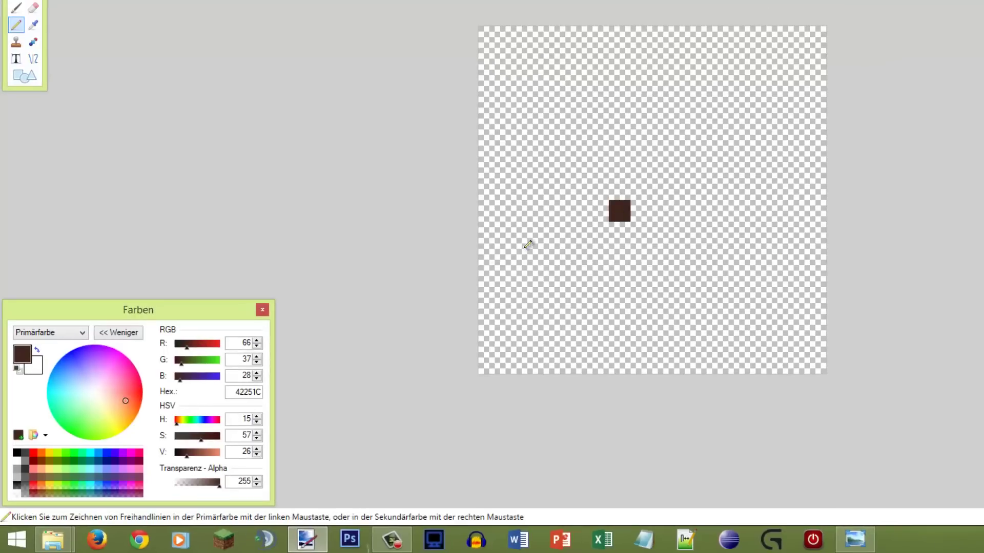
left_click(256, 448)
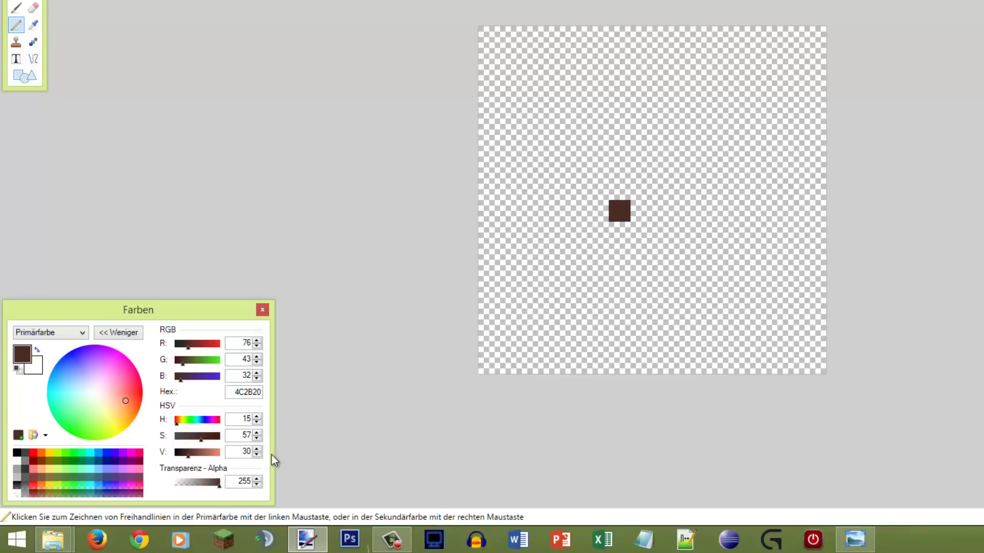
left_click(257, 455)
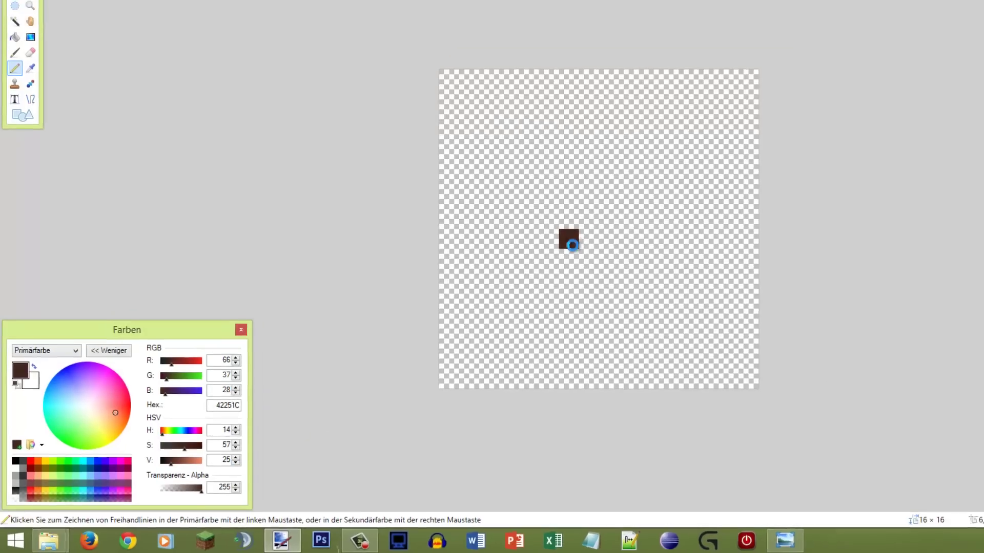
key("ctrl+z")
key("ctrl+z")
key("ctrl+z")
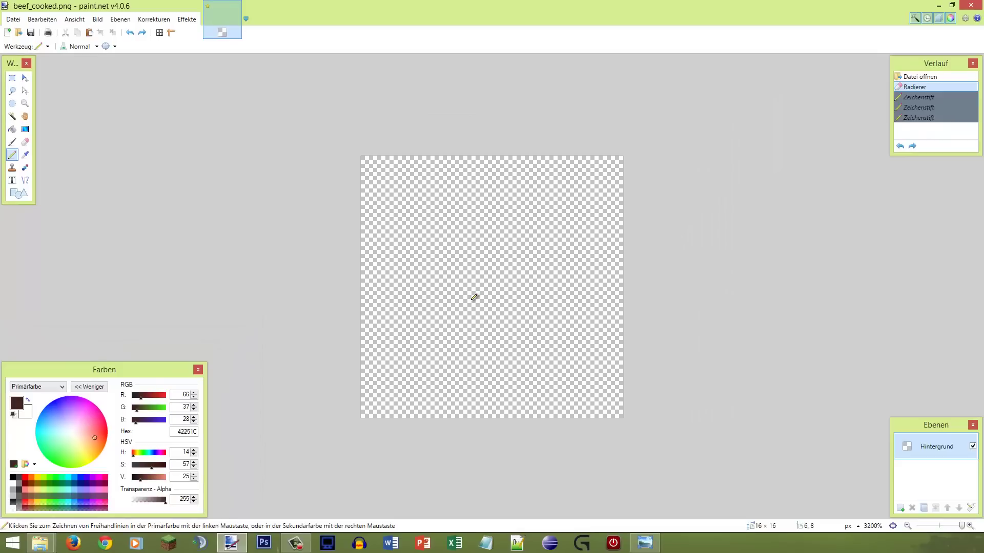
left_click(453, 378)
key("ctrl+z")
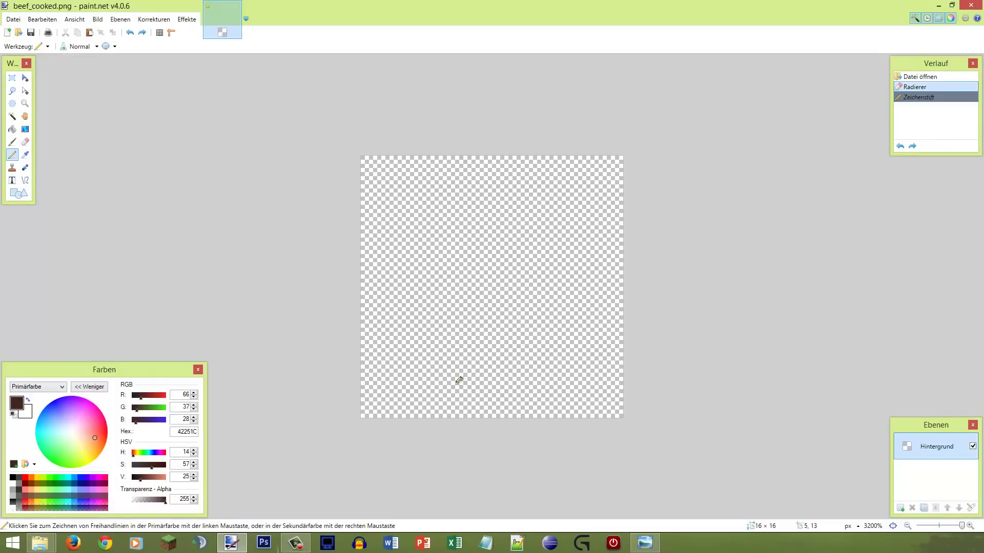
Pencil the steak outline's five-pixel bottom edge and the stepped lower-left edge in dark brown
left_click(457, 391)
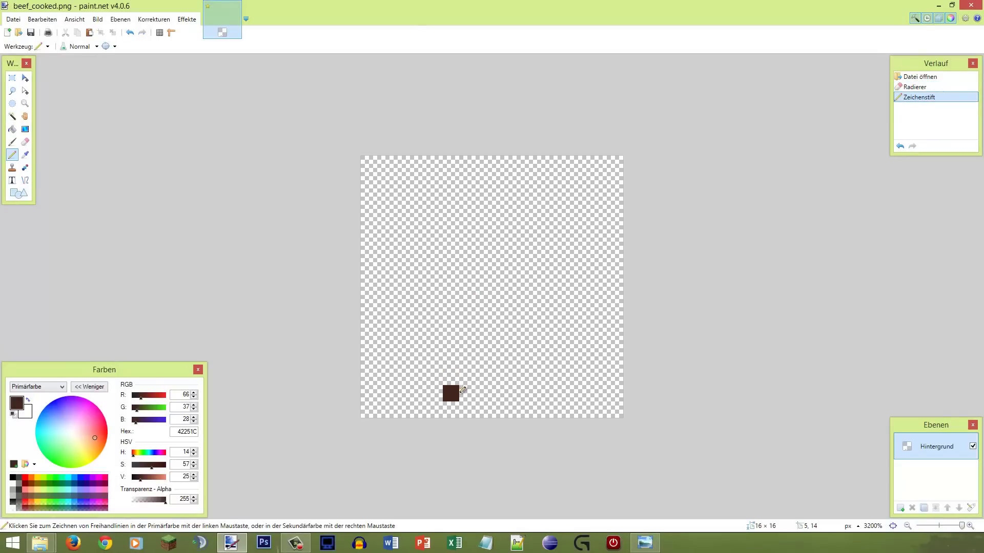
mouse_move(468, 393)
left_mouse_down()
mouse_move(507, 392)
mouse_move(477, 387)
left_mouse_up()
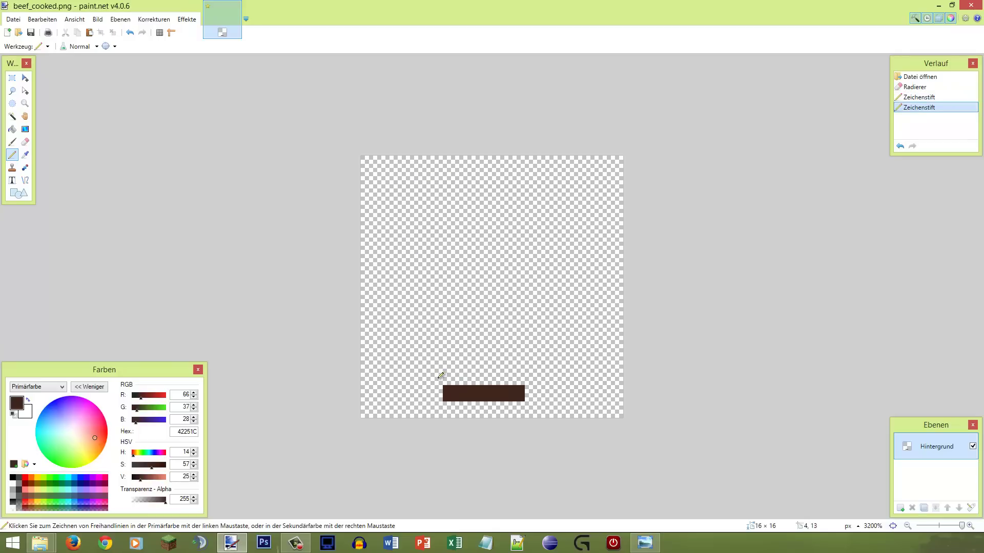
left_click(439, 378)
left_click_drag(413, 361, 413, 344)
left_click(399, 328)
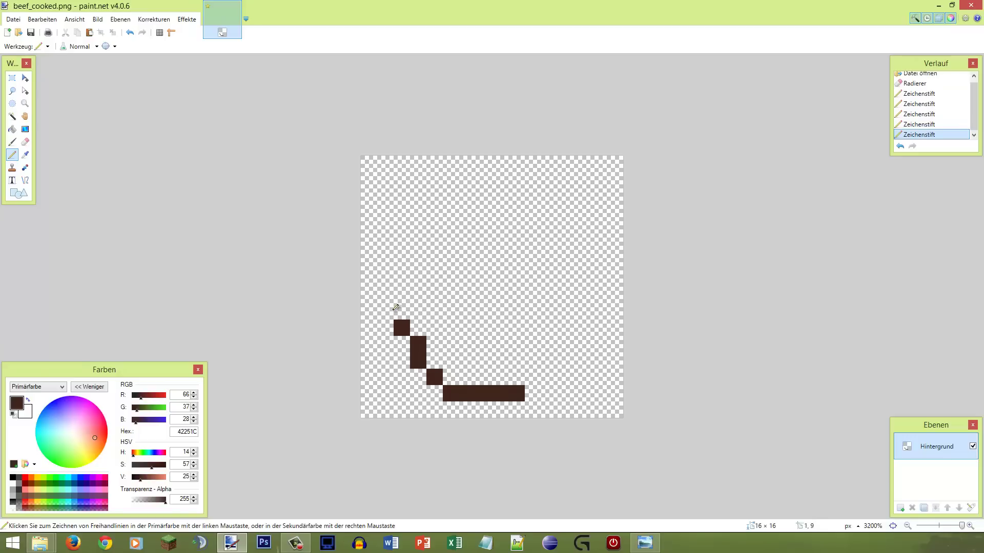
Pencil the outline's left end, diagonal upper edge, right side and stepped lower-right edge to close the steak shape
mouse_move(395, 309)
left_mouse_down()
mouse_move(384, 289)
mouse_move(439, 278)
left_mouse_up()
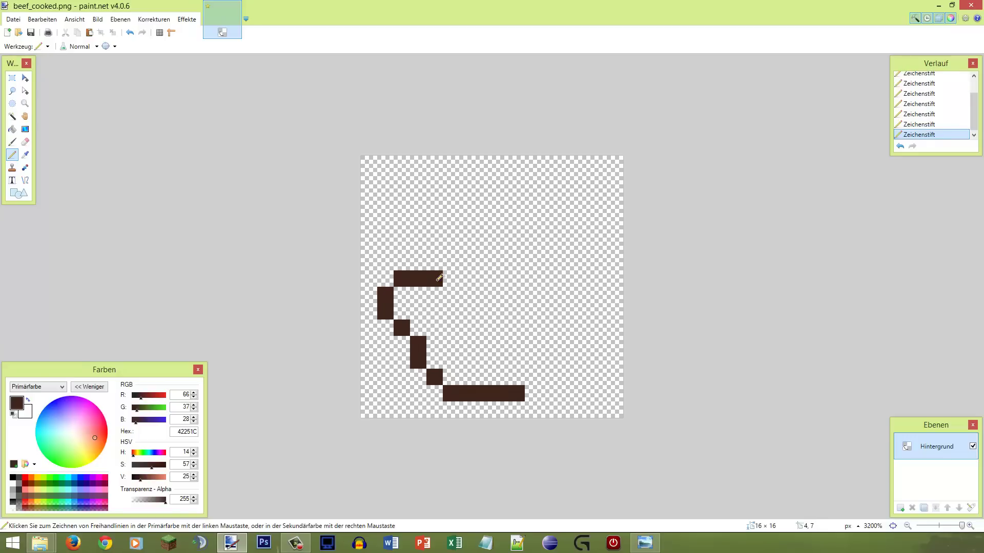
mouse_move(451, 260)
left_mouse_down()
mouse_move(496, 215)
mouse_move(555, 195)
left_mouse_up()
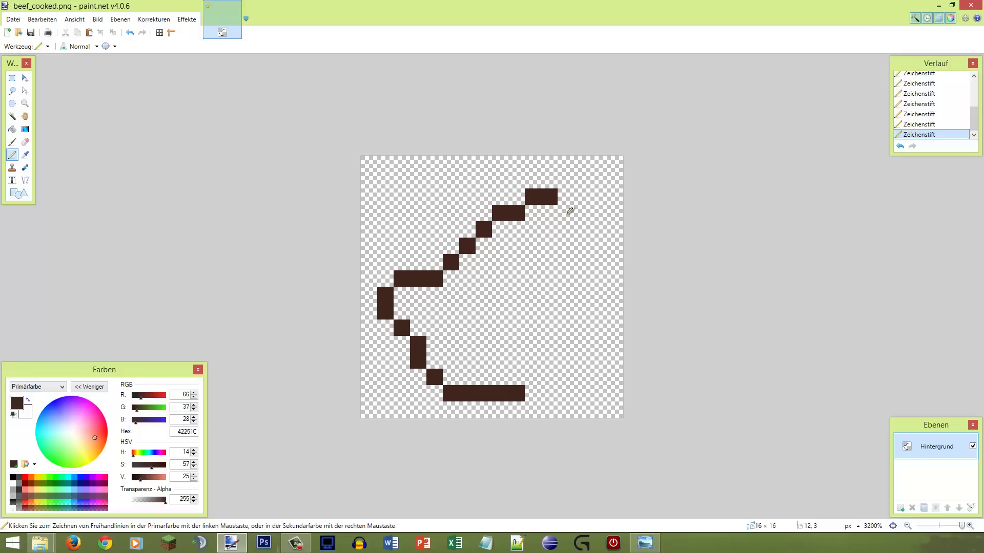
mouse_move(574, 218)
left_mouse_down()
mouse_move(583, 212)
mouse_move(597, 228)
mouse_move(597, 283)
left_mouse_up()
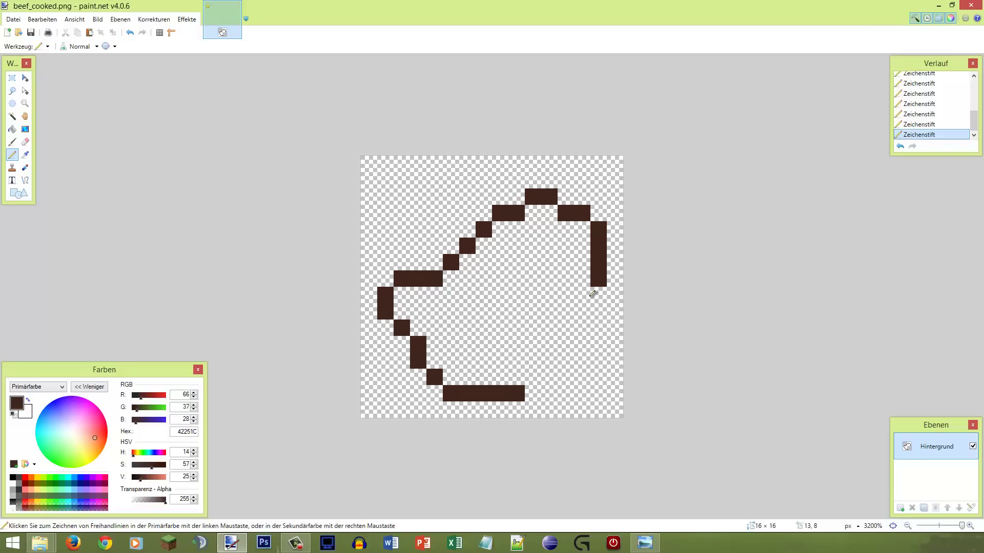
left_click(536, 373)
left_click_drag(546, 366, 600, 290)
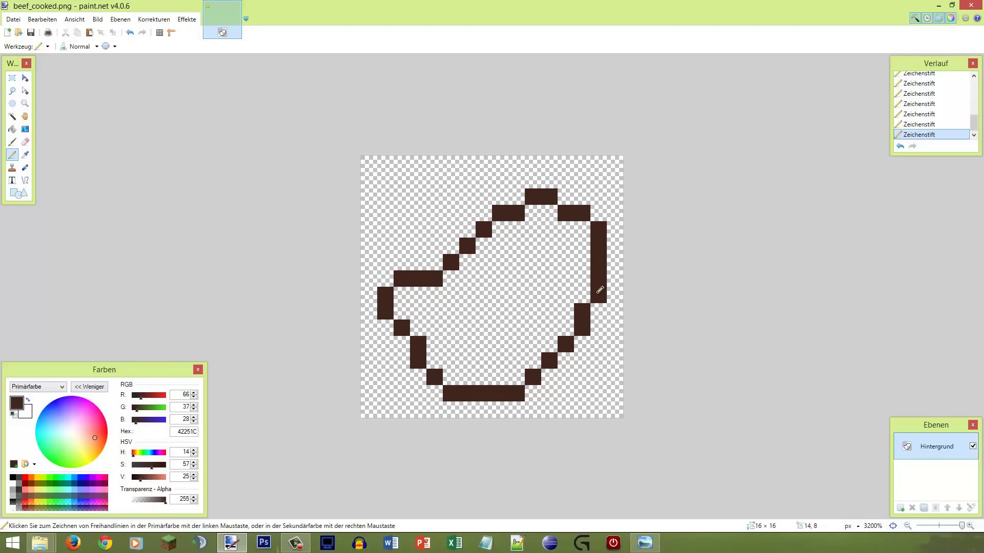
Soften the outline's upper-right corner by erasing its corner pixels and pencilling in one diagonal connecting pixel
key("s")
mouse_move(602, 210)
left_mouse_down()
mouse_move(579, 245)
mouse_move(576, 235)
mouse_move(590, 229)
mouse_move(565, 234)
mouse_move(582, 224)
left_mouse_up()
key("e")
key("s")
left_click(584, 220)
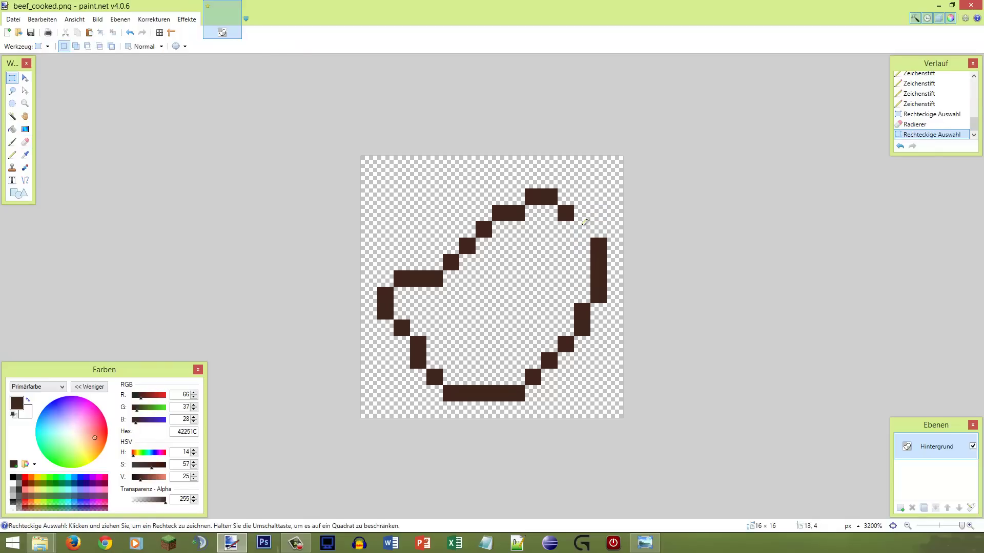
key("p")
left_click(586, 229)
scroll(597, 232, "down", 3)
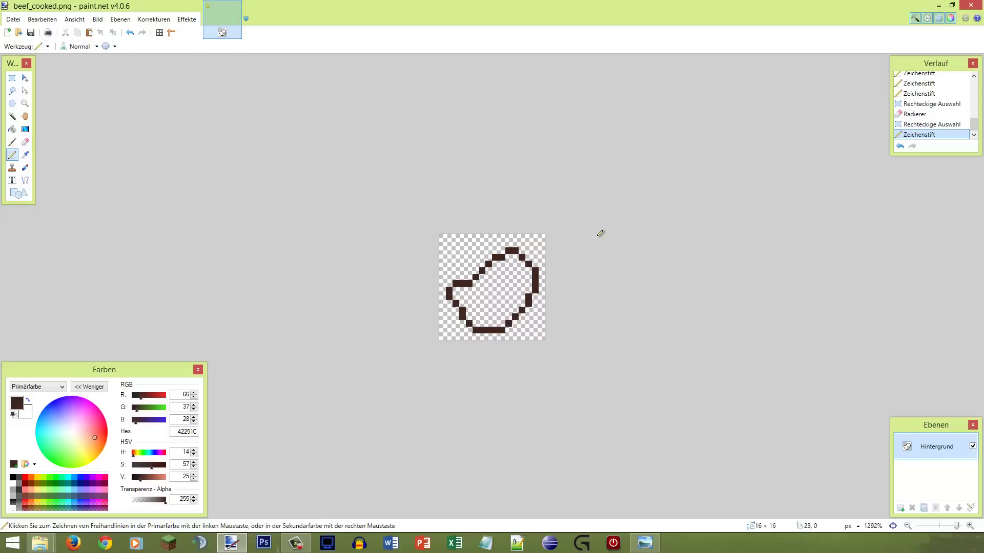
Undo and redo the softening of the outline's upper-right corner to compare both versions of the steak shape
scroll(597, 233, "up", 3)
scroll(594, 231, "down", 2)
scroll(594, 231, "up", 2)
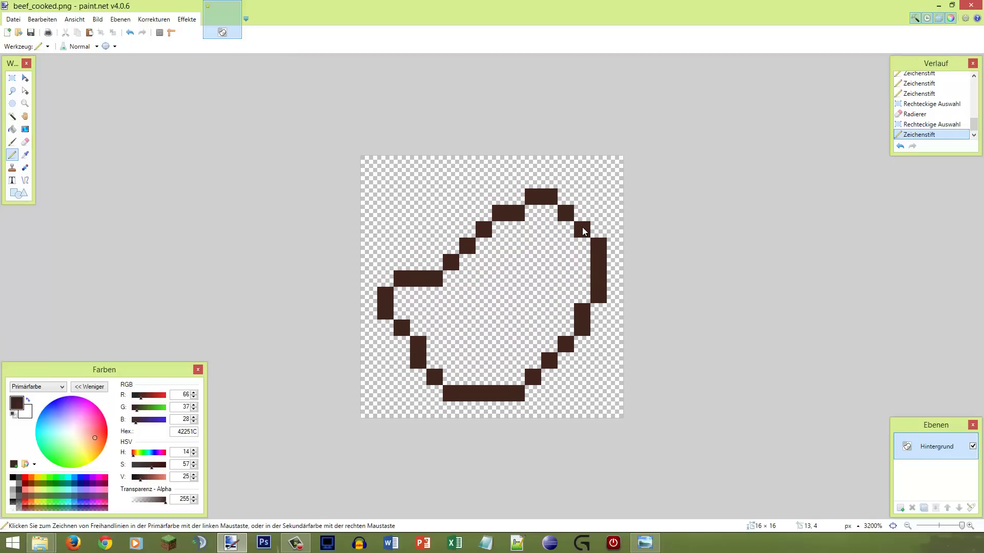
key("ctrl+z")
key("ctrl+z")
key("ctrl+z")
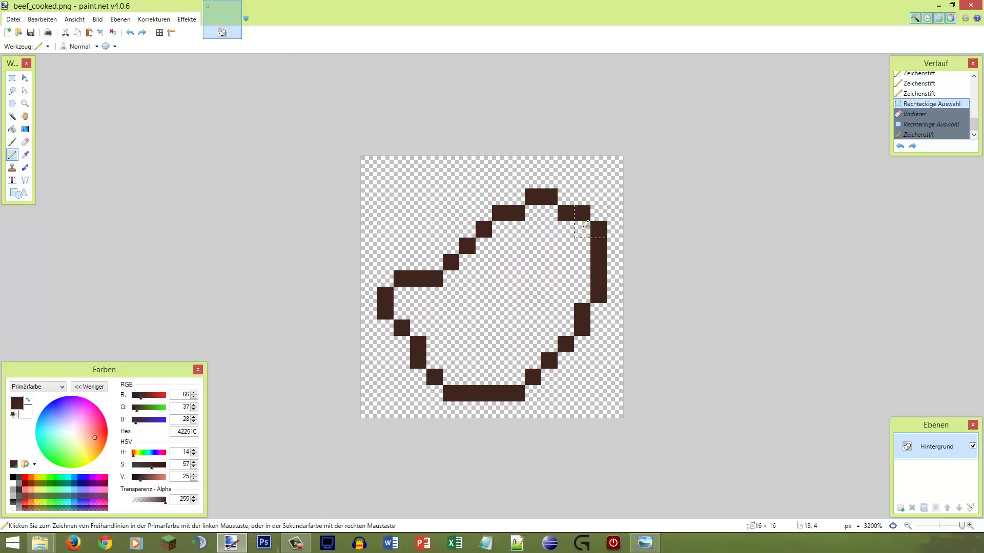
key("ctrl+y")
key("e")
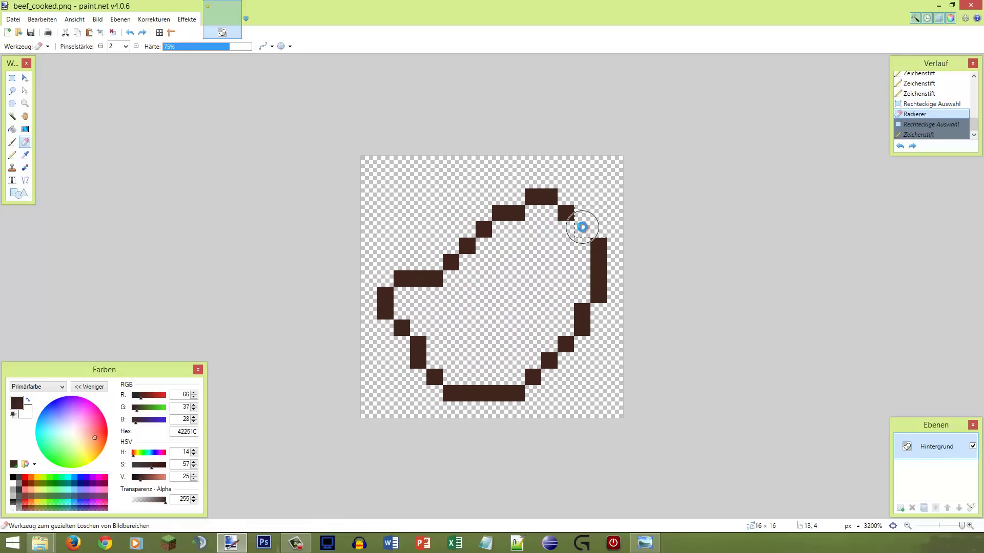
key("ctrl+y")
key("p")
key("ctrl+y")
key("s")
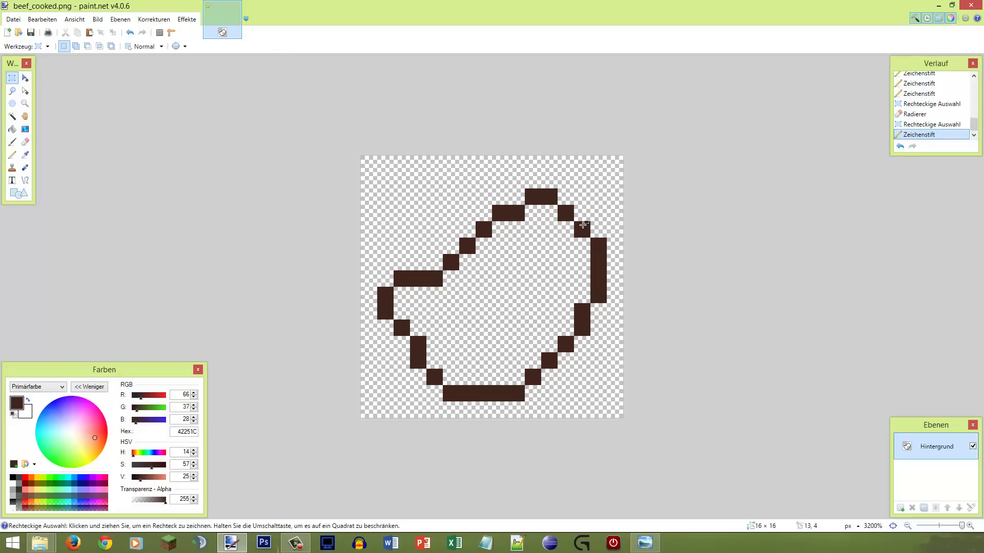
scroll(562, 238, "down", 3)
scroll(562, 240, "up", 3)
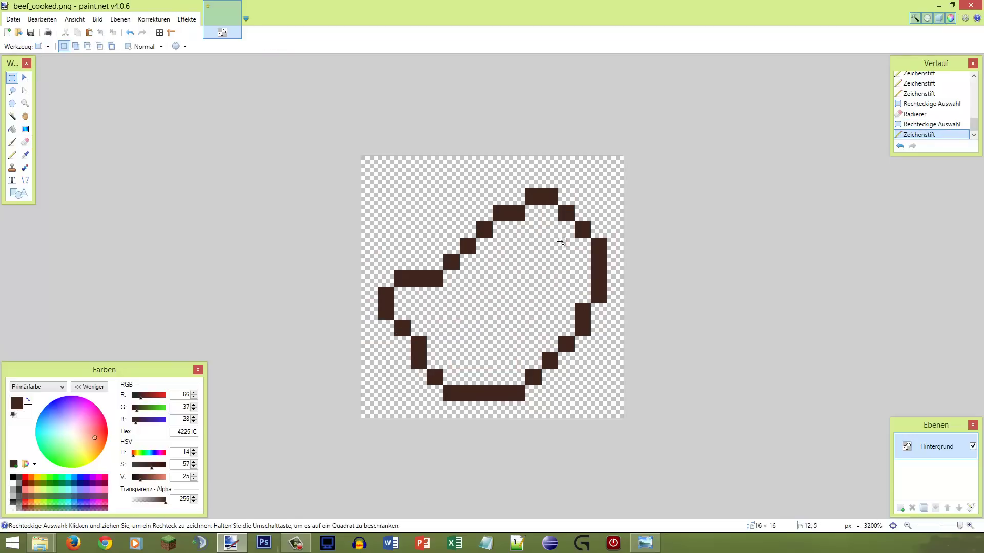
Pencil a five-pixel diagonal dark brown stripe inside the steak, near its upper-right end
key("p")
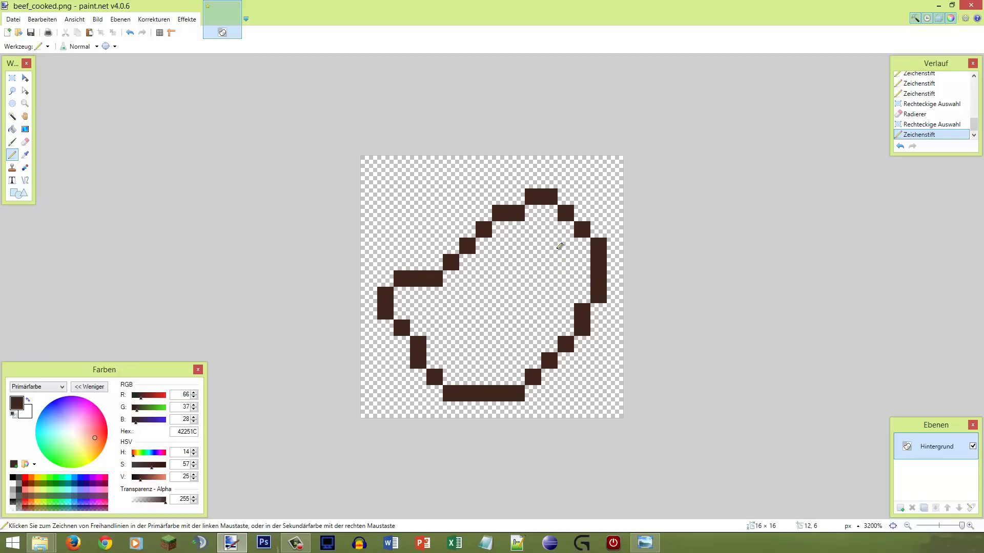
left_click_drag(533, 230, 533, 247)
left_click(549, 262)
left_click(565, 296)
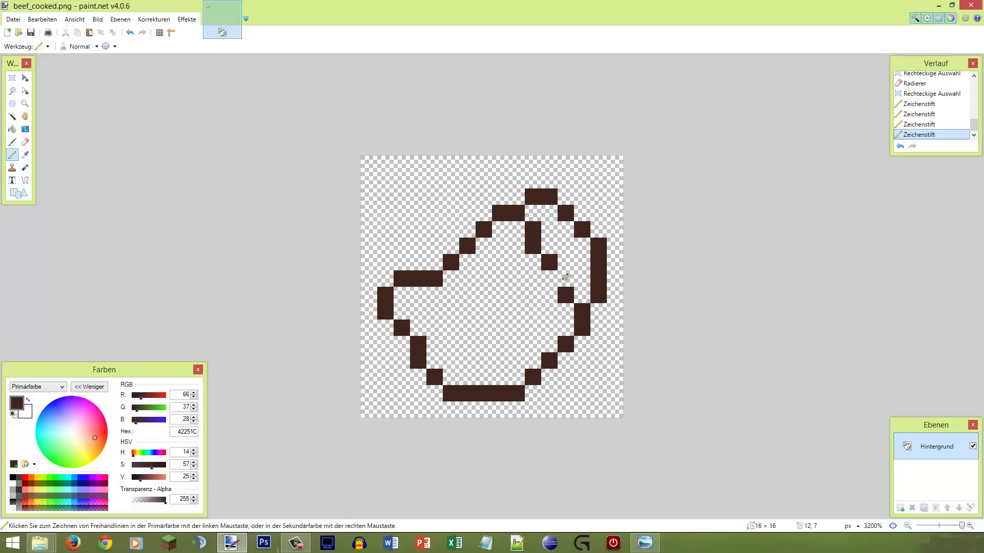
left_click(564, 279)
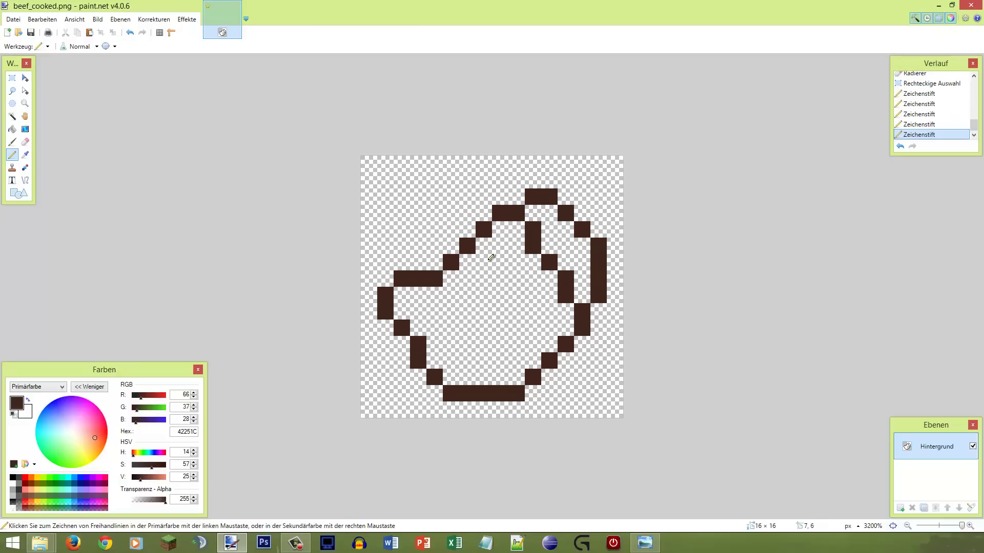
Pencil a second, six-pixel diagonal stripe in dark brown through the middle of the steak
left_click(490, 262)
left_click_drag(504, 282, 506, 294)
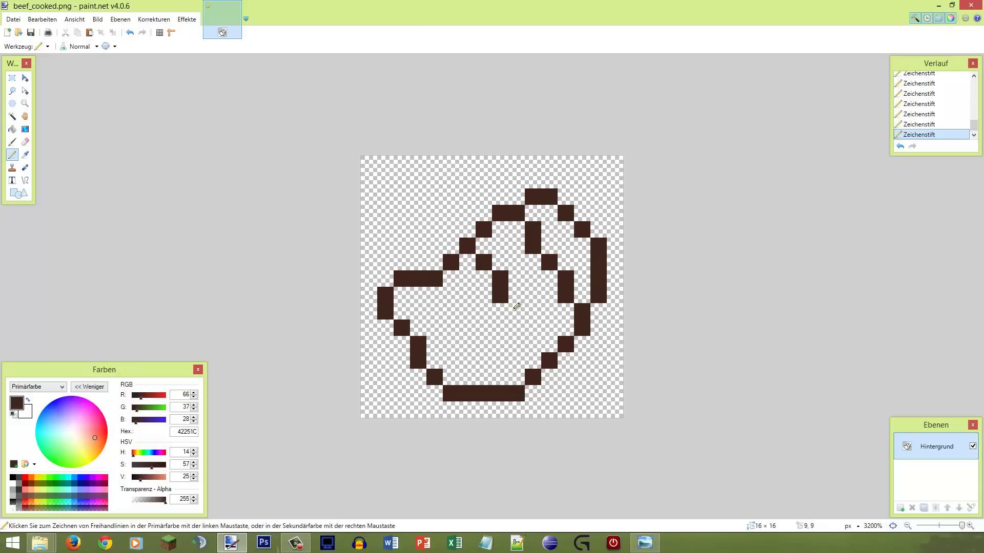
left_click(515, 311)
left_click_drag(534, 325, 559, 332)
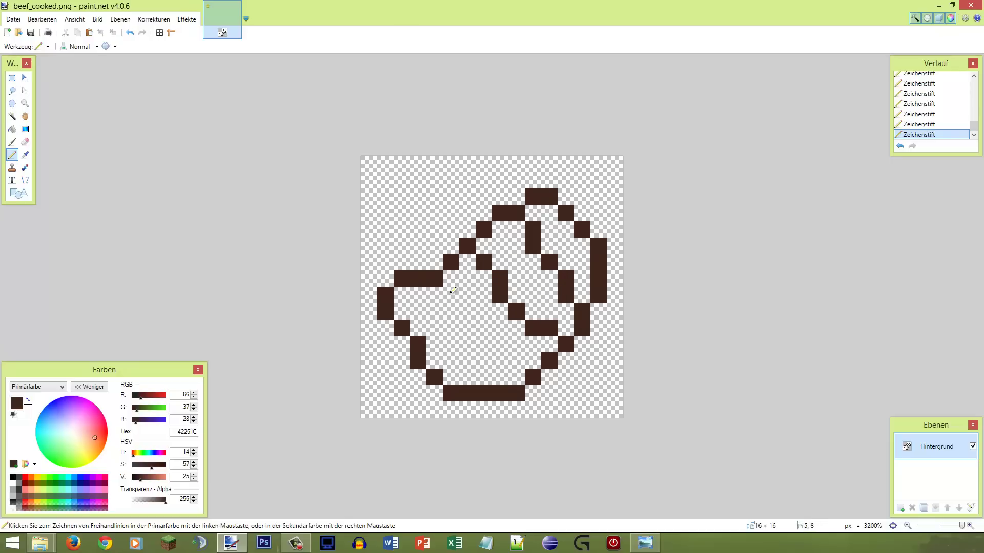
Pencil a third, six-pixel diagonal stripe in dark brown across the steak's lower-left part
left_click(452, 291)
left_click(455, 310)
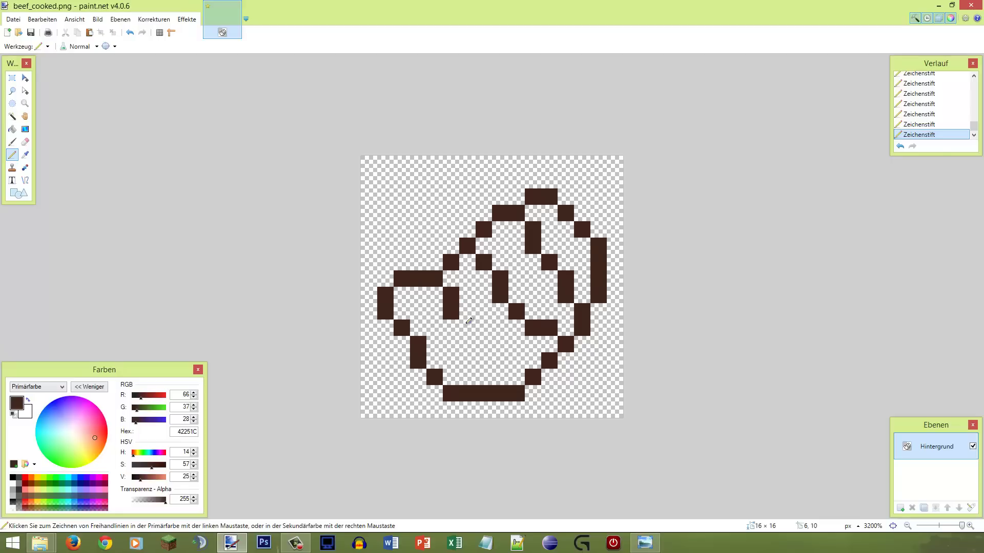
left_click(467, 326)
left_click_drag(467, 343, 486, 346)
key("ctrl+z")
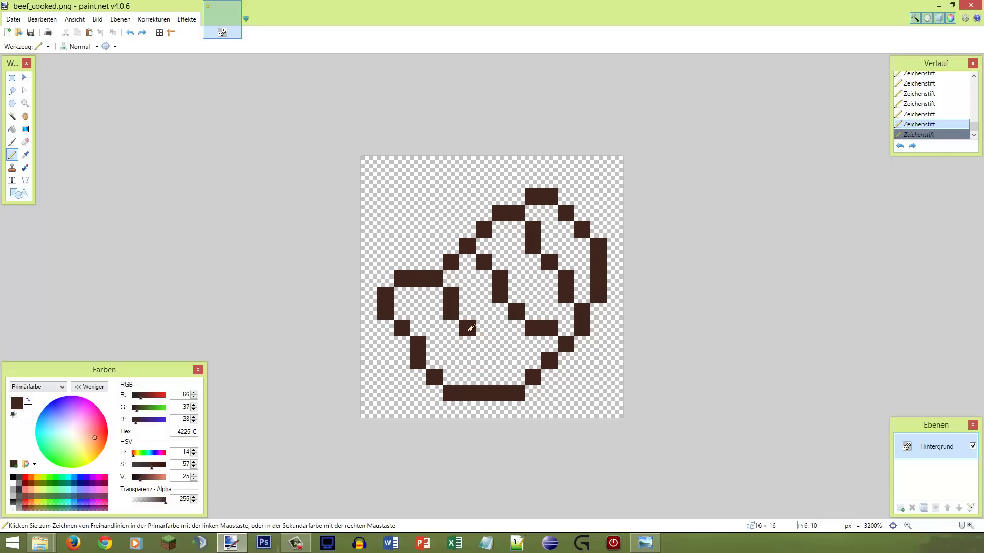
left_click(484, 344)
left_click_drag(496, 366, 513, 365)
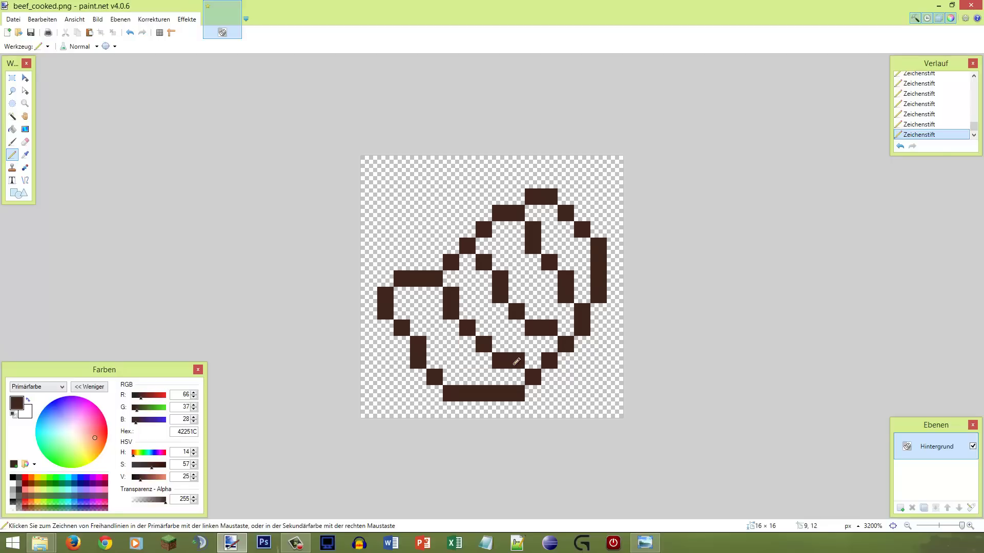
Lighten the brown to an HSV value of 37 and repaint the outline's left end and upper edge with it
scroll(522, 324, "down", 10)
scroll(528, 314, "down", 1)
scroll(528, 319, "down", 2)
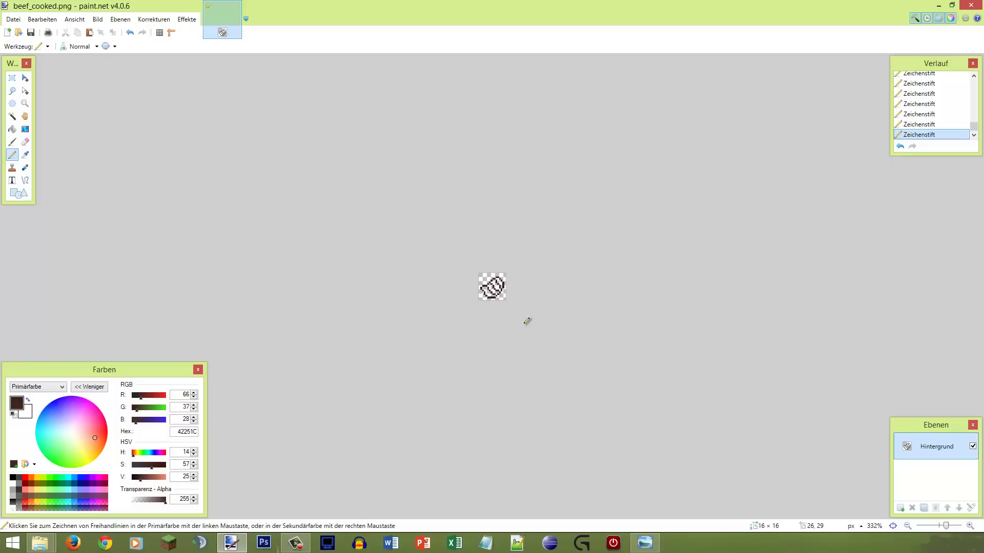
scroll(526, 321, "up", 1)
scroll(526, 318, "up", 7)
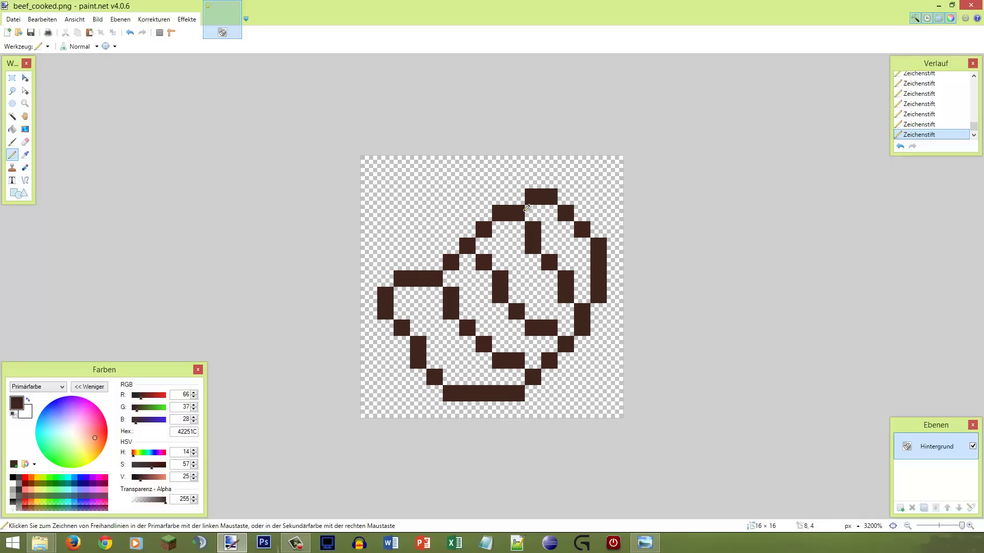
left_click(194, 474)
left_click(195, 475)
left_click(194, 475)
left_click(194, 475)
left_click(195, 474)
left_click(195, 474)
left_click(195, 473)
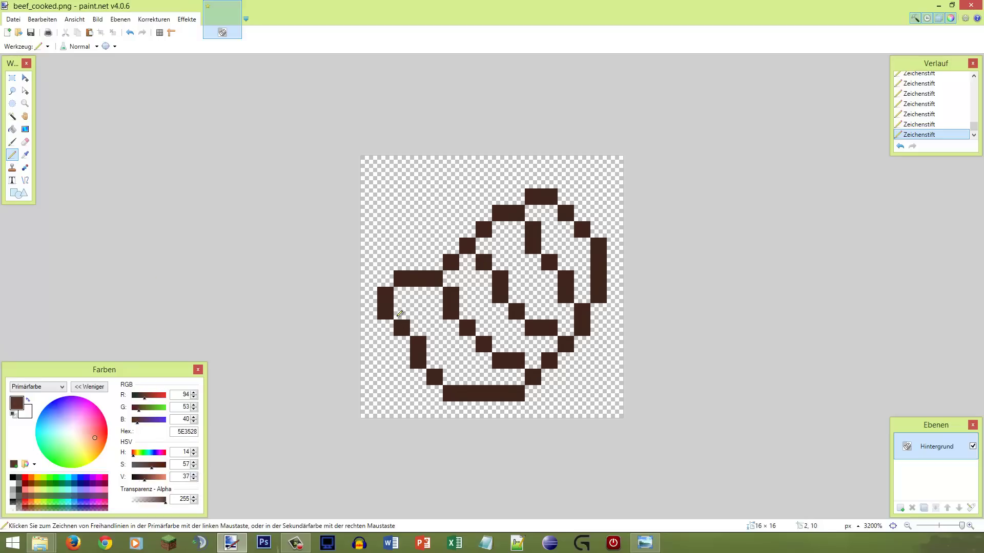
mouse_move(397, 316)
left_mouse_down()
mouse_move(387, 297)
mouse_move(409, 277)
mouse_move(435, 276)
mouse_move(485, 226)
mouse_move(541, 194)
mouse_move(567, 210)
left_mouse_up()
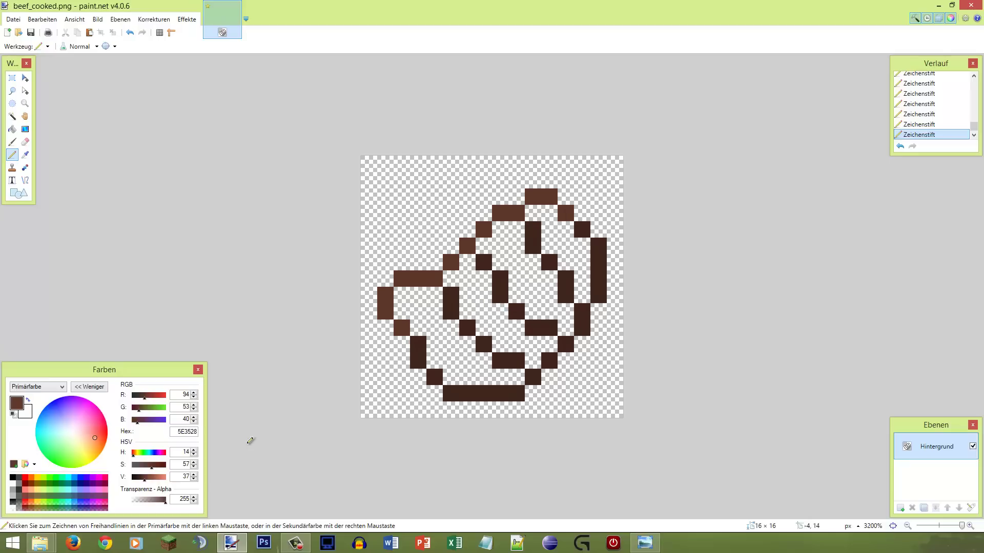
Sample the dark brown from the outline, raise its HSV value to 31 and repaint the inner stripes with it
key("k")
left_click(421, 346)
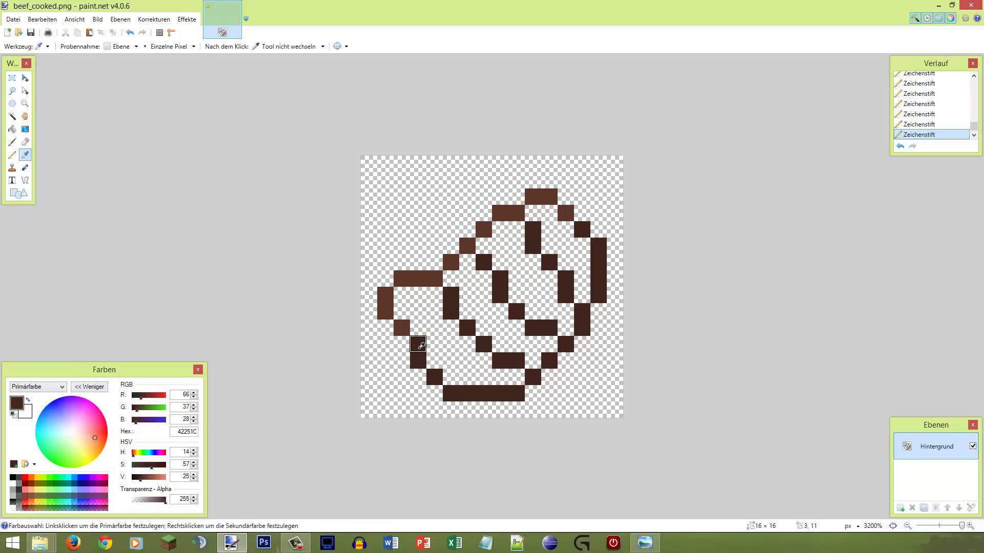
key("p")
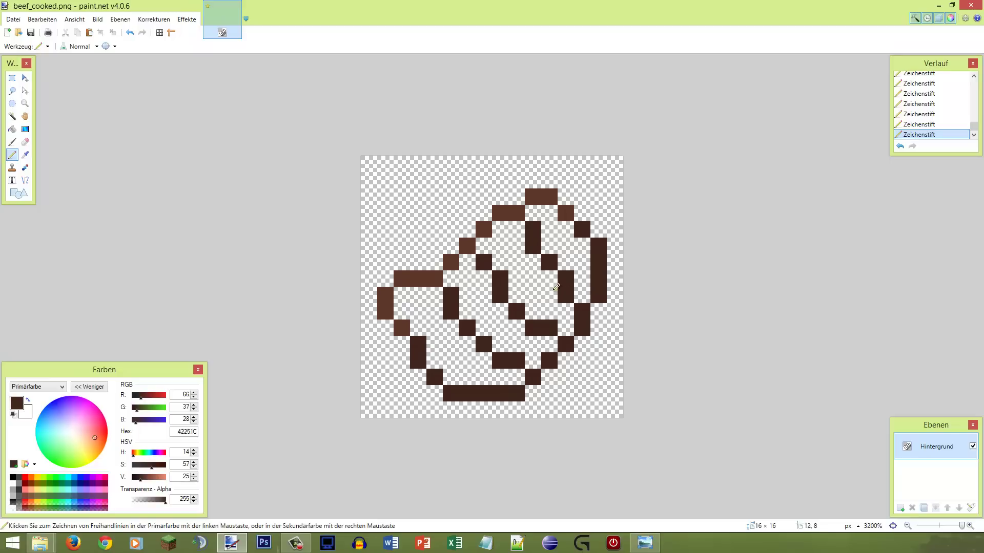
left_click(194, 475)
left_click_drag(470, 326, 518, 359)
left_click_drag(555, 320, 535, 323)
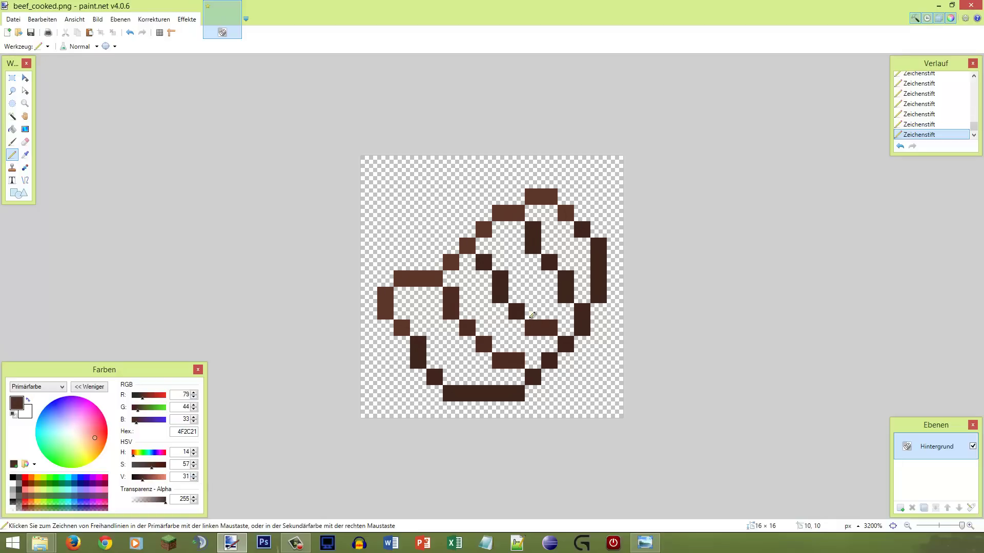
Save the image with the bit depth detected automatically
key("ctrl+s")
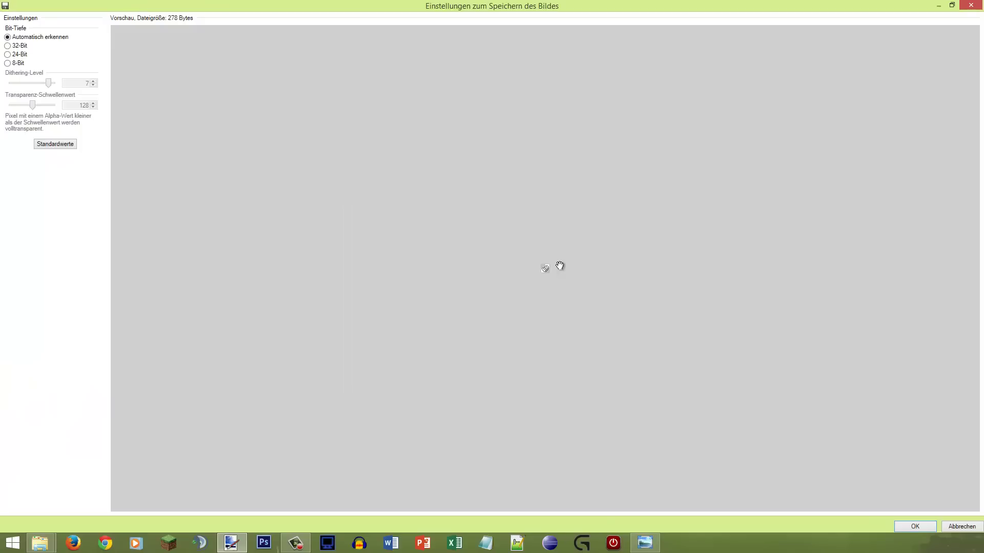
key("Return")
key("s")
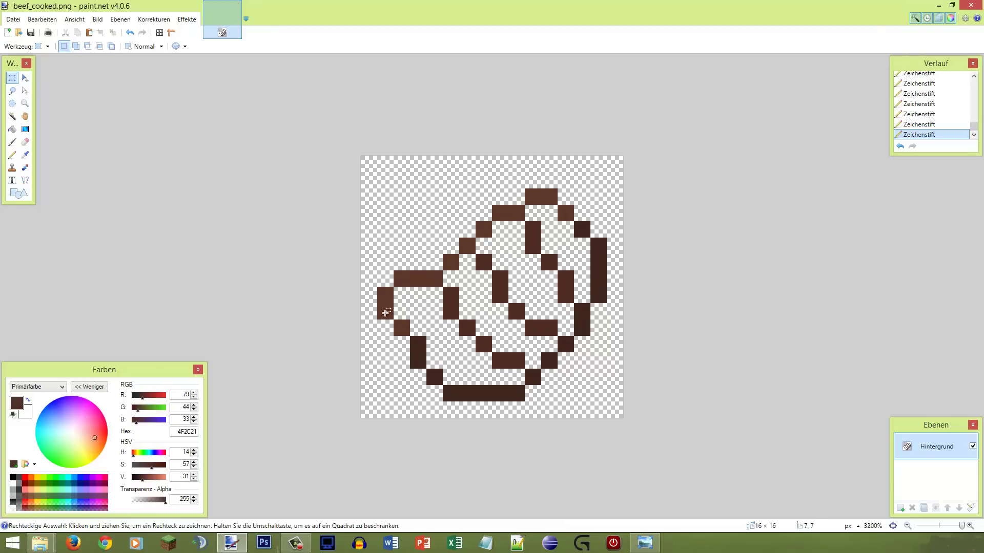
key("p")
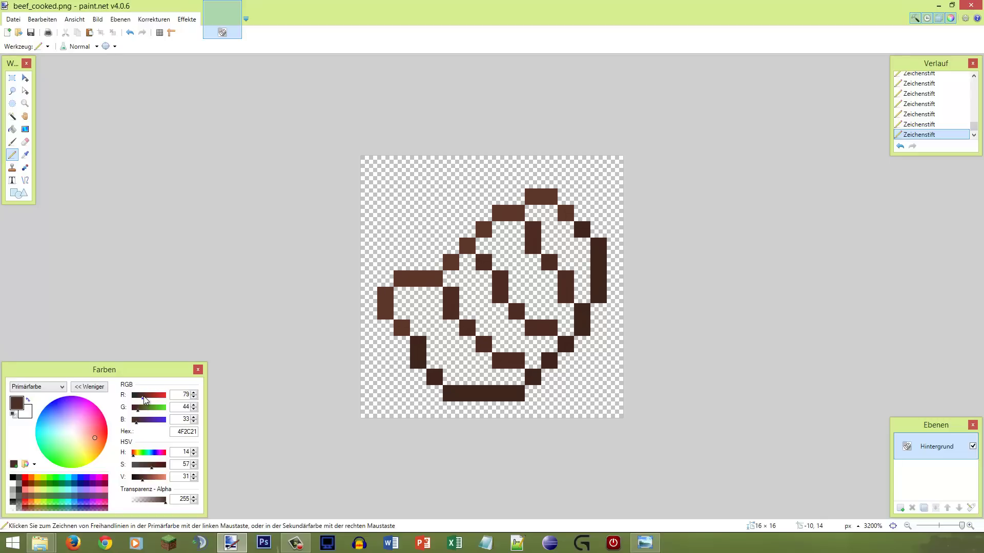
Shift the drawing colour to a warmer brown with red 113 and green 67
left_click_drag(144, 397, 146, 398)
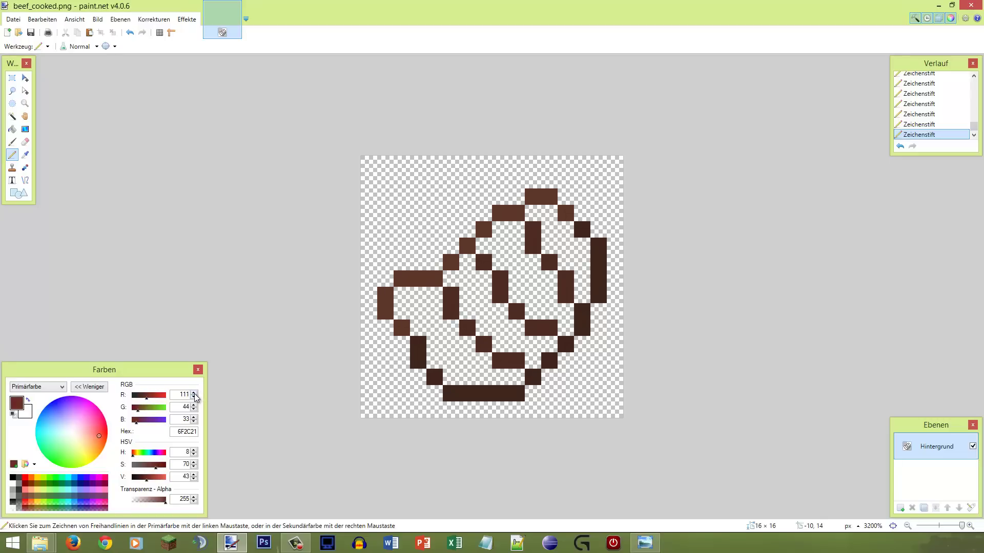
left_click(194, 393)
left_click(193, 392)
left_click(193, 392)
left_click(194, 393)
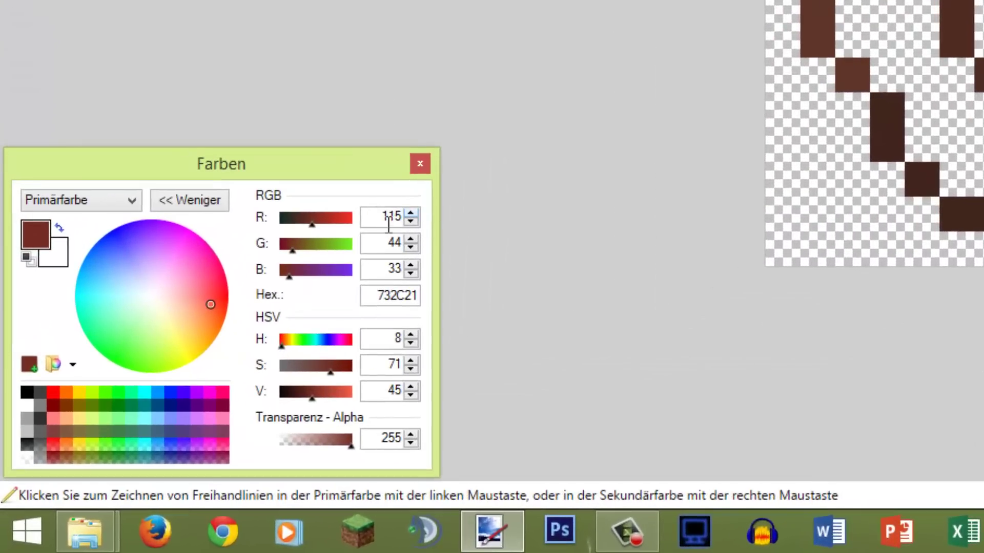
left_click(290, 250)
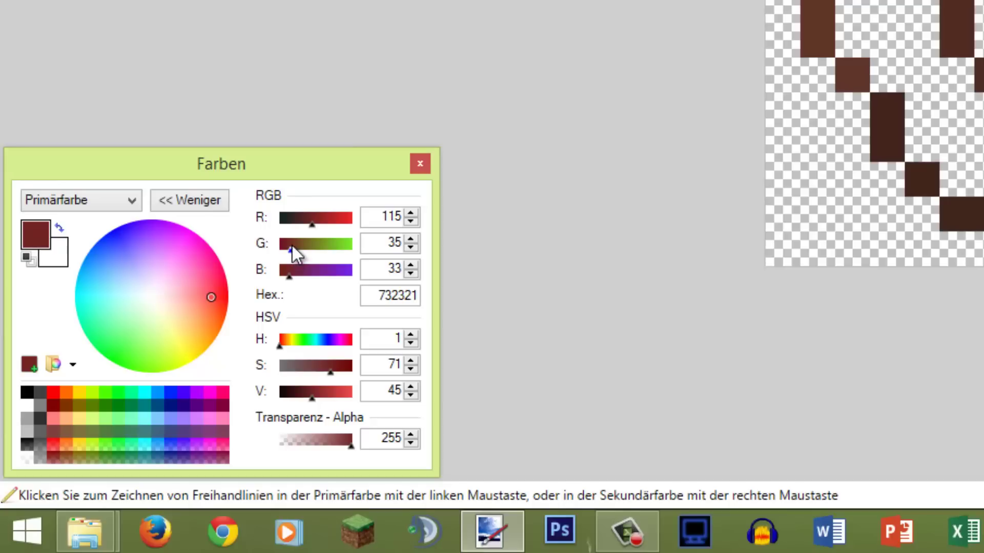
left_click_drag(291, 245, 298, 238)
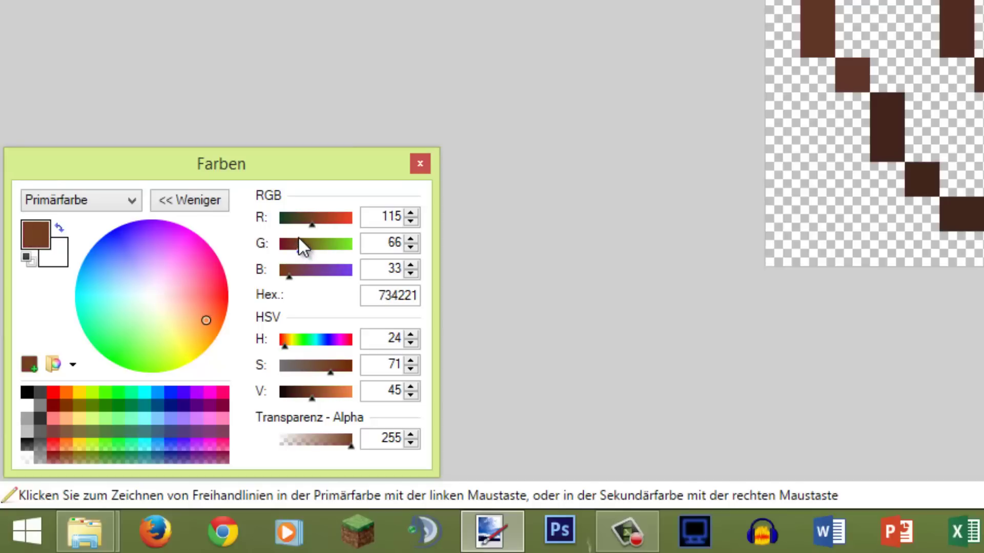
double_click(411, 239)
left_click(413, 245)
left_click(409, 214)
double_click(409, 222)
left_click(409, 222)
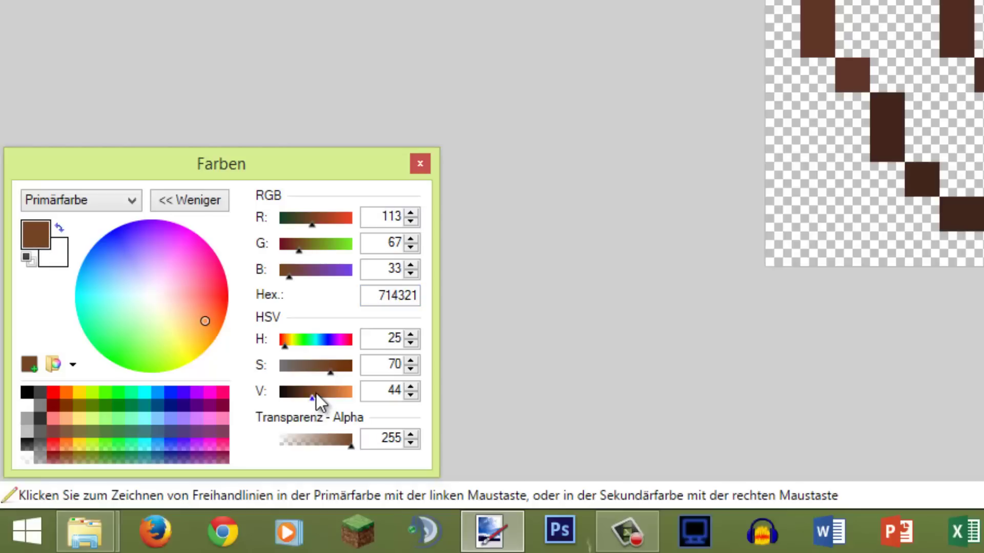
Brighten the brown to an HSV value of 50, then reduce its red component to 116
left_click_drag(316, 393, 316, 392)
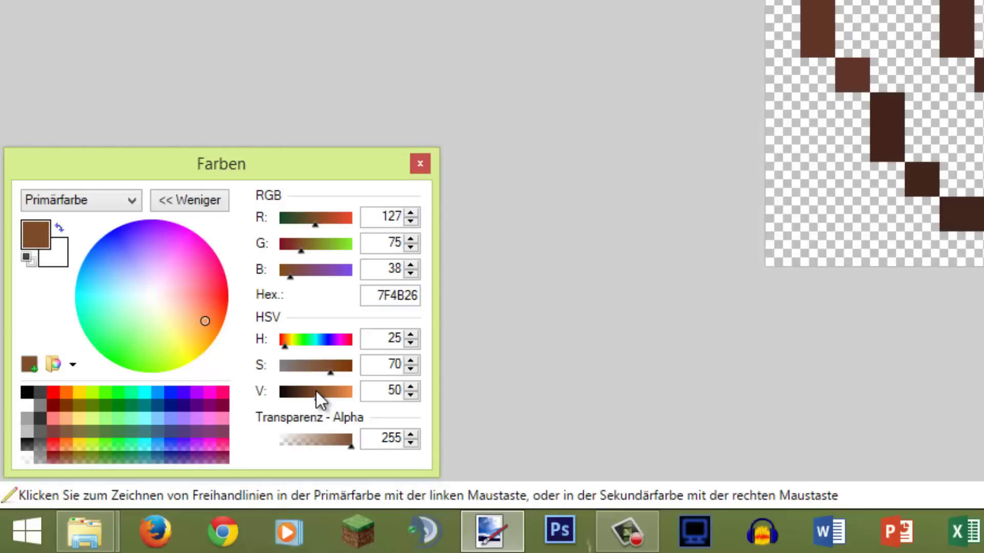
double_click(410, 221)
triple_click(409, 222)
triple_click(410, 221)
left_click(410, 221)
double_click(410, 222)
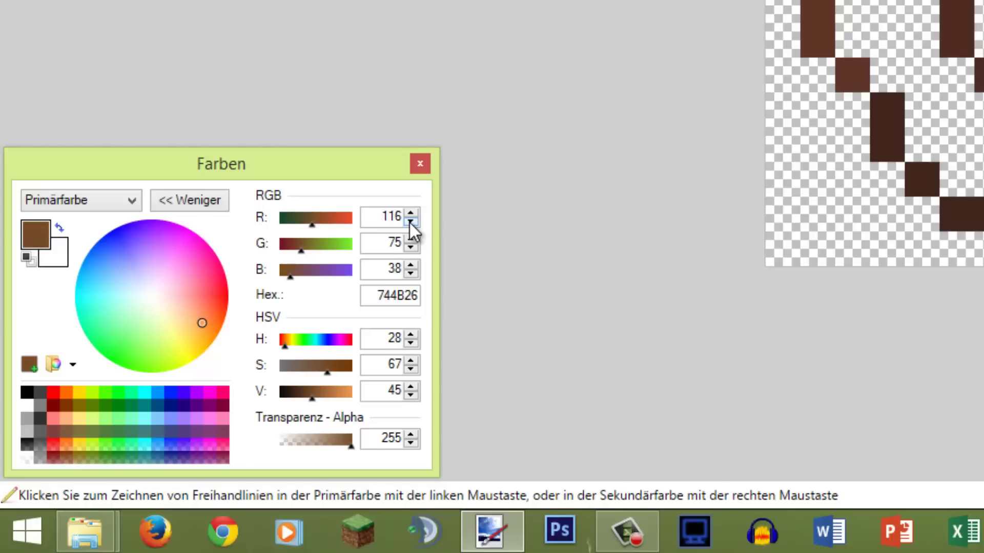
left_click(409, 222)
left_click(412, 214)
Set the brown's blue component to 39 and its green component to 67
left_click(413, 264)
left_click(413, 249)
left_click(413, 249)
left_click(413, 249)
left_click(412, 249)
left_click(413, 249)
left_click(413, 249)
left_click(413, 249)
left_click(413, 249)
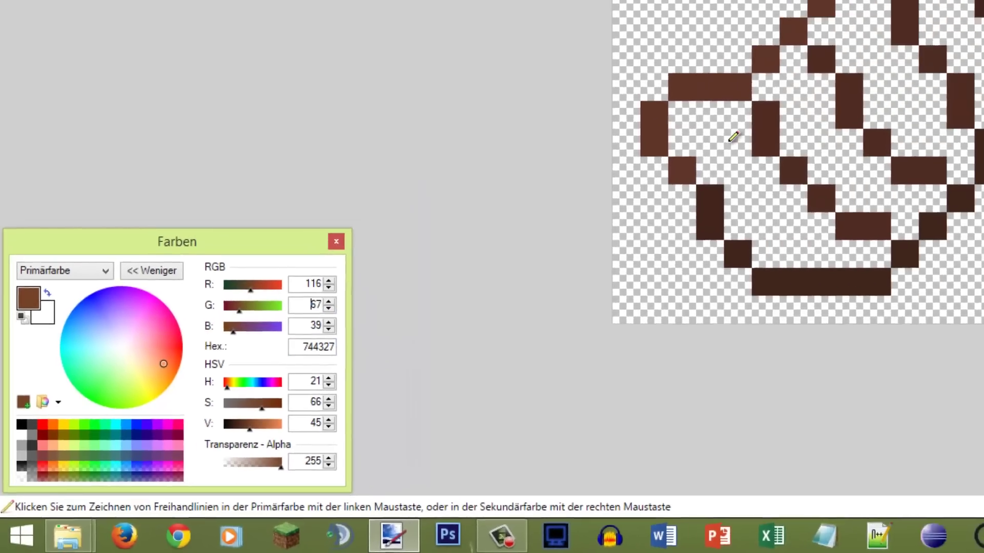
left_click(732, 135)
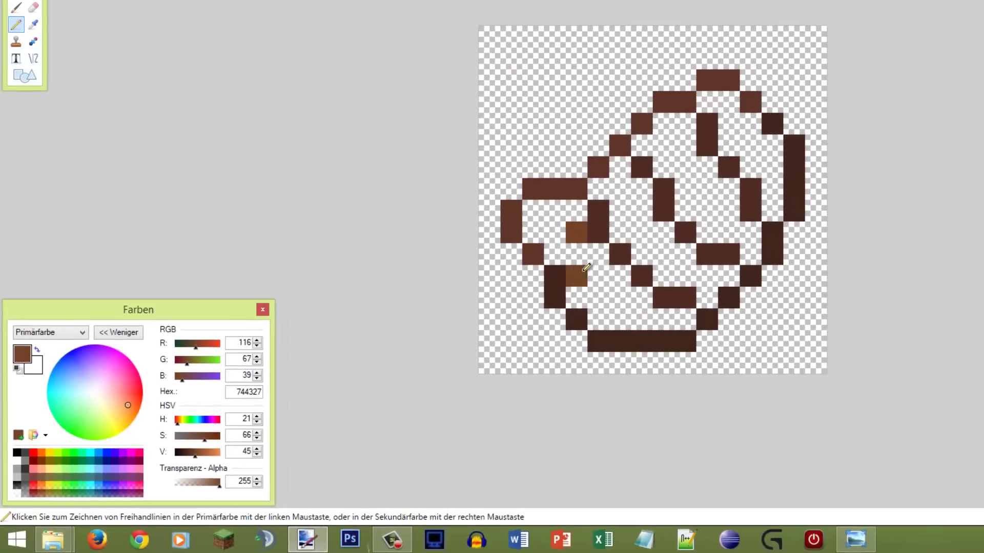
left_click_drag(740, 198, 782, 216)
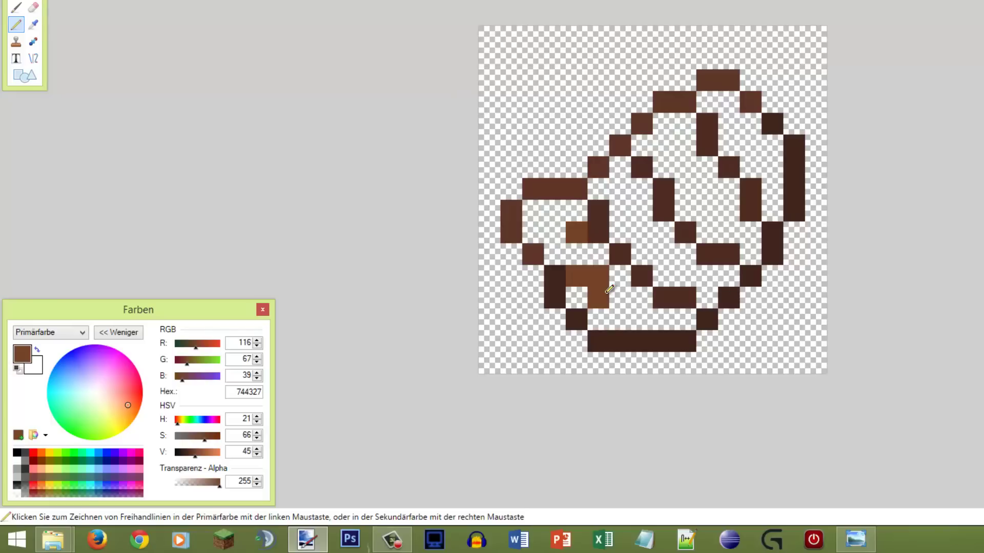
key("ctrl+z")
key("ctrl+z")
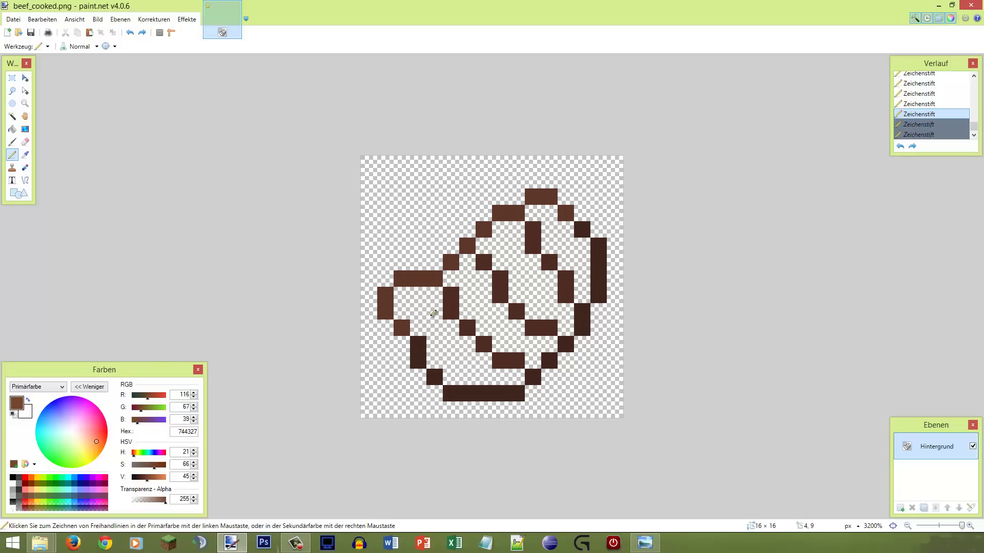
Fill the gaps between the outline and the grill stripes with the brown of hex value 744327
mouse_move(432, 314)
left_mouse_down()
mouse_move(411, 297)
mouse_move(452, 333)
mouse_move(439, 348)
mouse_move(466, 354)
mouse_move(461, 378)
mouse_move(517, 373)
mouse_move(540, 344)
mouse_move(508, 343)
mouse_move(510, 331)
mouse_move(489, 323)
mouse_move(496, 311)
mouse_move(473, 310)
mouse_move(472, 273)
mouse_move(460, 279)
mouse_move(470, 270)
mouse_move(487, 292)
left_mouse_up()
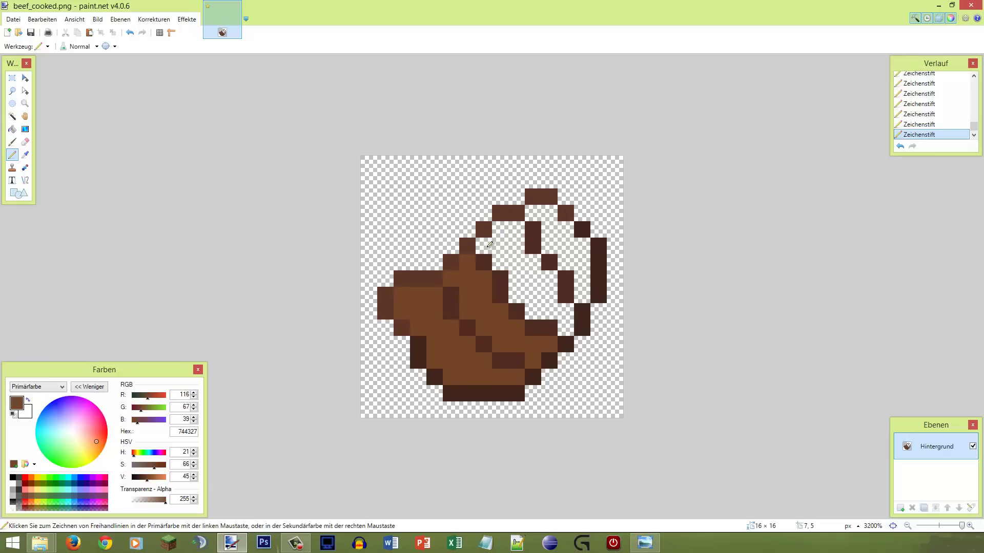
left_click_drag(490, 244, 520, 231)
key("ctrl+z")
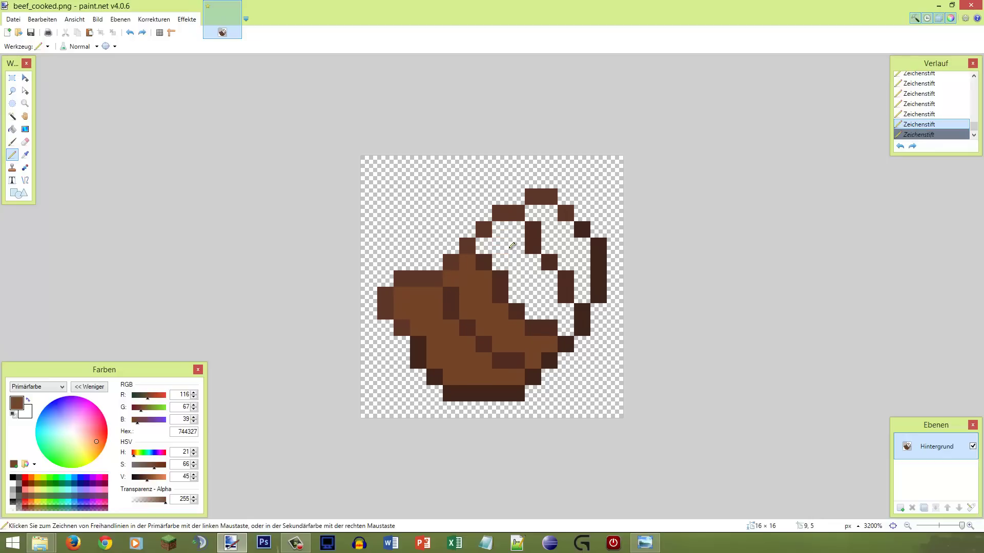
mouse_move(471, 240)
left_mouse_down()
mouse_move(503, 246)
mouse_move(514, 231)
mouse_move(503, 252)
mouse_move(523, 282)
mouse_move(530, 269)
mouse_move(521, 289)
mouse_move(550, 282)
mouse_move(541, 301)
mouse_move(567, 323)
mouse_move(582, 258)
mouse_move(536, 213)
left_mouse_up()
scroll(536, 213, "down", 10)
scroll(531, 214, "up", 10)
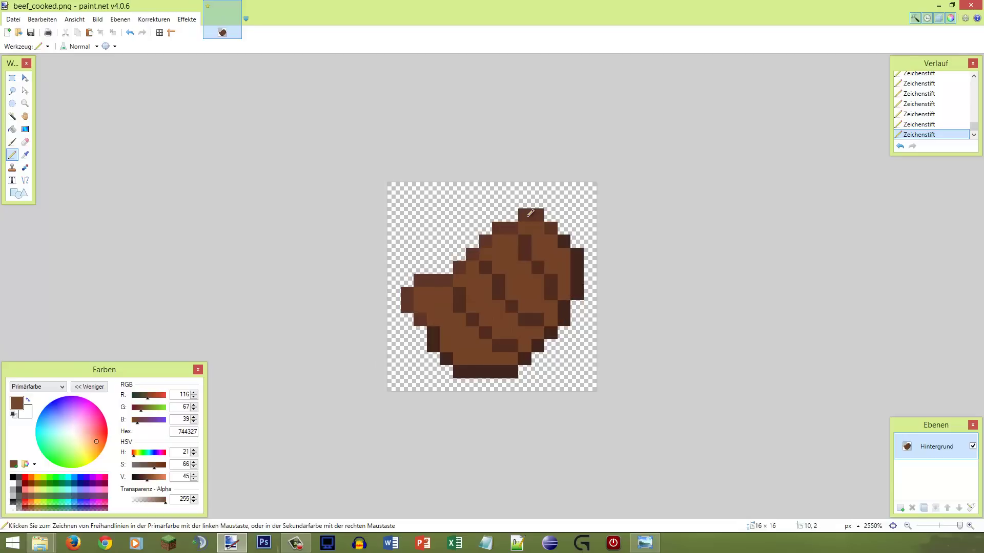
scroll(525, 215, "down", 10)
scroll(517, 220, "up", 10)
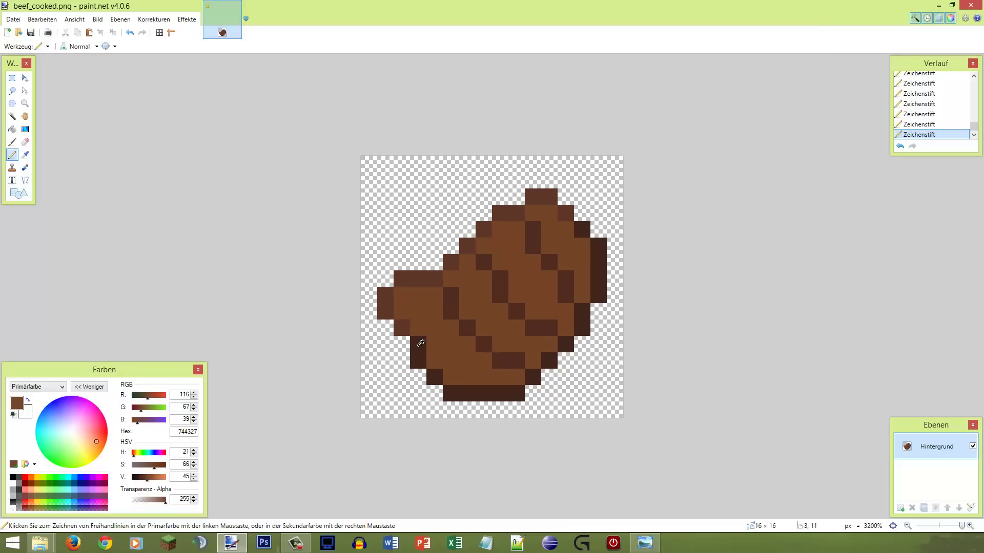
Sample the dark outline brown, set its saturation to 53 and value to 37, and test it below the upper-left outline
left_click(419, 345, "ctrl")
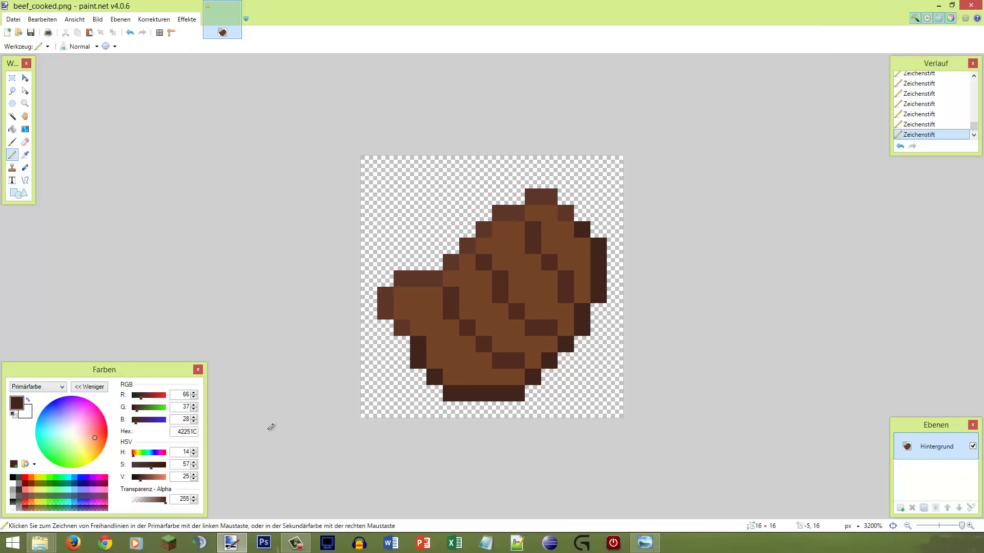
left_click(194, 466)
left_click(194, 467)
left_click(194, 462)
left_click(195, 475)
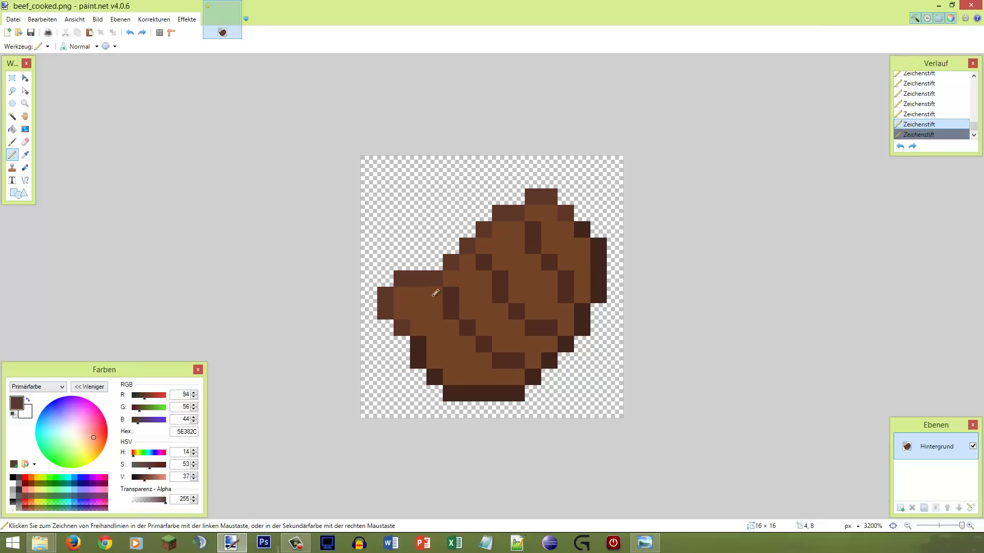
mouse_move(432, 294)
left_mouse_down()
mouse_move(406, 292)
mouse_move(435, 291)
left_mouse_up()
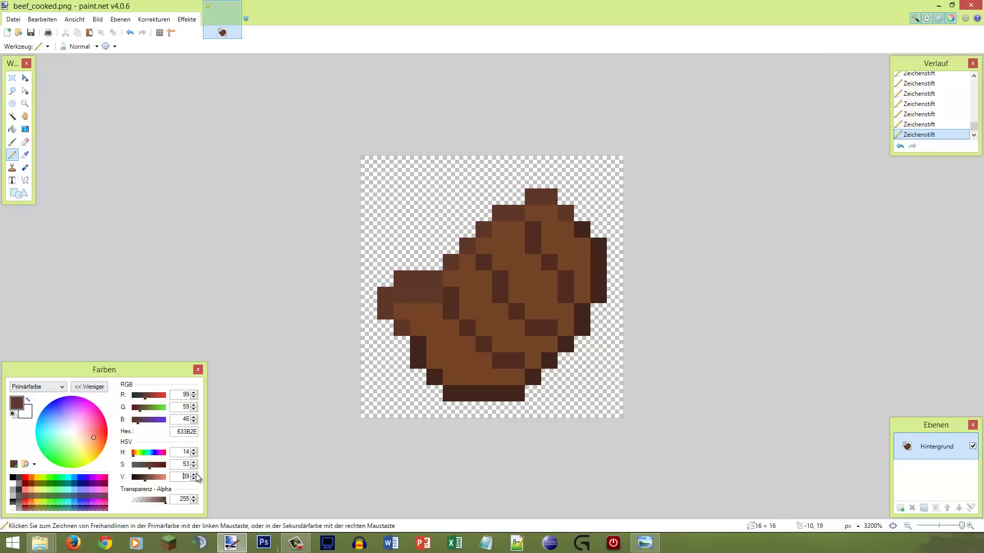
Lighten the highlight brown to hue 20 and value 50, testing it on the pixels below the upper-left outline
scroll(197, 477, "up", 3)
scroll(196, 476, "up", 5)
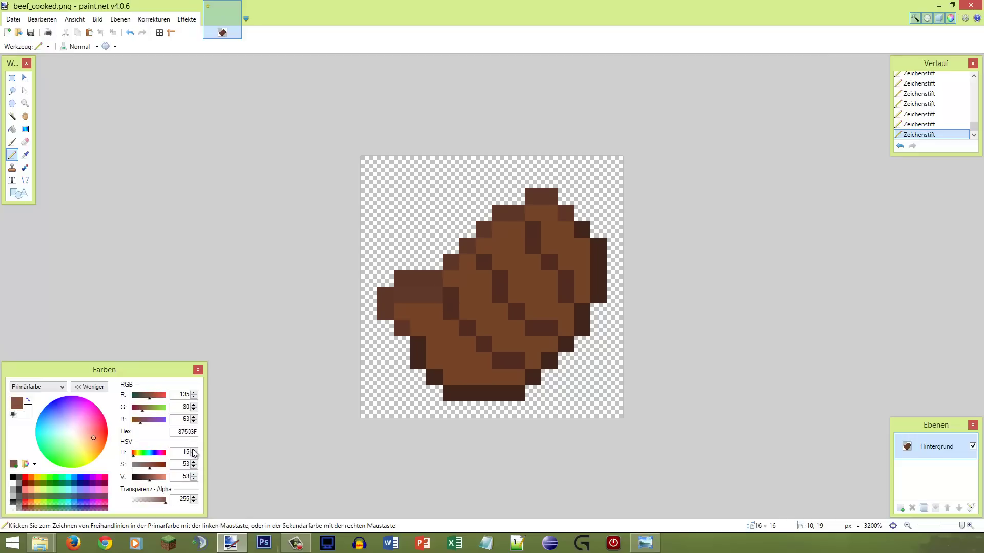
scroll(195, 454, "down", 2)
mouse_move(429, 298)
left_mouse_down()
mouse_move(417, 292)
mouse_move(438, 293)
left_mouse_up()
scroll(199, 477, "down", 1)
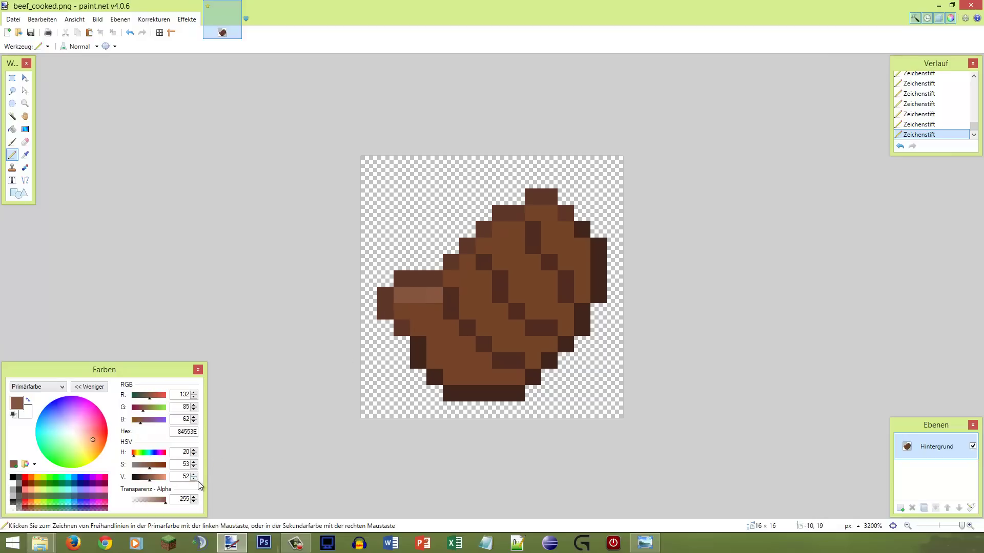
scroll(198, 481, "down", 3)
scroll(193, 481, "up", 2)
Undo the highlight test strokes on the steak's upper-left part
key("ctrl+z")
key("ctrl+z")
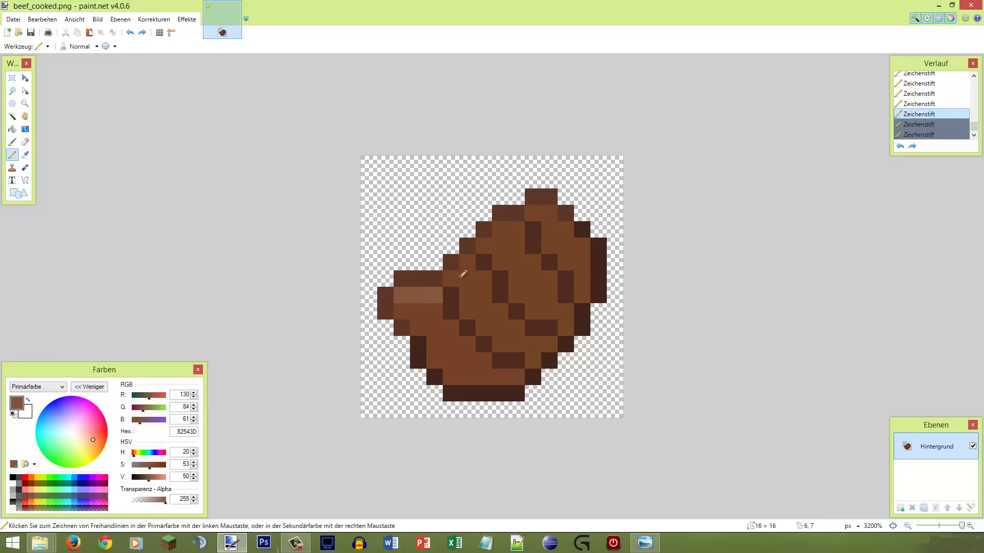
key("ctrl+z")
key("ctrl+z")
key("ctrl+z")
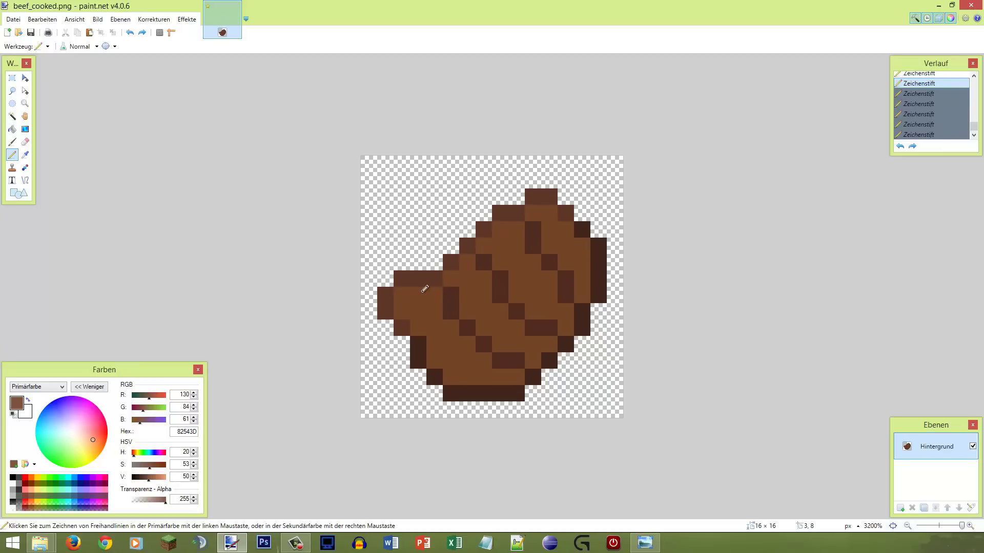
Paint highlight pixels along the inside of the steak's upper-left edge and beside the first grill stripe
left_click_drag(425, 289, 431, 290)
left_click(450, 327)
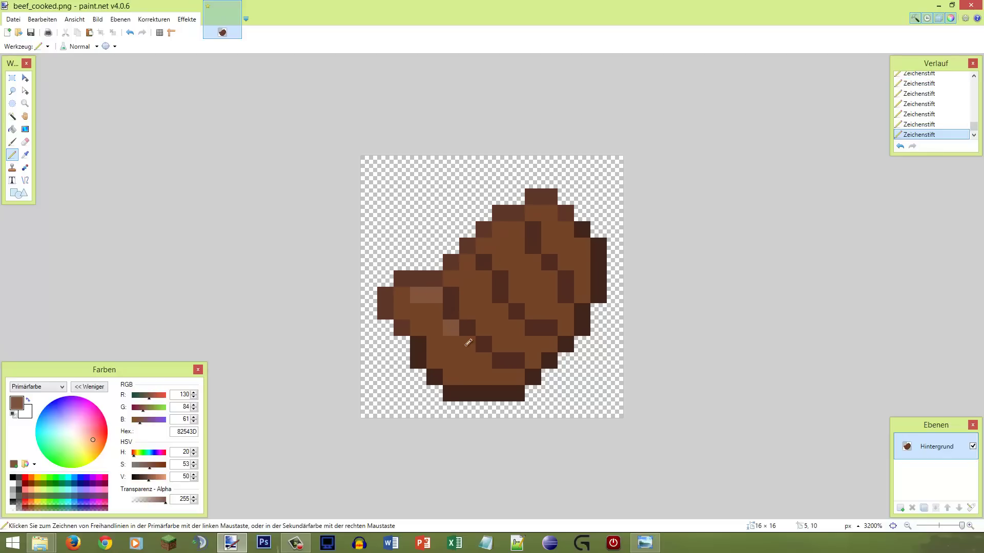
left_click(484, 360)
left_click(455, 276)
left_click(467, 262)
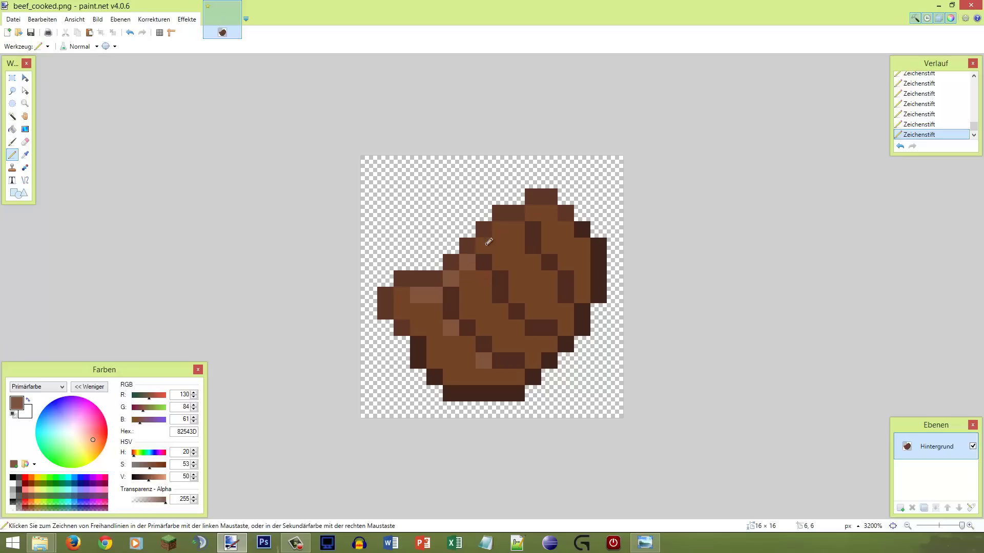
left_click(487, 242)
left_click(500, 229)
left_click(520, 226)
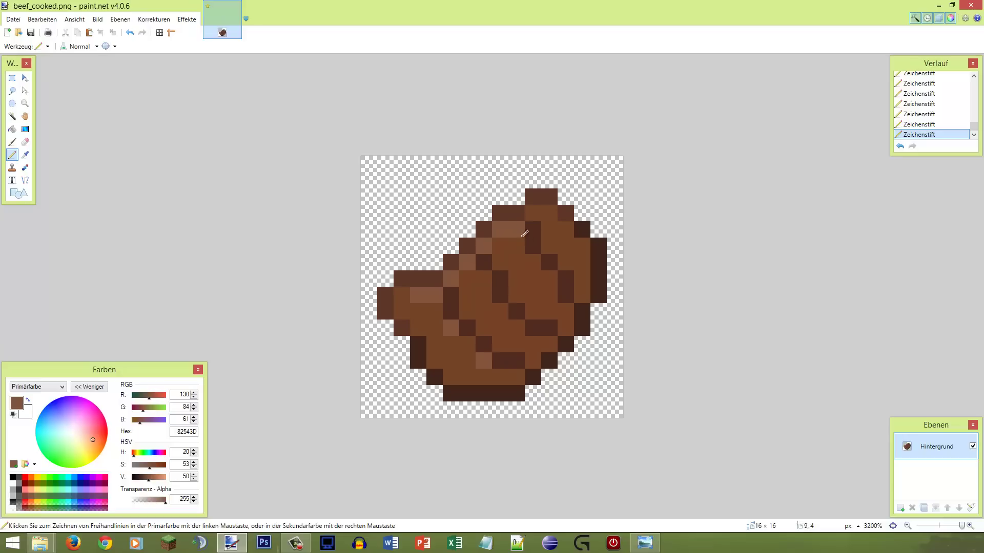
Add highlight pixels beside the second and third grill stripes and inside the top-right outline
left_click(533, 262)
left_click(550, 278)
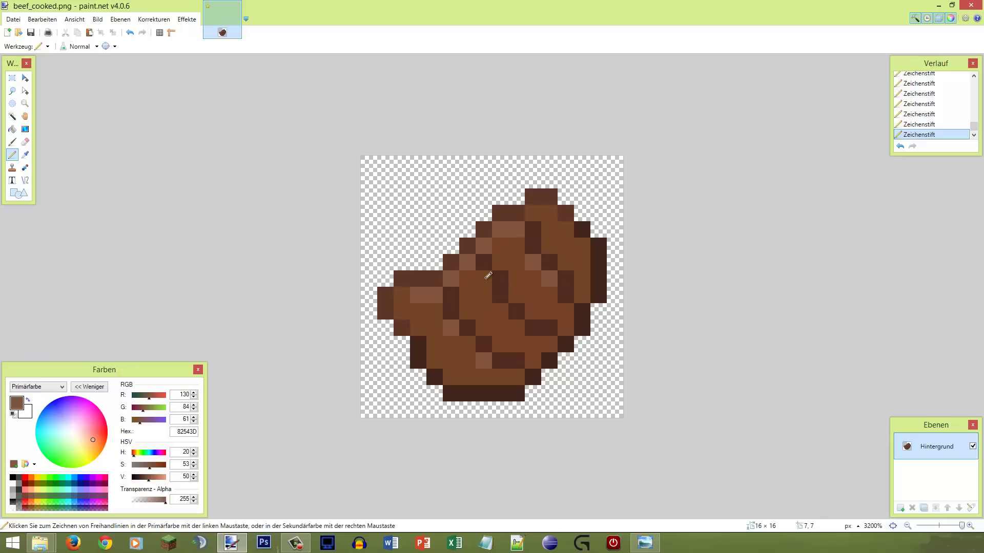
left_click(488, 275)
left_click(516, 328)
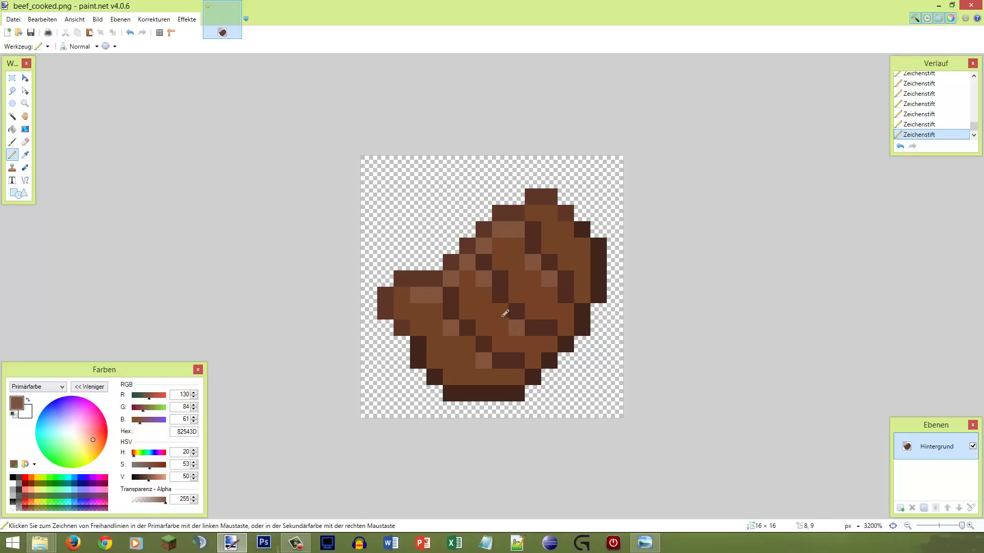
left_click(500, 312)
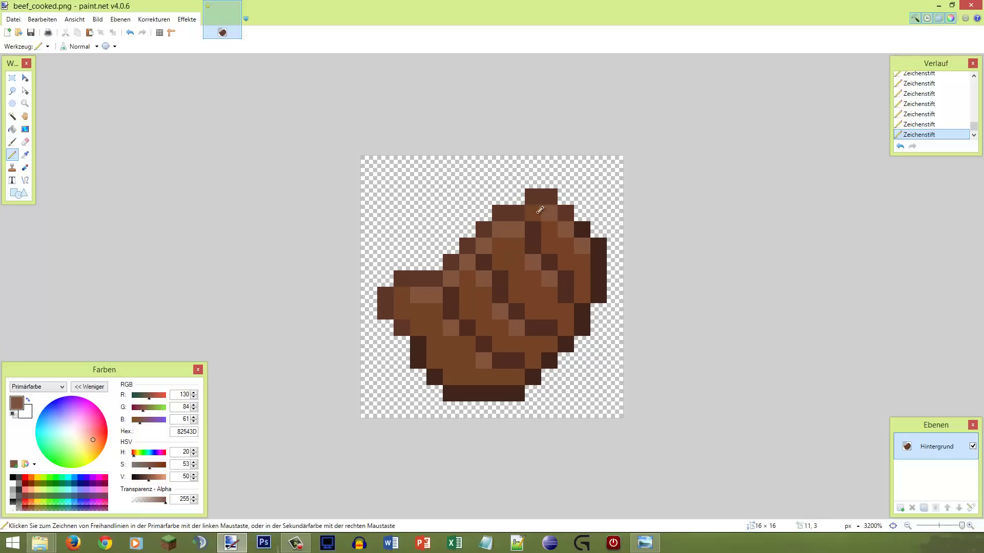
scroll(562, 215, "down", 5)
scroll(562, 215, "down", 3)
scroll(562, 216, "up", 8)
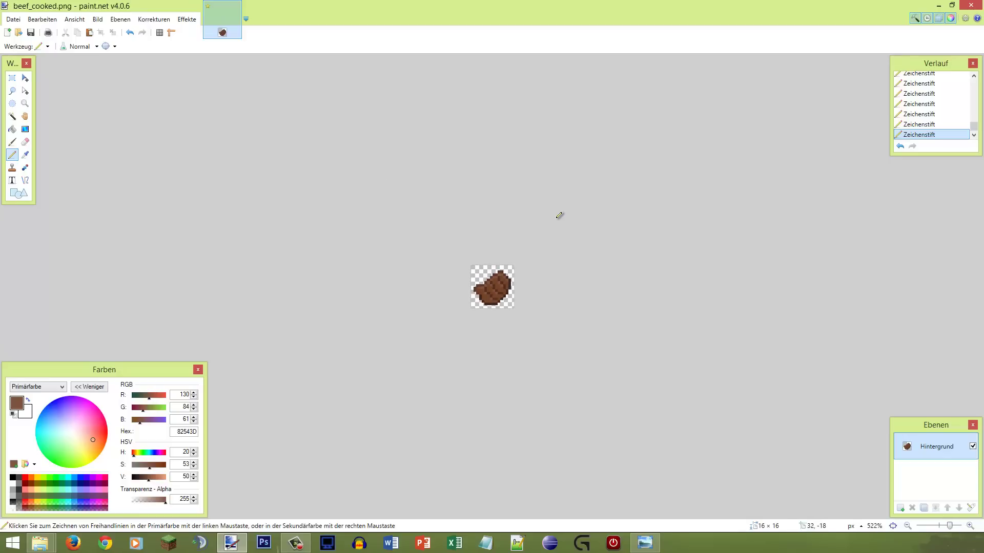
scroll(553, 213, "down", 5)
scroll(525, 211, "up", 5)
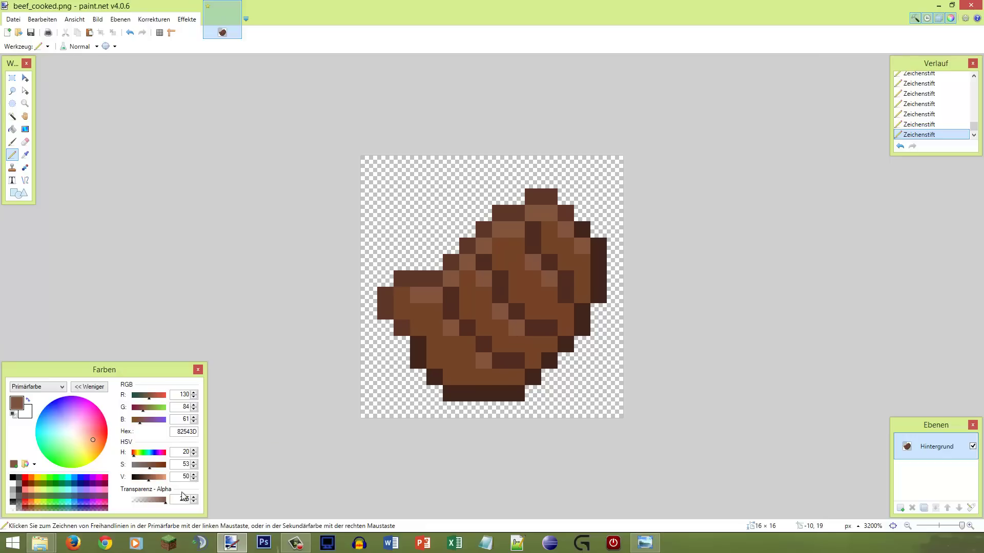
Darken the drawing colour to a shadow brown with saturation 65 and value 37
left_click(194, 479)
left_click(194, 479)
left_click(194, 480)
left_click(194, 480)
left_click(194, 480)
left_click(193, 479)
left_click(194, 480)
left_click(194, 479)
left_click(194, 480)
left_click(194, 480)
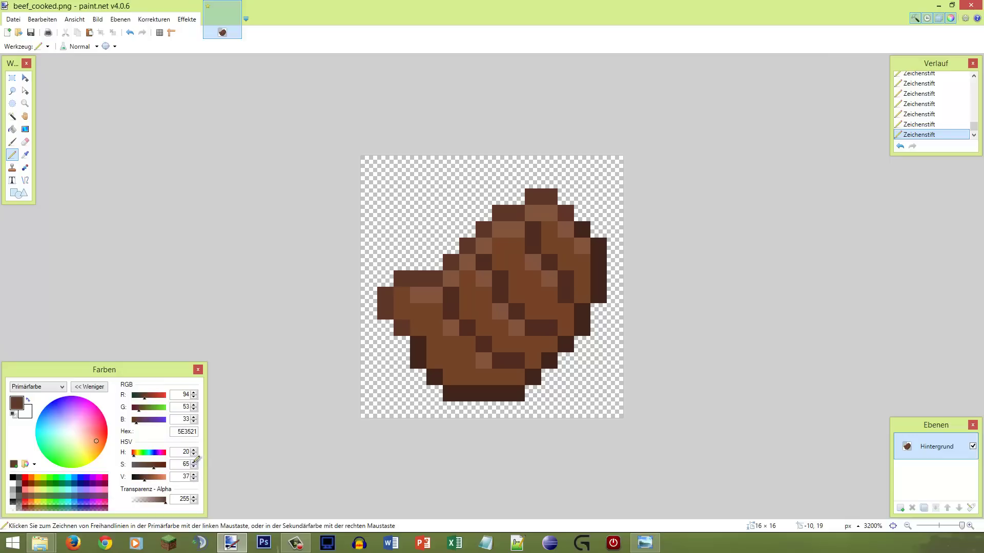
Shade the pixels inside the lower-right outline down to the bottom edge, setting the shadow brown's saturation to 66
left_click(566, 322)
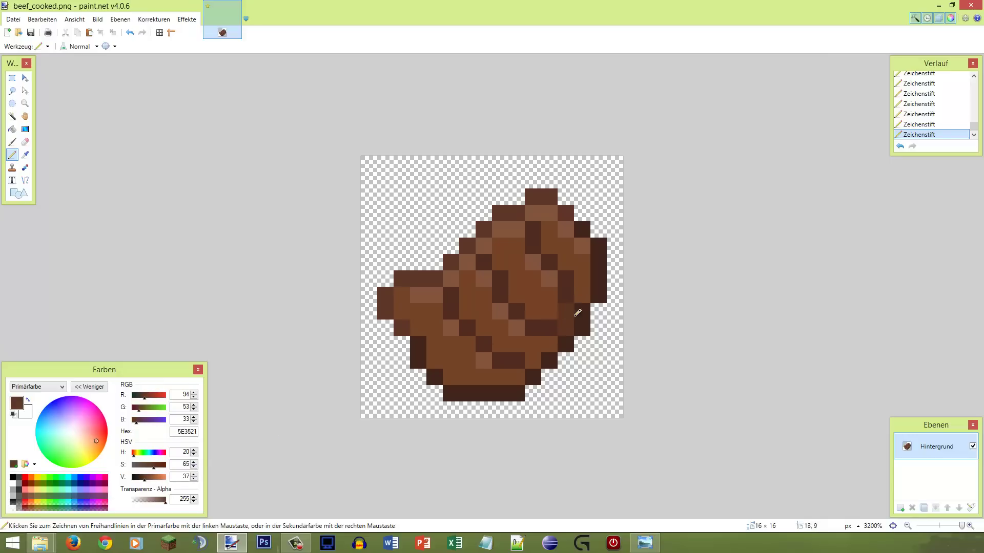
left_click(195, 462)
left_click_drag(586, 275, 584, 295)
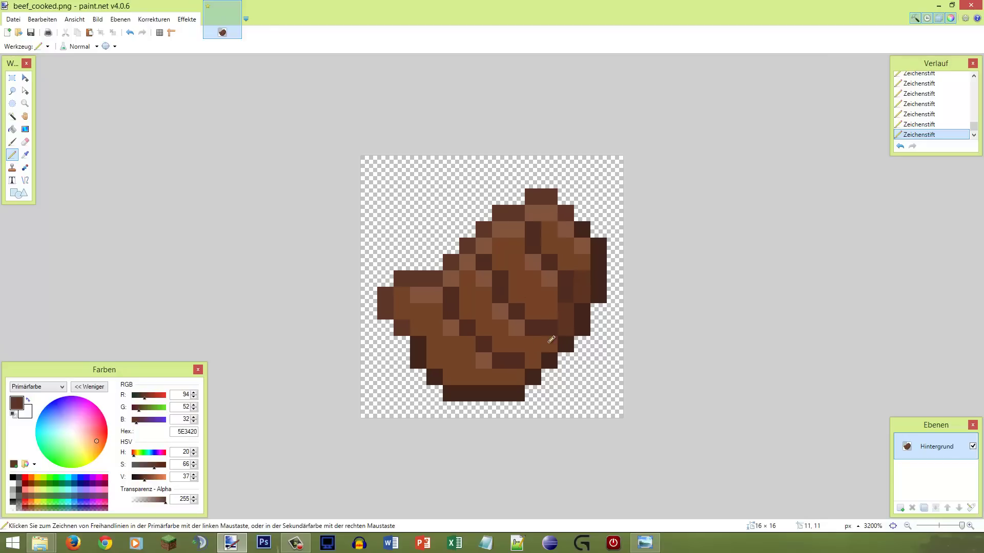
left_click_drag(549, 339, 497, 377)
scroll(546, 328, "down", 5)
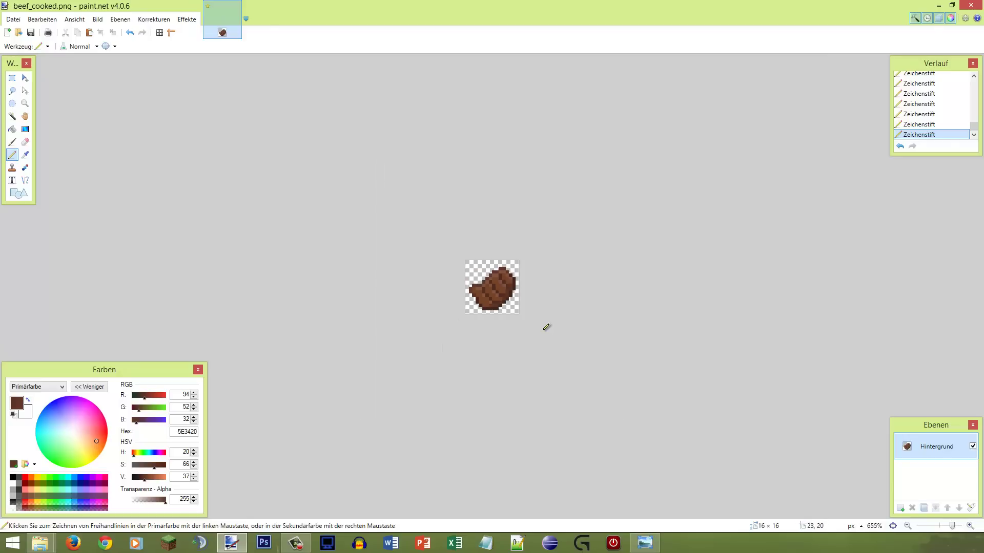
scroll(546, 327, "up", 5)
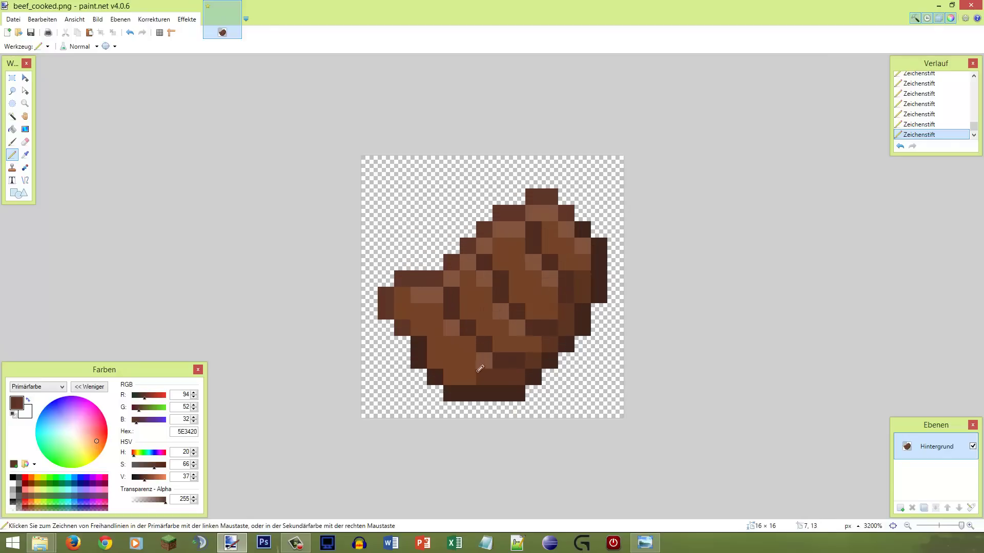
Try to extend the shadow leftward along the inside of the bottom outline
left_click_drag(463, 377, 451, 377)
scroll(517, 306, "down", 5)
scroll(517, 306, "up", 5)
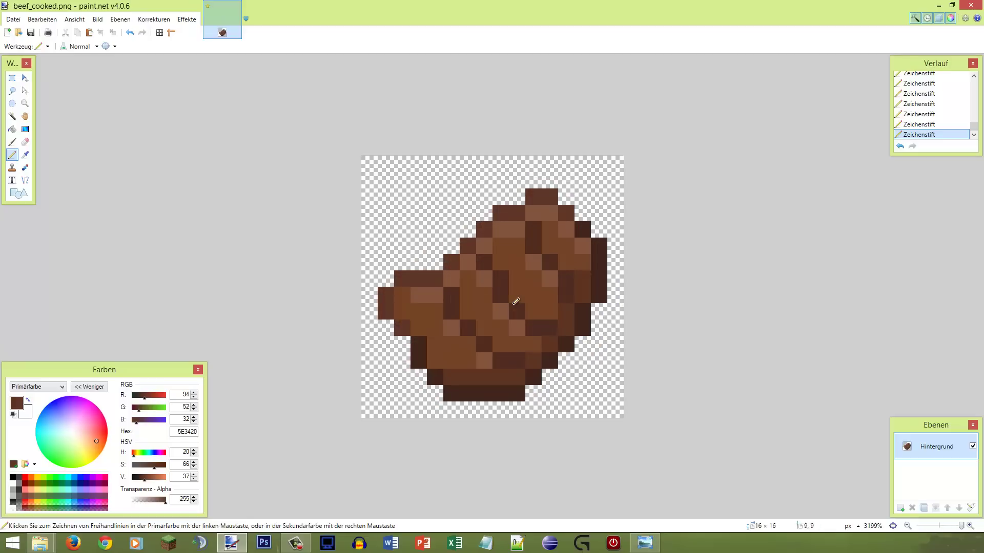
key("ctrl+z")
Save the shaded beef texture
key("ctrl+s")
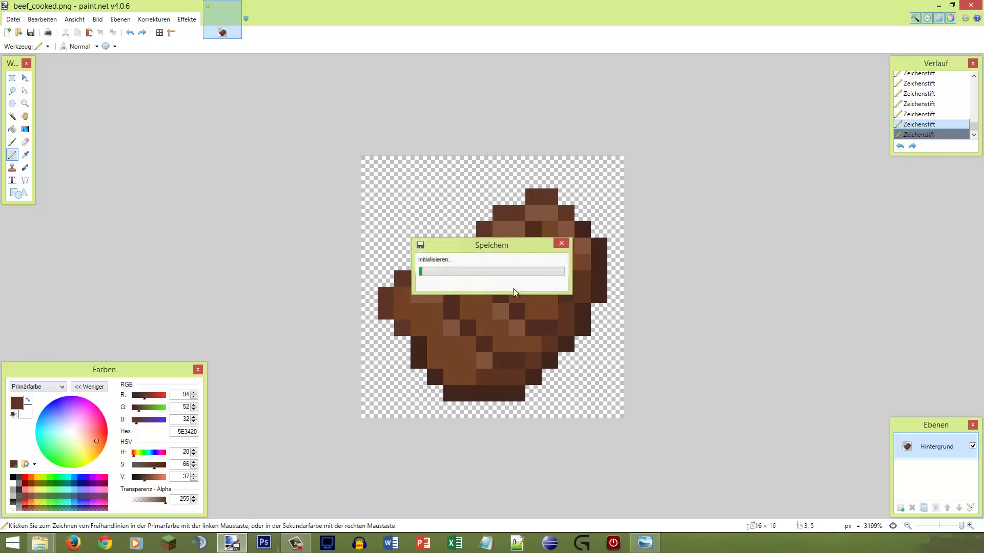
scroll(523, 265, "down", 6)
scroll(517, 265, "up", 5)
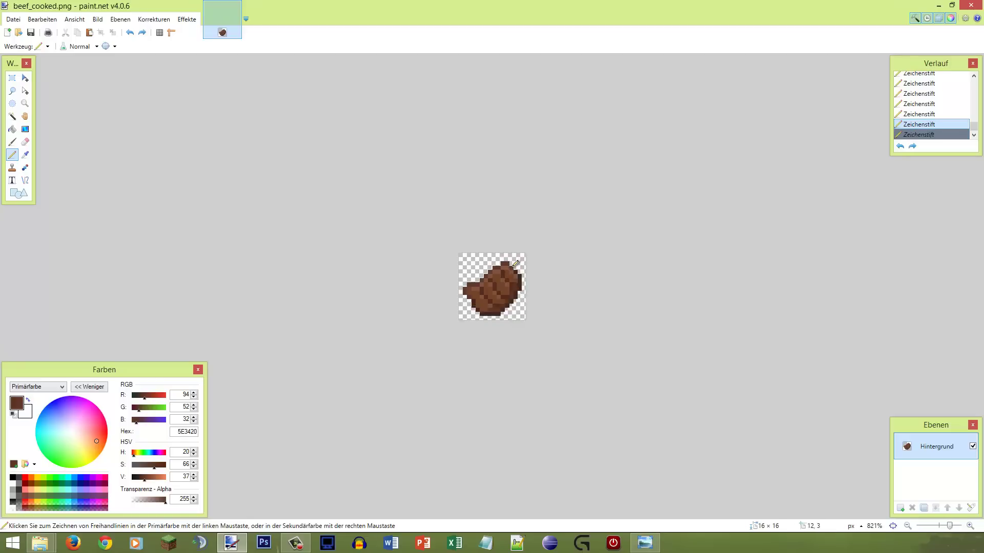
scroll(514, 263, "down", 5)
scroll(514, 263, "up", 5)
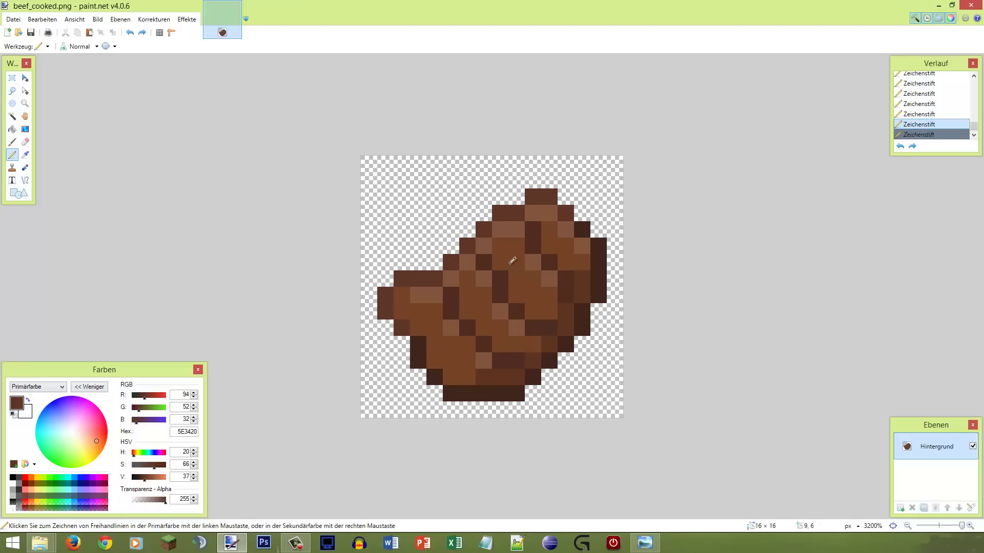
Sample the filling's base brown, raise its value to 47, and scatter slightly lighter pixels over the filling
key("k")
left_click(434, 311)
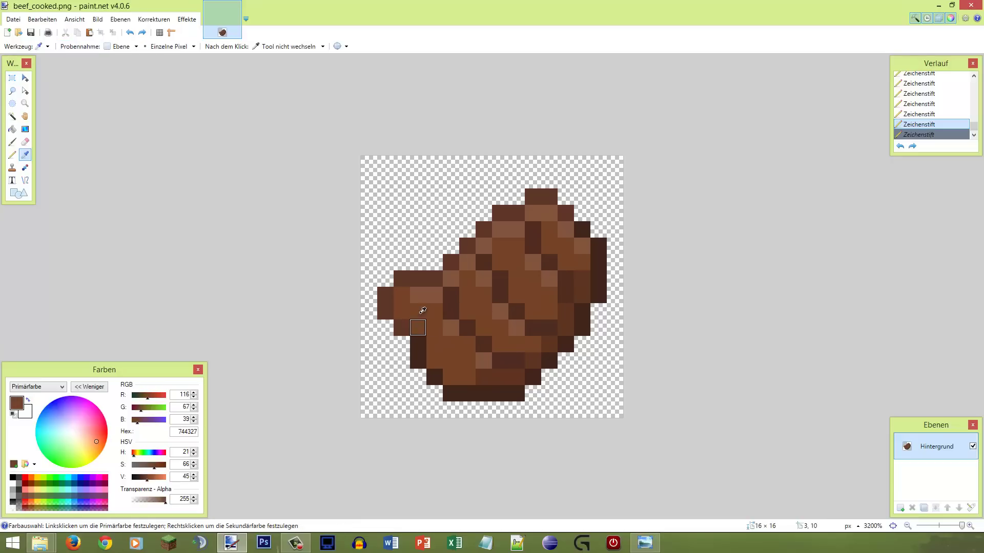
key("p")
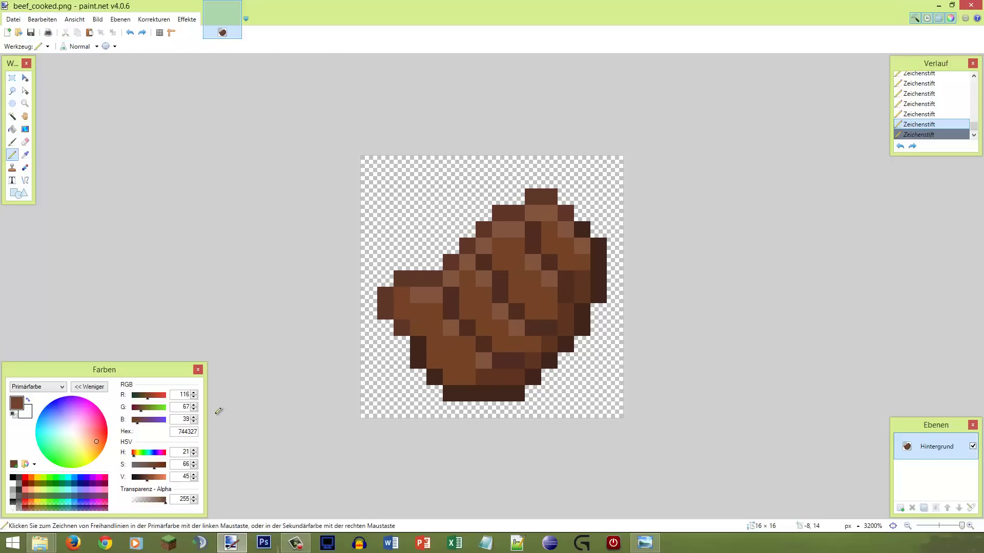
left_click(194, 475)
left_click(428, 318)
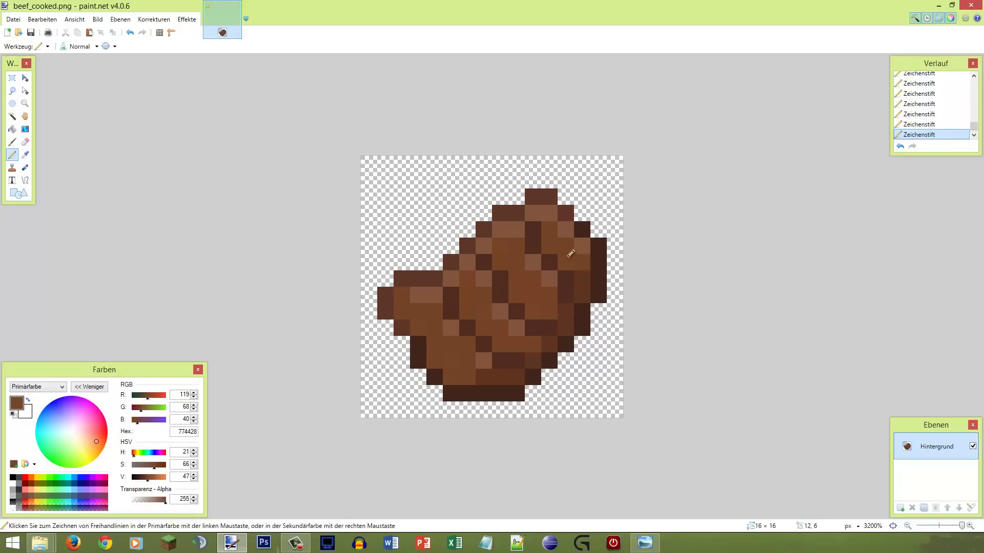
Lower the brown's value to 44 and dapple the filling with slightly darker pixels
left_click(194, 479)
left_click(194, 479)
left_click(194, 479)
left_click(194, 479)
left_click(194, 479)
left_click(193, 474)
left_click(194, 474)
scroll(491, 350, "down", 4)
scroll(490, 336, "up", 4)
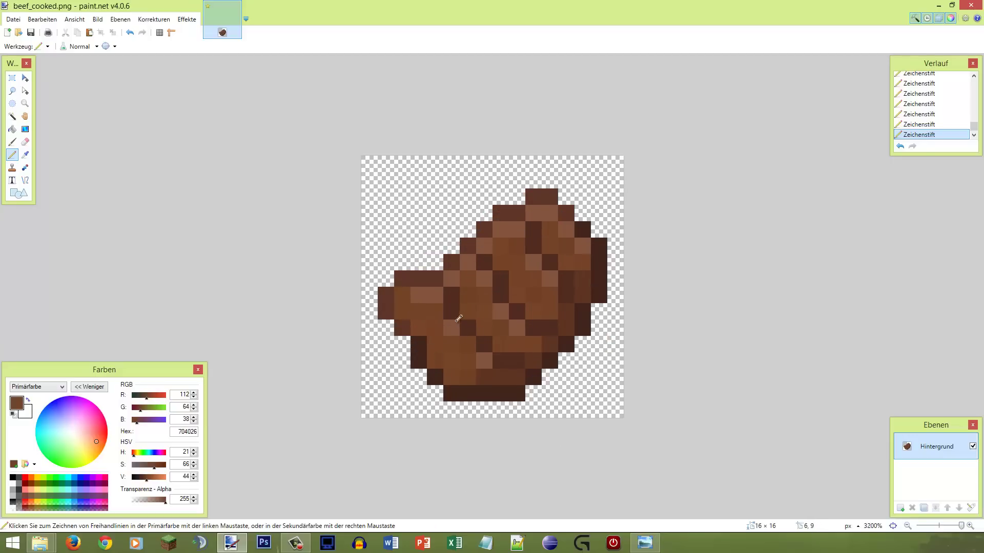
scroll(438, 328, "down", 4)
scroll(522, 279, "up", 4)
scroll(523, 279, "down", 4)
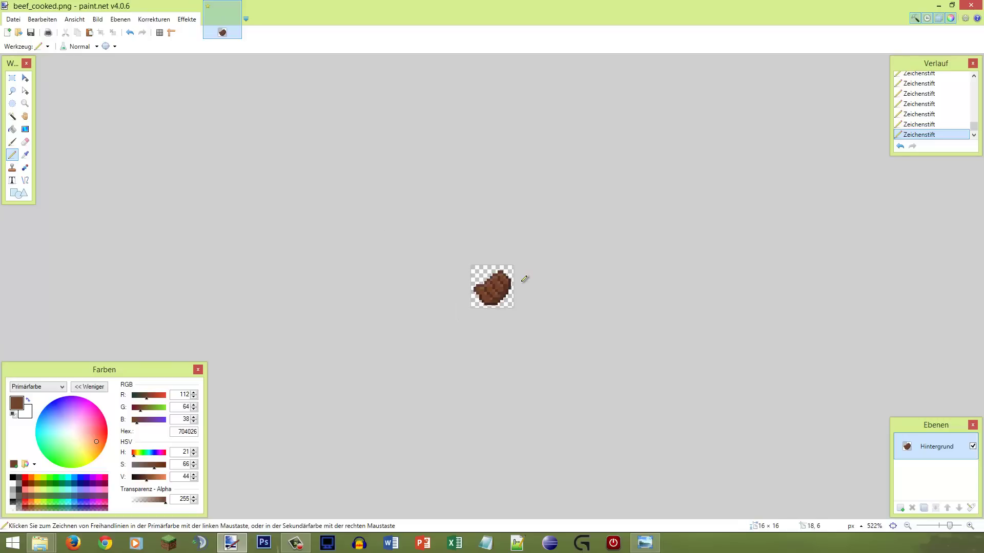
scroll(520, 278, "up", 4)
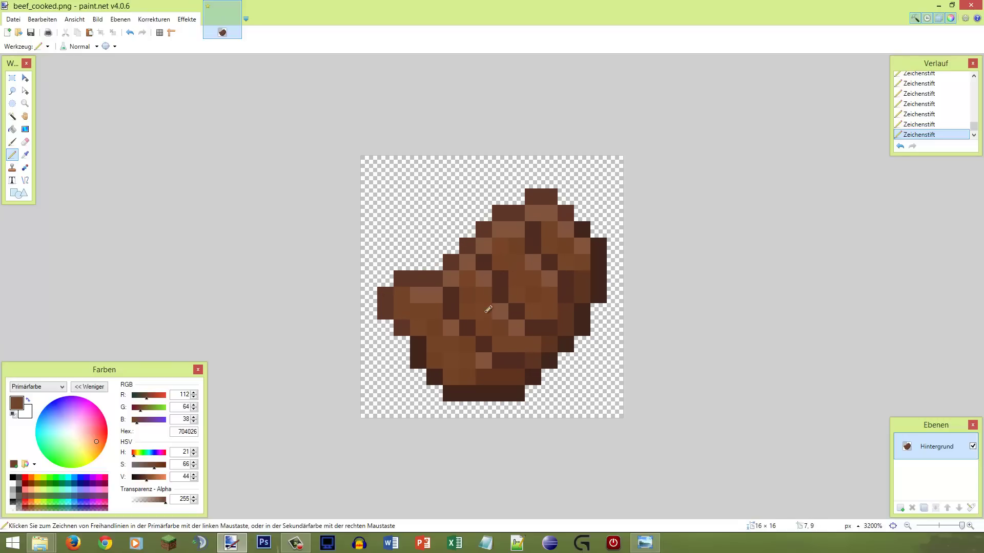
Sample the light highlight brown from the beef and lower its value to 47
key("k")
left_click(487, 277)
key("p")
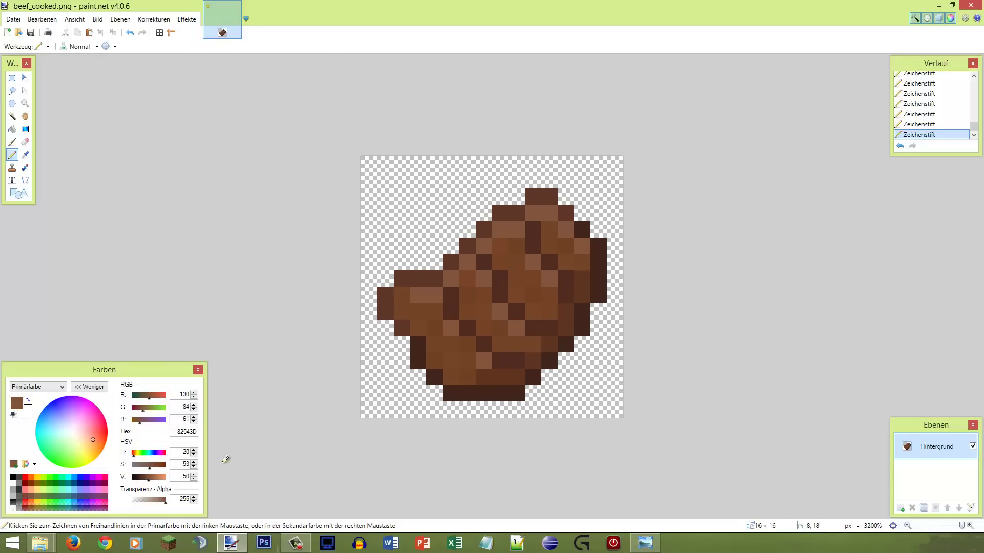
left_click(194, 475)
left_click(194, 475)
left_click(194, 479)
left_click(194, 479)
left_click(193, 479)
left_click(194, 479)
scroll(487, 356, "down", 5)
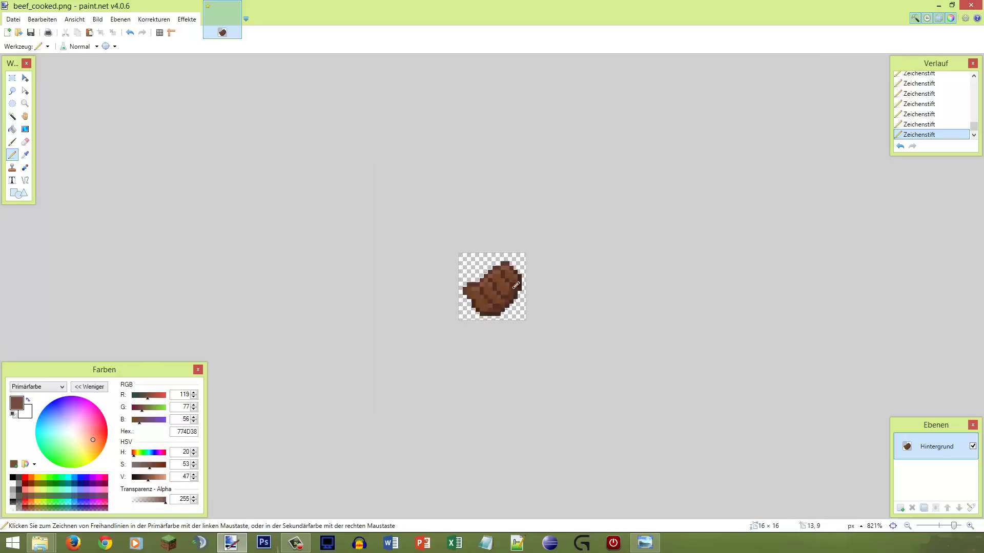
scroll(487, 257, "up", 5)
Undo the last seven pencil strokes that darkened pixels in the beef's filling
key("ctrl+z")
key("ctrl+z")
key("ctrl+z")
key("ctrl+z")
key("ctrl+z")
key("ctrl+z")
key("ctrl+z")
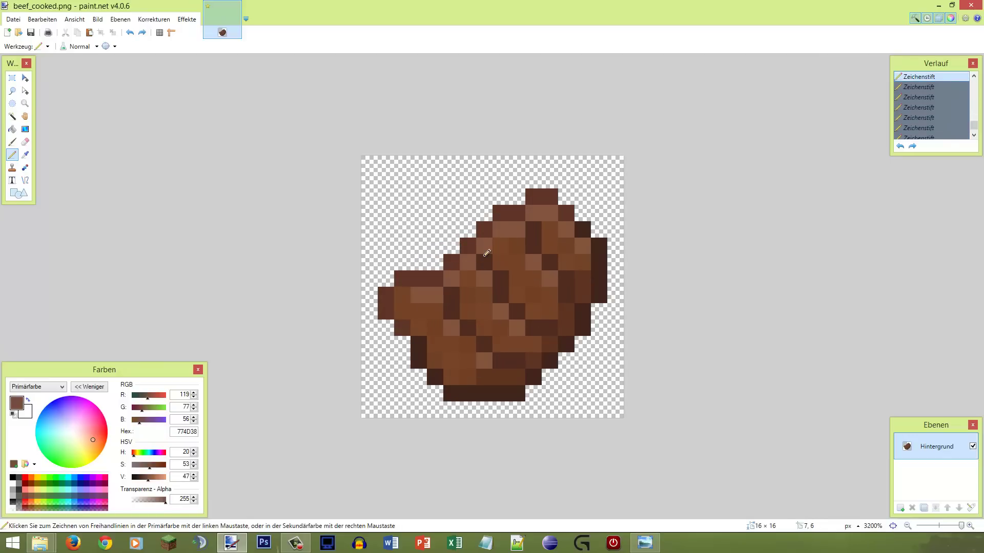
Sample the highlight brown from the beef's left end as the drawing colour and save the texture
key("k")
left_click(428, 293)
key("ctrl+z")
scroll(474, 256, "down", 5)
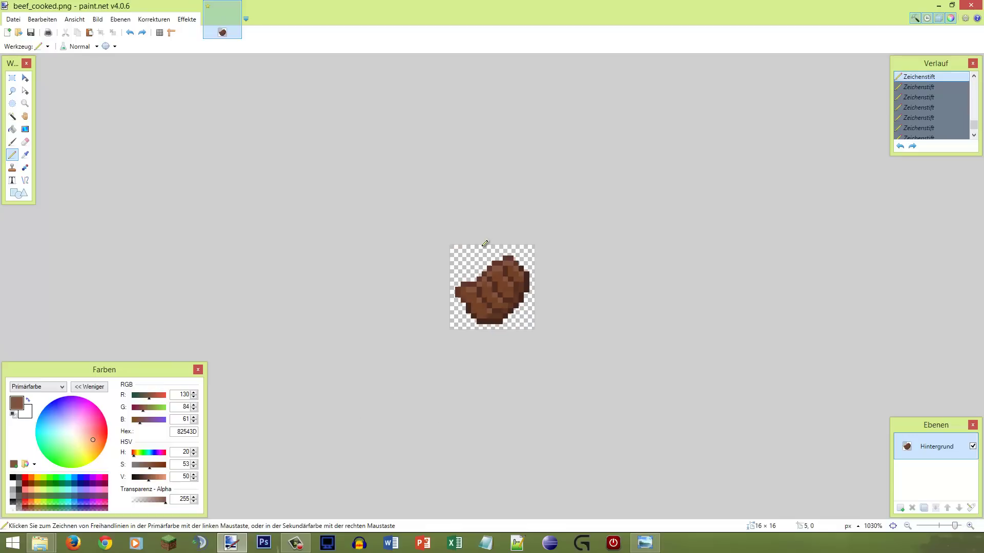
scroll(509, 241, "up", 5)
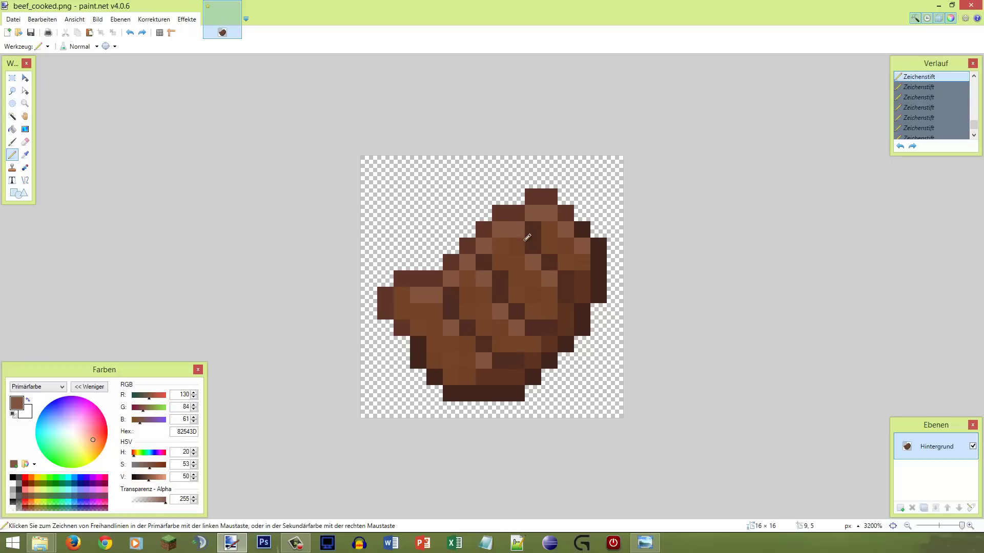
key("ctrl+s")
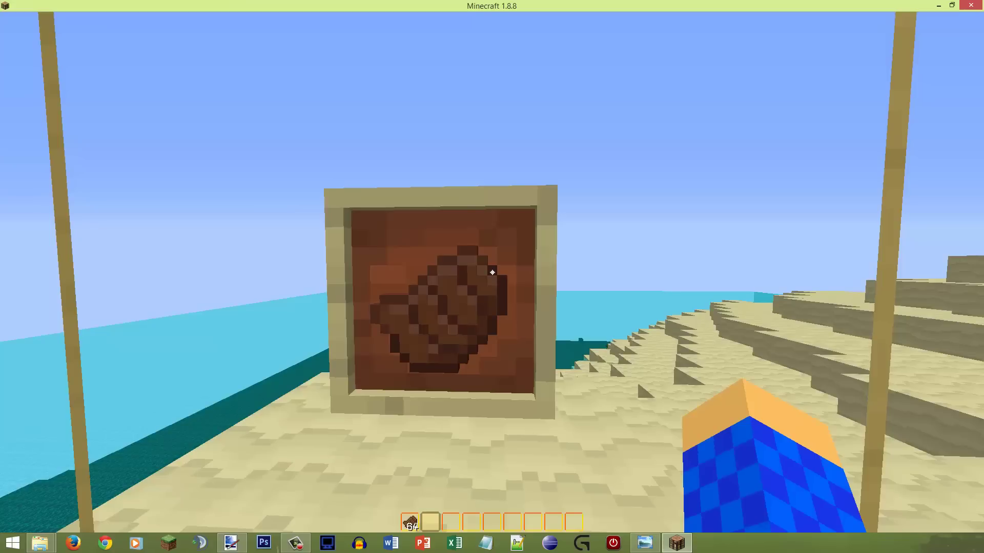
Switch to Minecraft and examine the new beef texture in the item frame and as a held item
key("w")
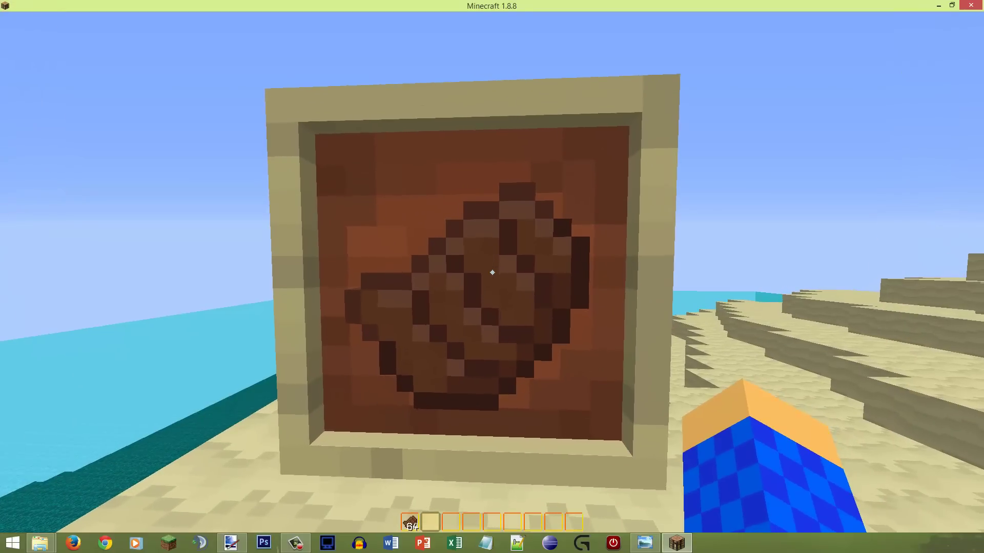
key("F1")
key("s")
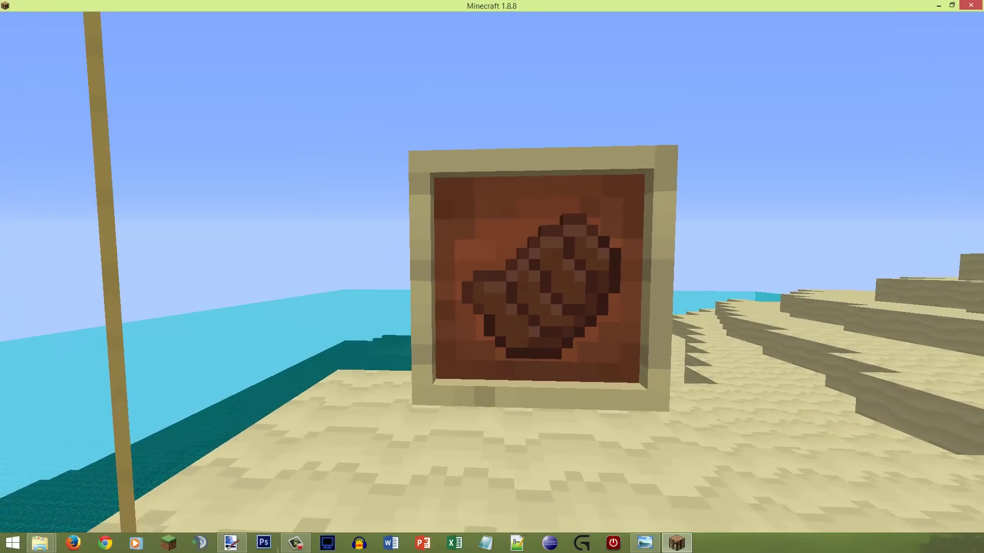
key("F1")
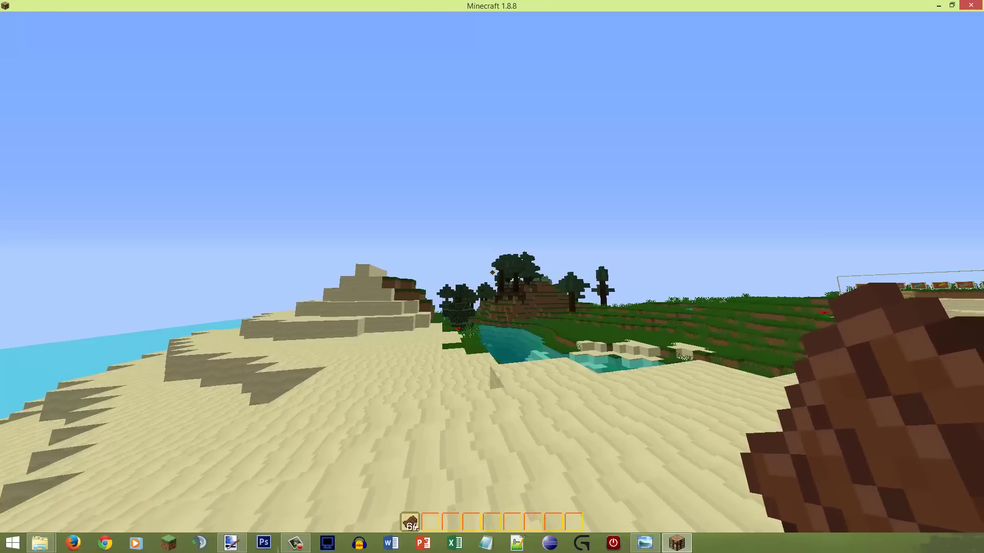
key("s")
key("s")
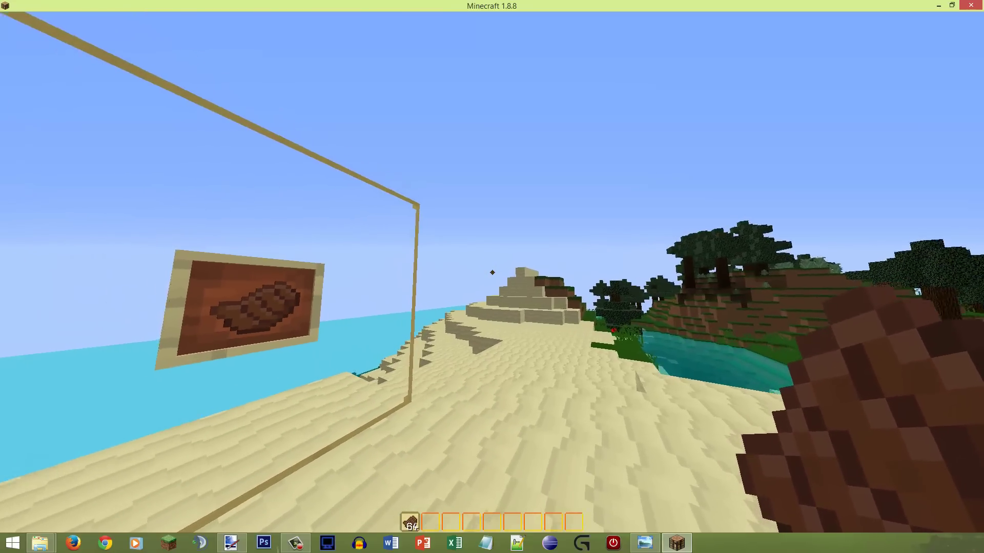
key("s")
scroll(492, 272, "down", 1)
scroll(492, 272, "up", 1)
key("w")
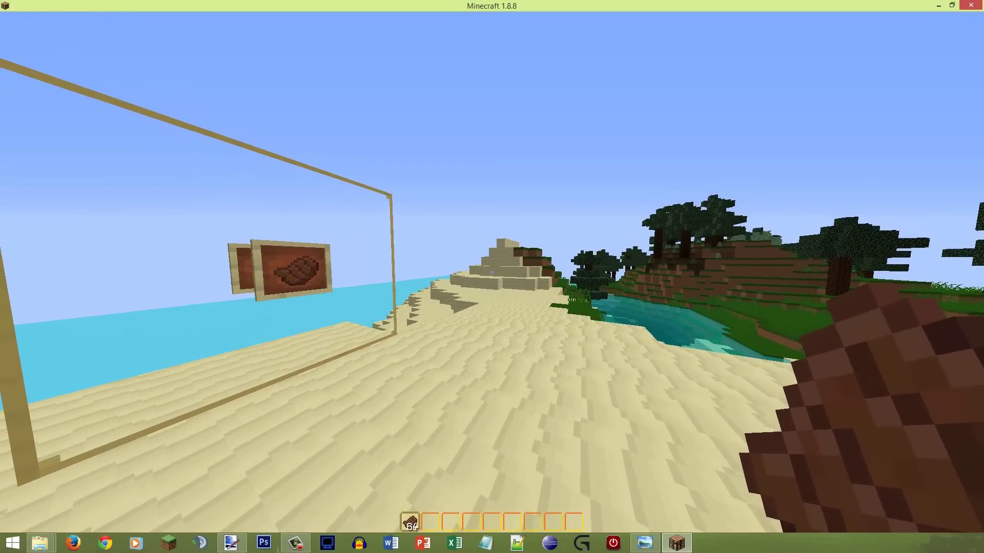
key("a")
key("s")
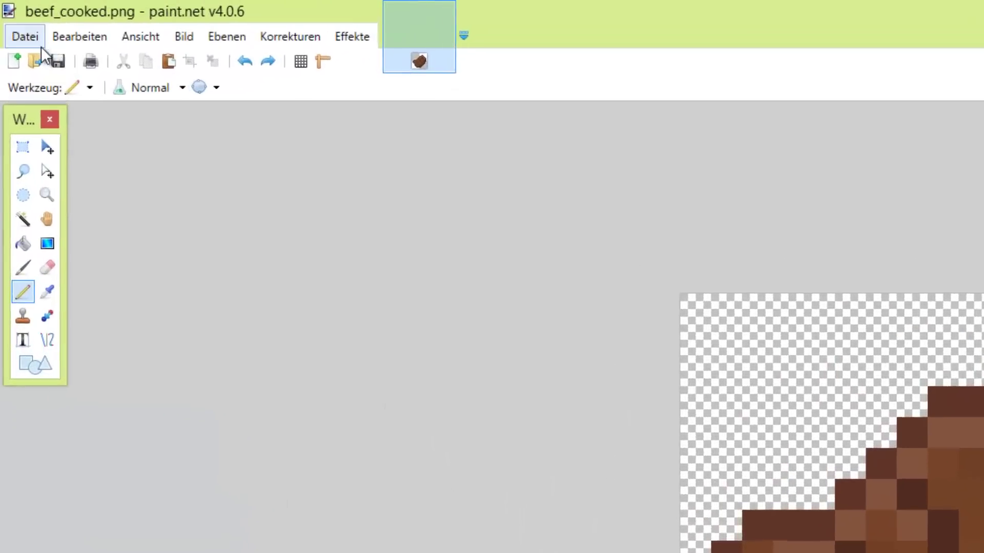
Switch back to paint.net and create a new image 16 pixels wide and 128 pixels high
left_click(20, 23)
left_click(51, 68)
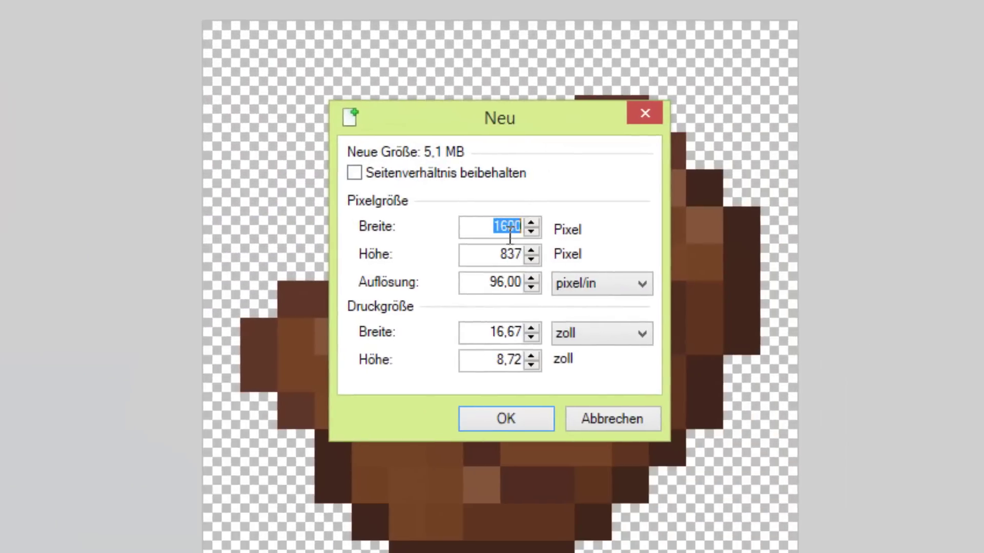
type("16")
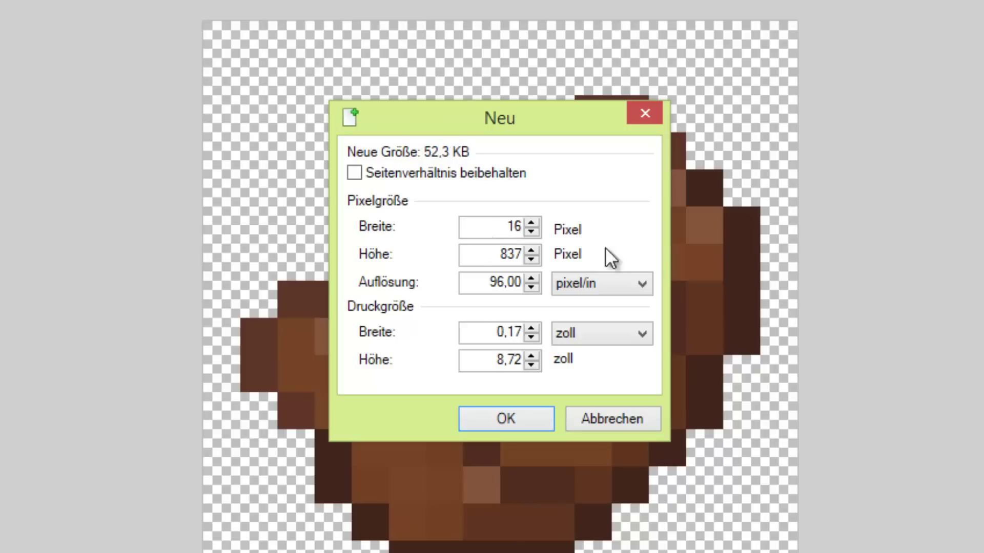
double_click(495, 259)
type("128")
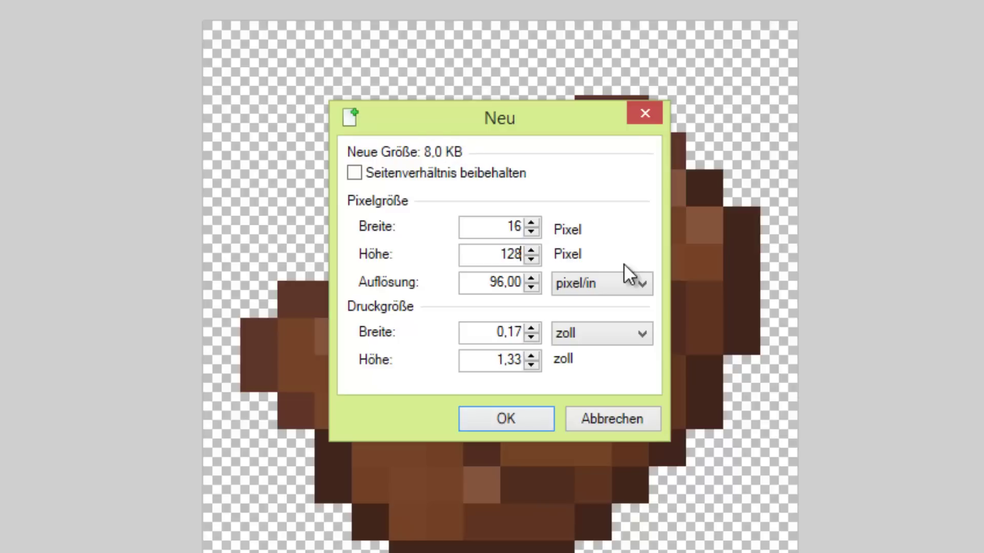
key("Return")
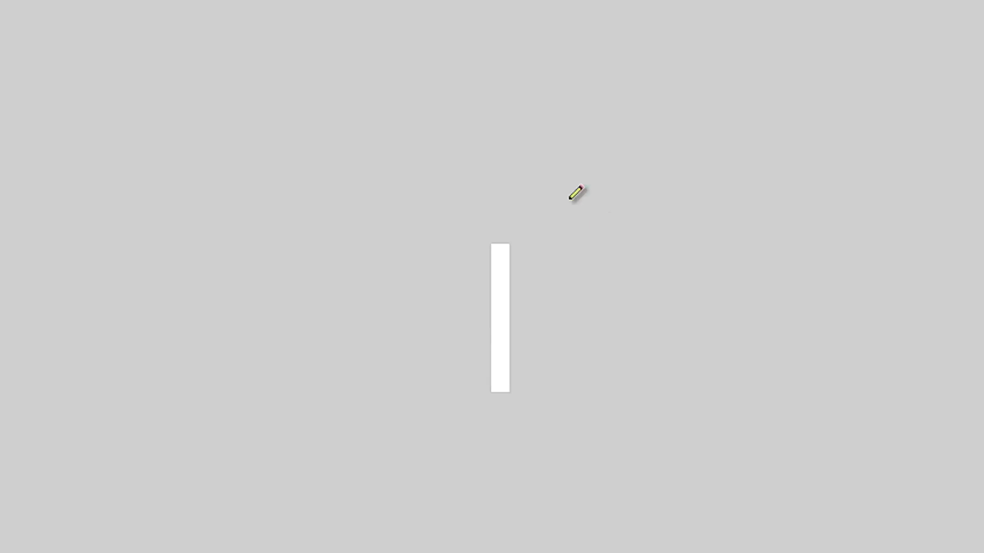
Copy the entire beef texture into the top 16 × 16 pixels of the new image and deselect it
key("e")
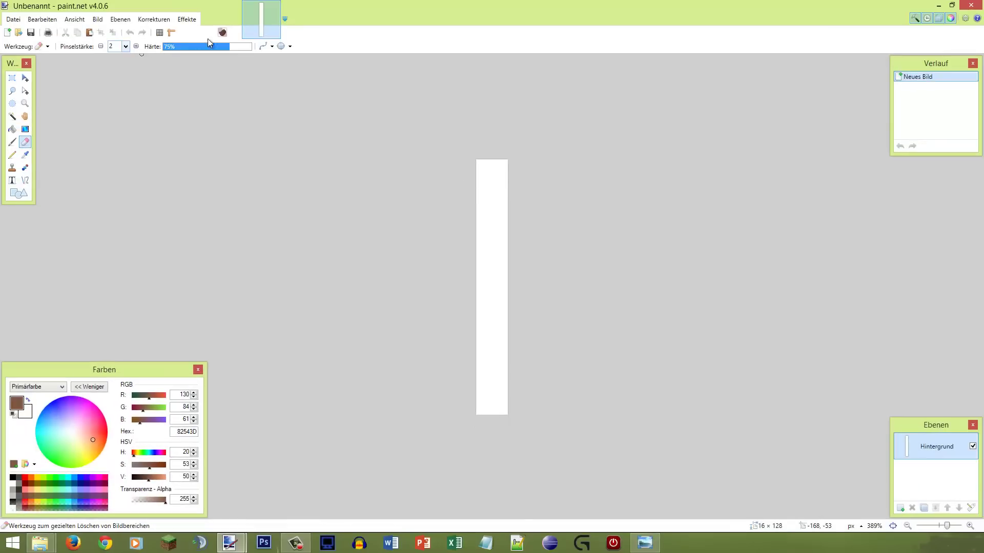
left_click(240, 32)
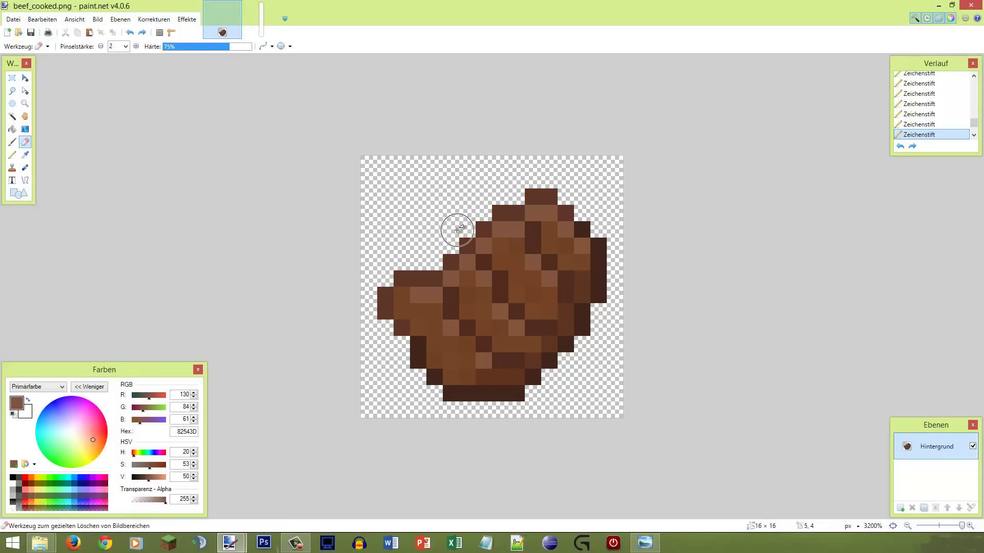
key("ctrl+a")
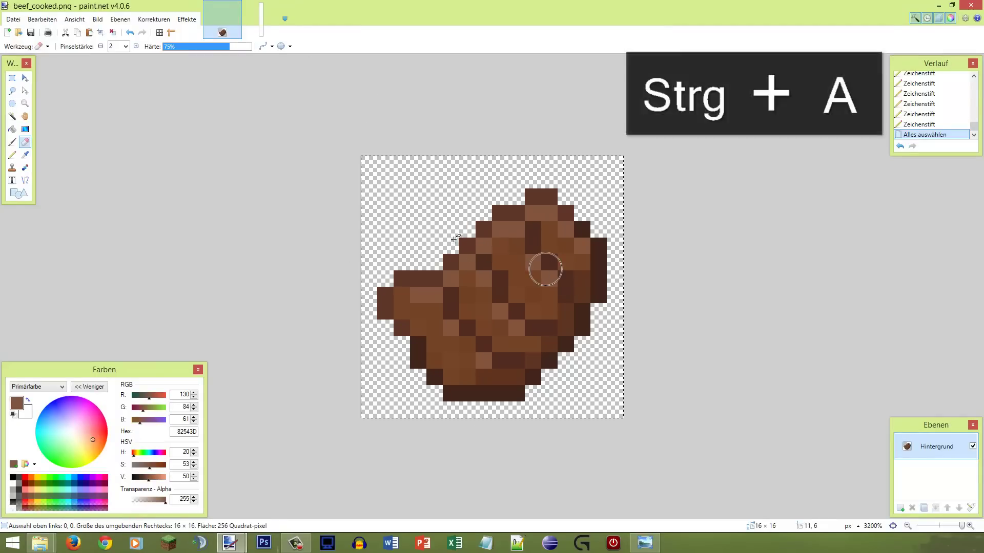
key("ctrl+c")
left_click(261, 19)
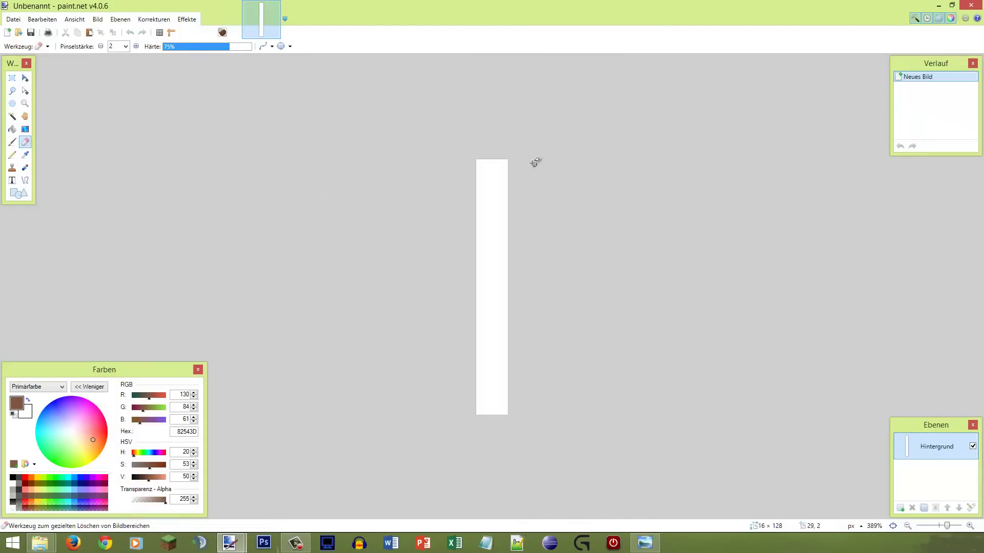
key("ctrl+v")
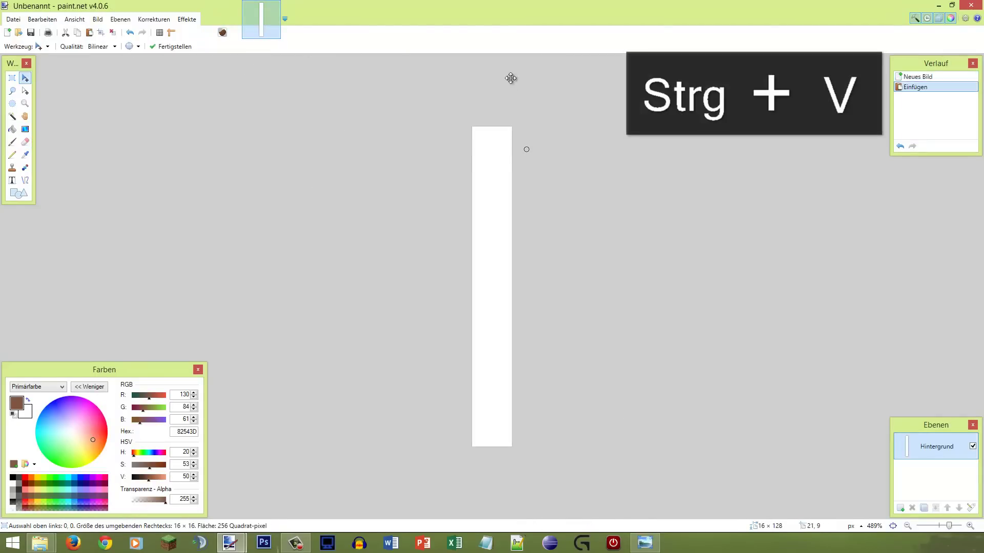
scroll(532, 150, "up", 3)
scroll(518, 115, "up", 2)
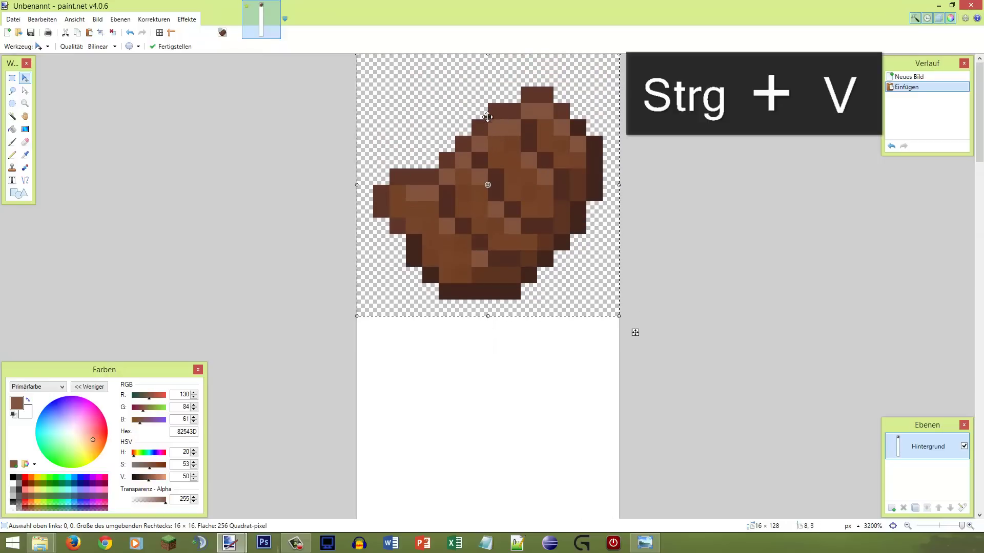
key("s")
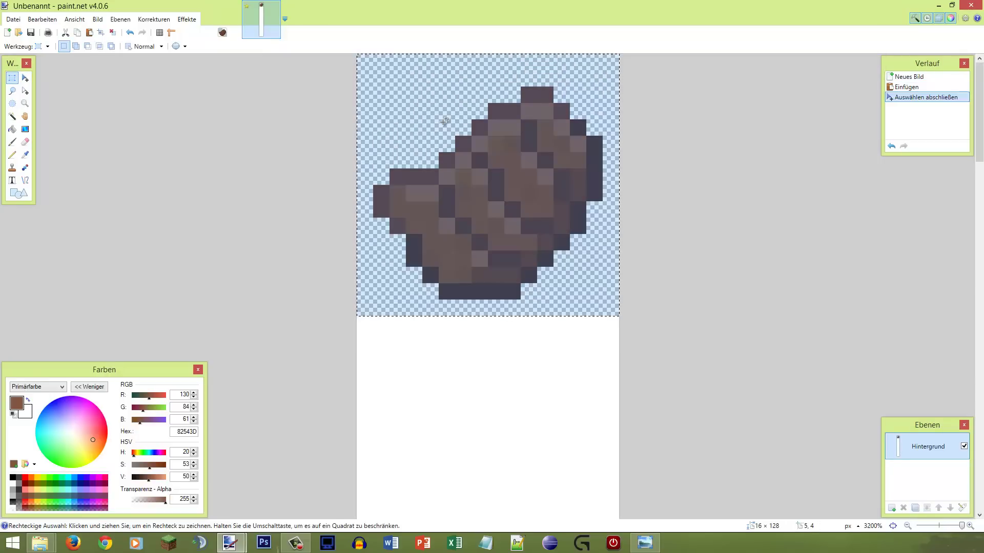
left_click(440, 123)
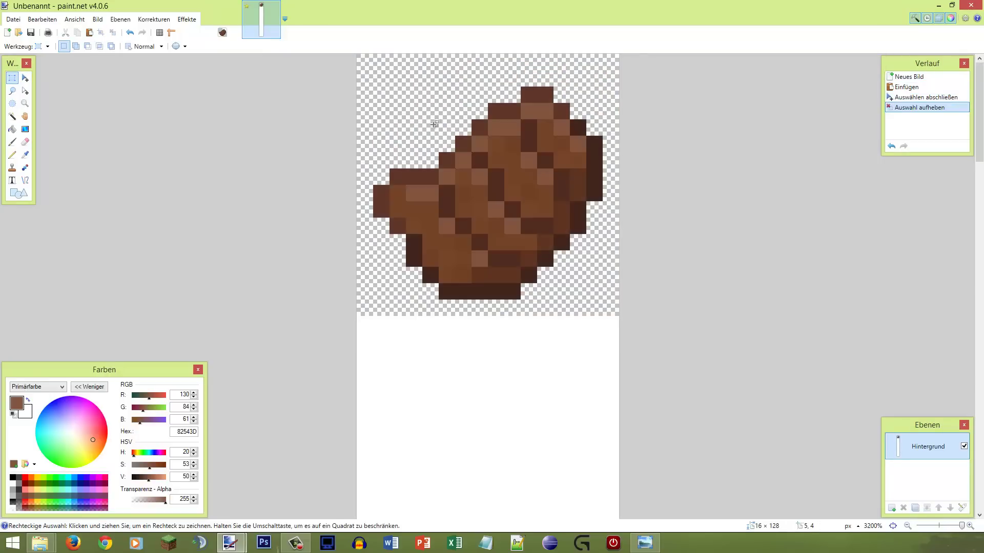
Pick light grey with value 76 for the pencil and paint three pixels above the left end of the beef
left_click(12, 154)
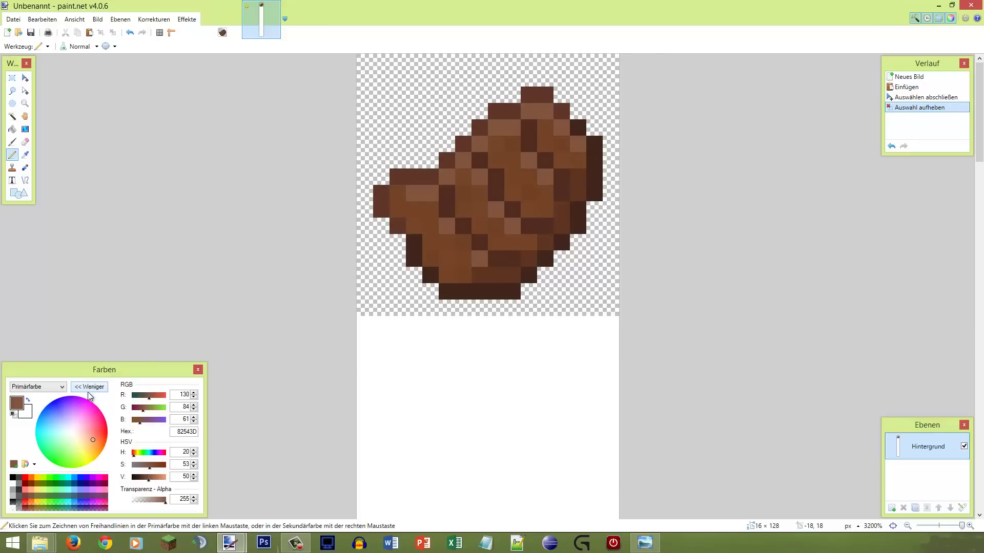
left_click(12, 493)
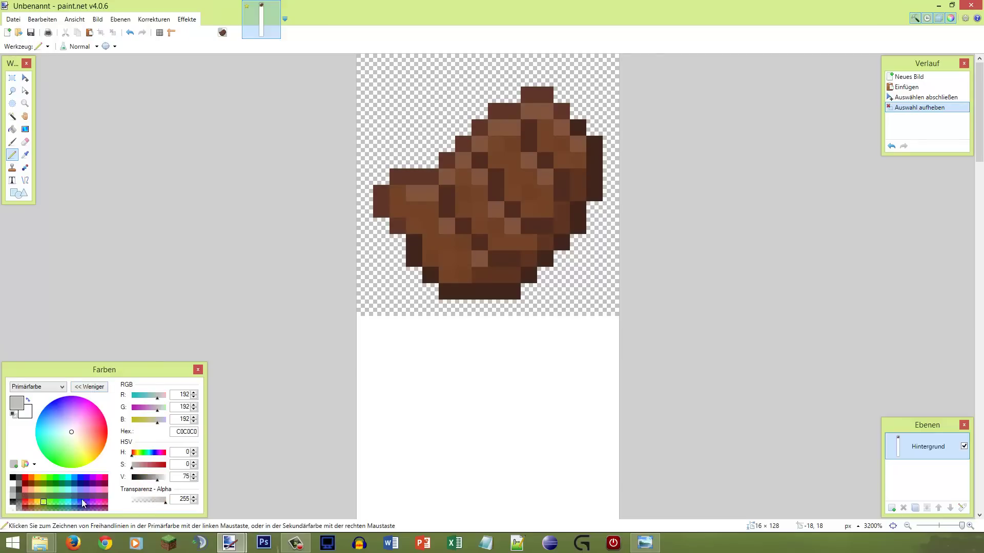
left_click(157, 478)
left_click_drag(156, 478, 156, 476)
left_click(157, 475)
left_click(158, 475)
left_click(414, 144)
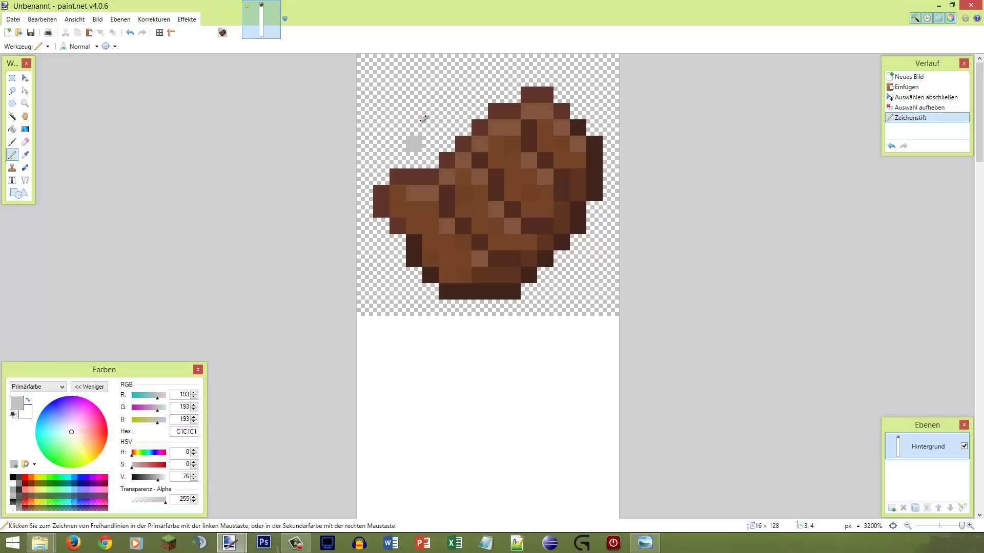
left_click(414, 128)
left_click(398, 111)
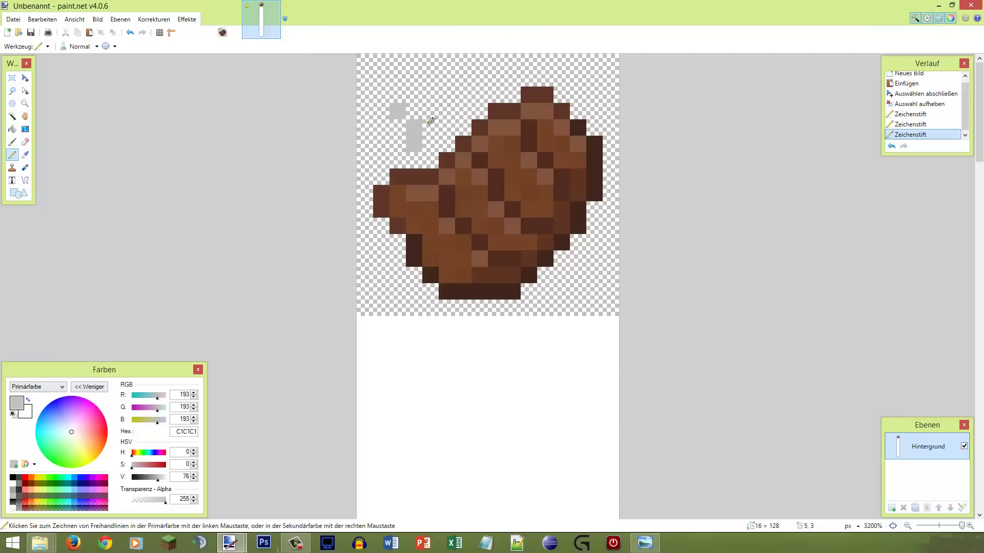
key("s")
left_click_drag(390, 104, 416, 140)
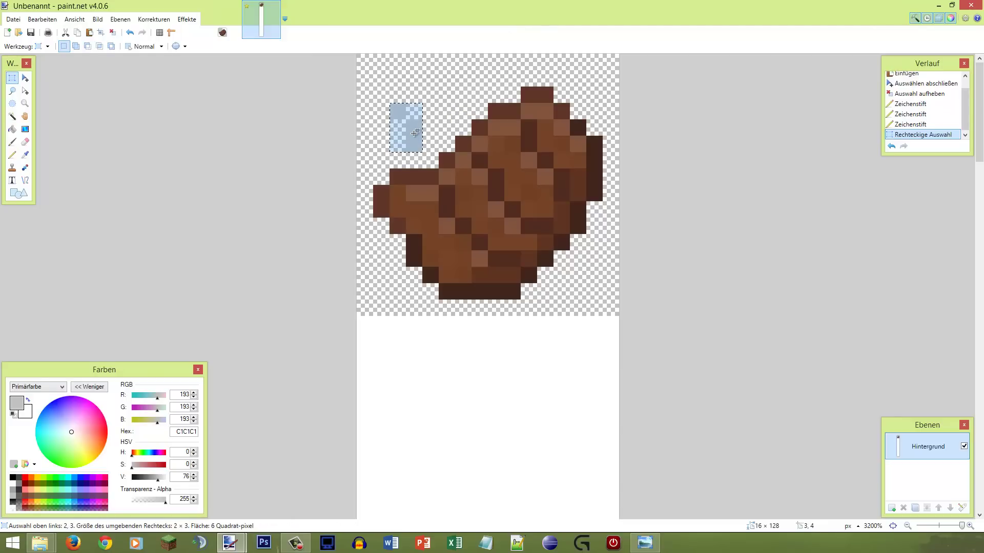
left_click(413, 134)
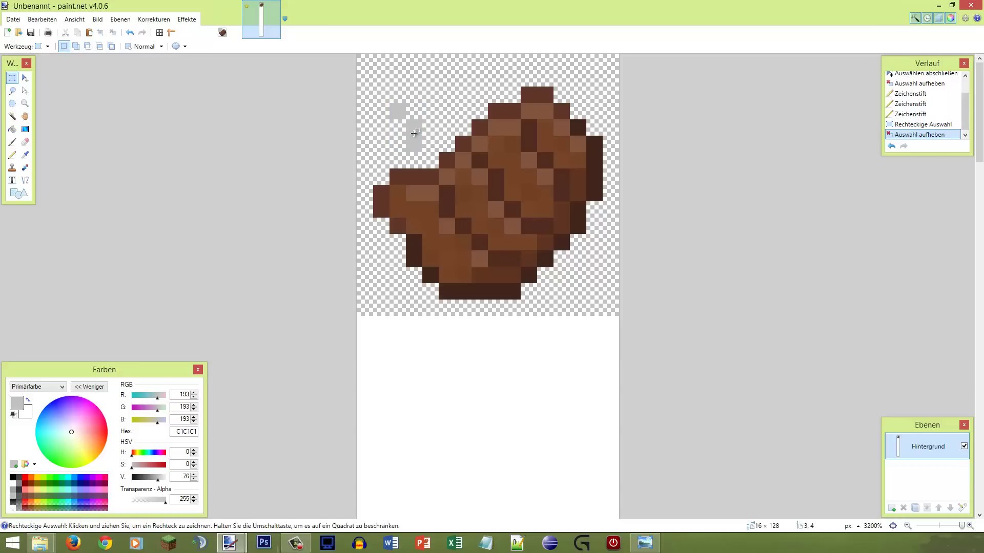
Copy the top 16 × 16 frame, place the copy directly beneath it as the second frame, and deselect it
left_click_drag(359, 315, 626, 61)
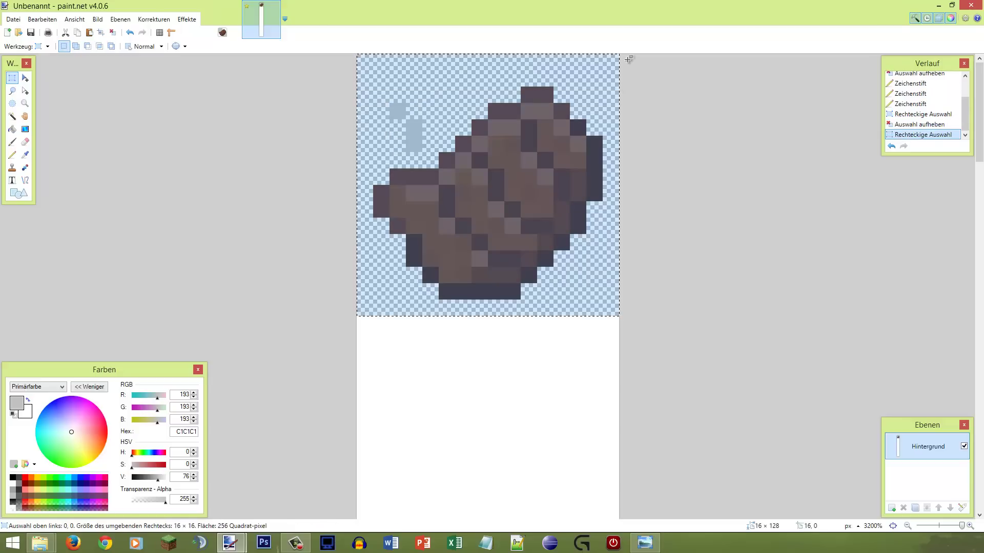
key("ctrl+c")
key("ctrl+v")
left_click_drag(567, 102, 557, 282)
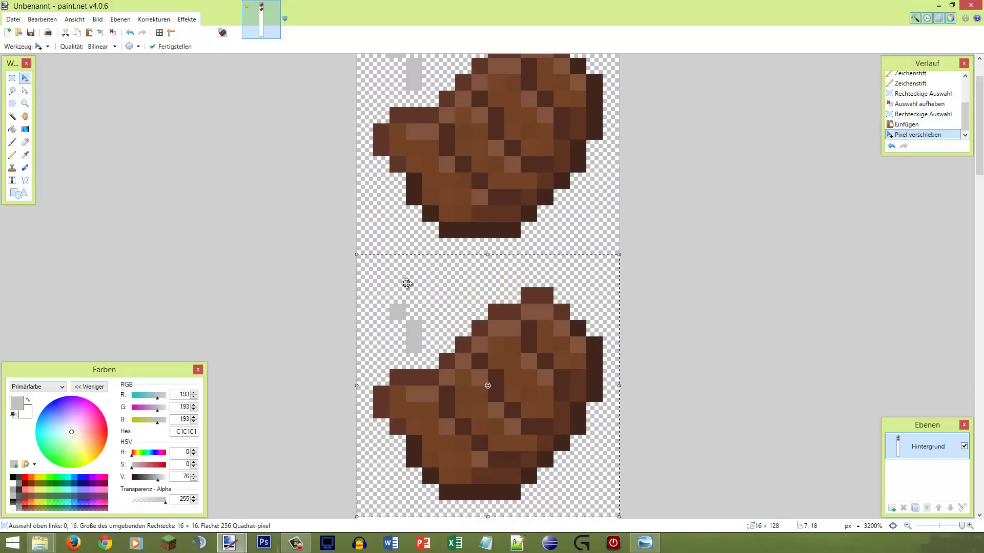
scroll(524, 269, "down", 3)
scroll(524, 261, "up", 1)
scroll(524, 261, "up", 1)
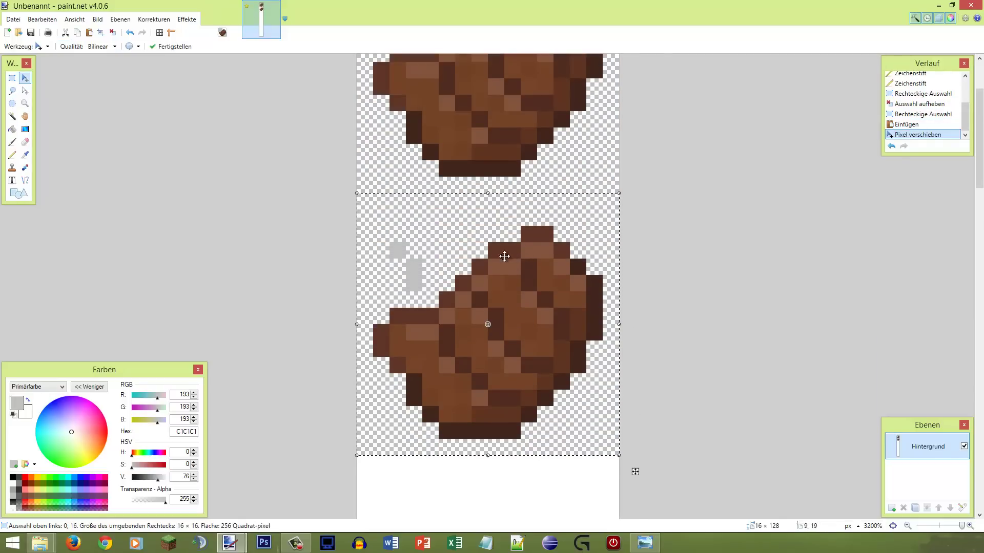
key("ctrl+d")
Move the second frame's uppermost grey pixel one pixel up and one pixel to the left
key("p")
key("s")
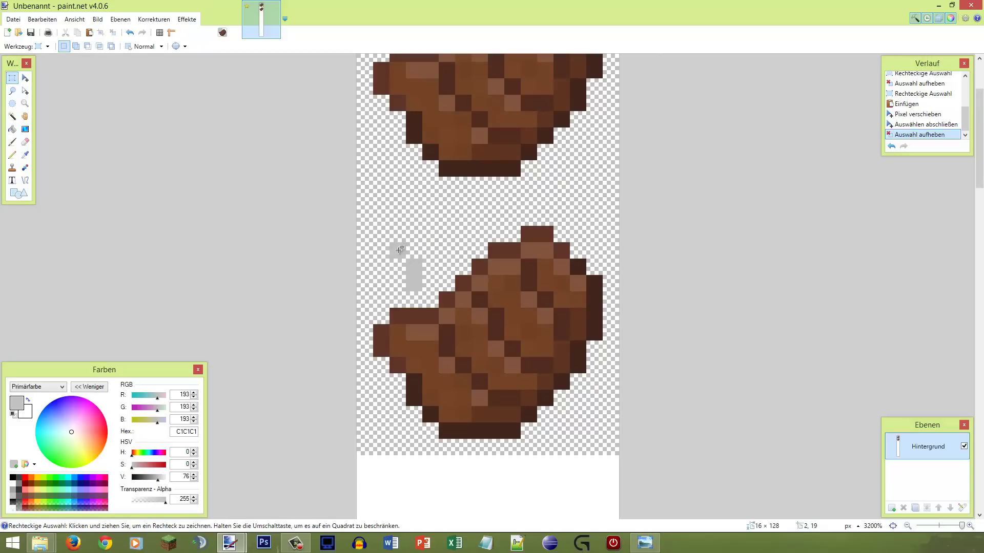
left_click_drag(399, 241, 399, 256)
left_click(399, 252)
key("m")
key("s")
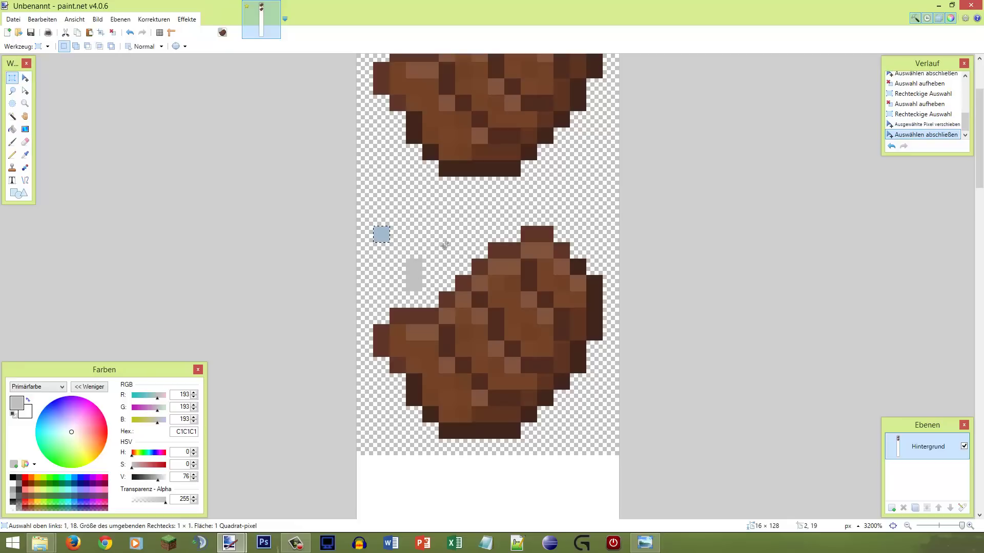
Move the second frame's middle grey pixel one pixel up and one pixel to the left
left_click(444, 252)
left_click_drag(416, 275, 419, 272)
key("m")
key("Up")
key("Left")
key("s")
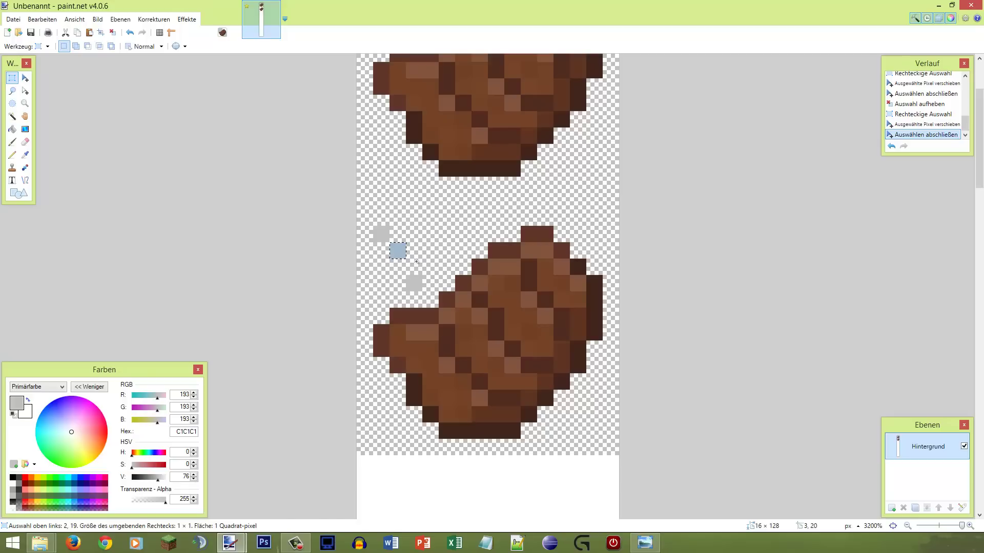
Move the second frame's lowest grey pixel one pixel up and deselect it
left_click_drag(416, 277, 413, 285)
key("m")
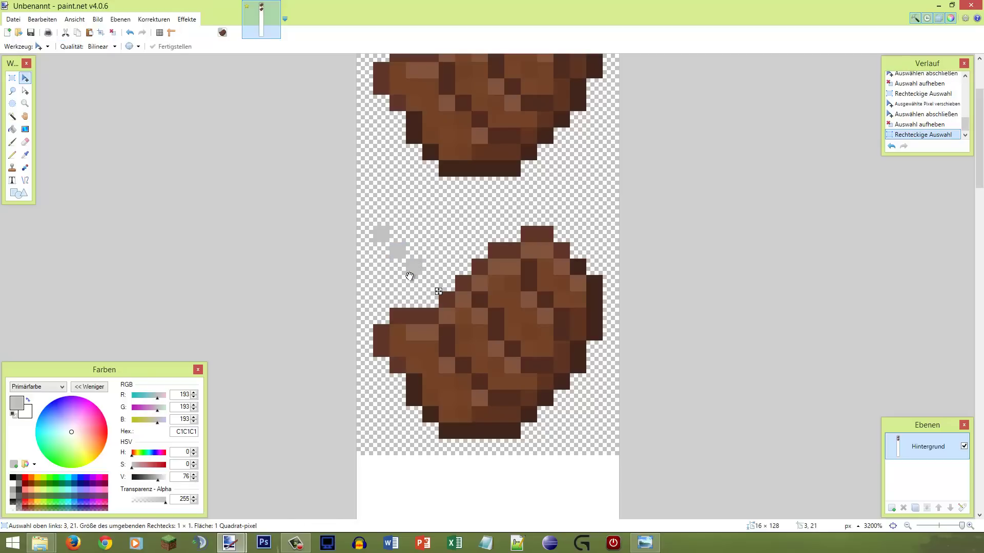
key("s")
left_click(413, 273)
Paint two grey pixels in the second frame, one directly below the moved pixel and one diagonally above it to the right
key("p")
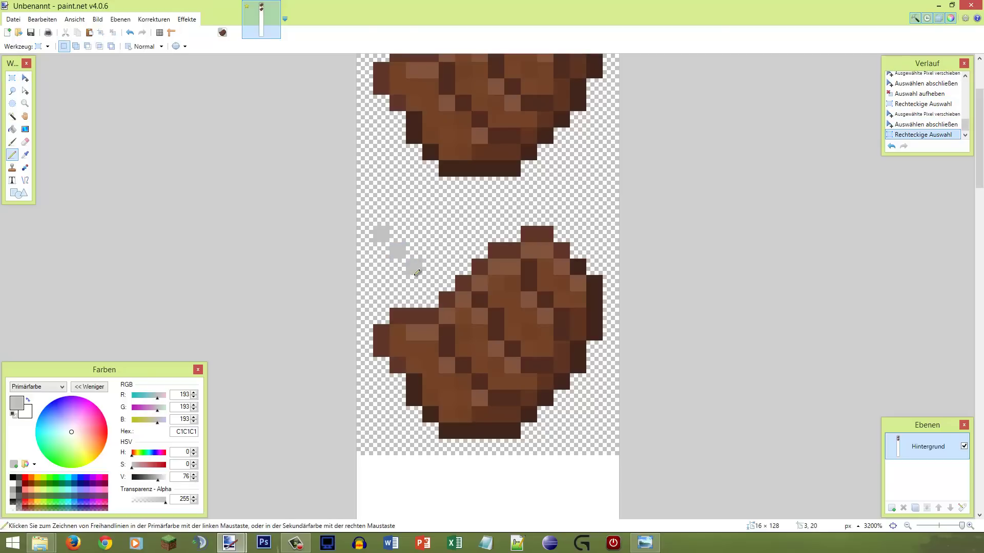
left_click(414, 284)
left_click(430, 251)
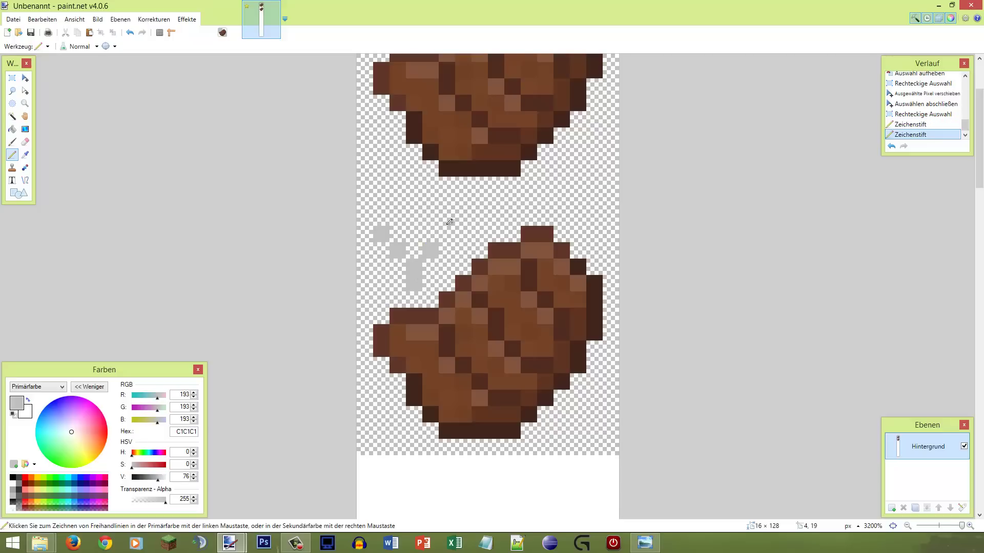
Erase the second frame's grey pixel directly above the lowest one and clear the selection
scroll(449, 222, "down", 3)
scroll(465, 141, "up", 4)
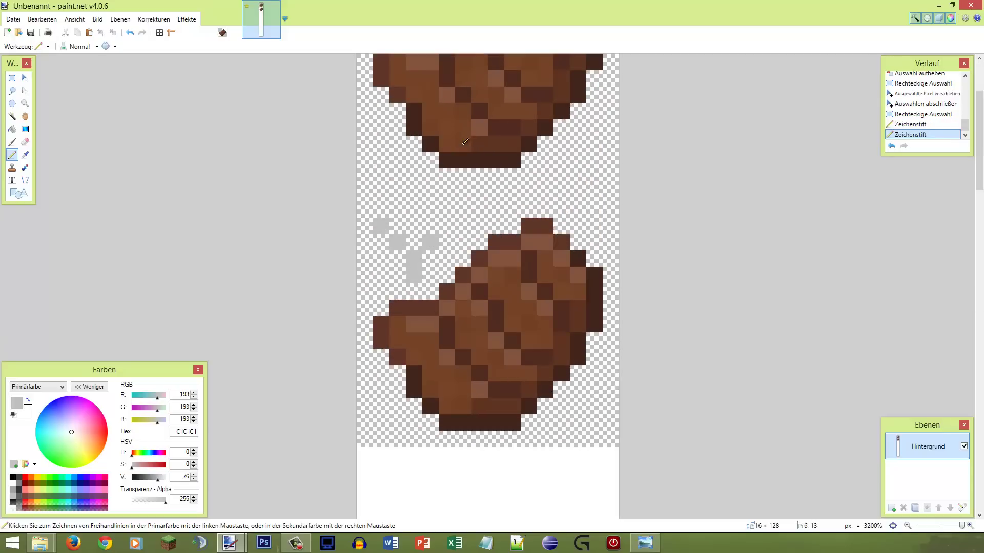
scroll(446, 153, "up", 3)
scroll(445, 158, "down", 3)
key("s")
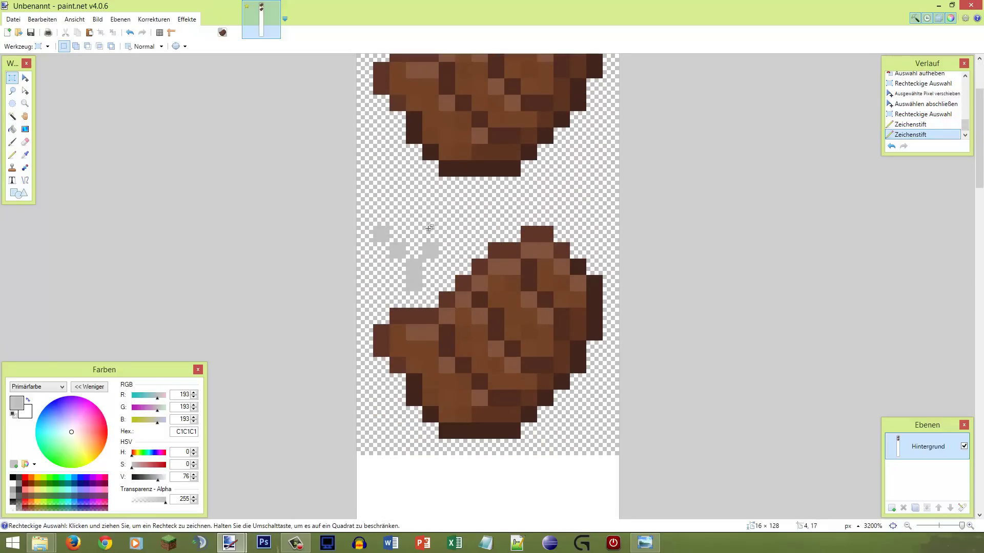
mouse_move(421, 275)
left_mouse_down()
mouse_move(368, 271)
mouse_move(439, 266)
mouse_move(420, 273)
mouse_move(388, 275)
mouse_move(455, 246)
left_mouse_up()
key("e")
scroll(455, 246, "down", 5)
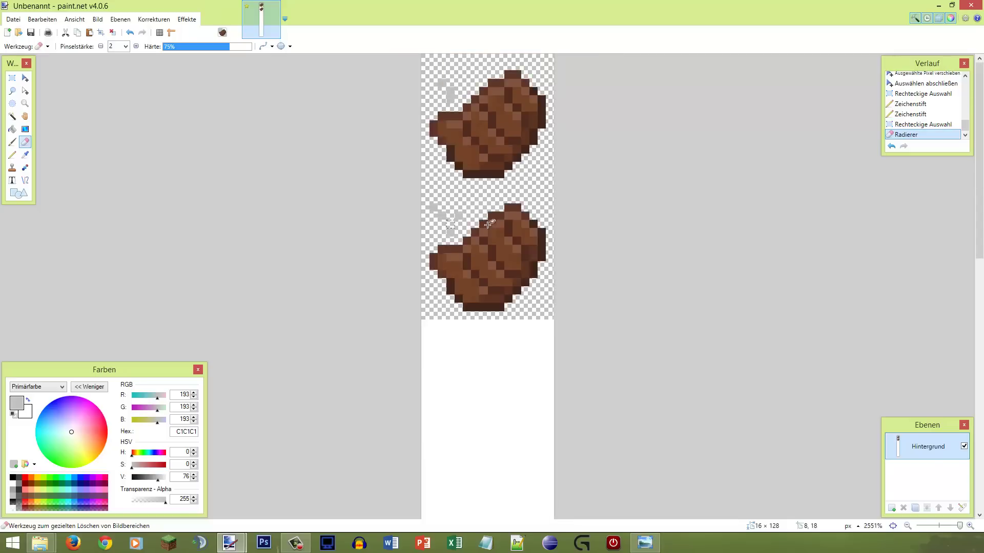
key("s")
key("ctrl+d")
Copy the second 16 × 16 frame, place the copy directly beneath it as the third frame, and deselect it
scroll(460, 159, "up", 4)
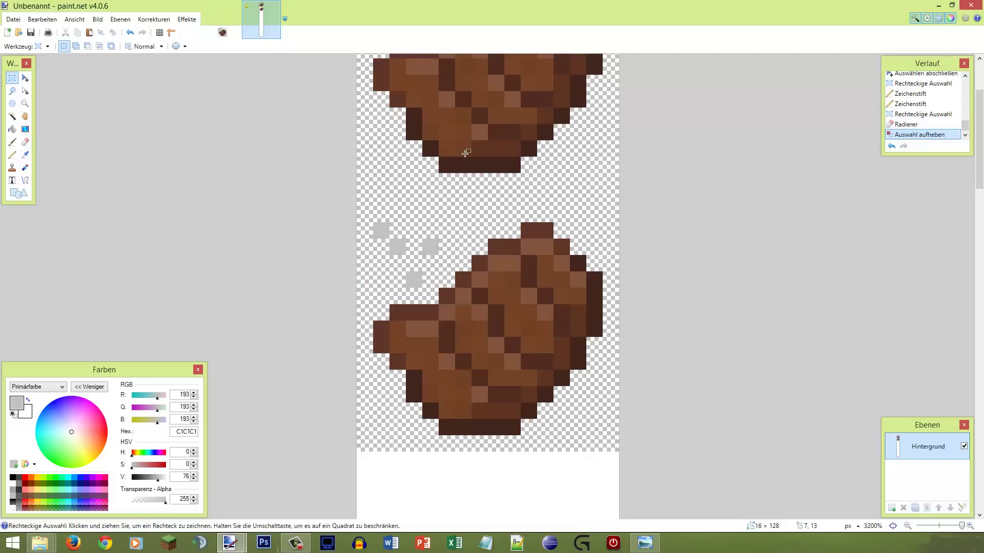
scroll(403, 266, "down", 3)
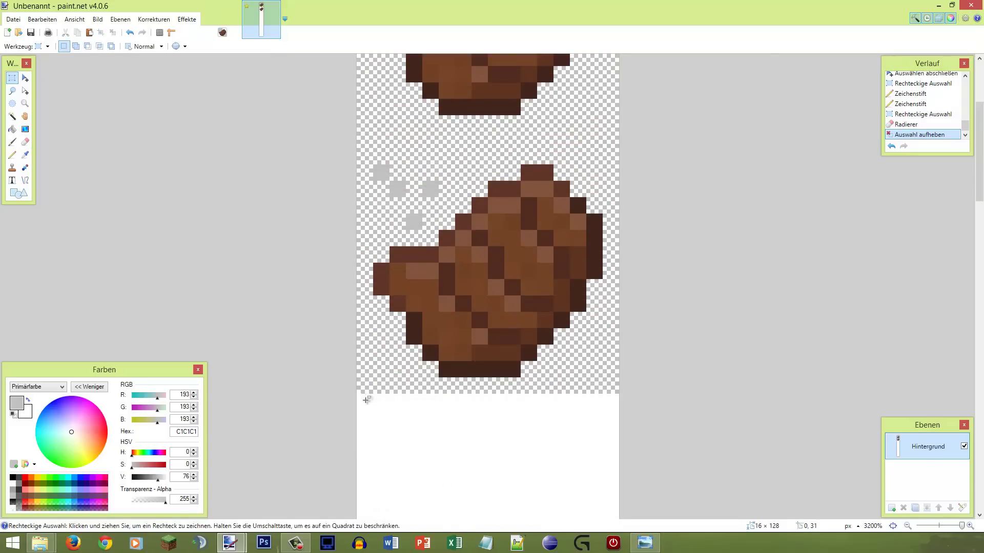
left_click_drag(357, 394, 613, 140)
key("ctrl+c")
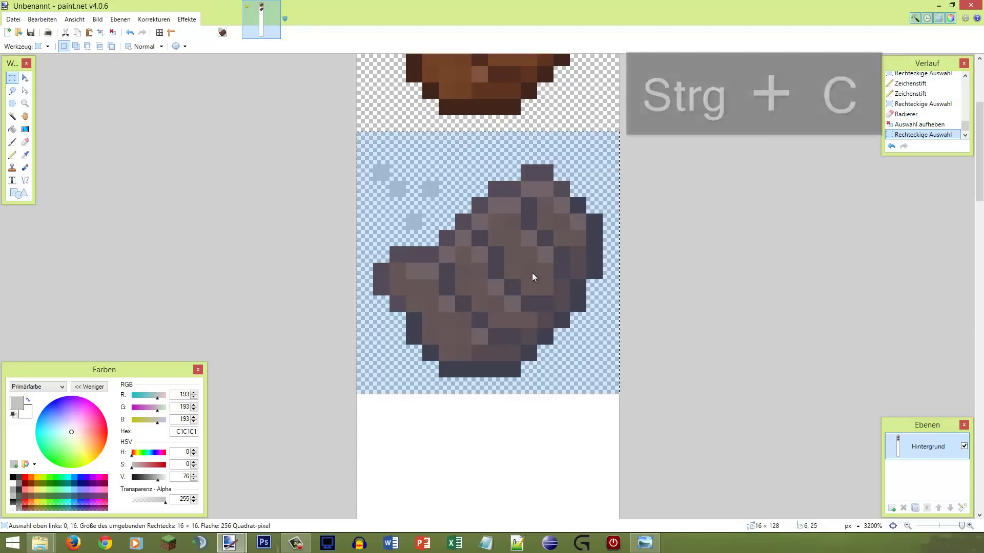
key("ctrl+v")
scroll(532, 307, "down", 3)
left_click_drag(531, 235, 532, 286)
key("s")
left_click(544, 261)
scroll(544, 261, "up", 1)
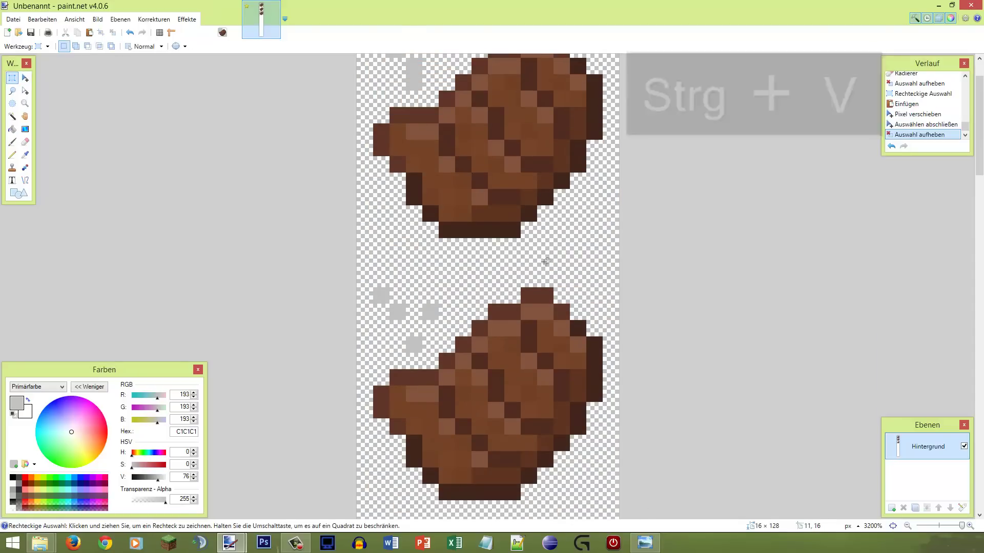
Erase the third frame's uppermost, leftmost grey pixel and clear the selection
scroll(545, 261, "down", 2)
scroll(503, 271, "up", 2)
mouse_move(382, 307)
left_mouse_down()
mouse_move(380, 333)
mouse_move(375, 313)
left_mouse_up()
left_click_drag(382, 313, 369, 316)
key("e")
left_click(382, 313)
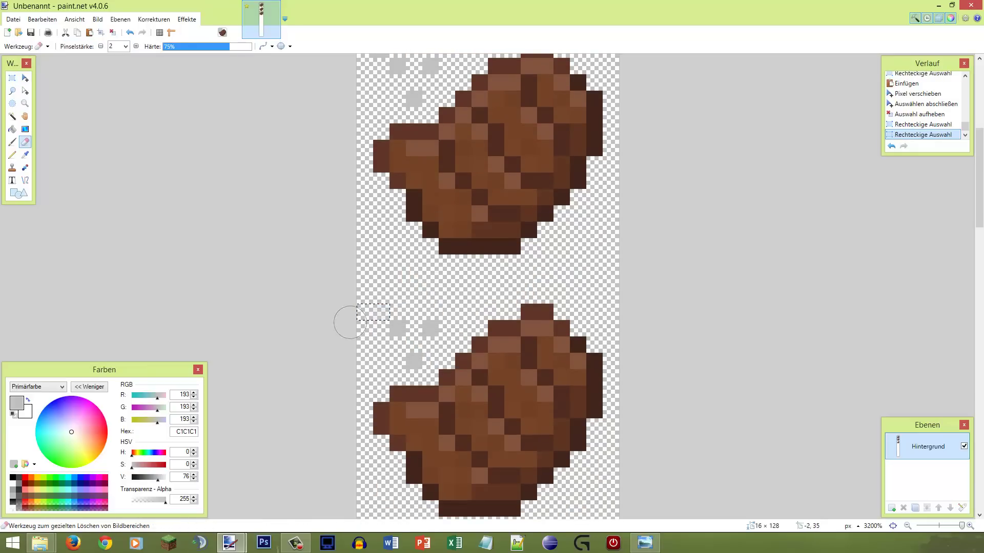
key("s")
left_click(425, 329)
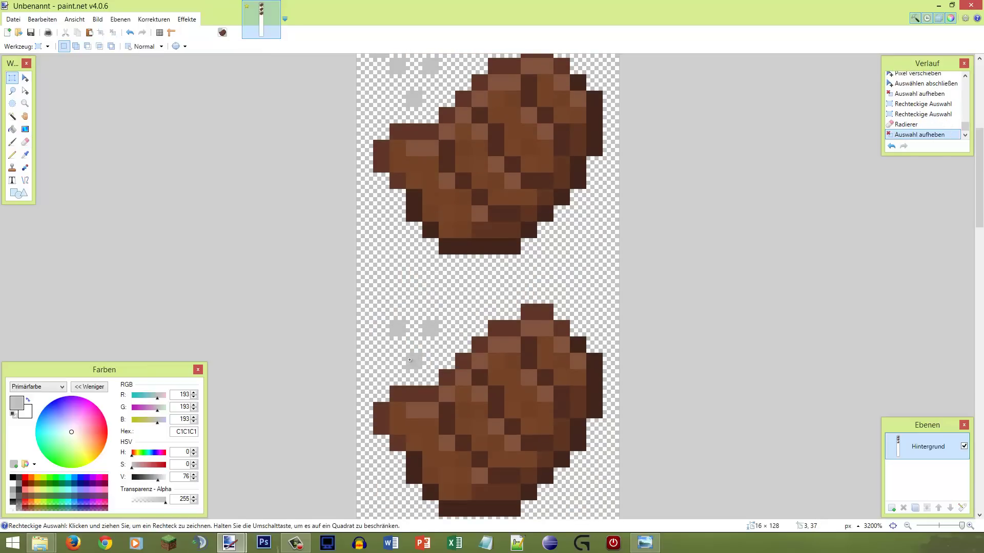
Move the third frame's lowest grey pixel one pixel up and deselect it
left_click_drag(427, 362, 415, 361)
scroll(420, 358, "up", 5)
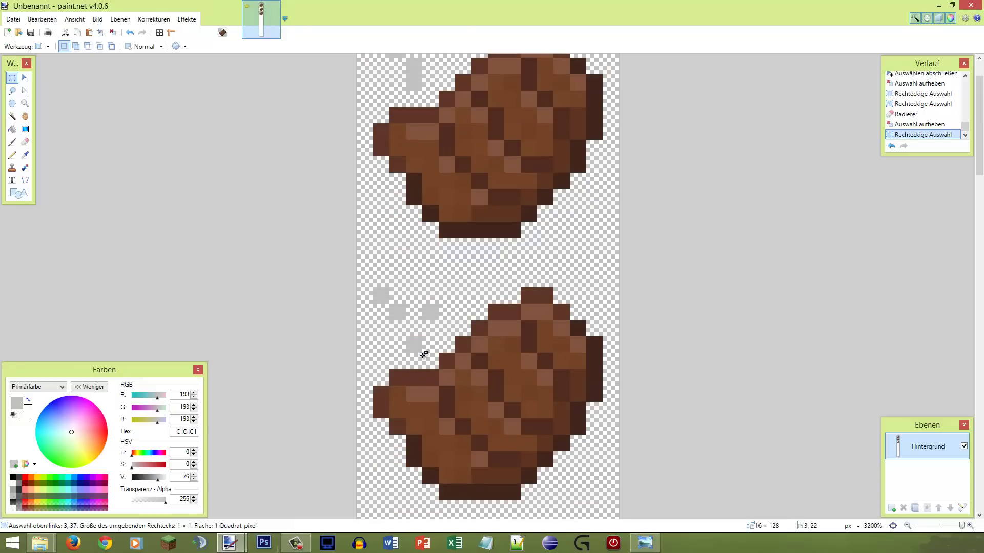
scroll(420, 355, "down", 3)
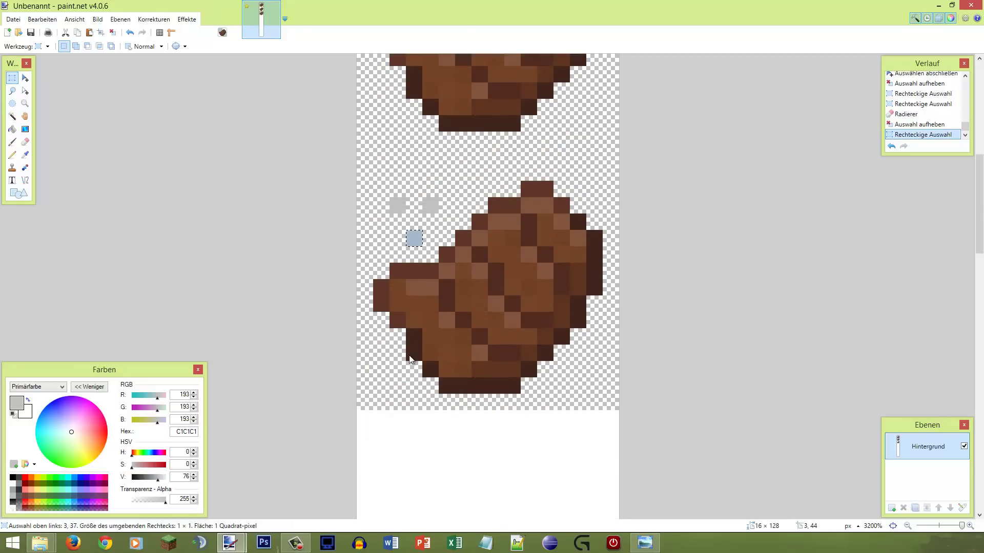
key("m")
key("Up")
key("s")
key("ctrl+d")
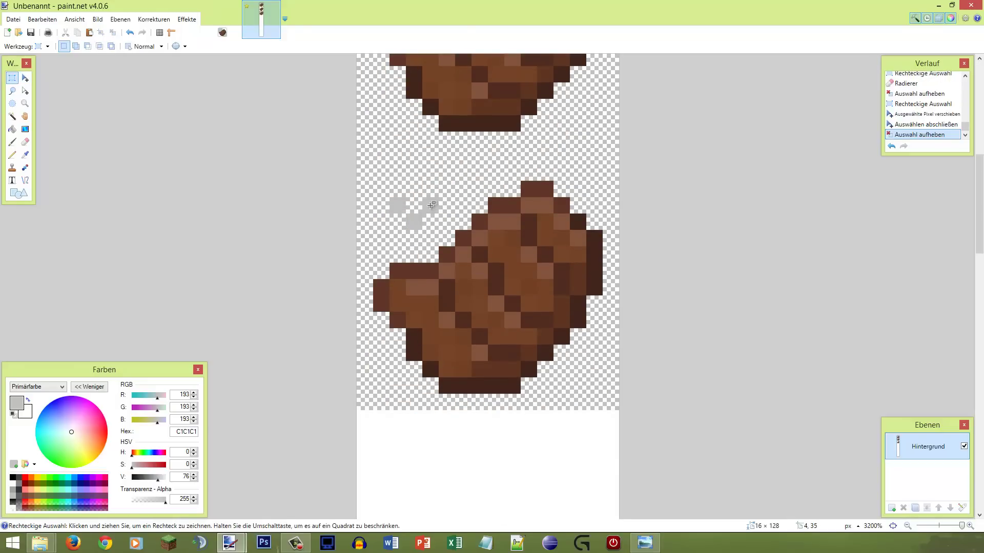
Move the third frame's rightmost grey pixel one pixel up and deselect it
left_click_drag(428, 203, 436, 209)
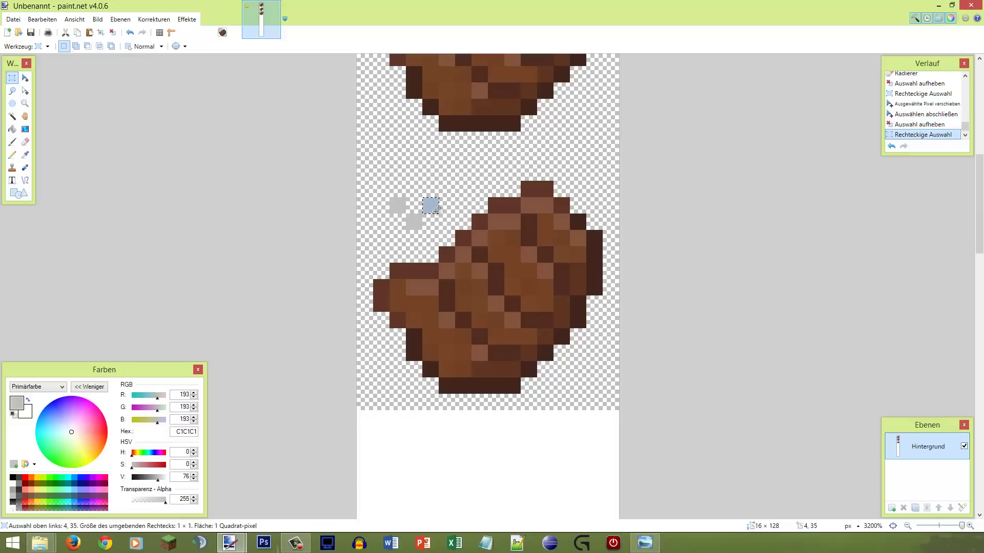
key("m")
key("Up")
key("s")
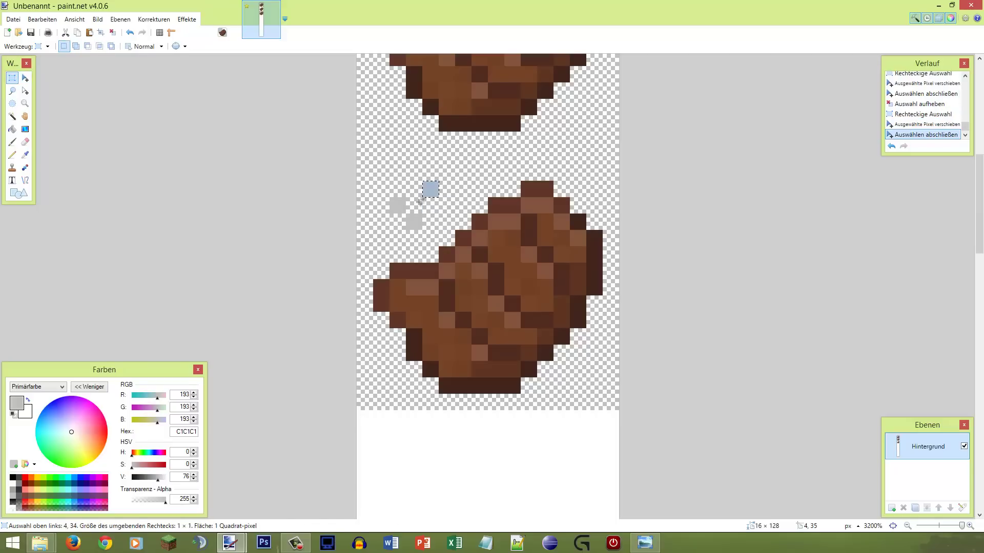
key("ctrl+d")
Move the third frame's leftmost grey pixel one pixel up and deselect it
left_click_drag(393, 204, 397, 206)
scroll(425, 219, "up", 5)
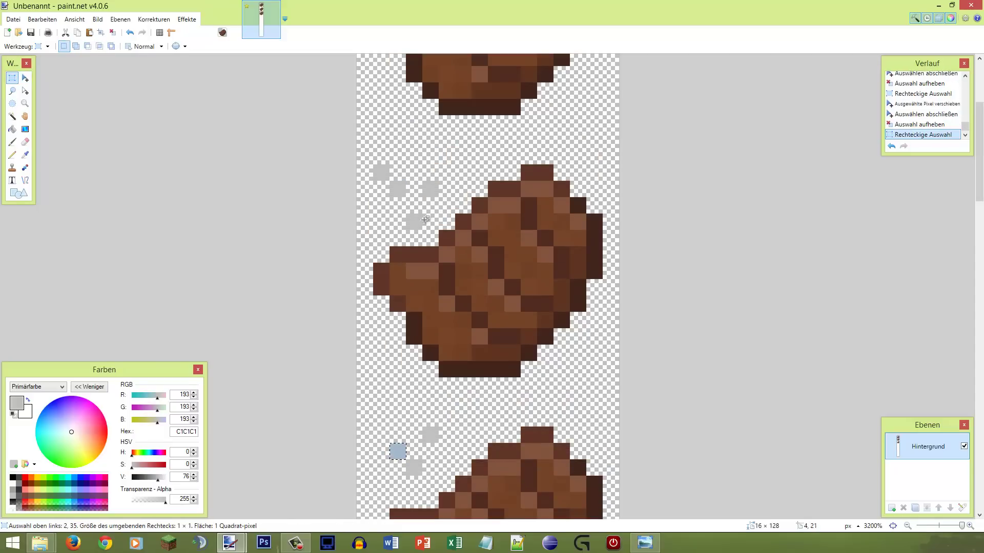
key("m")
key("Up")
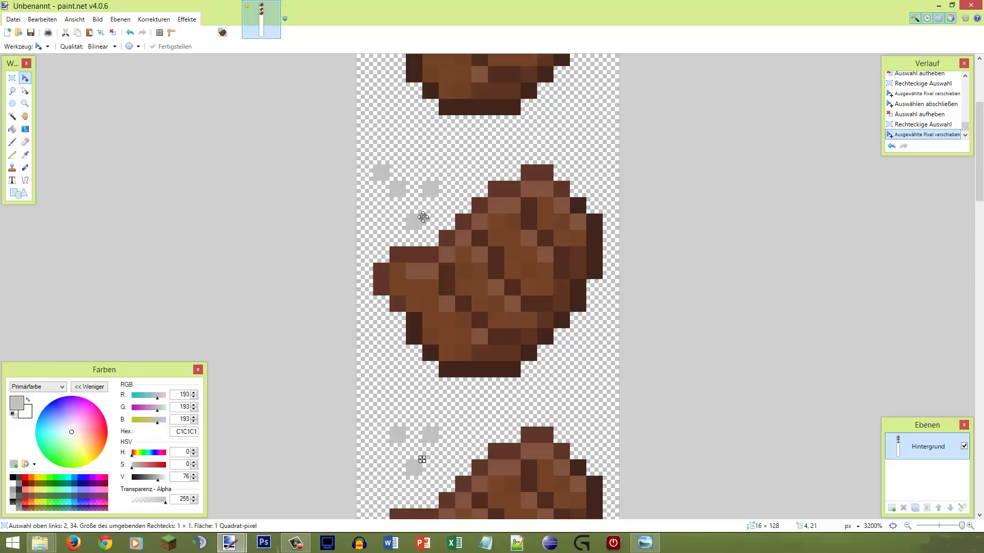
key("s")
key("ctrl+d")
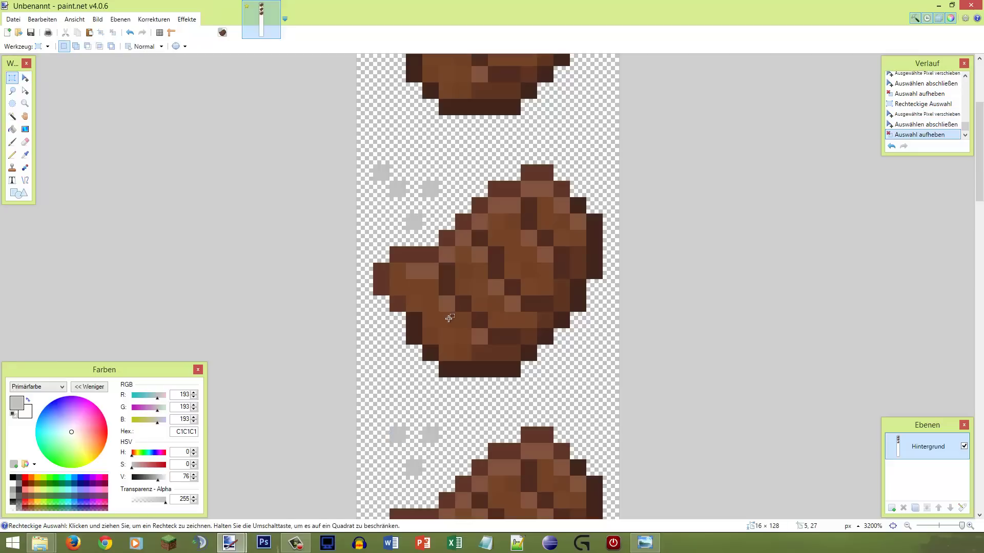
Paint a grey pixel directly below the third frame's lowest grey pixel
scroll(449, 318, "down", 4)
key("p")
left_click(415, 301)
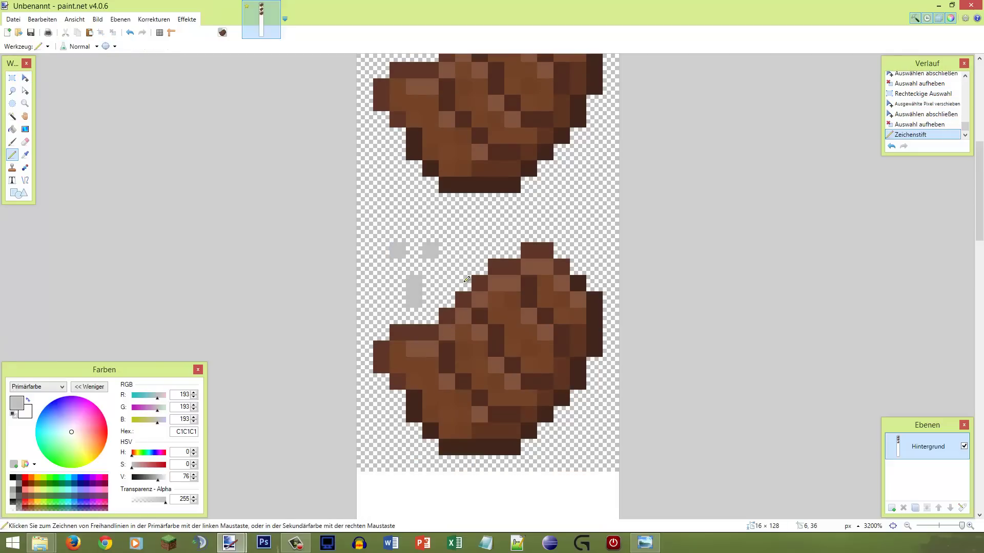
Compare the grey pixel positions across the three finished beef frames
scroll(495, 246, "down", 2, "ctrl")
scroll(513, 221, "down", 1)
scroll(493, 204, "up", 1)
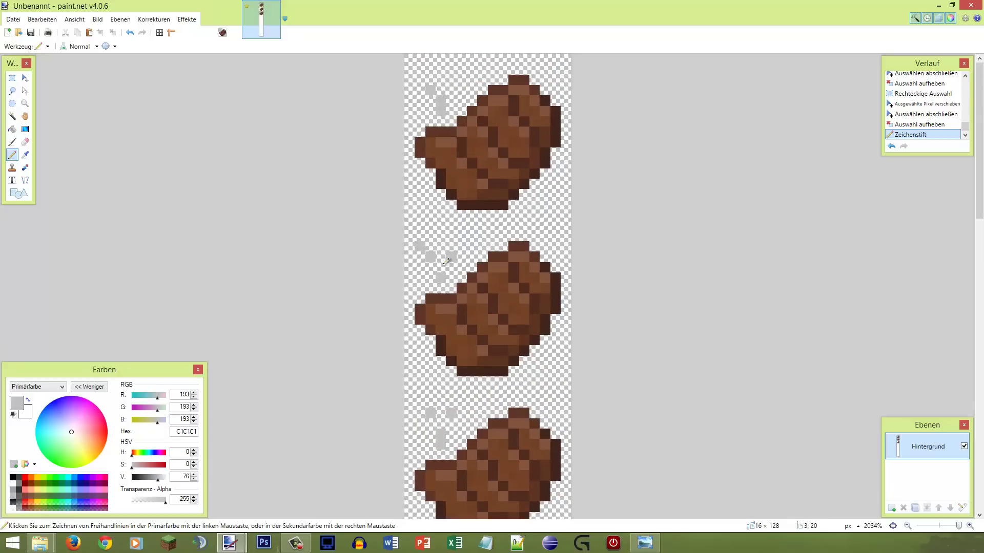
scroll(451, 255, "down", 2)
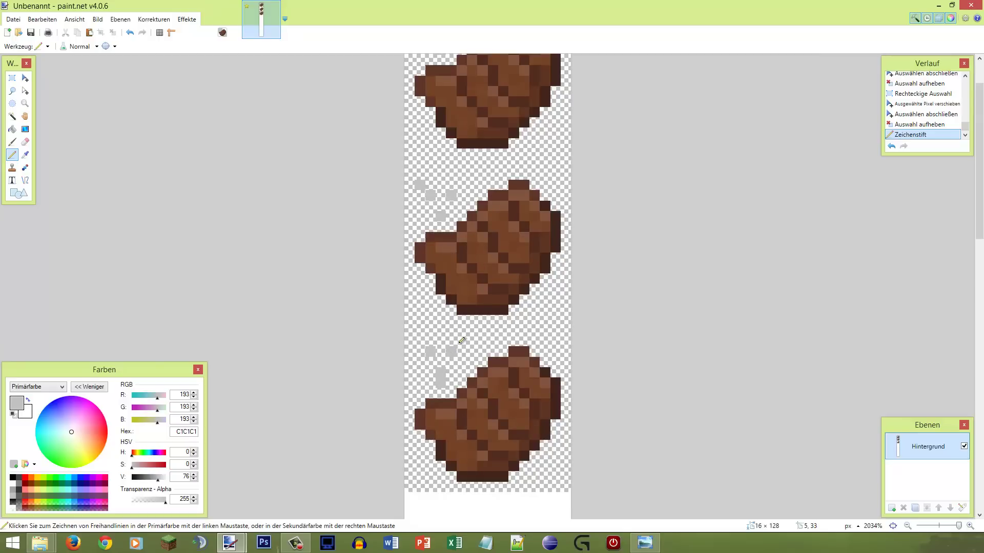
scroll(461, 340, "up", 2)
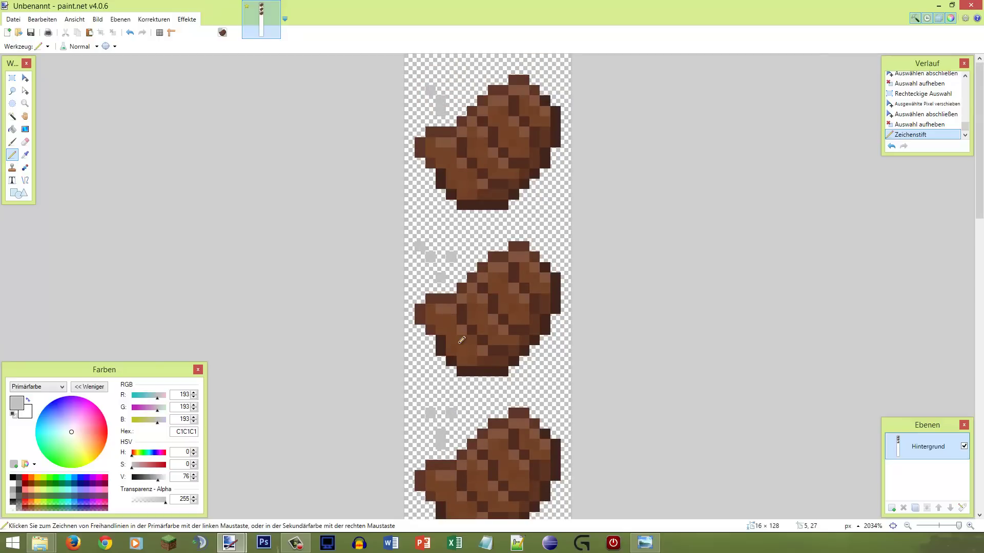
scroll(461, 340, "down", 5)
scroll(446, 379, "up", 4)
key("s")
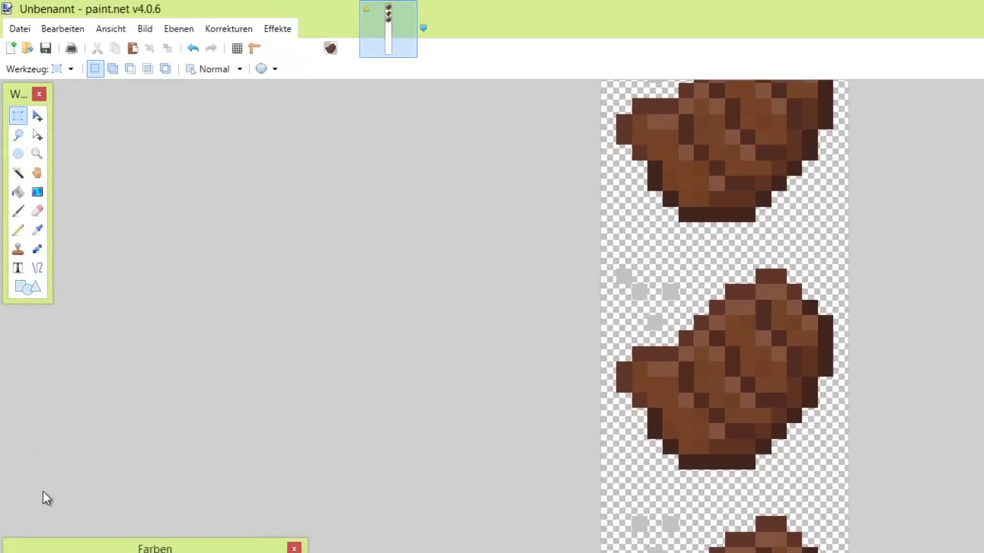
Start saving the frame strip and choose the Tutorial Pack's textures/items folder as the destination
key("ctrl+s")
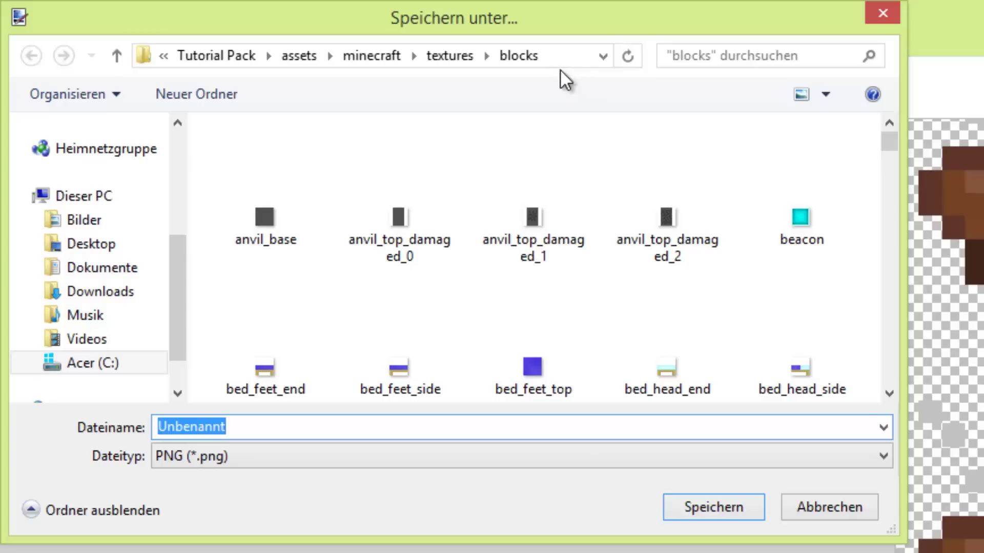
left_click(449, 55)
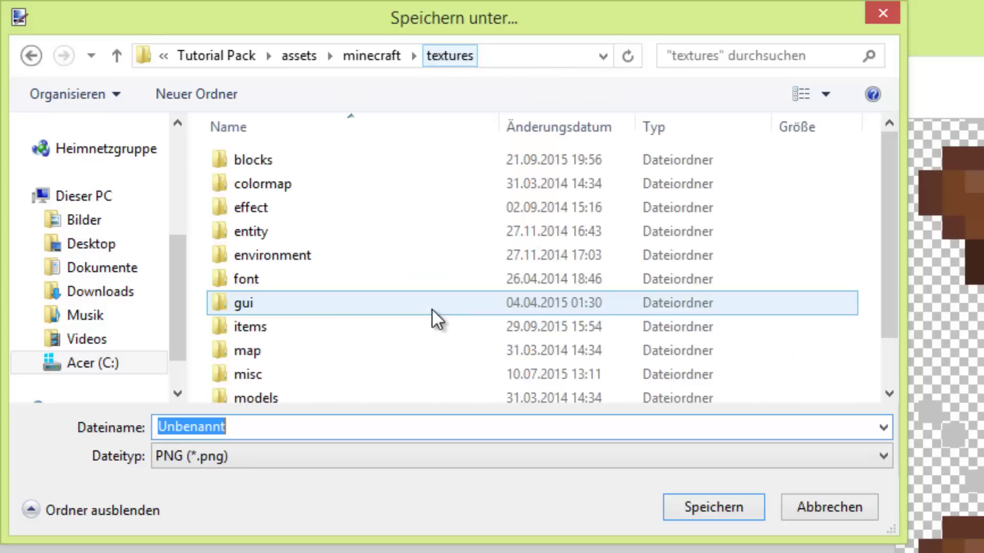
left_click(294, 336)
scroll(303, 341, "down", 1)
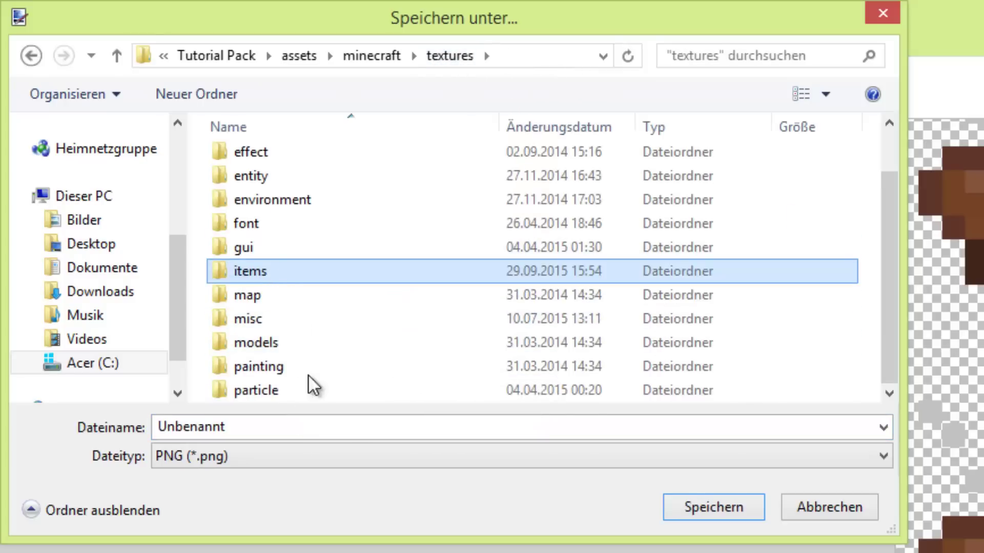
key("Return")
Save the strip as the PNG beef_cooked, replacing the existing file and keeping automatic bit depth detection
double_click(283, 428)
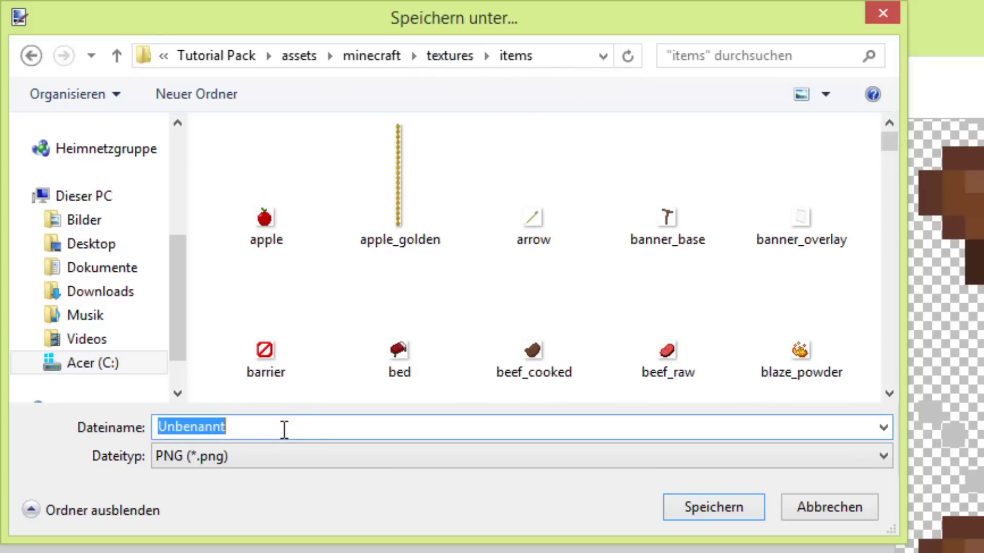
left_click(565, 303)
scroll(526, 303, "down", 1)
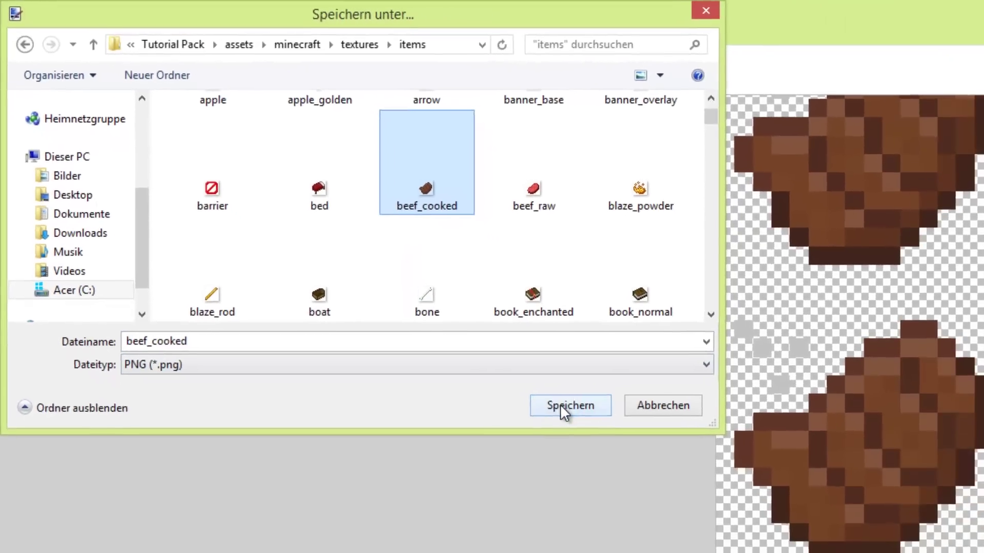
left_click(636, 457)
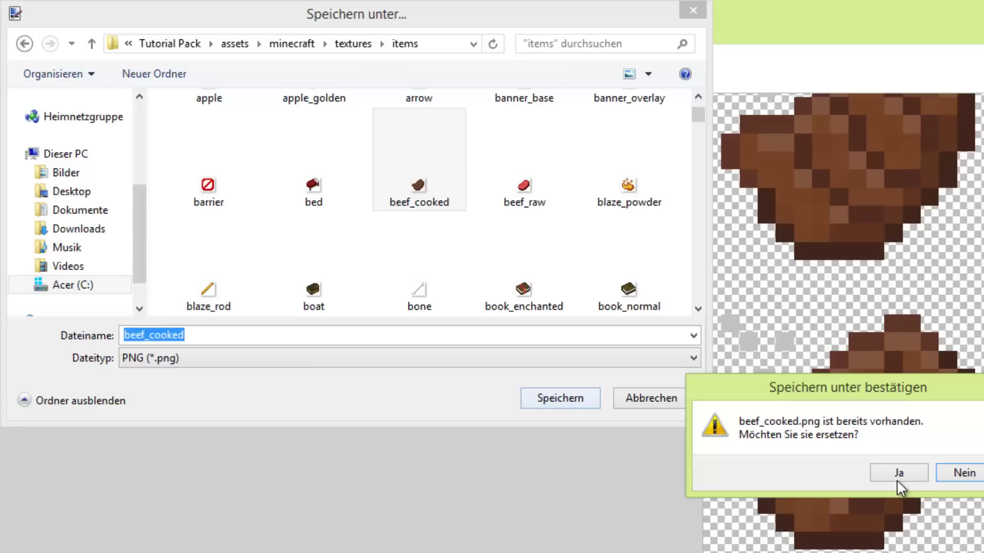
left_click(900, 476)
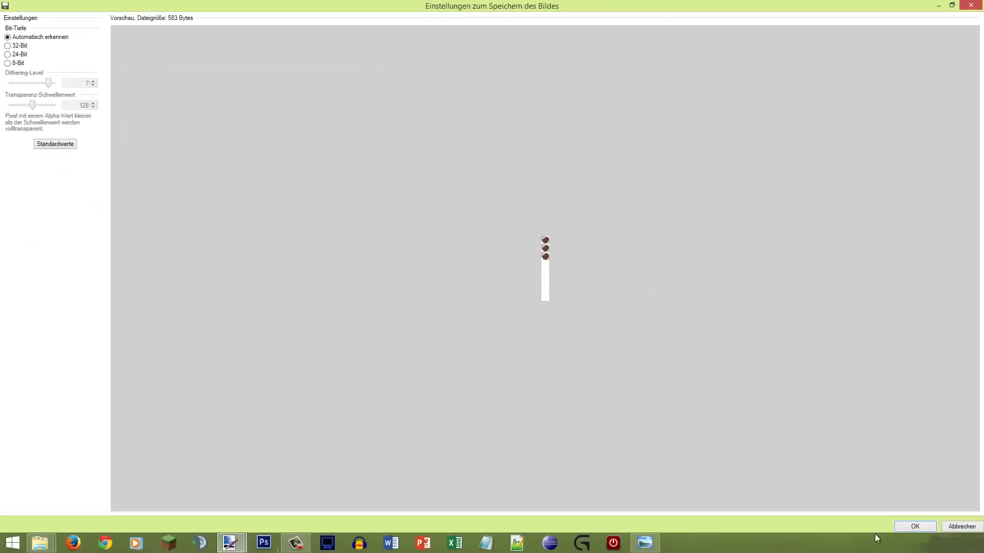
left_click(902, 526)
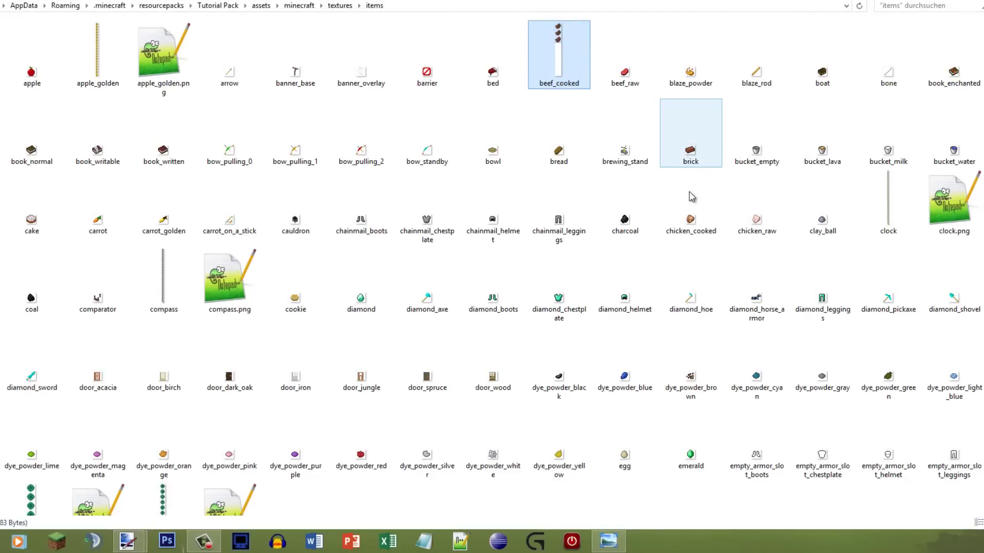
Look through the items folder for textures that already come with an animation file
left_click(676, 230)
scroll(677, 230, "down", 3)
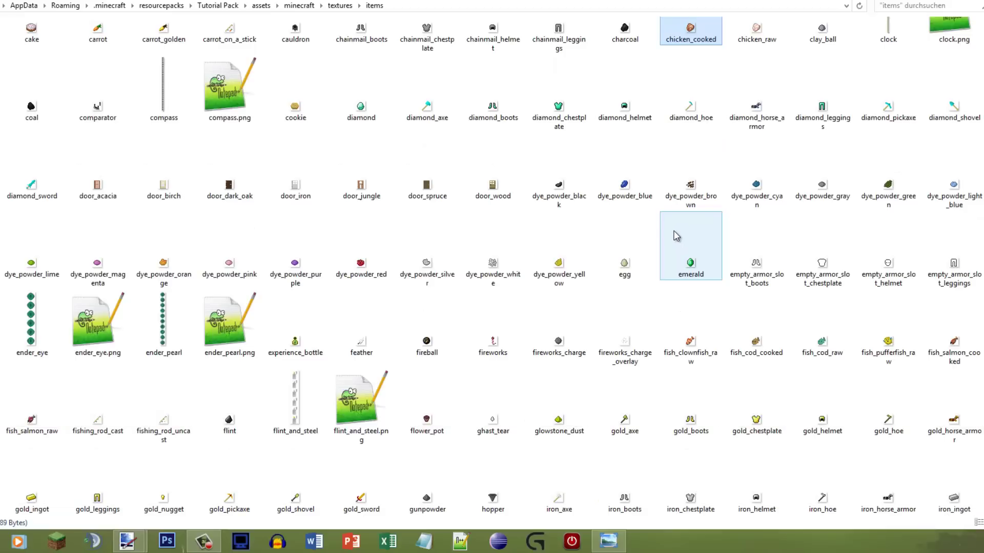
scroll(677, 236, "down", 3)
scroll(672, 241, "down", 3)
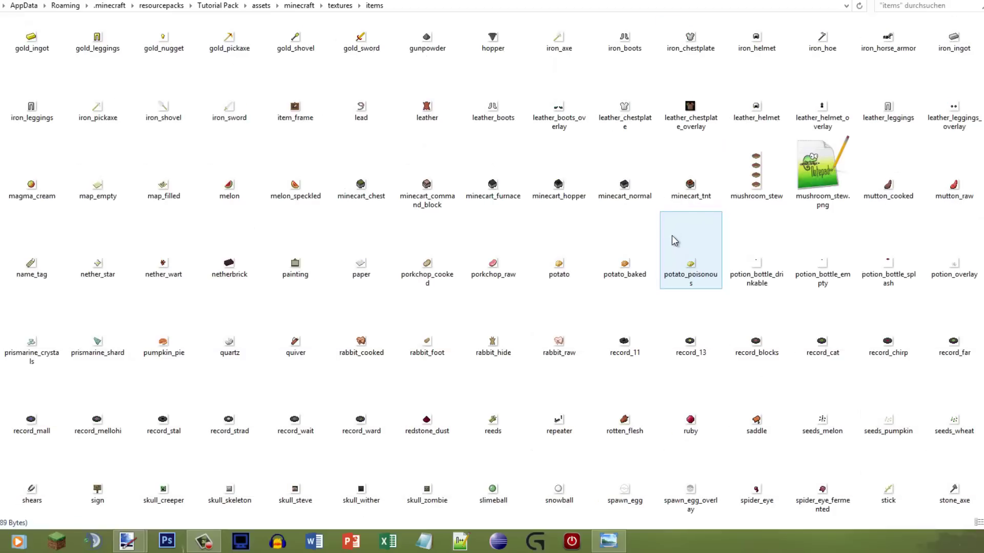
scroll(672, 236, "up", 6)
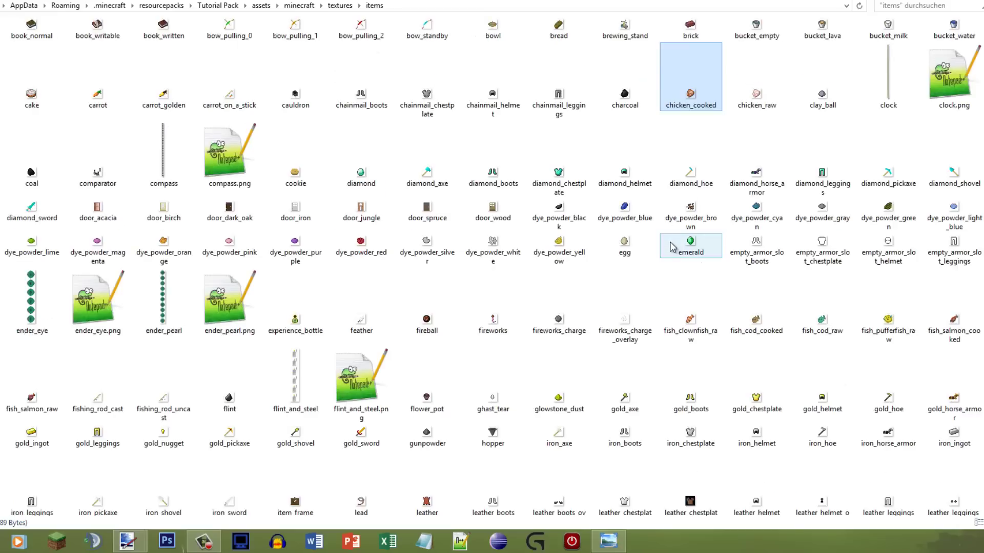
scroll(672, 248, "up", 2)
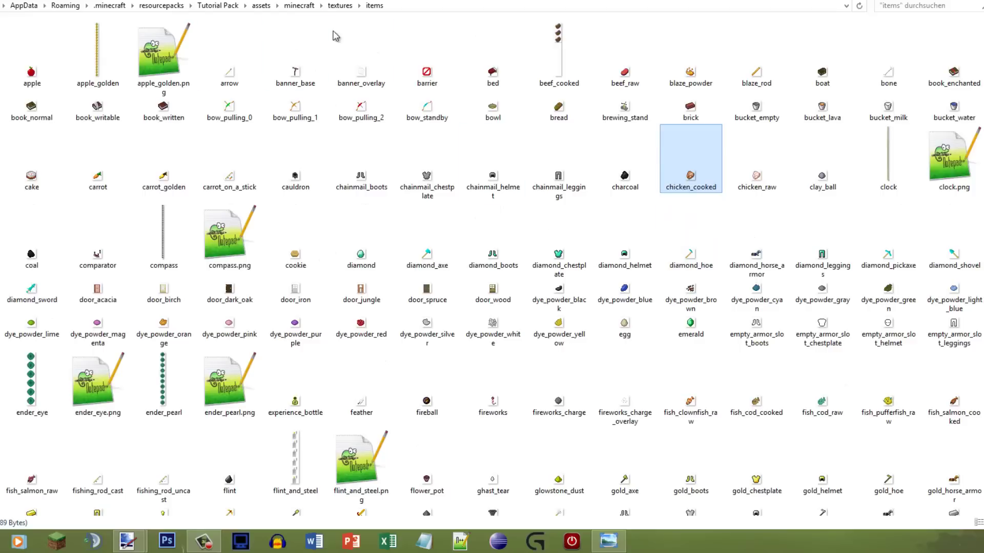
Find the portal.png animation file in the Tutorial Pack's textures/blocks folder and copy it
left_click(339, 6)
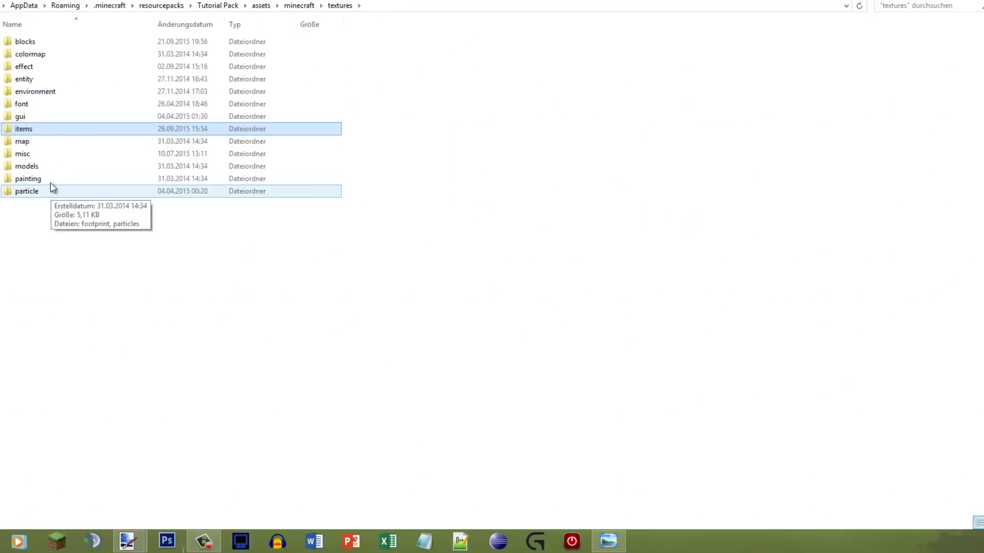
double_click(51, 40)
scroll(392, 199, "down", 5)
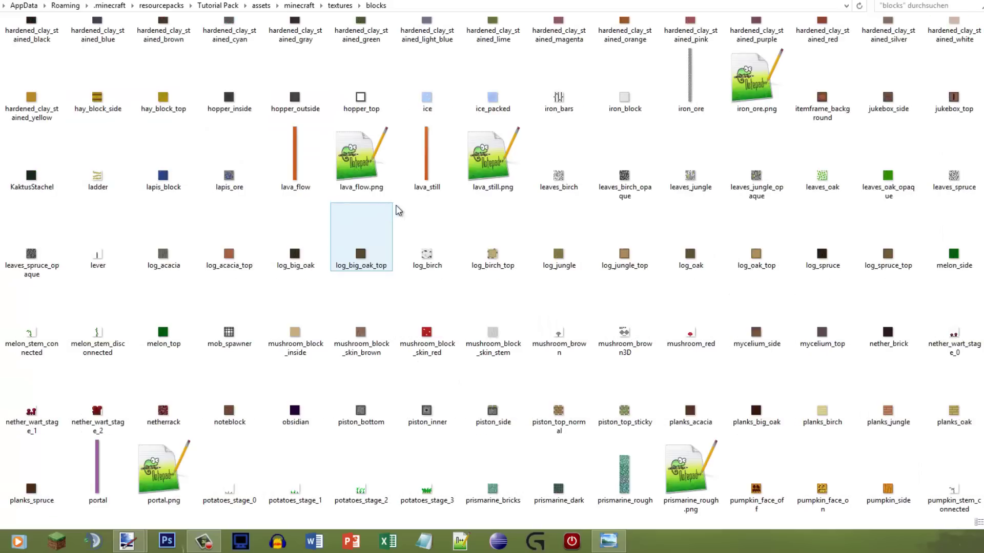
scroll(432, 204, "down", 6)
scroll(801, 225, "down", 2)
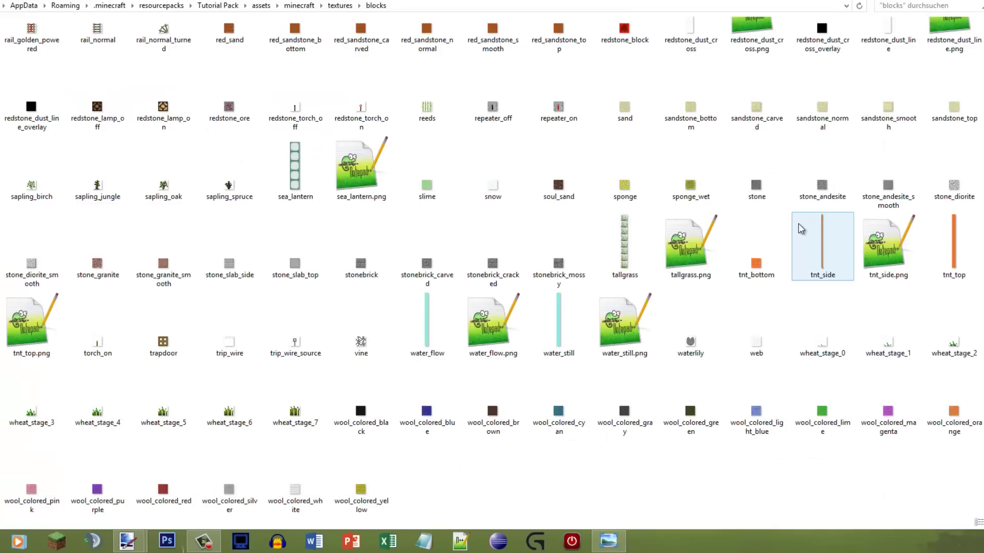
scroll(769, 250, "up", 2)
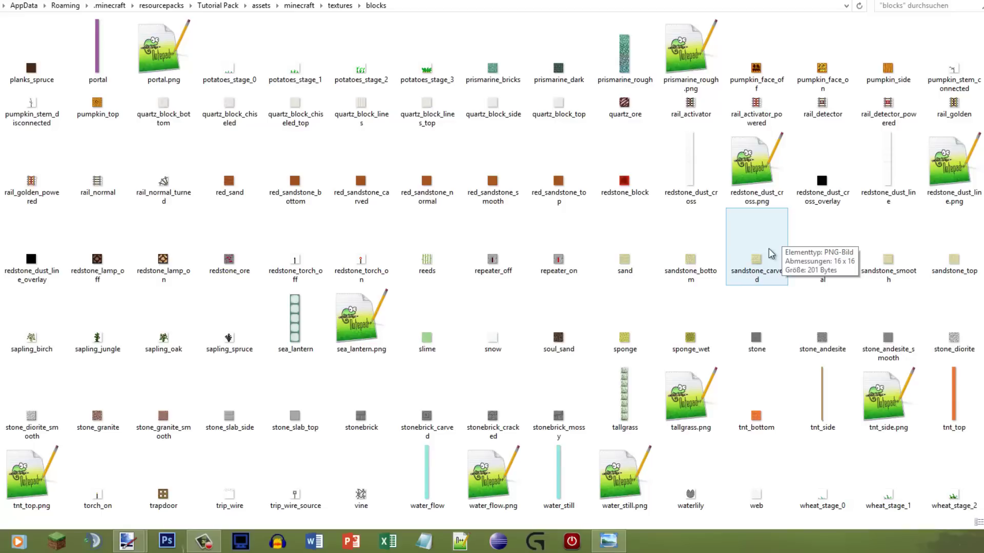
left_click(143, 55)
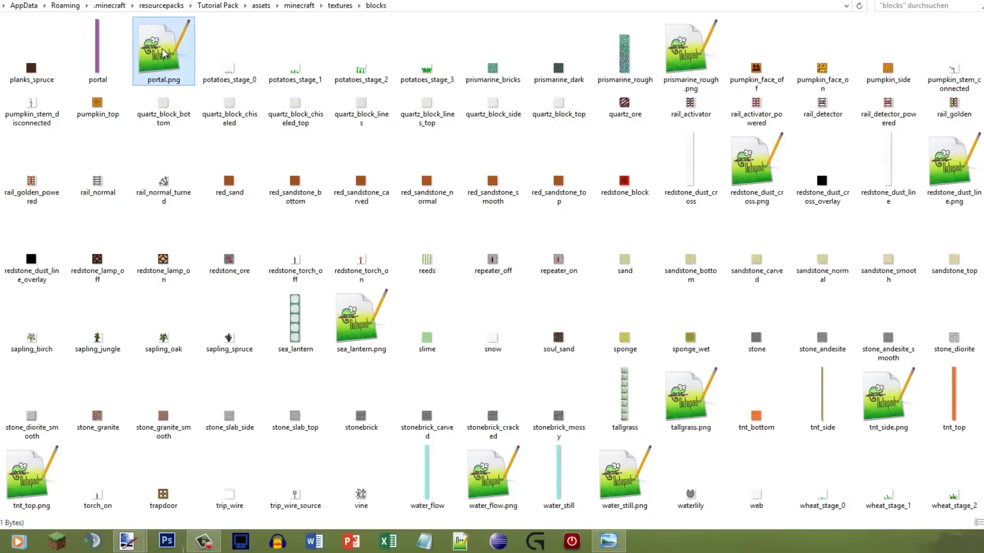
key("ctrl+c")
Go back to the Tutorial Pack's assets/minecraft/textures/items folder and paste the copied portal.png animation file there
left_click(218, 6)
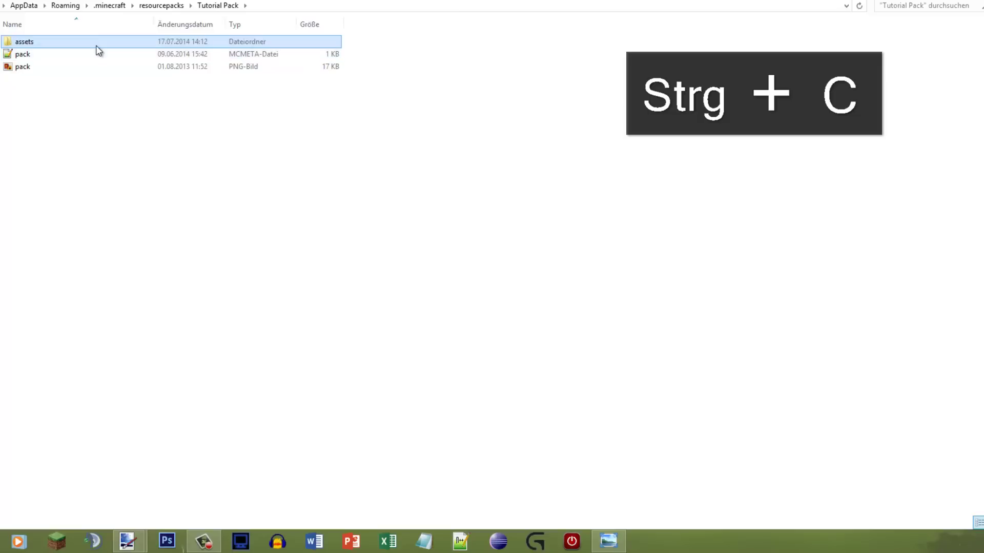
double_click(96, 45)
double_click(99, 50)
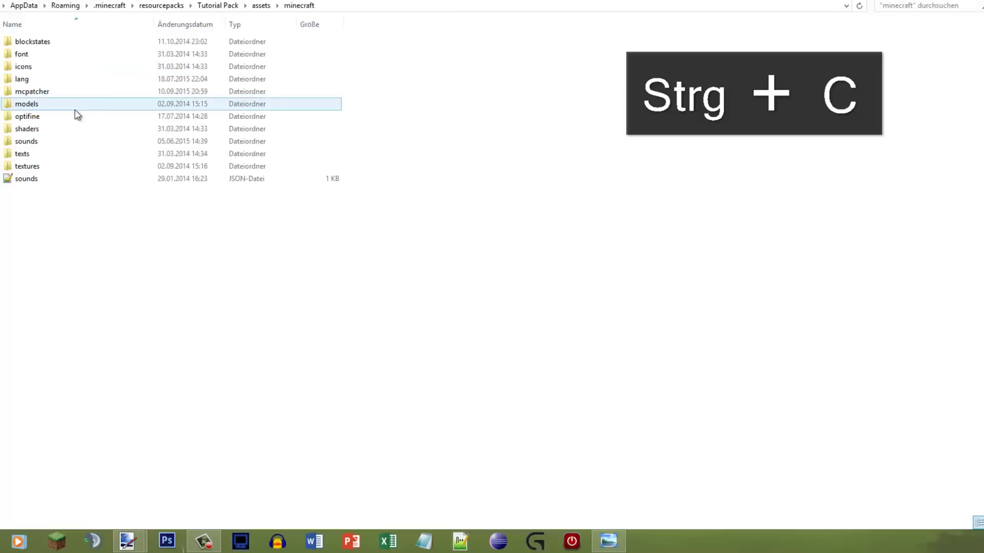
double_click(35, 166)
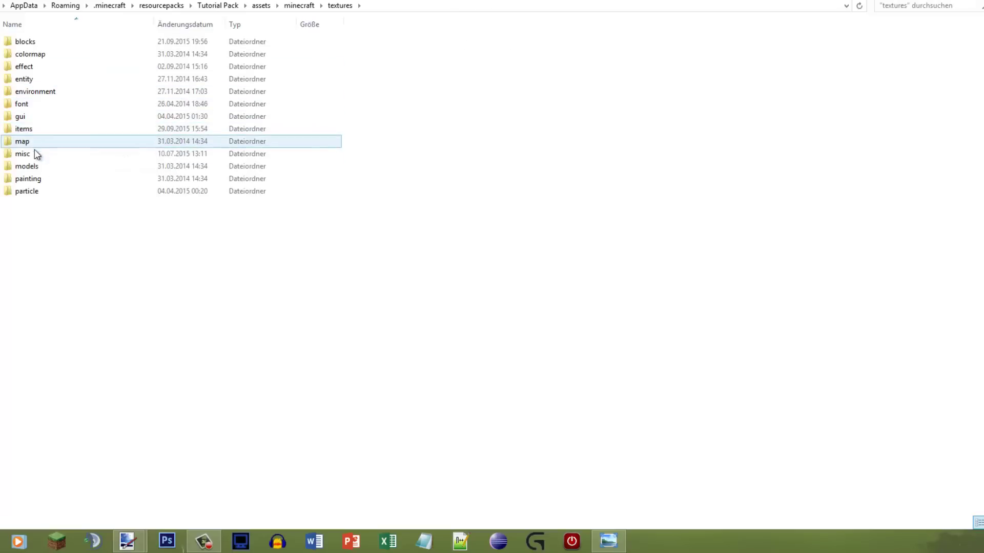
double_click(32, 126)
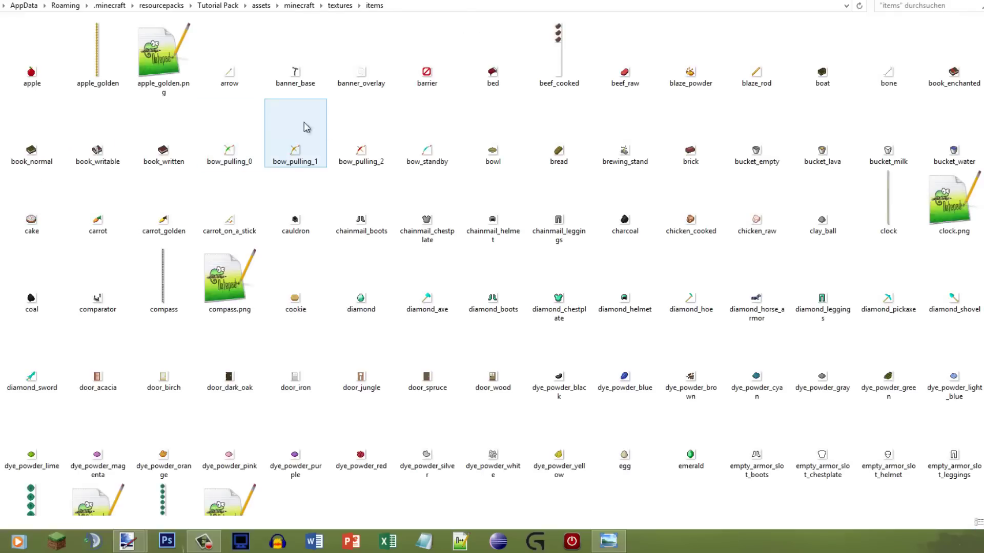
key("ctrl+v")
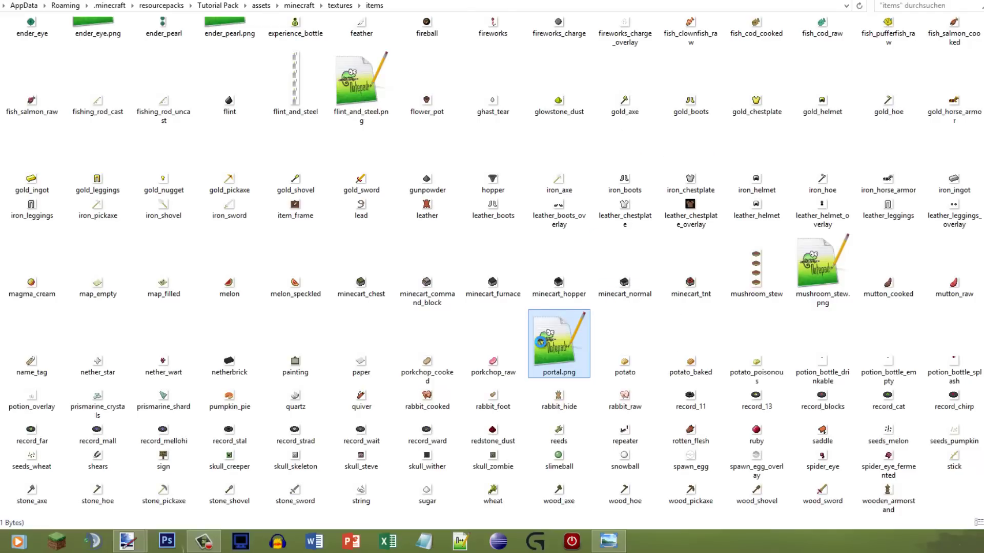
Rename the pasted portal.png animation file to beef_cooked.png, keeping the .png part of the name
right_click(540, 342)
left_click(582, 317)
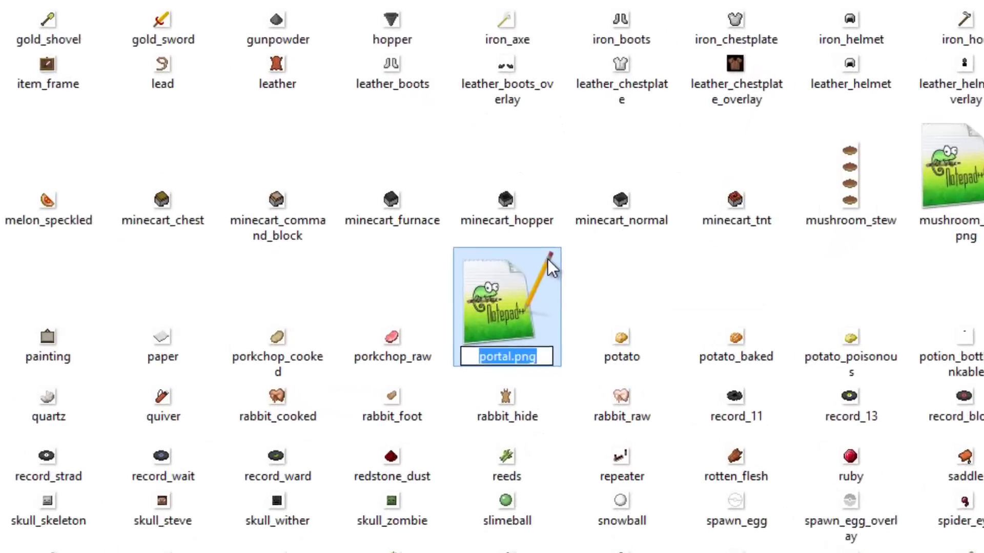
key("End")
key("Left")
key("Left")
key("Left")
key("Left")
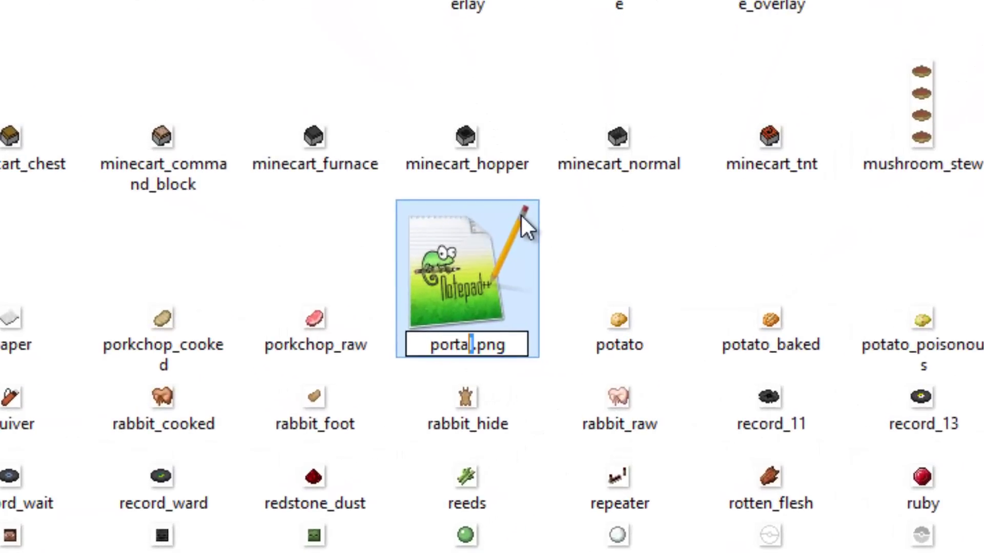
key("shift+Left")
key("shift+Left")
key("shift+Left")
key("shift+Left")
key("shift+Left")
key("shift+Left")
type("beef_co")
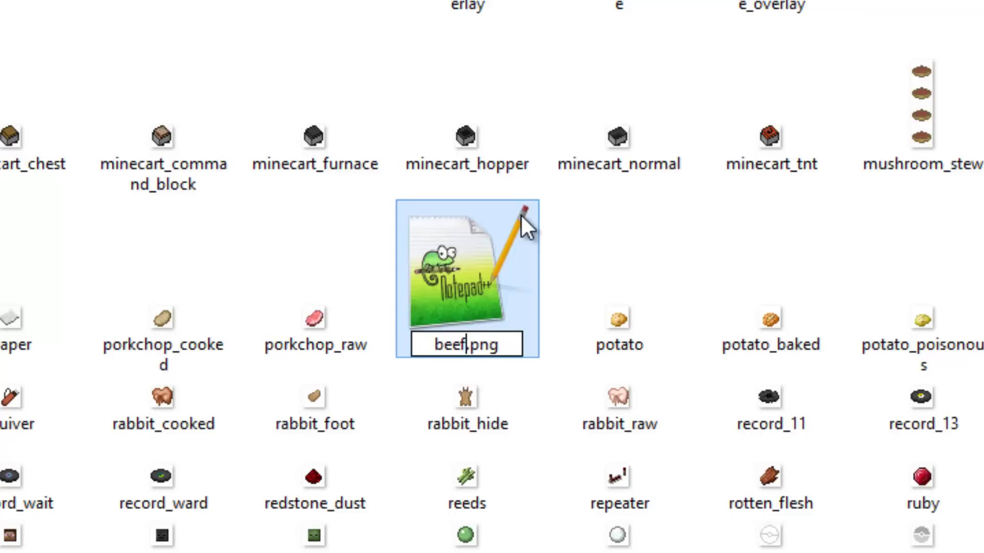
type("oked")
key("Return")
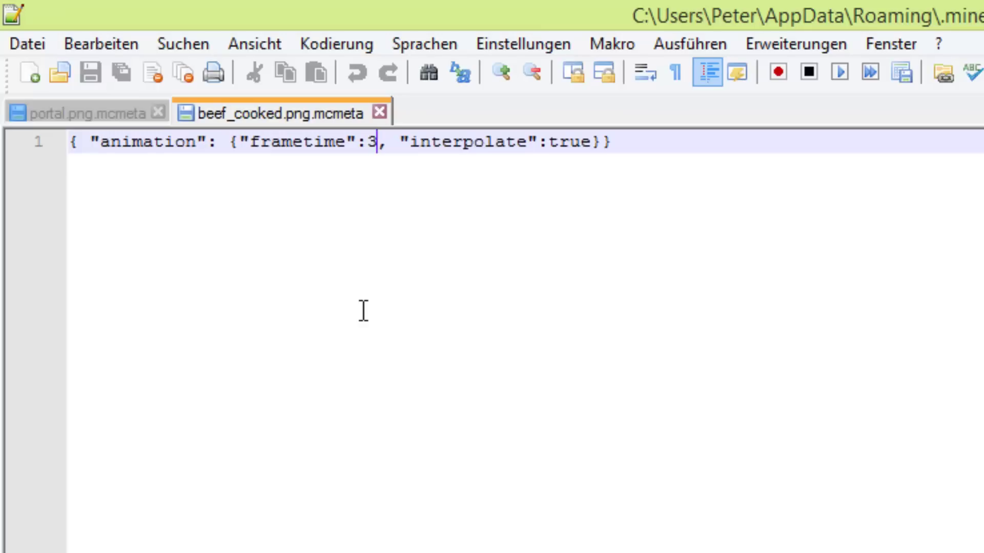
Set the frametime value in beef_cooked.png.mcmeta to 1
key("BackSpace")
type("1")
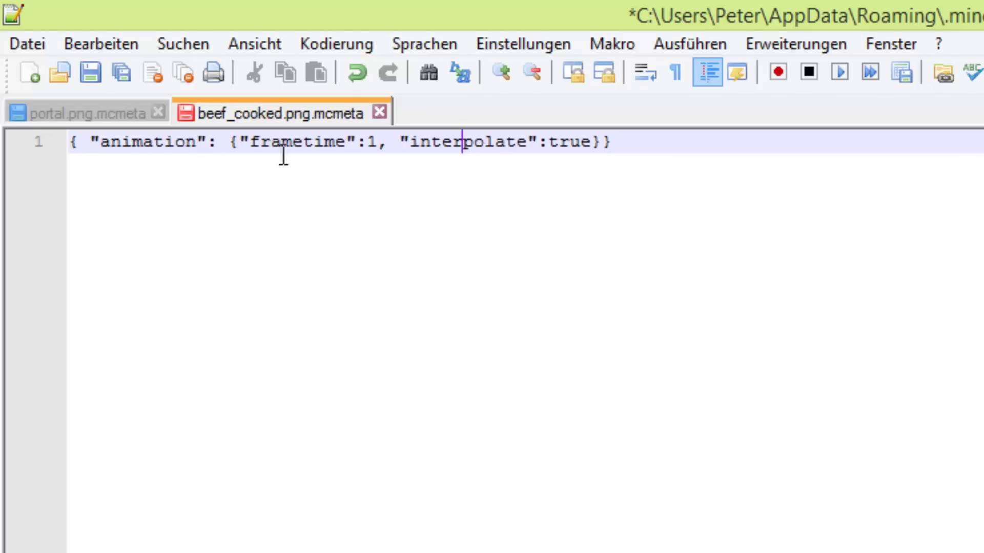
left_click(361, 140)
left_click(371, 140)
Cut the "interpolate":true entry and delete the comma and space before it in the animation line
left_click_drag(400, 141, 592, 143)
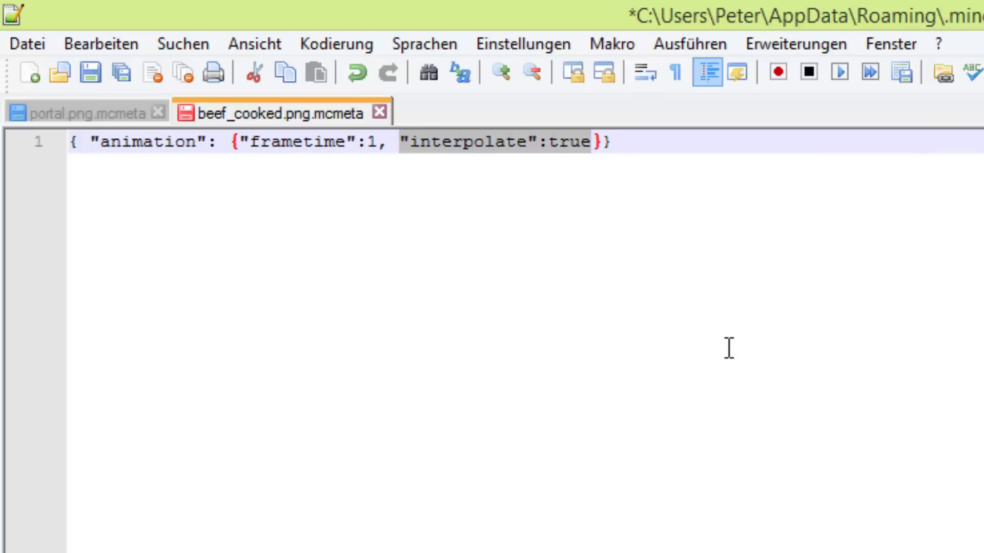
key("ctrl+x")
key("BackSpace")
key("BackSpace")
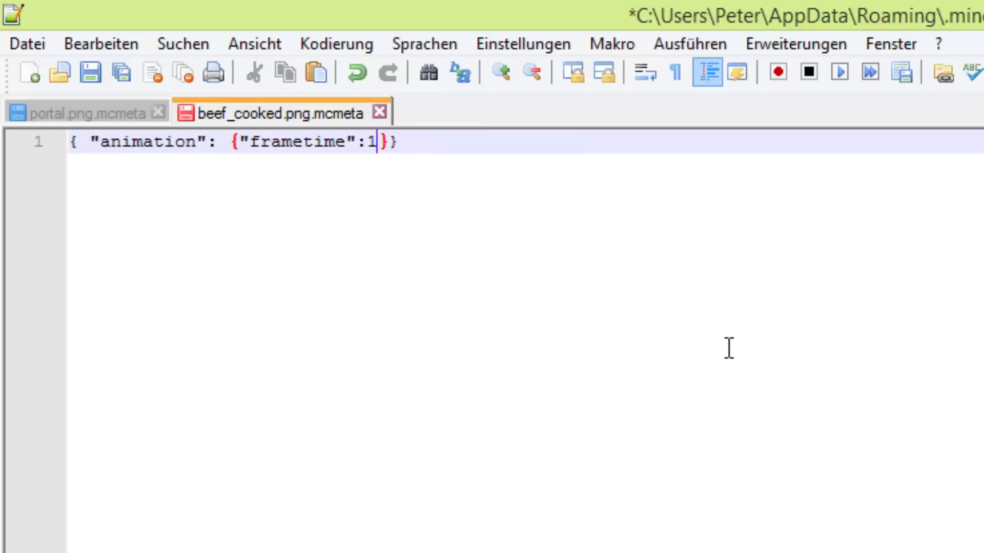
Reinsert , "interpolate":true after the frametime value, inside the inner closing brace
key("End")
key("Left")
key("Left")
key("Left")
key("End")
key("Left")
key("Left")
key("Left")
key("Right")
type(", \"interpolate\":true")
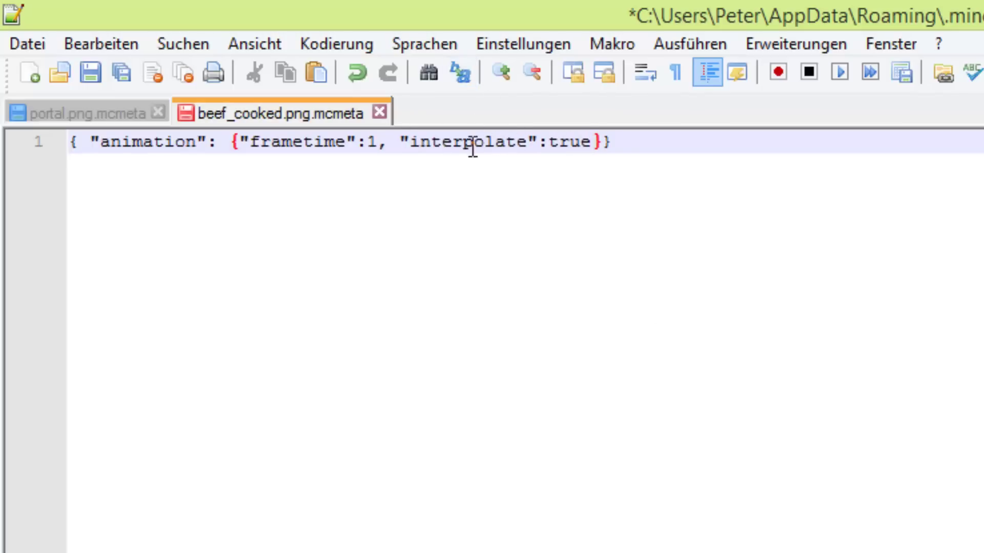
Save beef_cooked.png.mcmeta, and close both it and portal.png.mcmeta
left_click(668, 144)
key("ctrl+s")
left_click(380, 111)
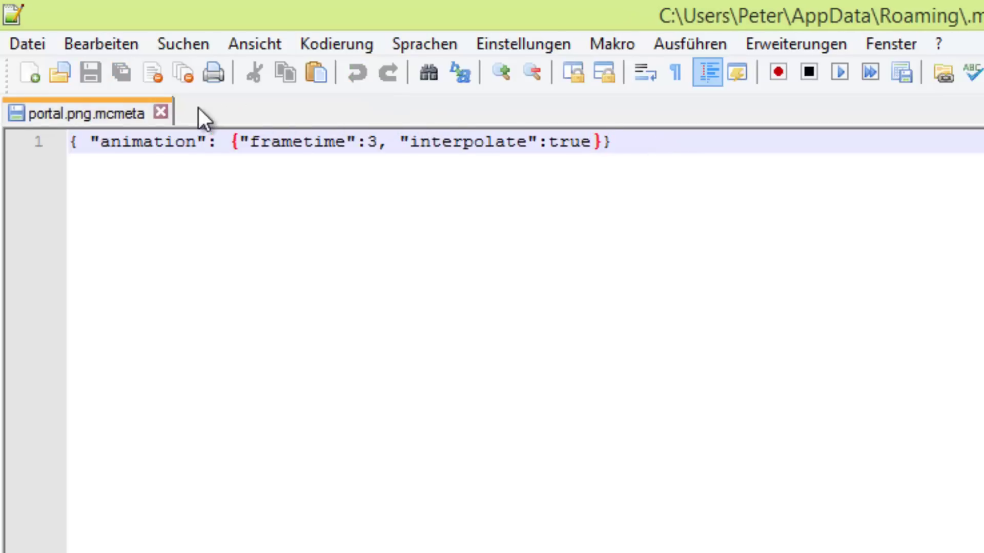
left_click(158, 112)
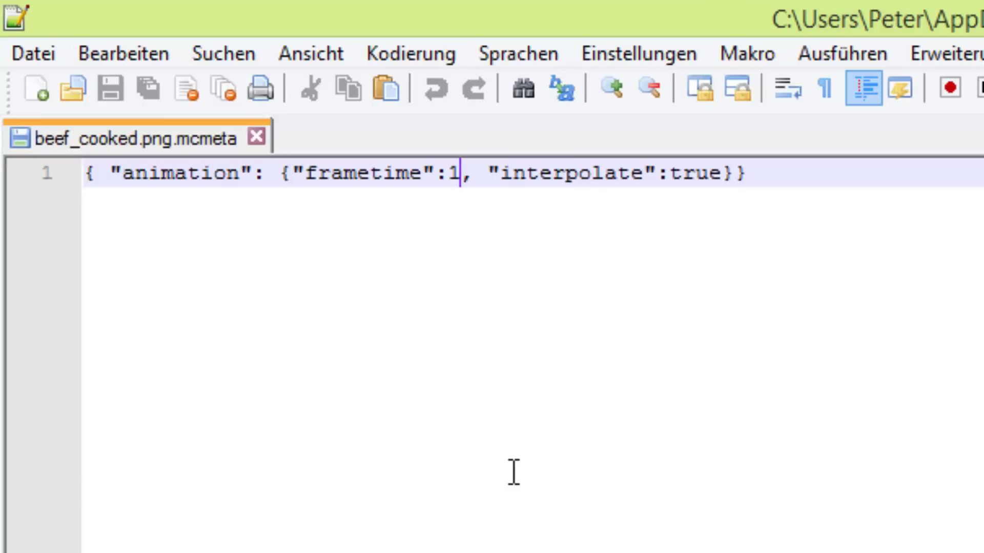
Set the frametime in beef_cooked.png.mcmeta to 3 and save the file
key("BackSpace")
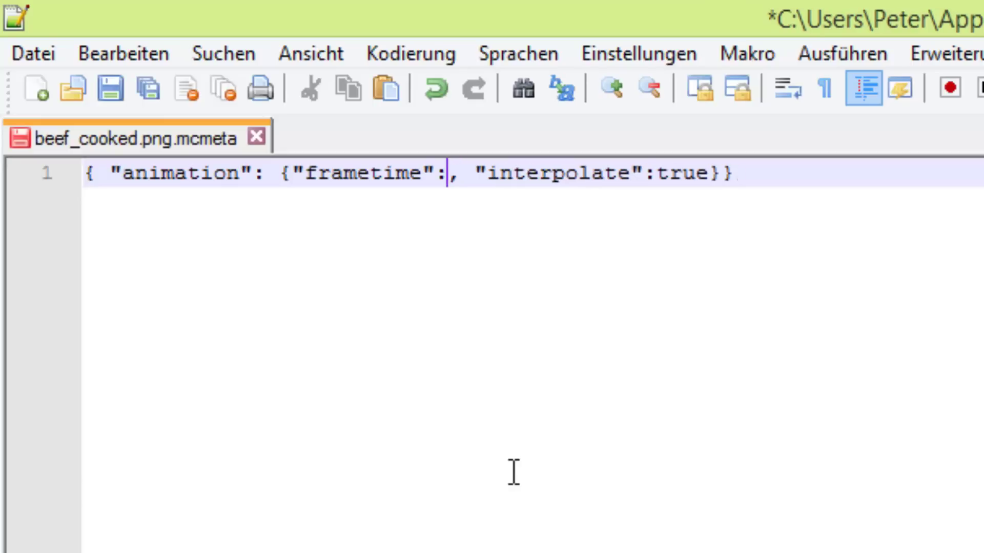
type("3")
key("ctrl+s")
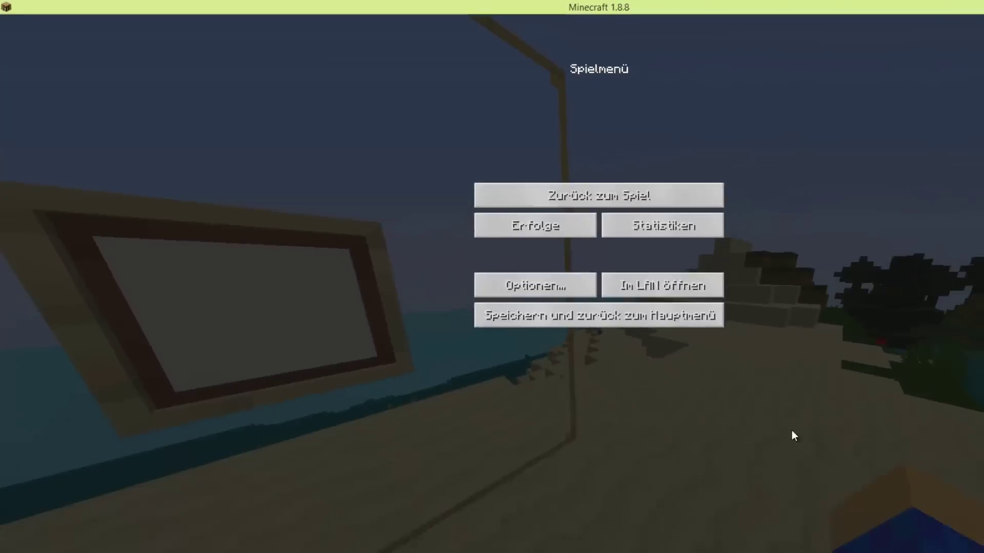
Resume the Minecraft game, toggle the debug display on and off, and hold the steak from the hotbar
key("Escape")
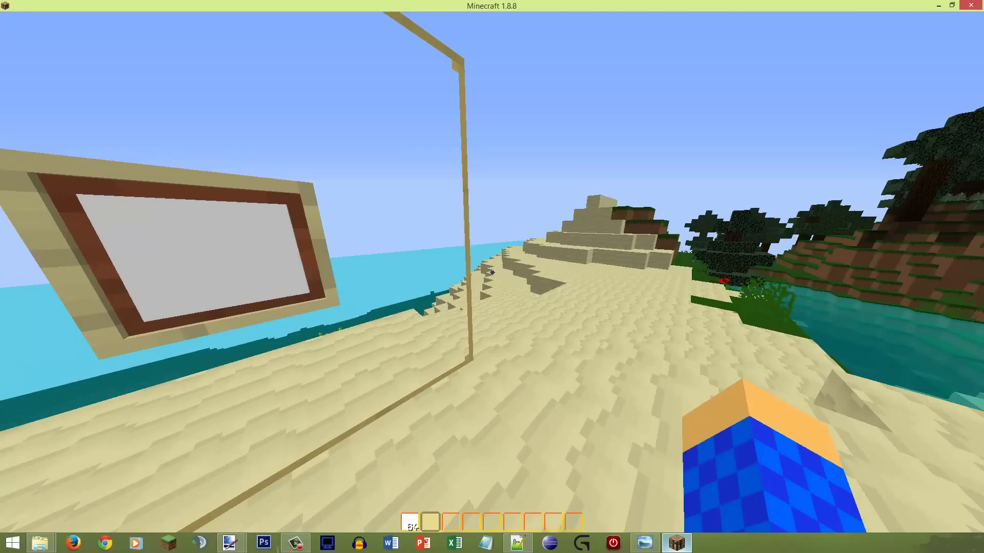
key("F3")
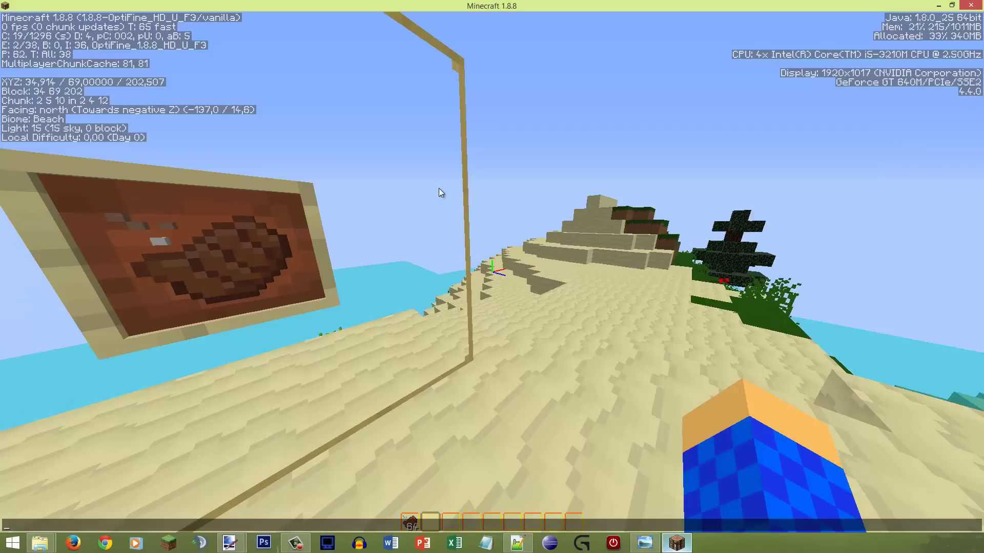
key("F3")
scroll(492, 277, "up", 1)
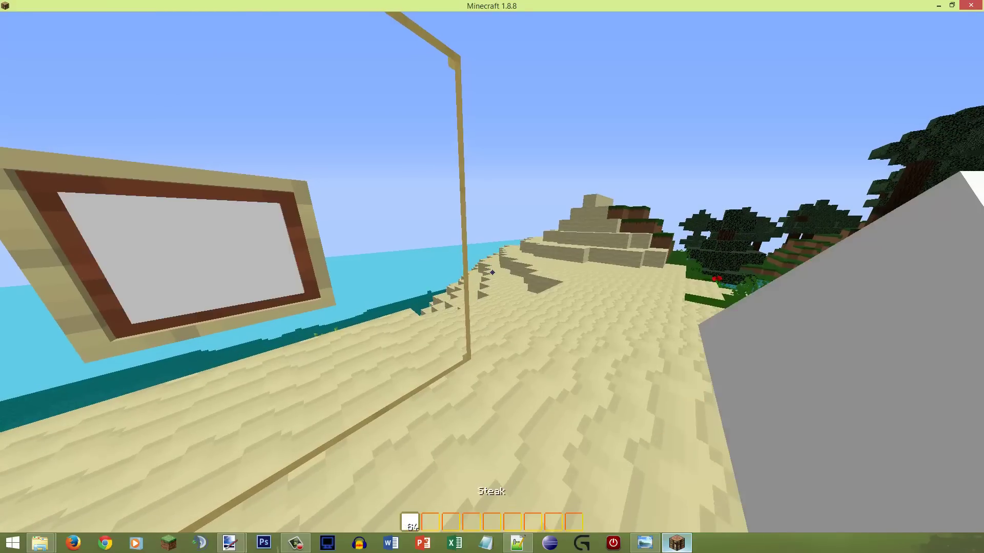
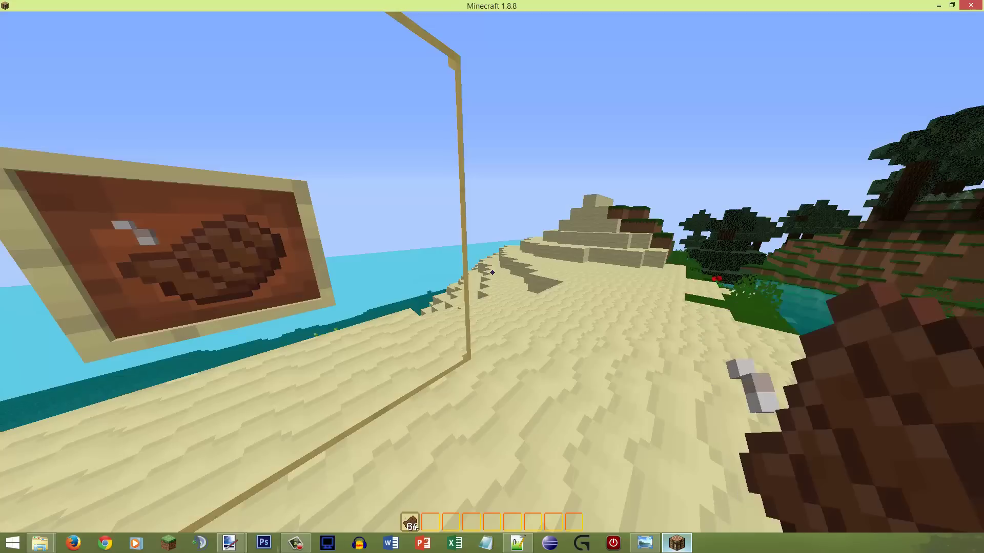
Move up to the framed steak to examine its animation at close range, and switch to beef_cooked.png in paint.net
key("w")
key("a")
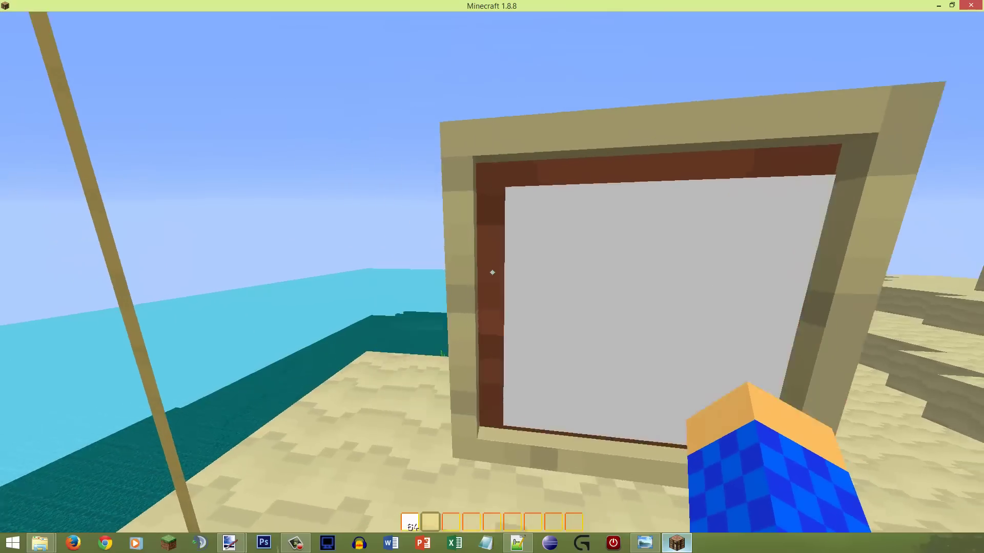
key("w")
key("s")
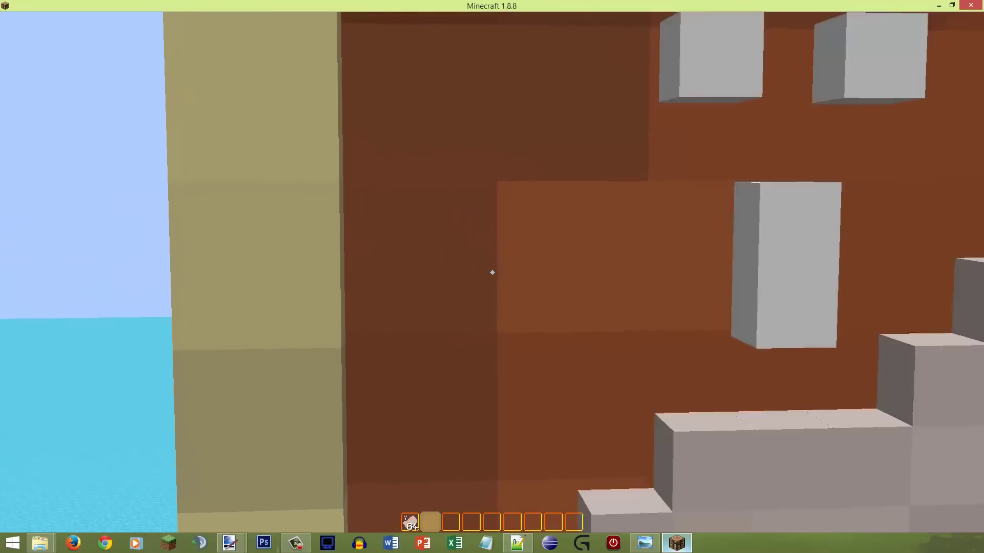
key("w")
key("s")
key("w")
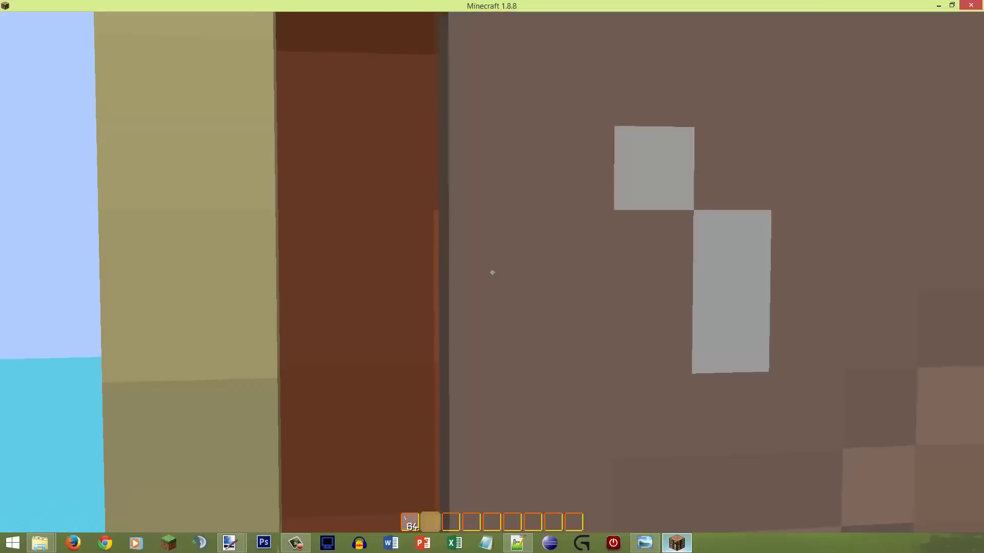
key("d")
key("s")
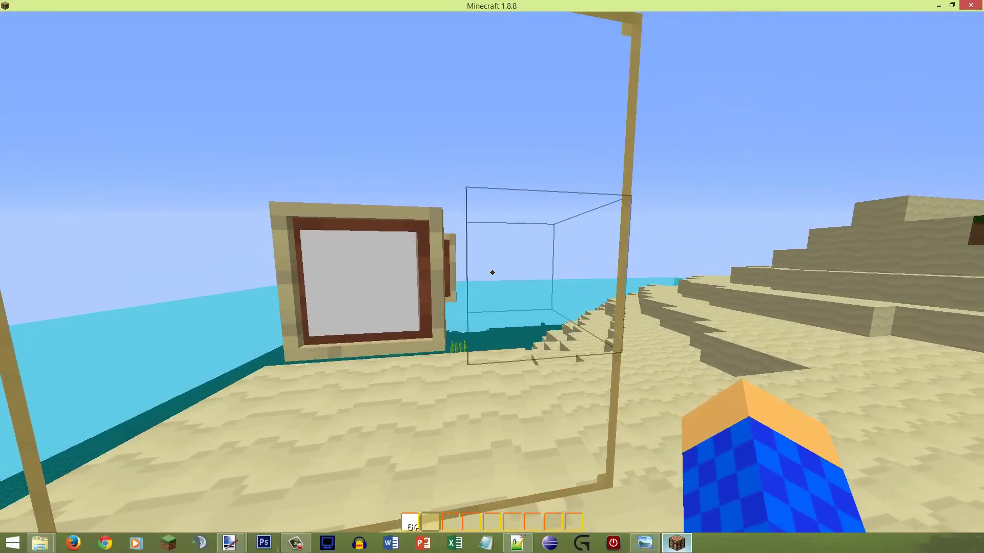
key("alt+Tab")
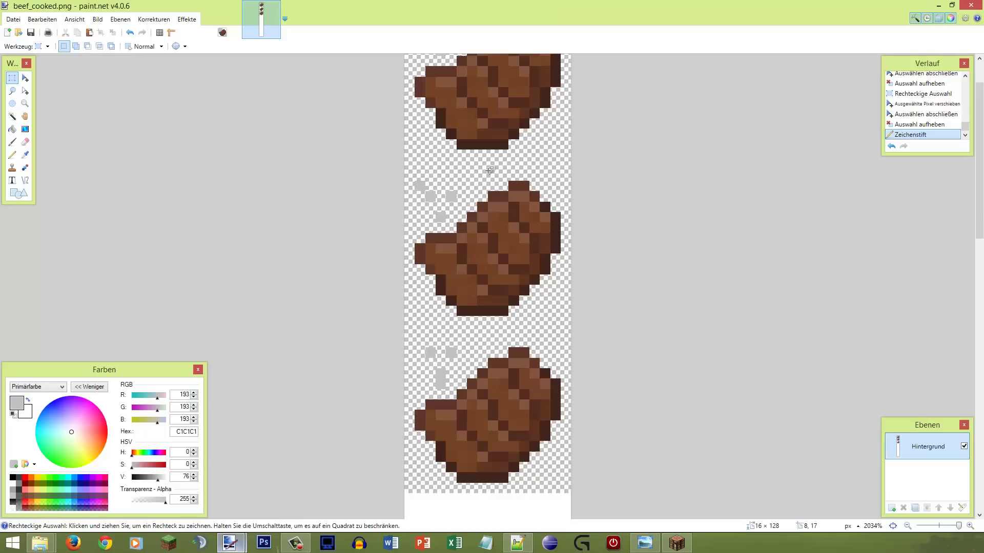
scroll(468, 254, "up", 1)
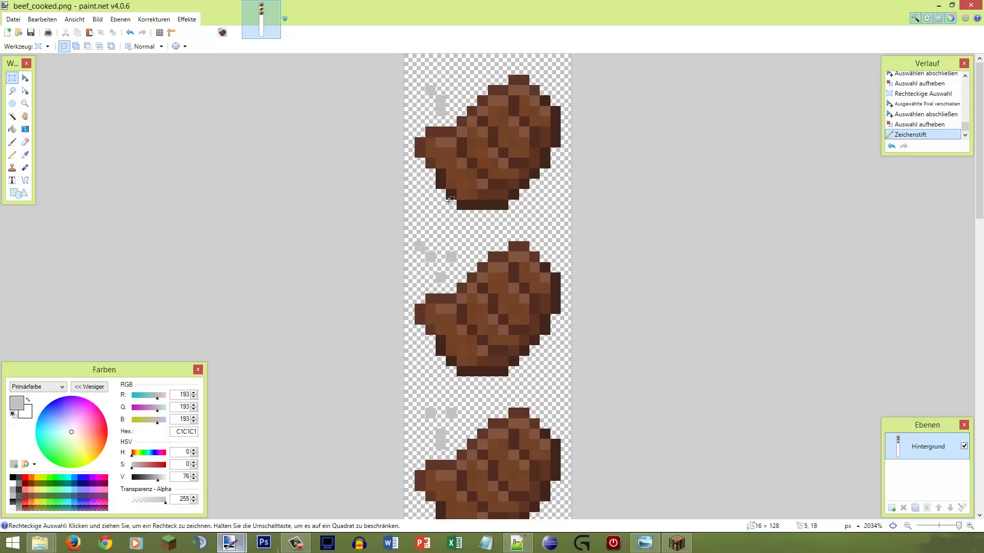
mouse_move(439, 110)
left_mouse_down()
mouse_move(448, 98)
mouse_move(440, 98)
left_mouse_up()
left_click(443, 102)
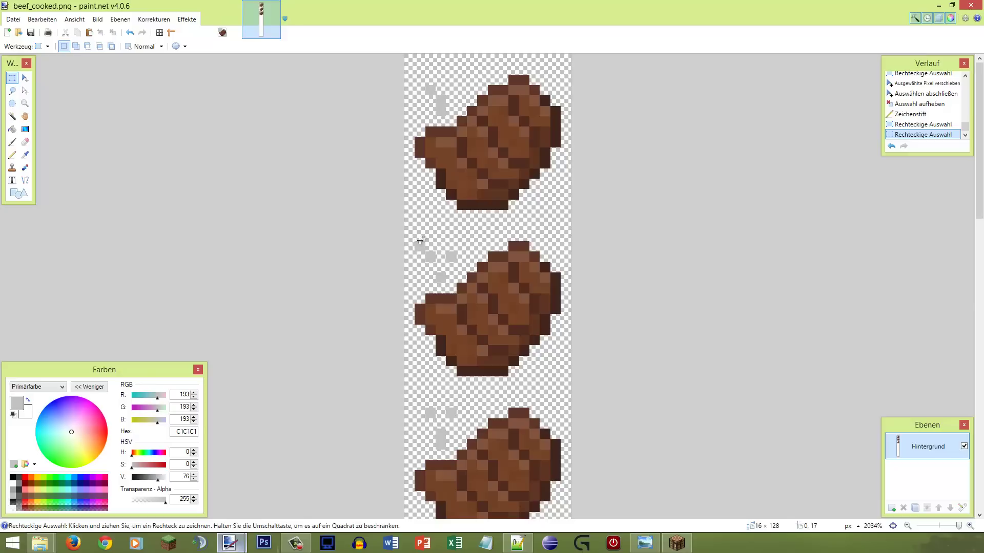
scroll(447, 268, "down", 2)
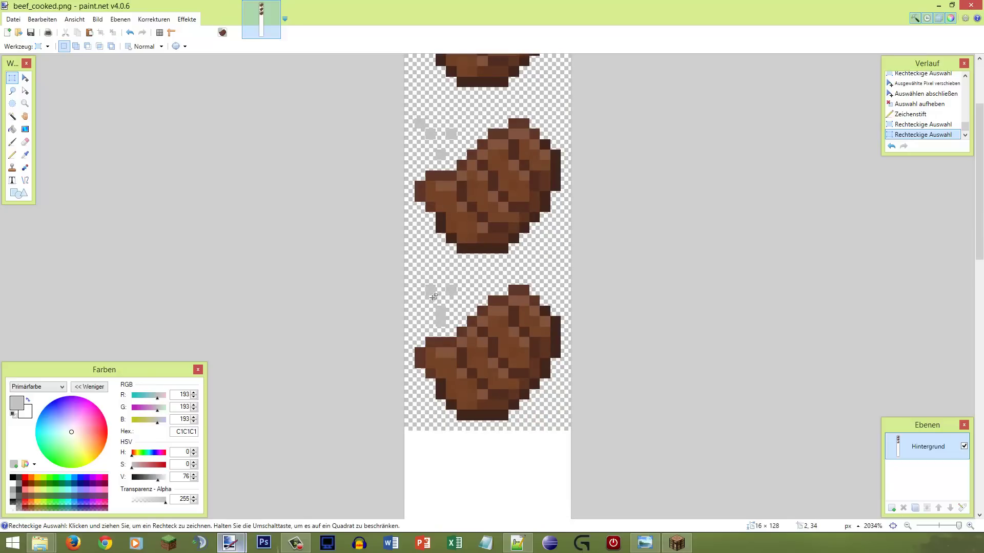
Duplicate the third 16 × 16 steak frame into the slot directly below it
left_click_drag(423, 417, 598, 255)
left_click(430, 264)
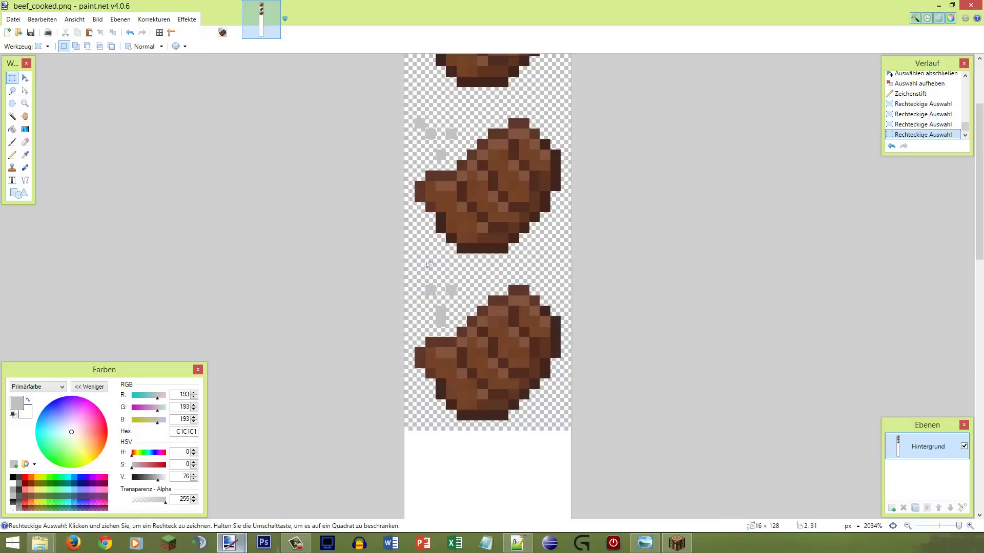
left_click_drag(414, 428, 610, 264)
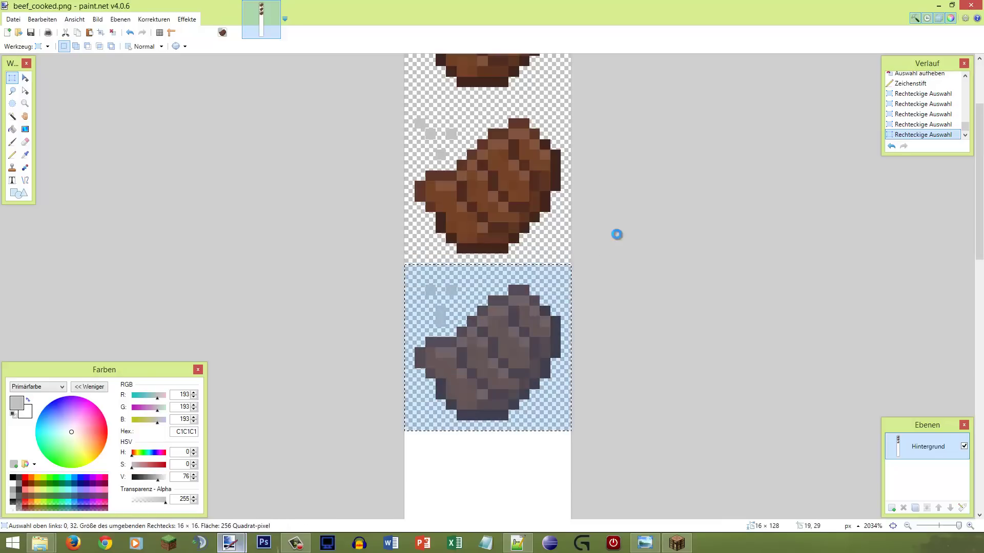
key("ctrl+c")
key("ctrl+v")
left_click_drag(536, 300, 537, 350)
scroll(537, 416, "down", 2)
key("s")
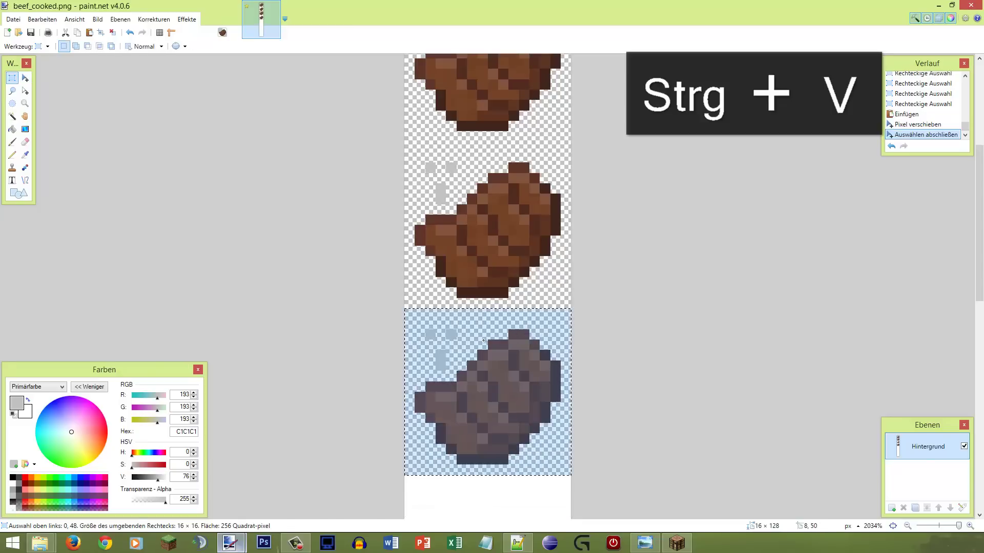
left_click(482, 337)
left_click_drag(425, 334, 436, 342)
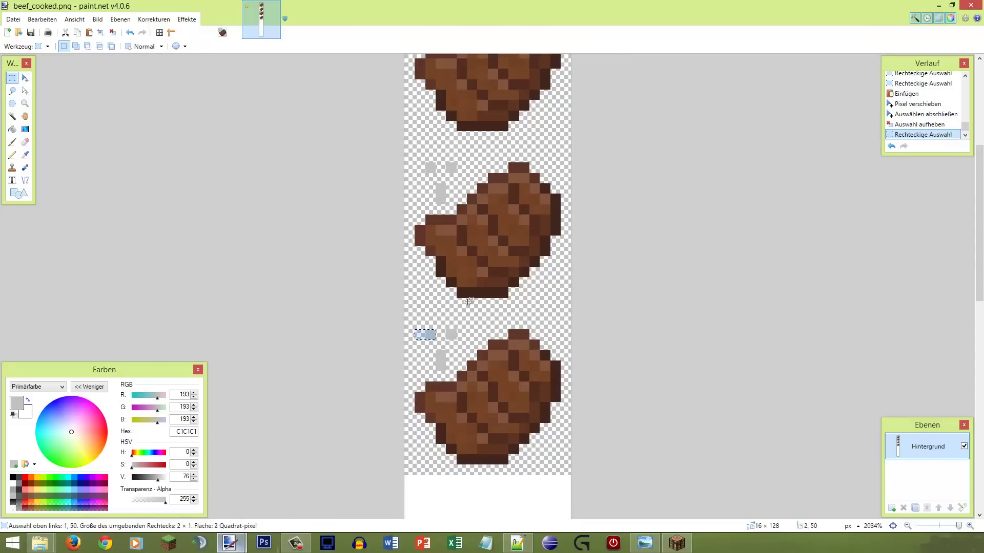
scroll(476, 296, "up", 2)
scroll(476, 295, "down", 3)
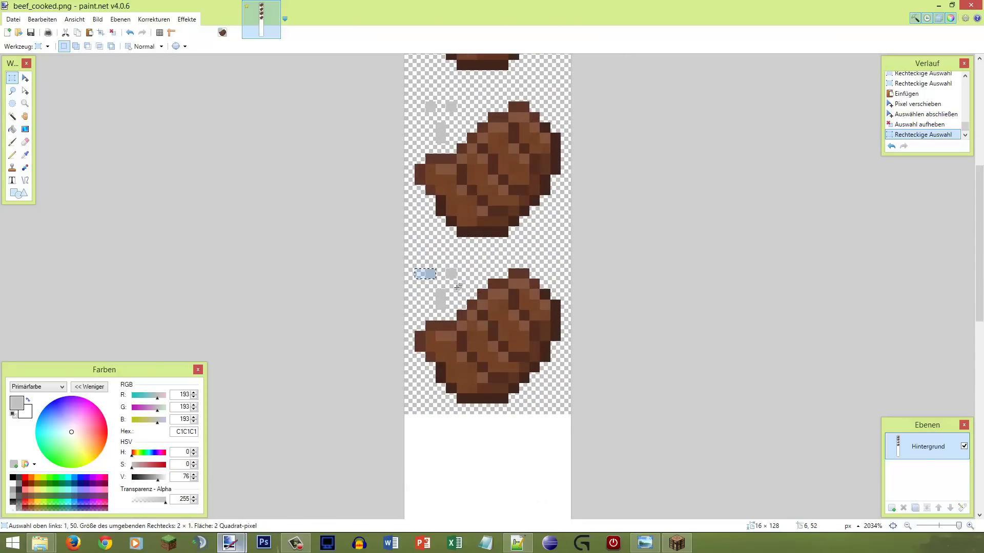
left_click(457, 287)
In the fourth frame, move the upper-left smoke pixel one pixel left and up, and the upper-right smoke pixel one pixel up
scroll(456, 285, "up", 2)
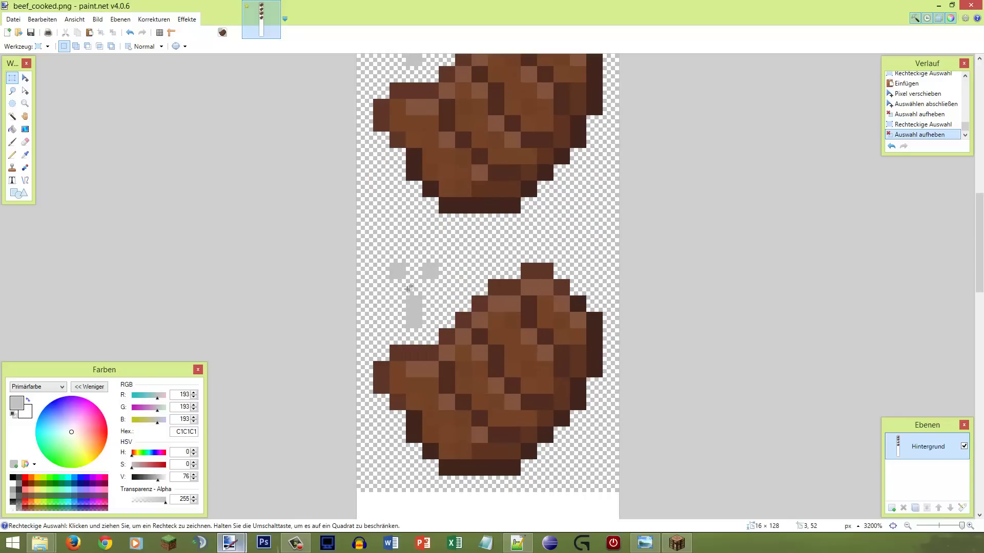
left_click_drag(399, 278, 429, 258)
key("m")
key("Left")
key("Up")
key("s")
left_click(435, 267)
key("m")
key("s")
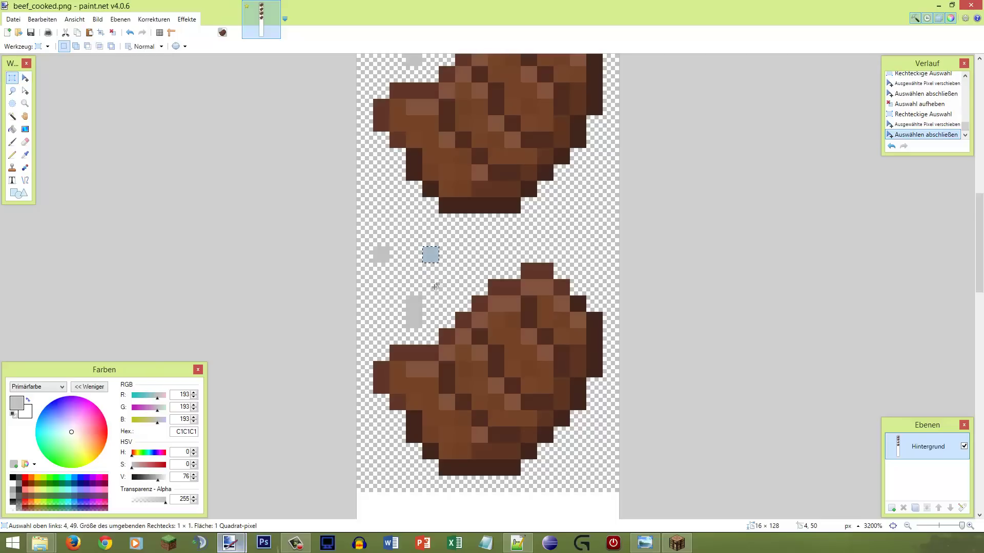
Move the two lower smoke pixels of the fourth frame up by one pixel each
left_click(435, 286)
mouse_move(419, 299)
left_mouse_down()
mouse_move(412, 307)
mouse_move(398, 290)
mouse_move(412, 289)
left_mouse_up()
key("m")
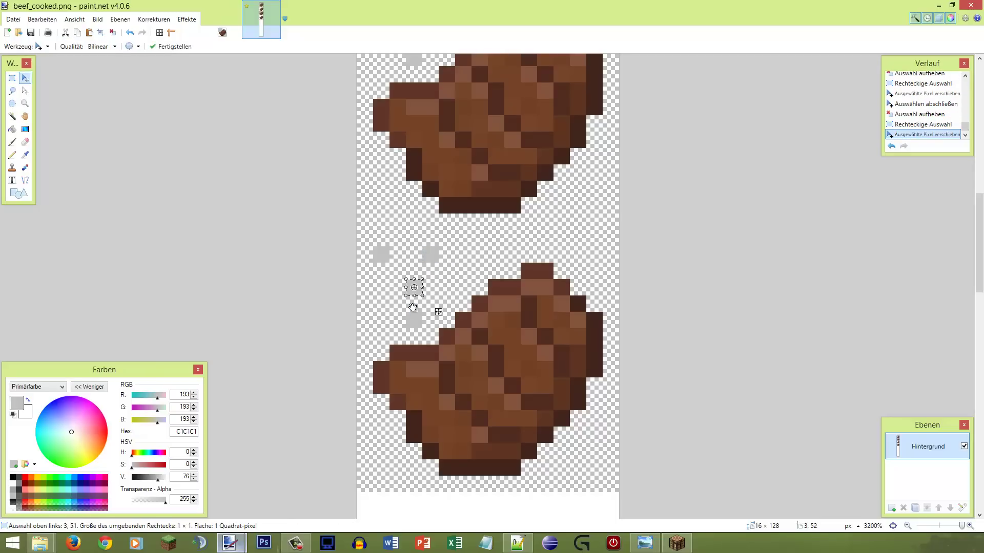
key("s")
left_click(424, 320)
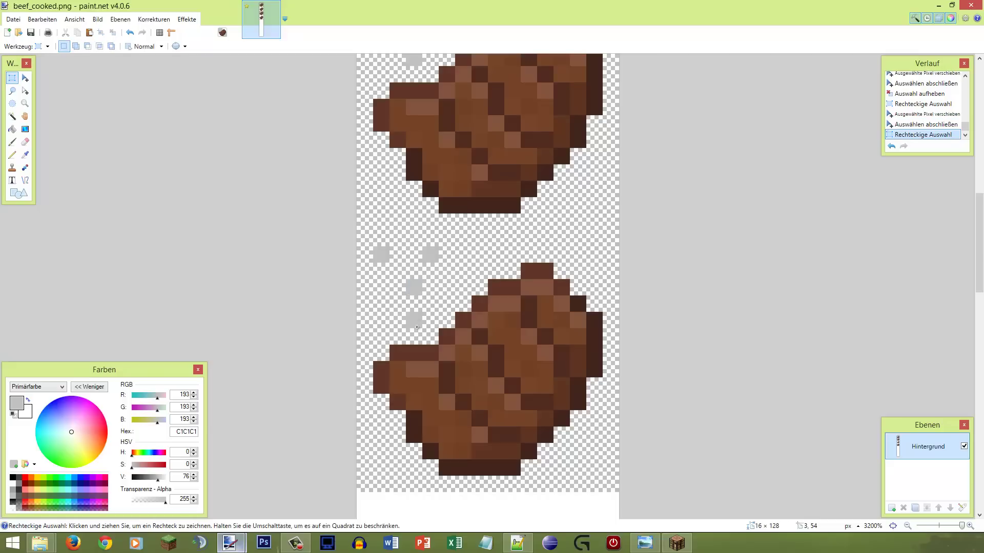
left_click_drag(417, 326, 414, 313)
scroll(423, 316, "up", 2)
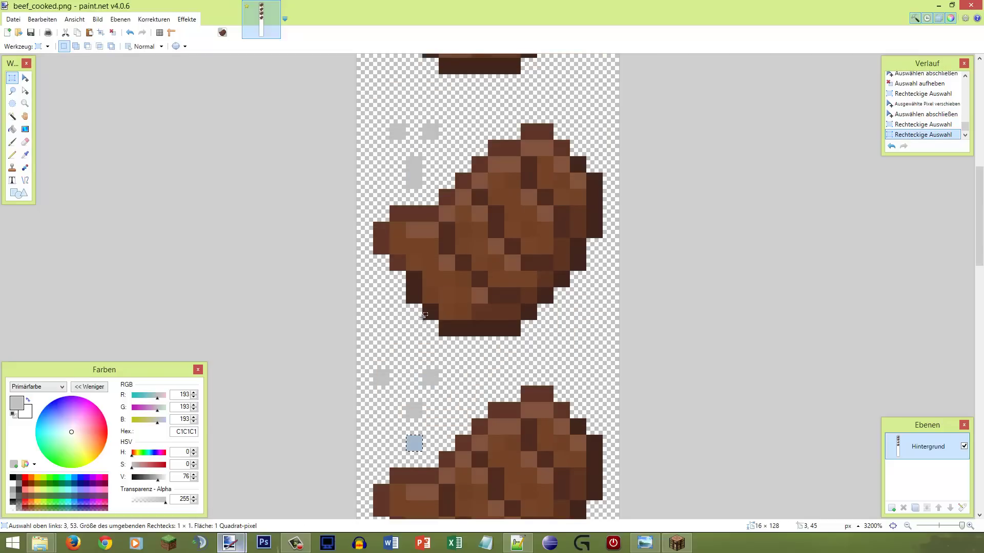
key("m")
key("Up")
key("s")
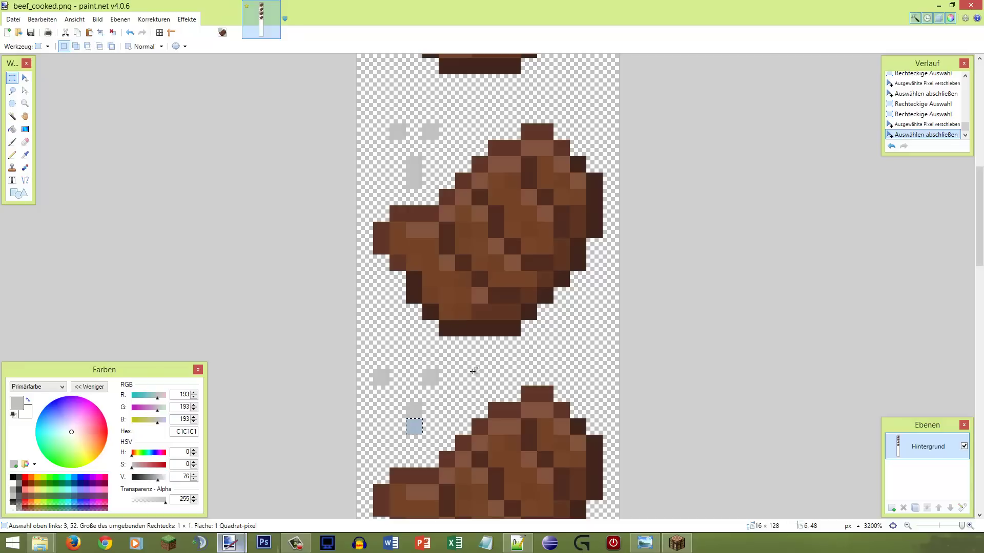
Copy the fourth frame with a 16 × 17 selection and paste it as a fifth frame directly below
scroll(474, 370, "down", 2)
left_click_drag(368, 500, 652, 224)
key("ctrl+c")
key("ctrl+v")
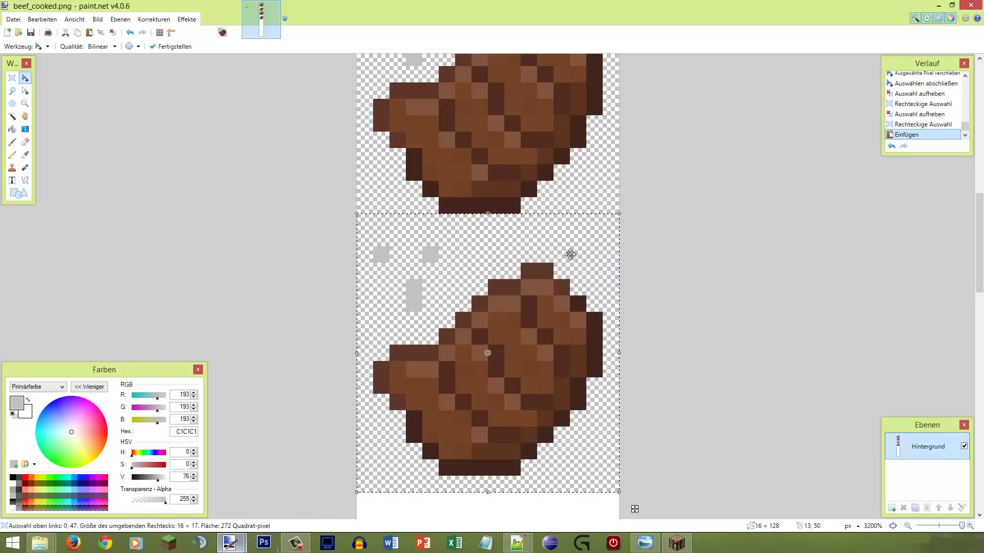
left_click_drag(570, 255, 573, 355)
scroll(564, 353, "down", 2)
key("s")
left_click(443, 277)
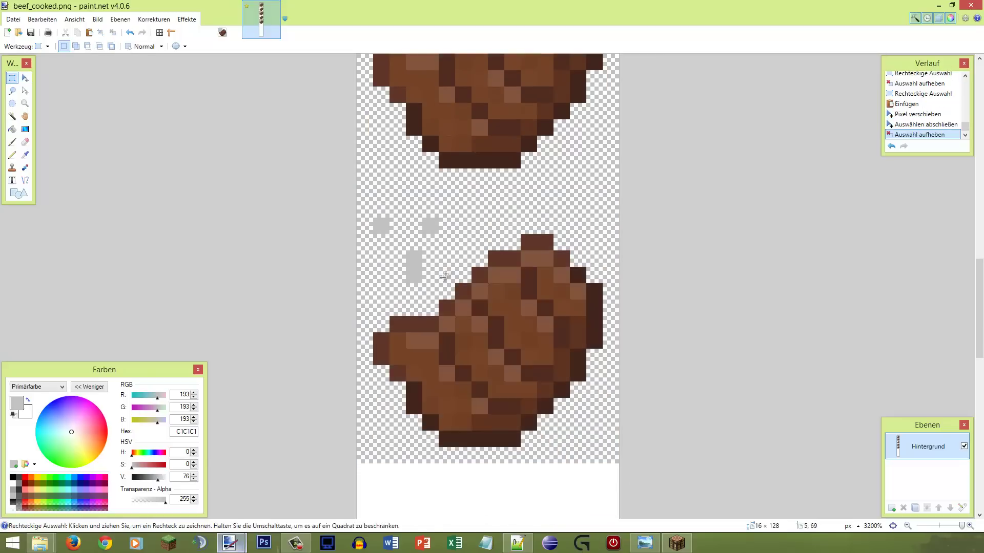
Erase the two upper smoke pixels of the fifth frame and clear the selection
scroll(443, 277, "down", 2)
left_click_drag(380, 412, 435, 413)
key("e")
mouse_move(384, 412)
left_mouse_down()
mouse_move(471, 418)
mouse_move(450, 406)
mouse_move(418, 422)
mouse_move(435, 415)
mouse_move(415, 442)
left_mouse_up()
key("ctrl+d")
Move the fifth frame's upper smoke pixel one left and up, and its lower one to the same row, one pixel right
key("s")
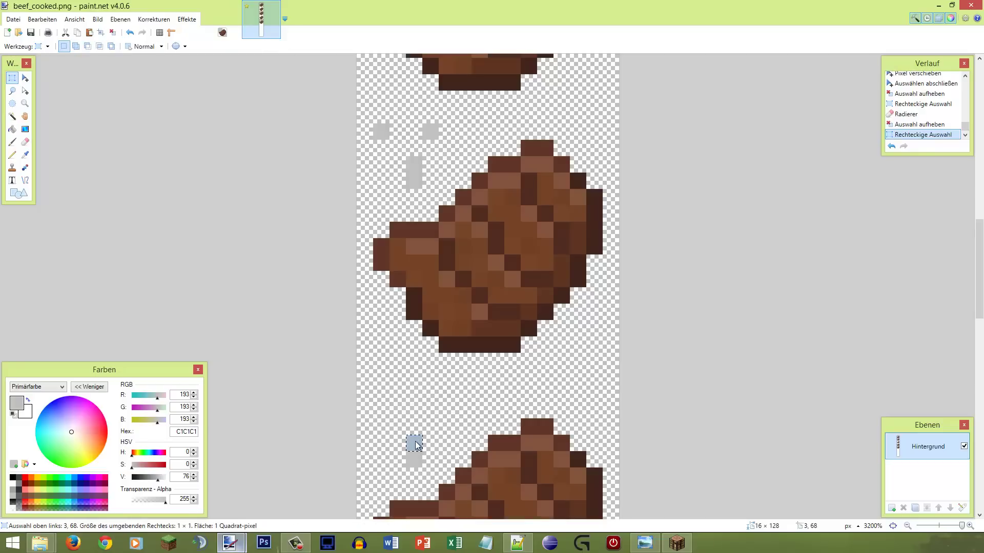
key("m")
key("Up")
key("Left")
key("s")
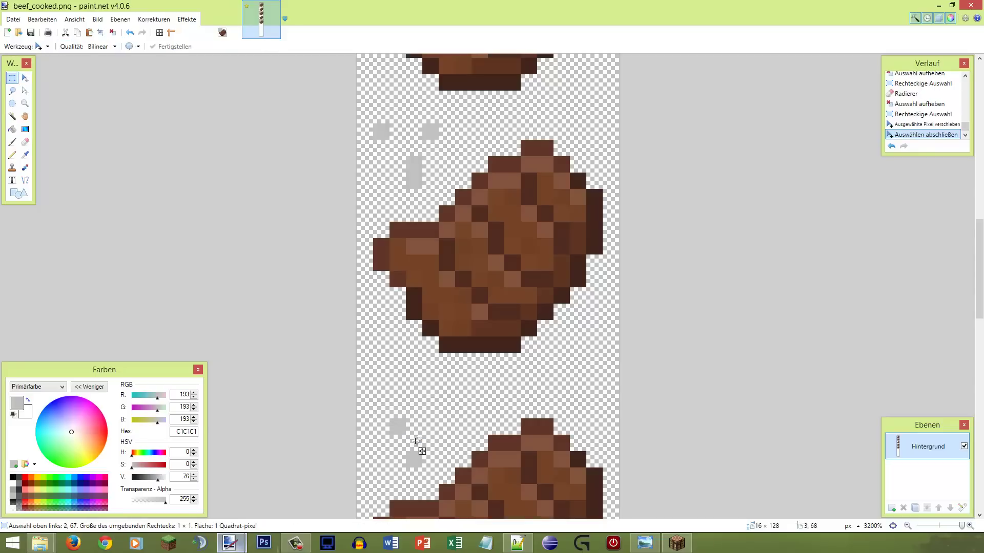
left_click_drag(416, 458, 415, 463)
key("m")
key("Up")
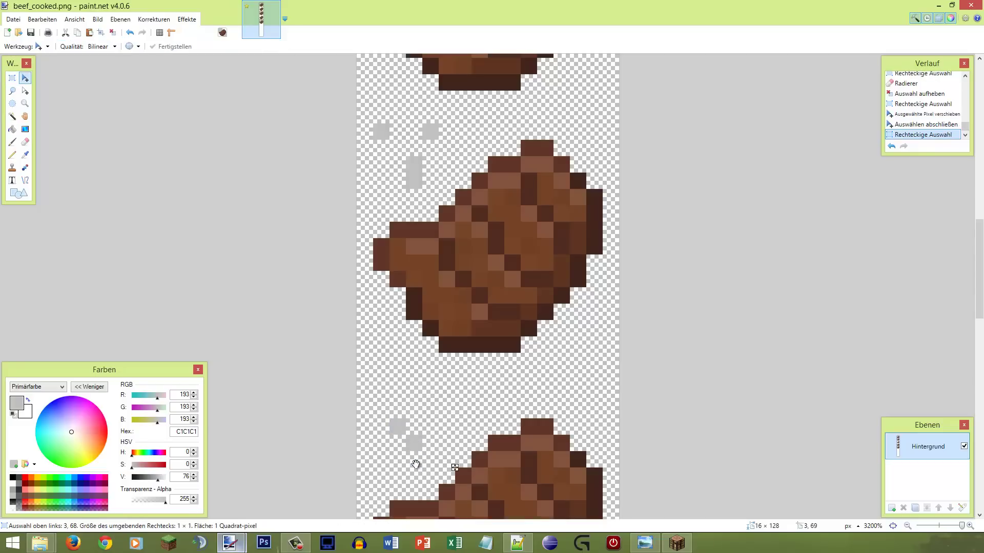
key("Right")
key("Up")
key("ctrl+d")
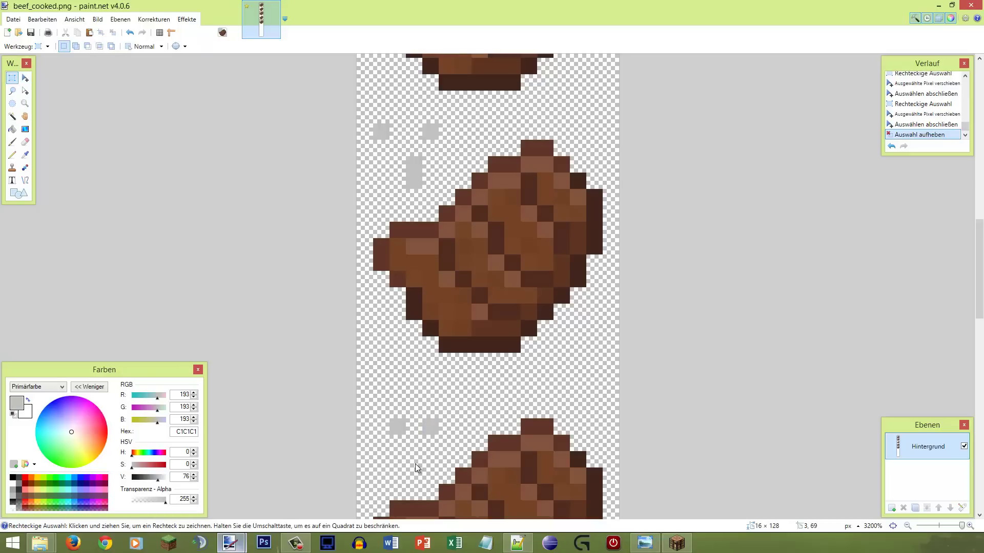
Draw a new grey smoke pixel with the pencil, centred three rows below the two upper ones in the fifth frame
key("p")
left_click(415, 471)
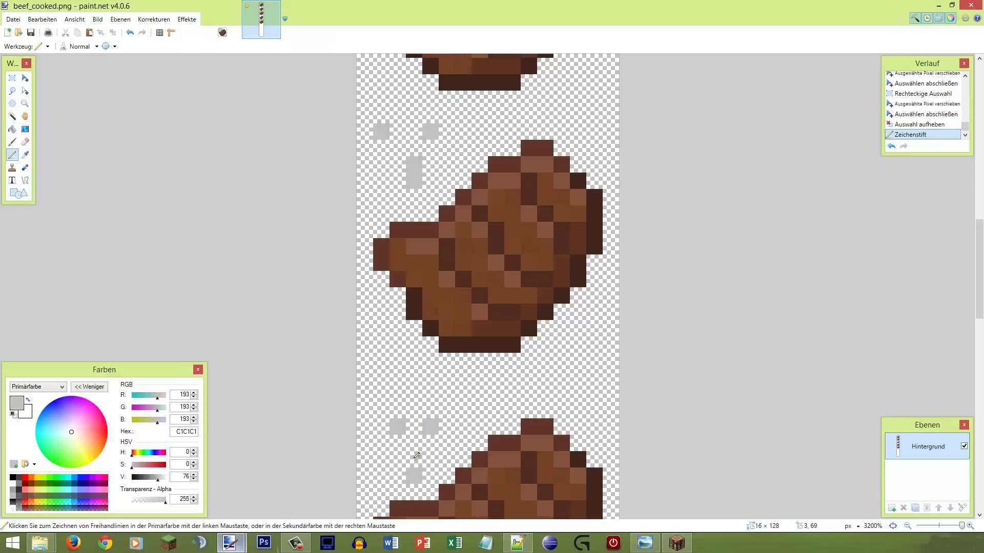
scroll(415, 457, "down", 2)
scroll(421, 458, "up", 2)
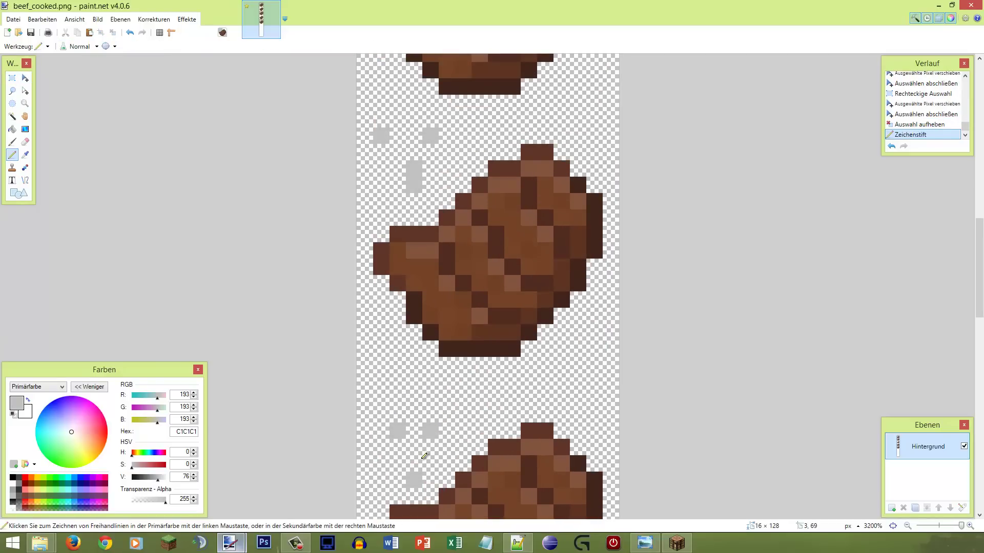
scroll(424, 455, "down", 1)
Move the upper-left smoke pixel of the fifth frame down by one pixel, clear the selection, and save beef_cooked.png
key("s")
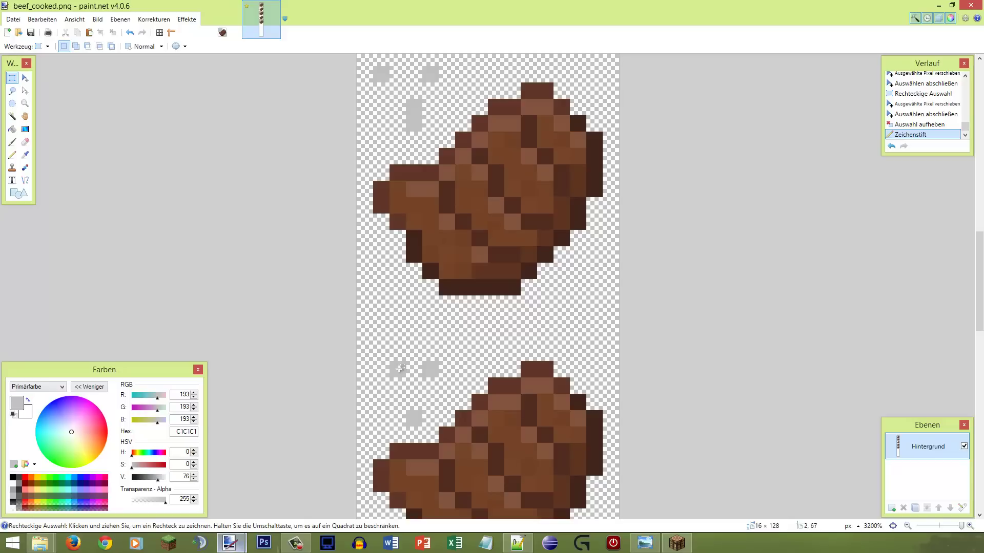
scroll(400, 368, "down", 2)
scroll(424, 410, "up", 2)
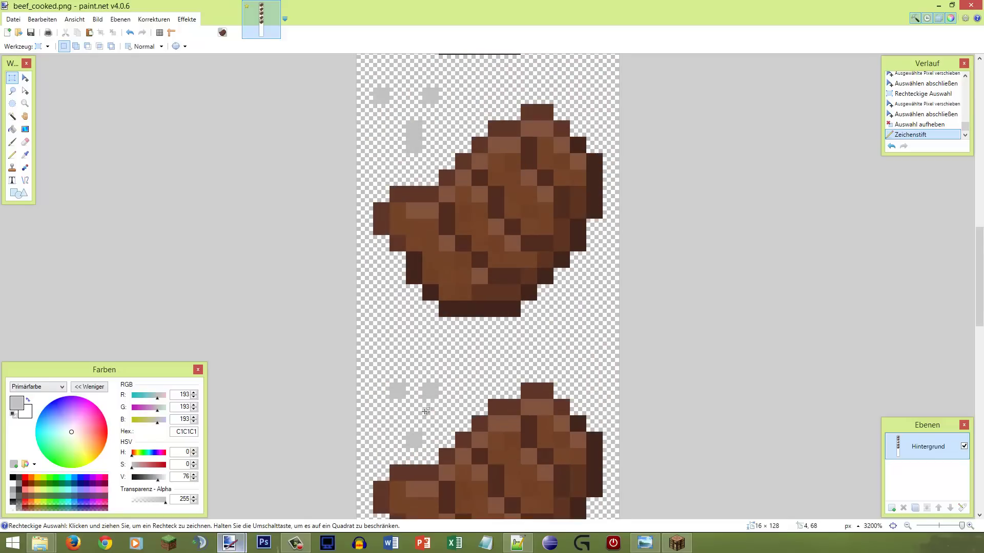
scroll(426, 410, "down", 1)
left_click_drag(402, 337, 400, 330)
key("m")
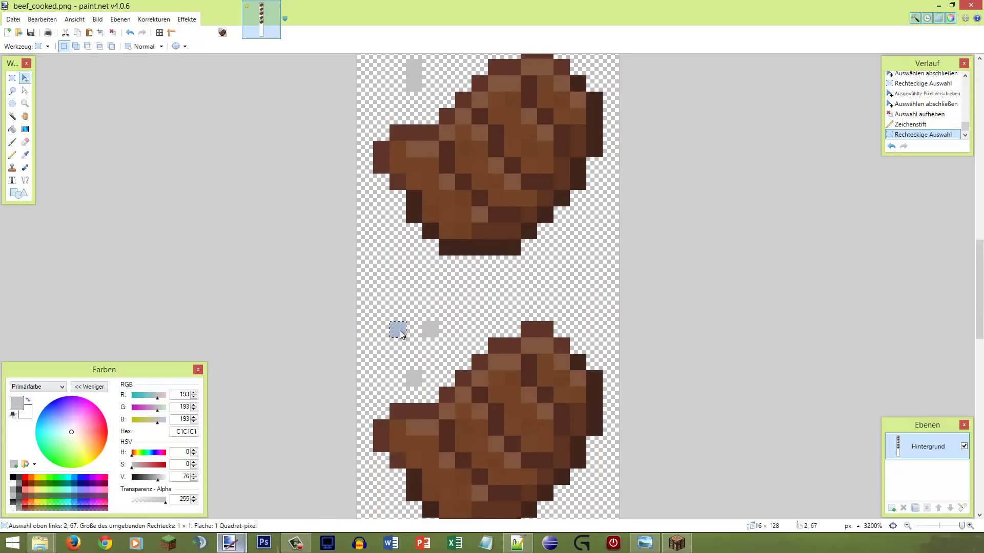
key("Down")
key("s")
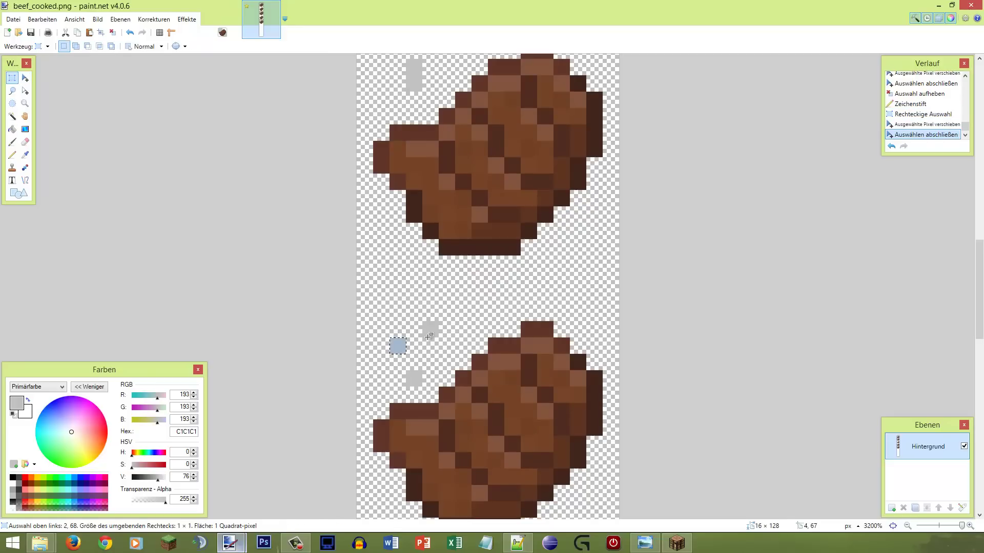
left_click(428, 336)
scroll(424, 296, "down", 2)
scroll(427, 292, "up", 1)
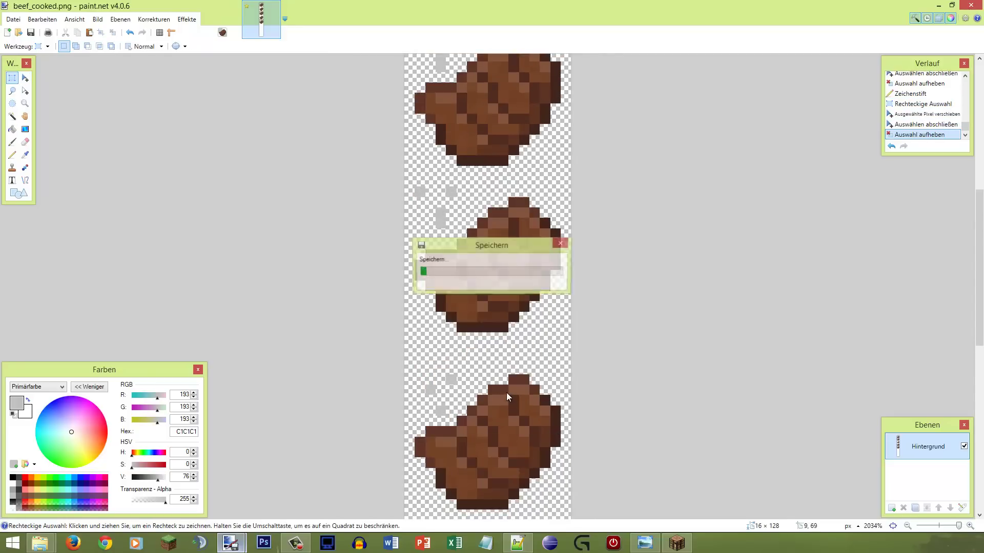
Compare the fifth steak frame with the frames above it across the whole strip
scroll(423, 408, "down", 2)
left_click_drag(402, 396, 595, 224)
scroll(595, 235, "up", 4)
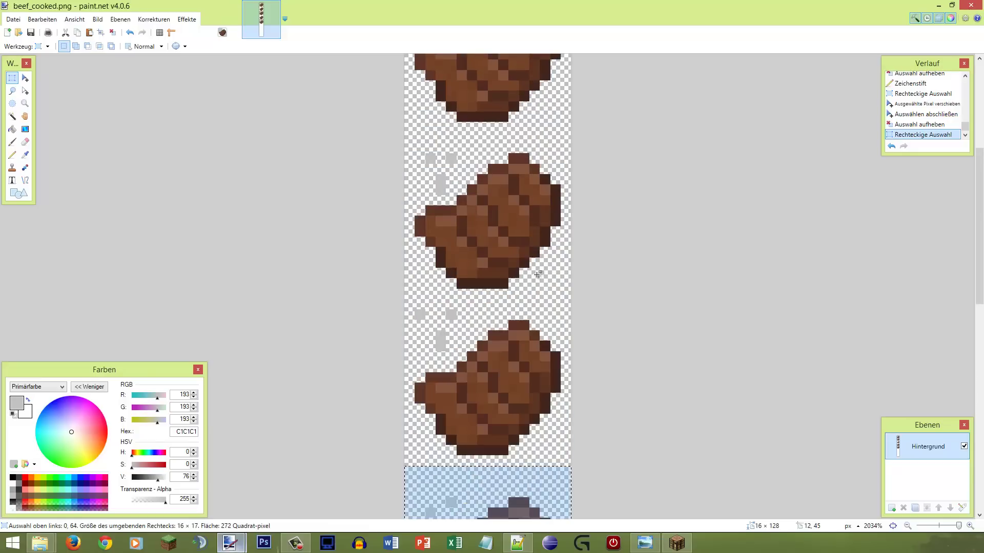
scroll(536, 274, "up", 4)
scroll(539, 262, "down", 4)
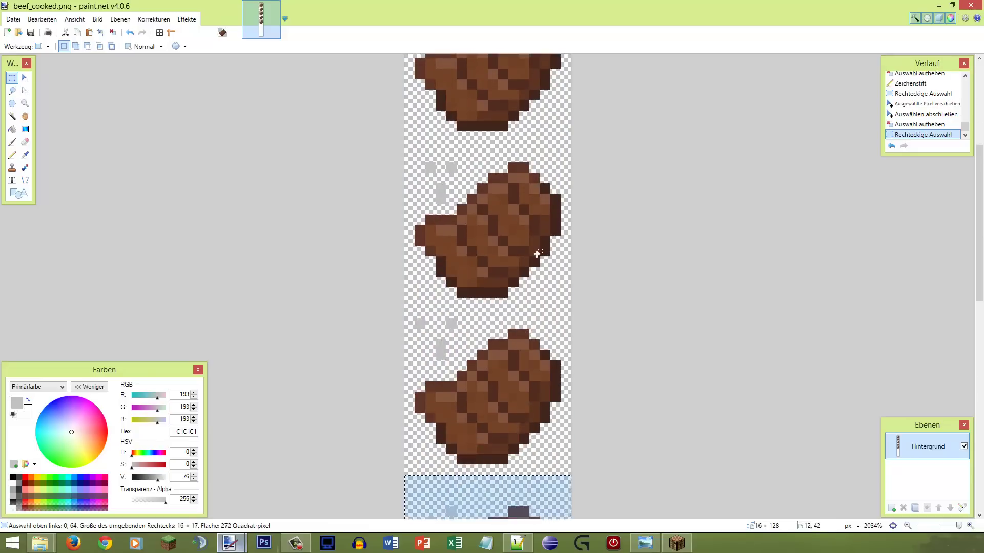
scroll(540, 262, "up", 4)
left_click_drag(511, 212, 532, 241)
scroll(520, 224, "down", 8)
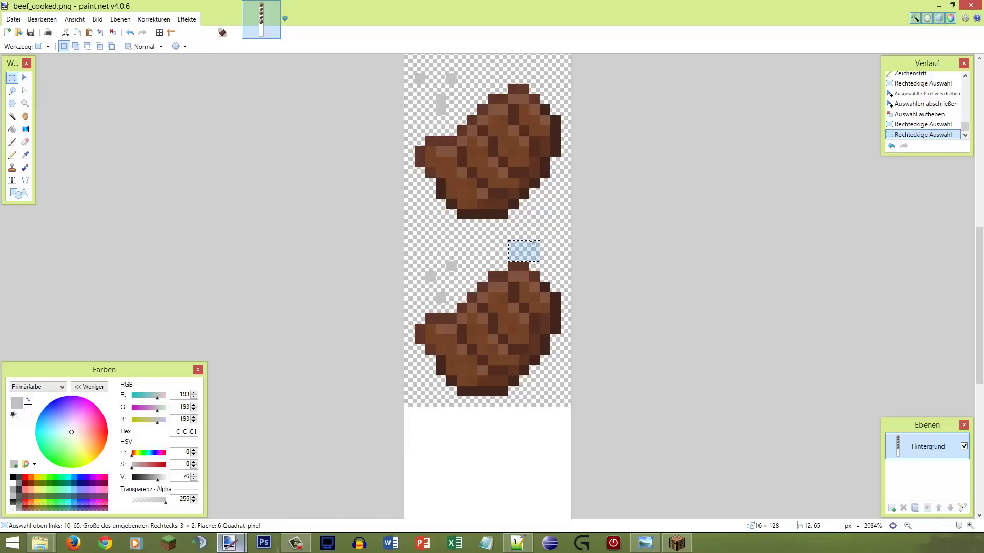
scroll(541, 241, "up", 9)
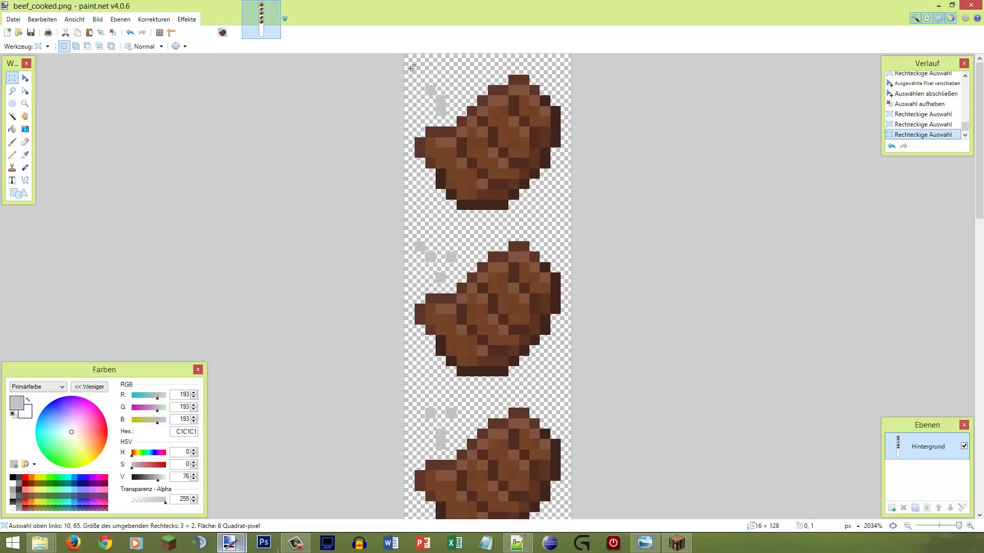
Examine the smoke column and frame boundaries from the first frame down to the end of the fifth
left_click_drag(411, 67, 476, 217)
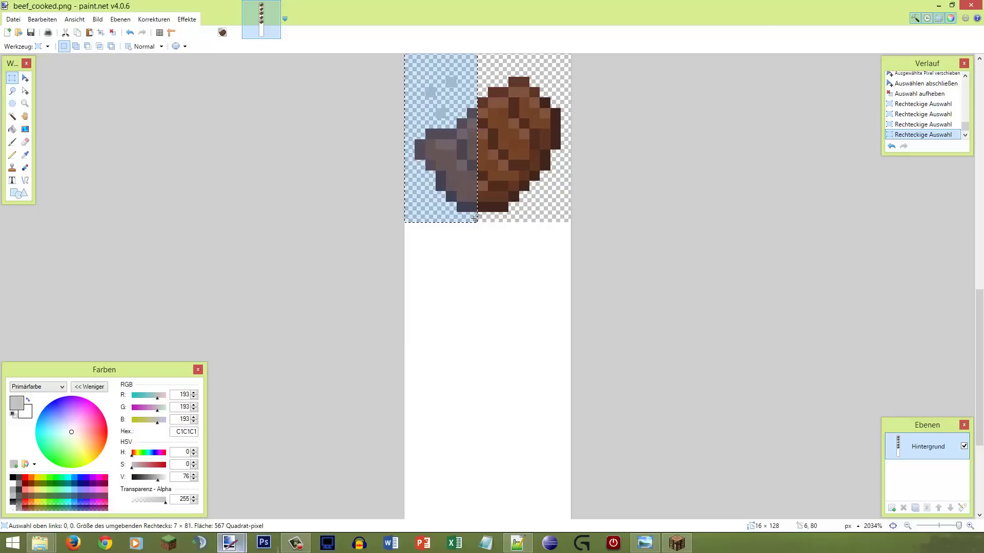
scroll(477, 221, "up", 4)
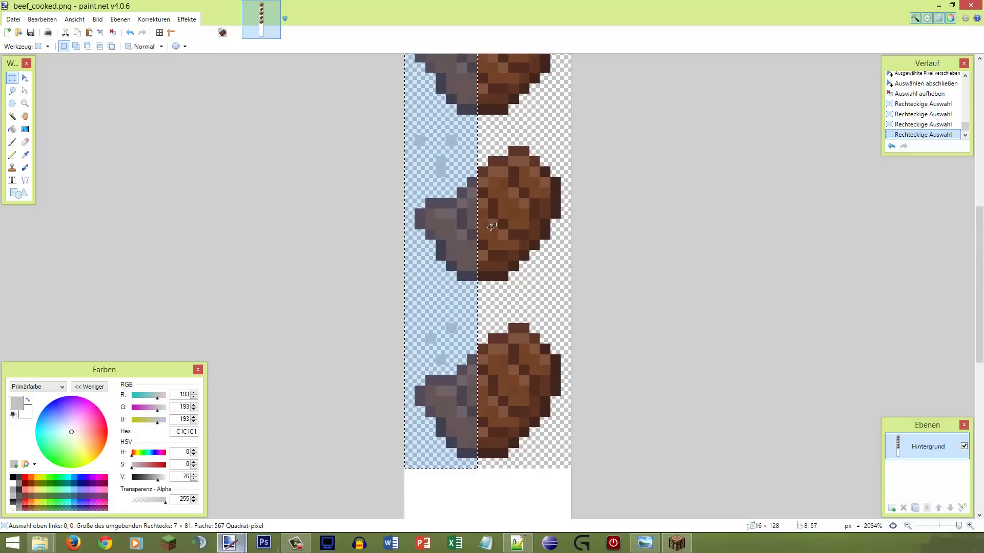
left_click(500, 231)
scroll(517, 274, "up", 7)
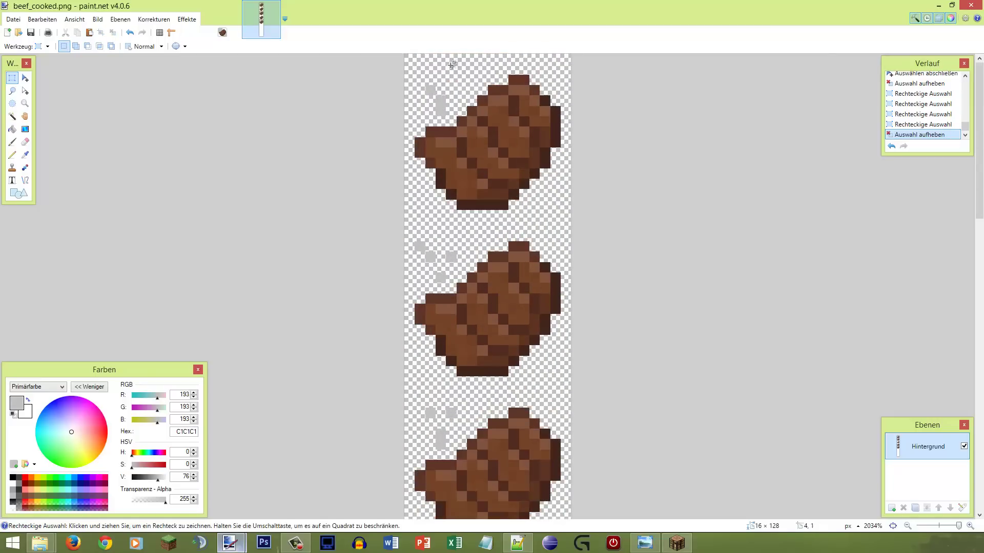
left_click_drag(470, 77, 491, 216)
left_click_drag(491, 223, 506, 325)
scroll(493, 388, "down", 3)
scroll(501, 410, "down", 2)
left_click(409, 468)
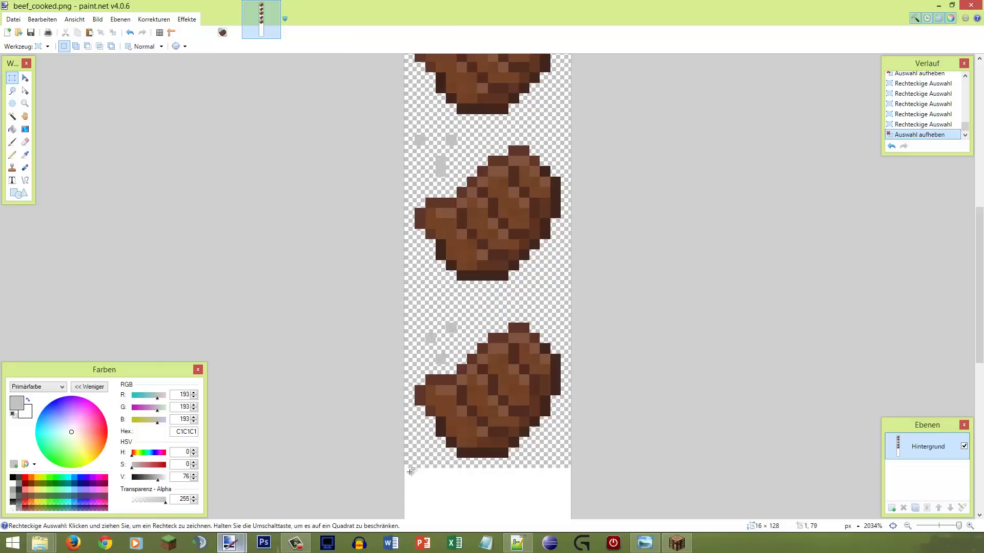
Move the fifth steak frame with its smoke pixels up by one pixel and check the gap to the frame above
left_click_drag(403, 470, 600, 316)
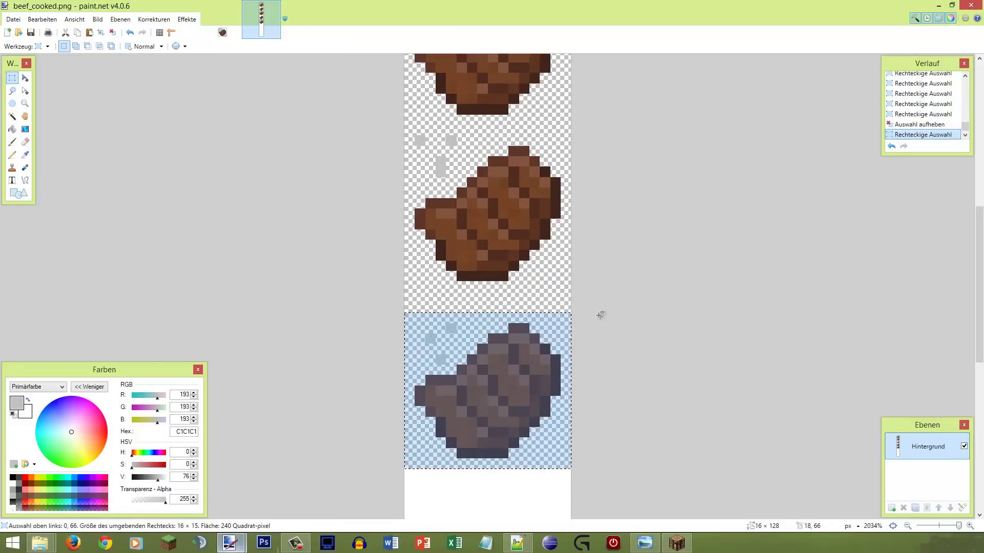
key("m")
key("Up")
key("s")
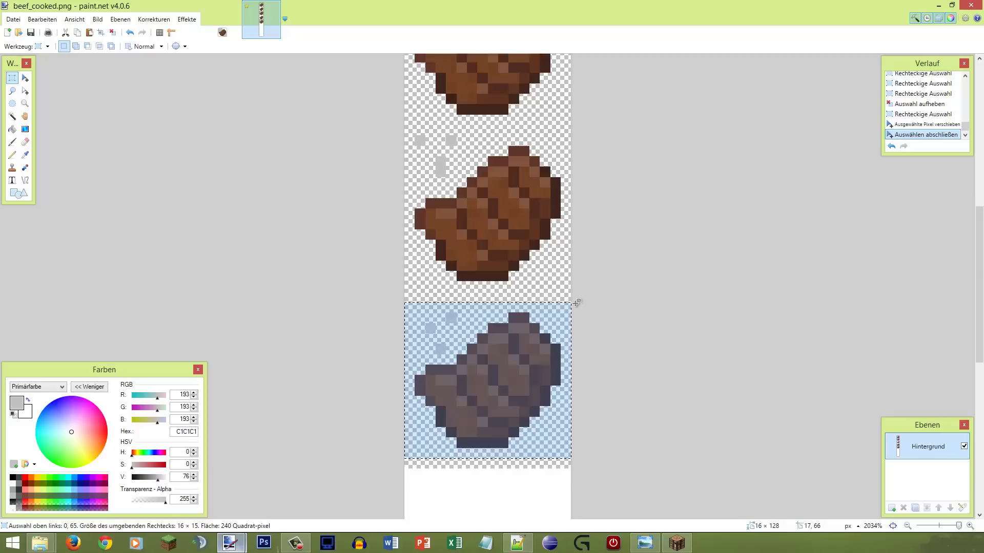
left_click(525, 298)
left_click_drag(511, 290, 509, 306)
left_click(516, 293)
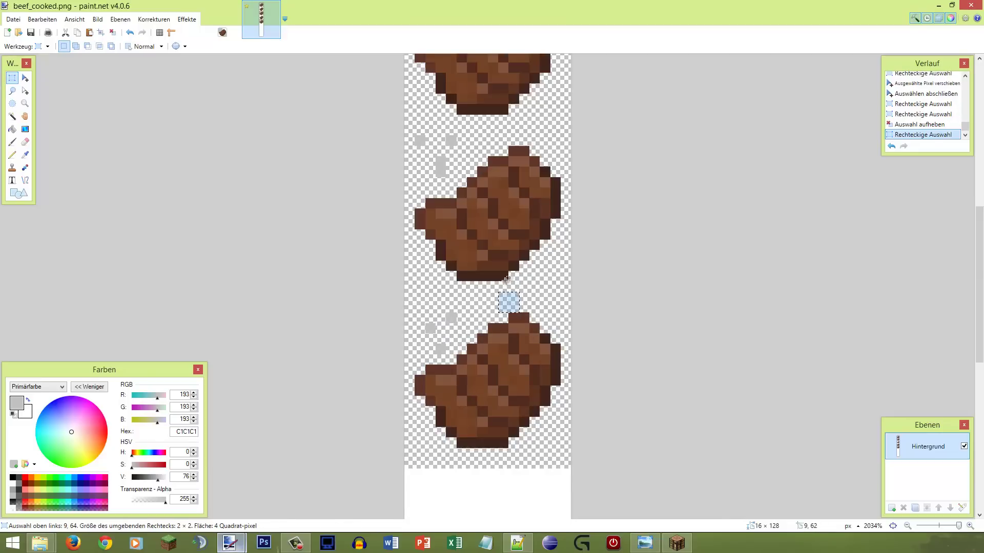
left_click(514, 316)
Paste a copy of the 16 × 16 fifth frame directly below it at row 80 as the sixth frame, and clear the selection
scroll(514, 316, "down", 1)
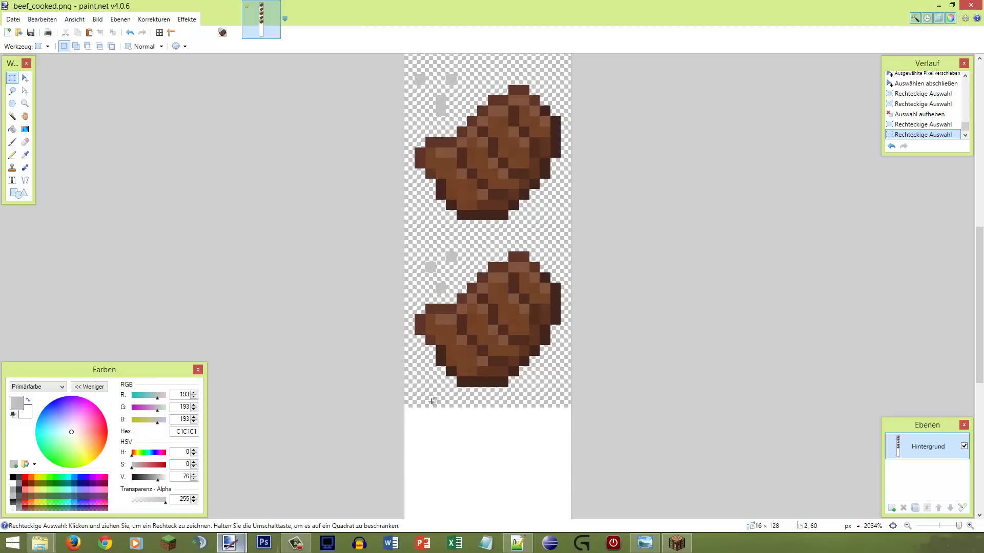
left_click_drag(433, 385, 619, 329)
left_click(536, 352)
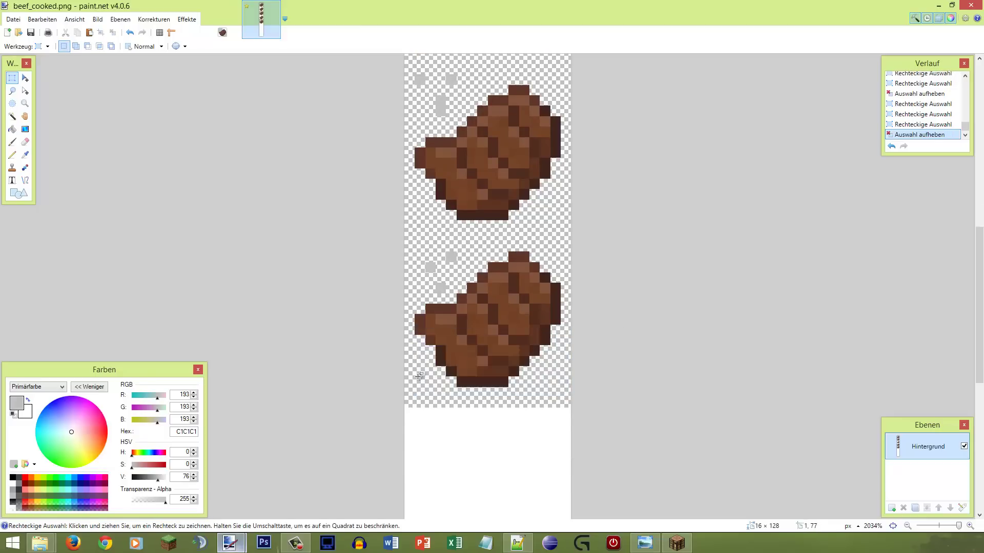
left_click_drag(403, 400, 602, 233)
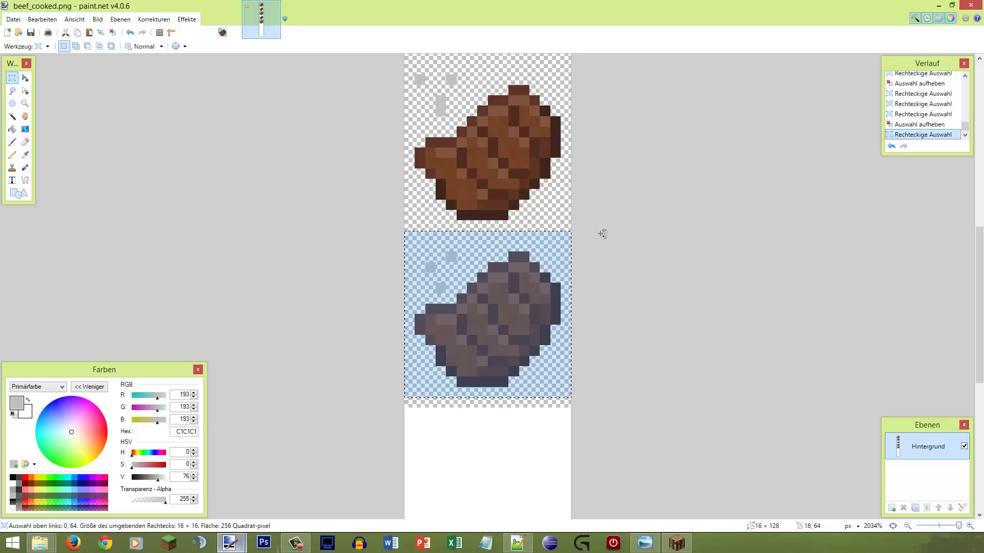
key("ctrl+v")
key("Down")
key("Down")
key("Down")
key("Down")
key("Down")
key("Down")
key("Down")
key("Down")
key("Down")
key("Down")
key("Down")
key("Down")
key("Down")
key("Down")
key("Down")
key("Down")
key("Down")
key("Down")
key("Down")
key("Up")
key("Up")
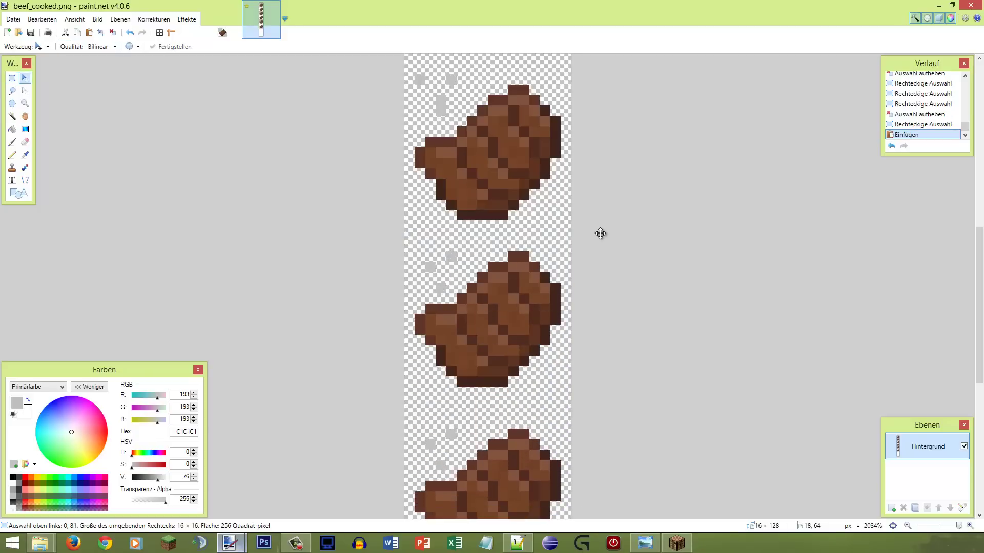
key("Up")
key("Up")
key("Up")
key("Up")
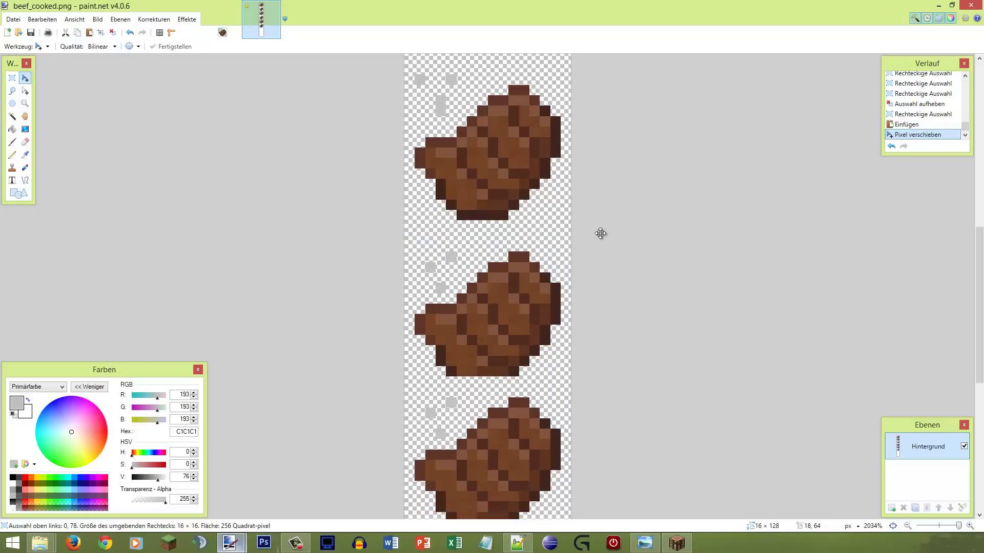
key("Down")
key("Down")
key("Down")
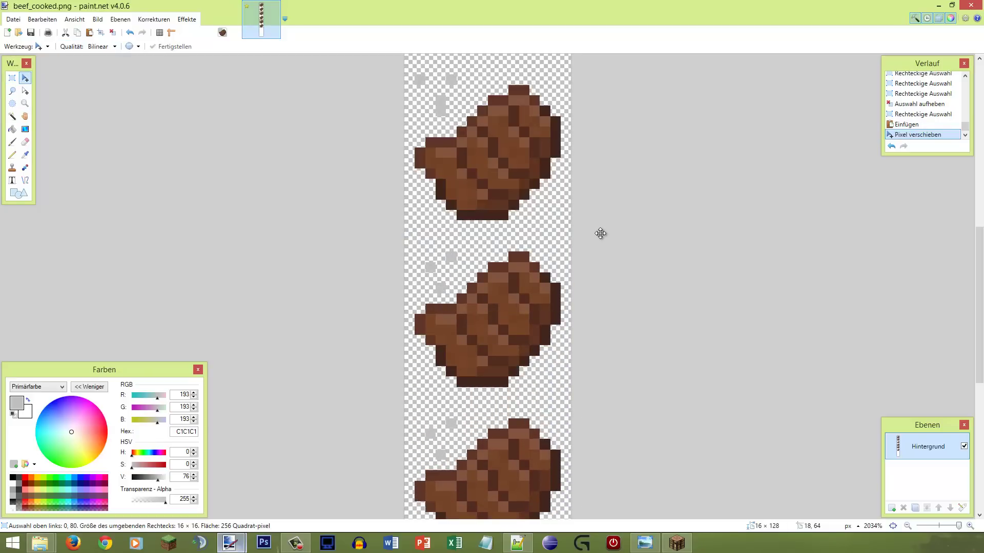
scroll(538, 253, "down", 2)
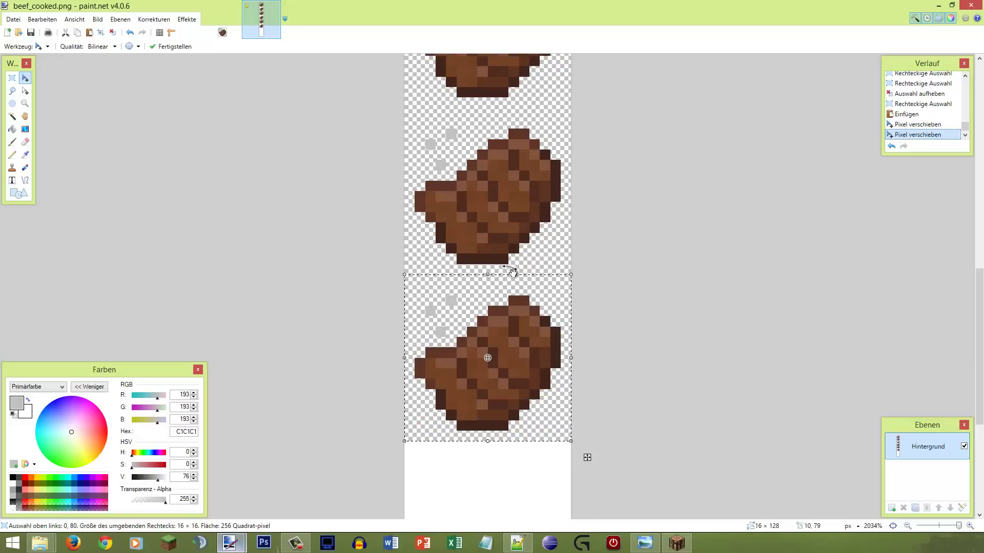
key("s")
left_click(522, 293)
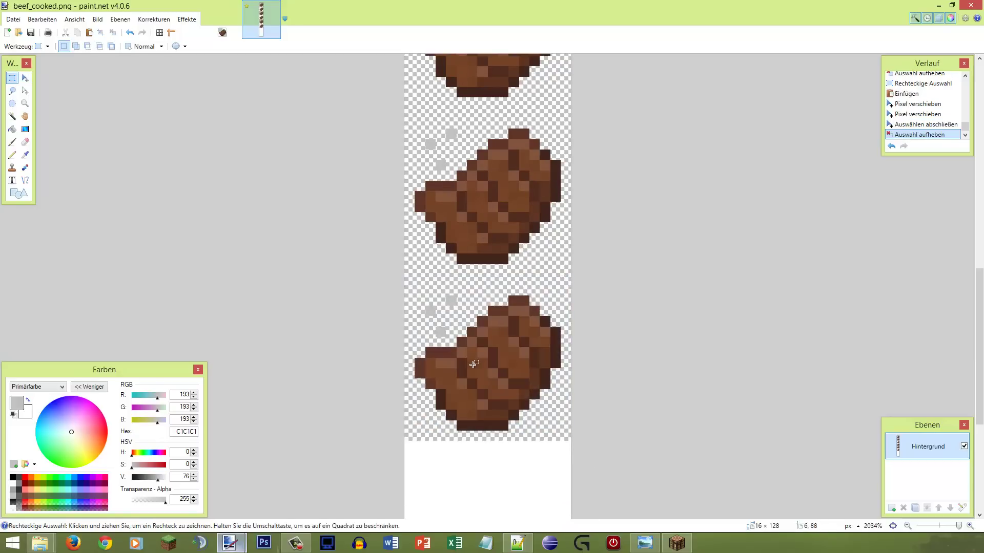
Move the upper-left smoke pixel of the sixth frame one pixel up and one pixel to the left
key("p")
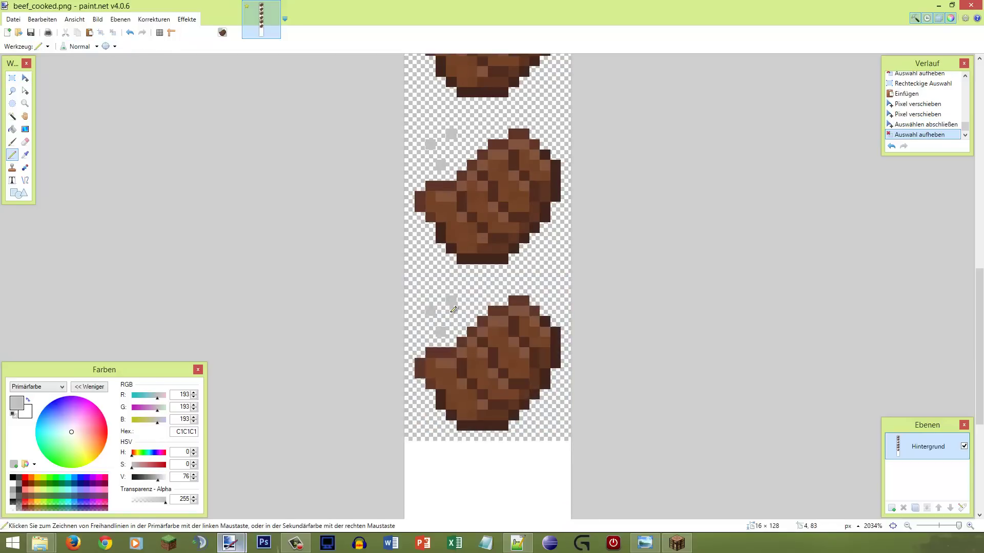
scroll(453, 291, "up", 2)
scroll(453, 307, "down", 3)
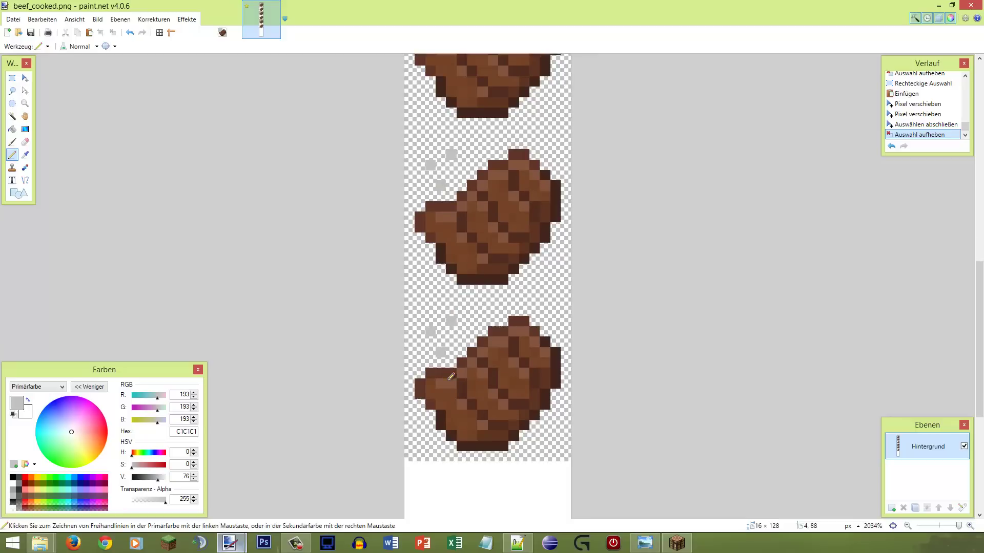
scroll(453, 333, "up", 3)
key("s")
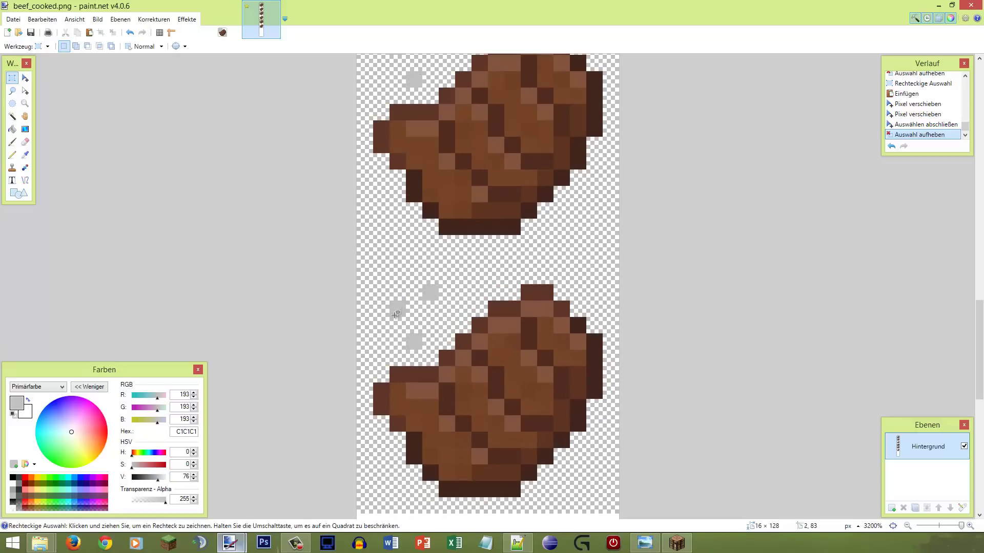
left_click_drag(397, 305, 402, 315)
key("m")
key("s")
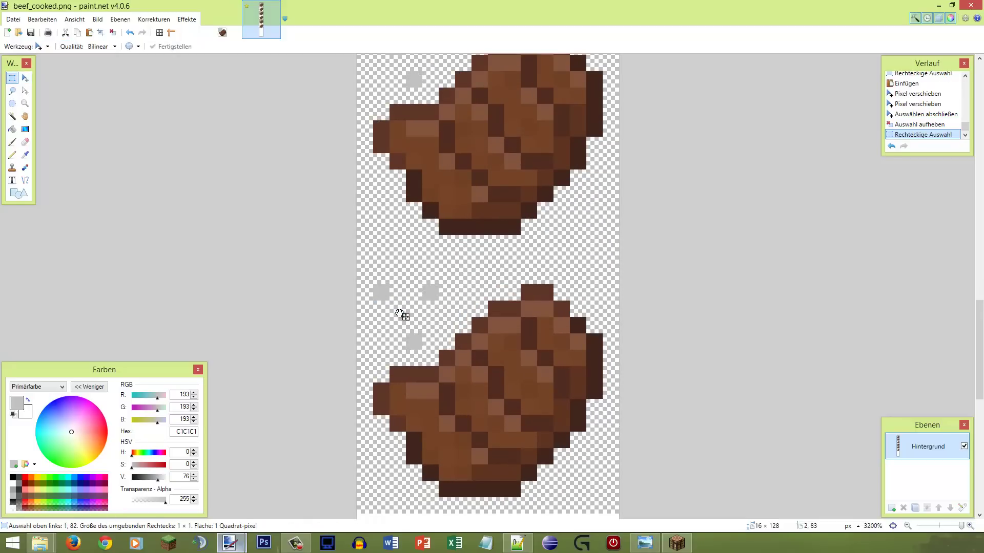
Erase the upper-right smoke pixel of the sixth frame within a narrow rectangular selection
left_click(415, 283)
key("e")
mouse_move(431, 276)
left_mouse_down()
mouse_move(430, 305)
mouse_move(429, 280)
left_mouse_up()
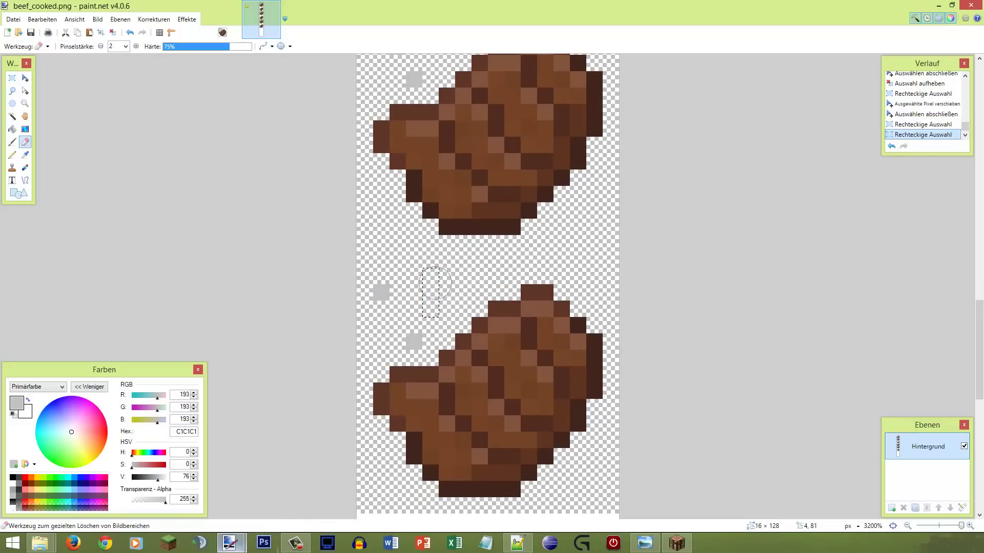
Move the gray smoke pixel at 3, 85 up one pixel to 3, 84 and clear the selection
key("ctrl+d")
key("s")
left_click_drag(411, 338, 415, 343)
key("m")
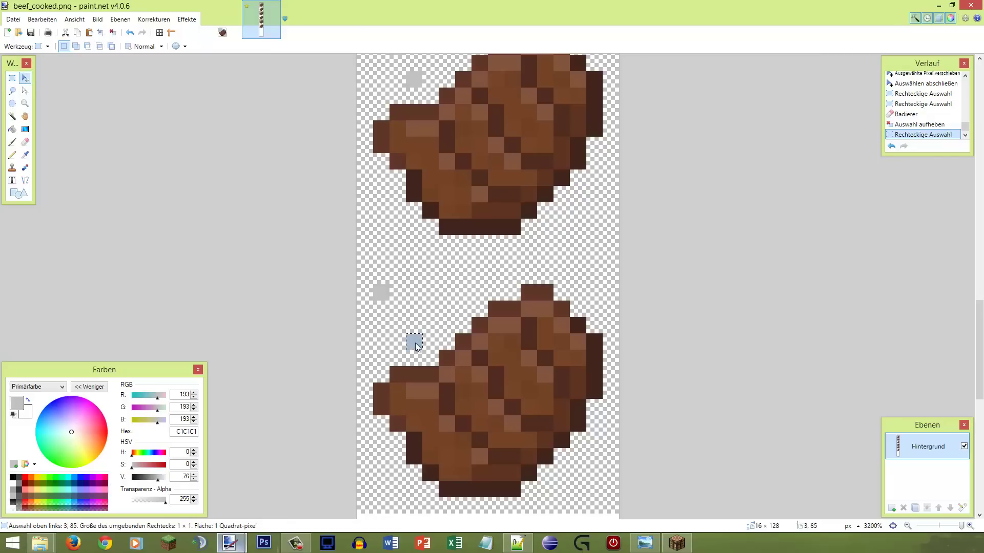
key("Up")
key("ctrl+d")
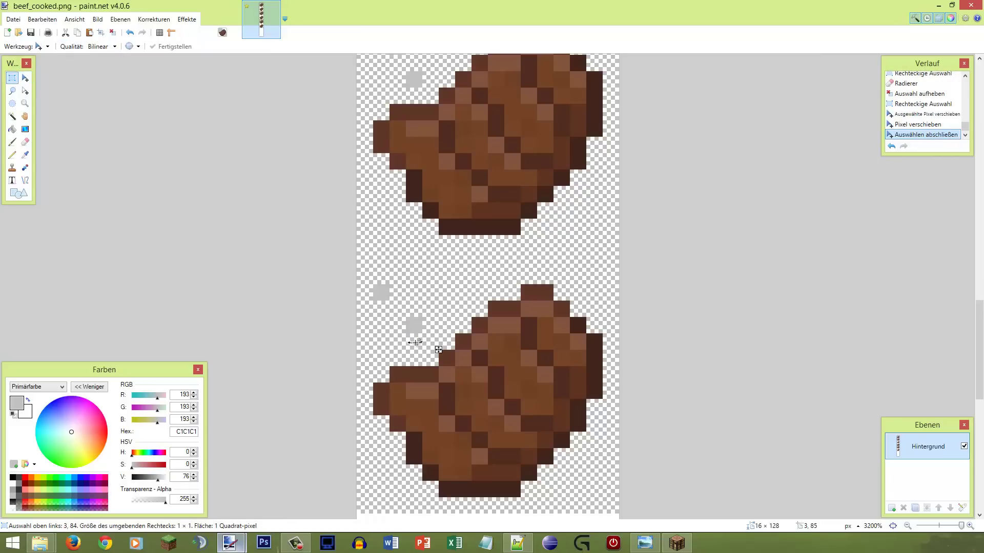
key("p")
left_click(416, 341)
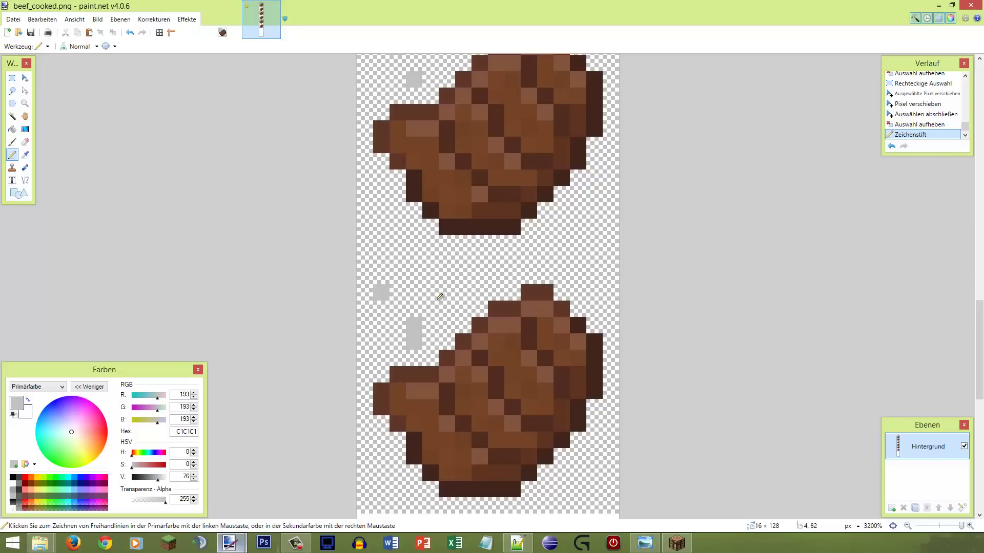
key("s")
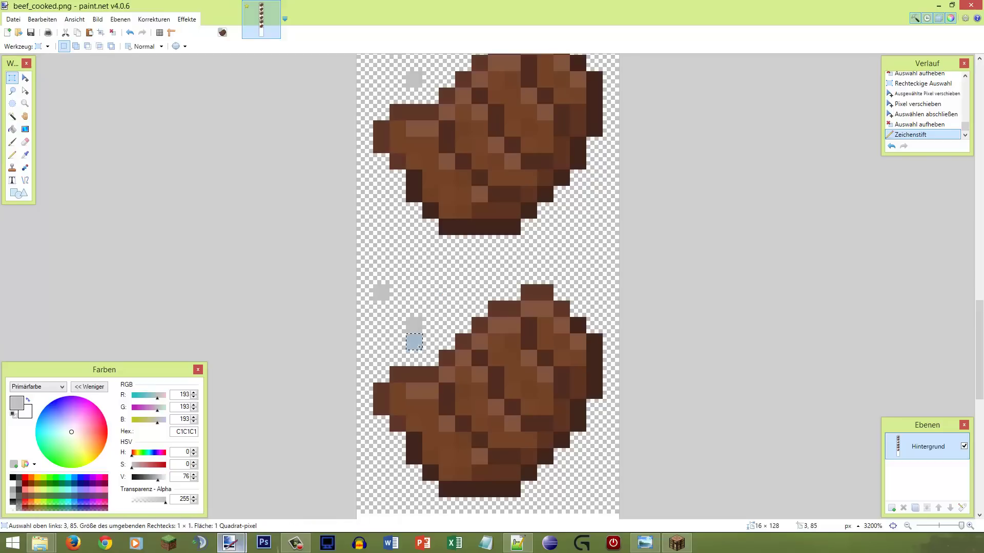
left_click_drag(400, 344, 428, 343)
key("e")
left_click(414, 343)
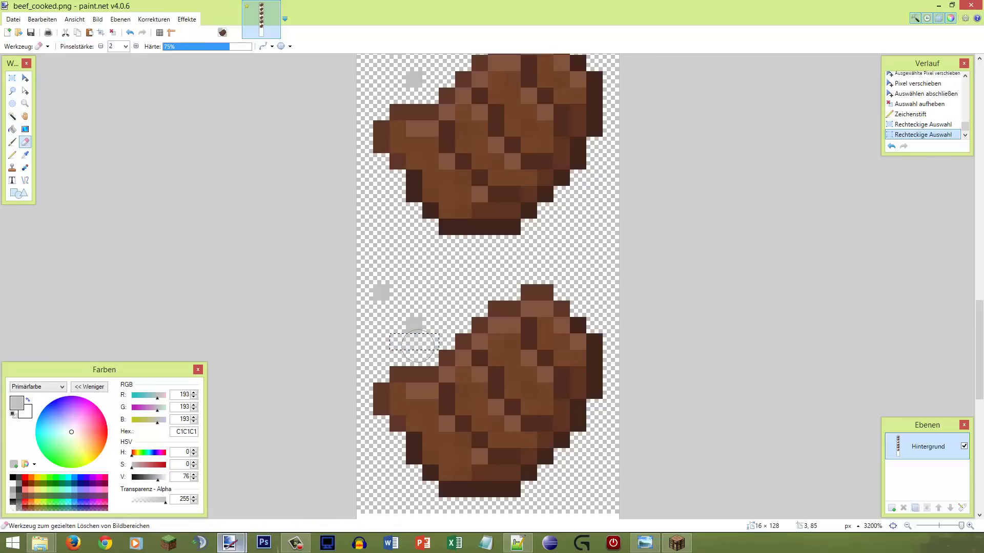
key("s")
left_click(456, 307)
Erase the gray smoke pixel at 1, 82 in the sixth steak frame and clear the selection
scroll(458, 306, "down", 4)
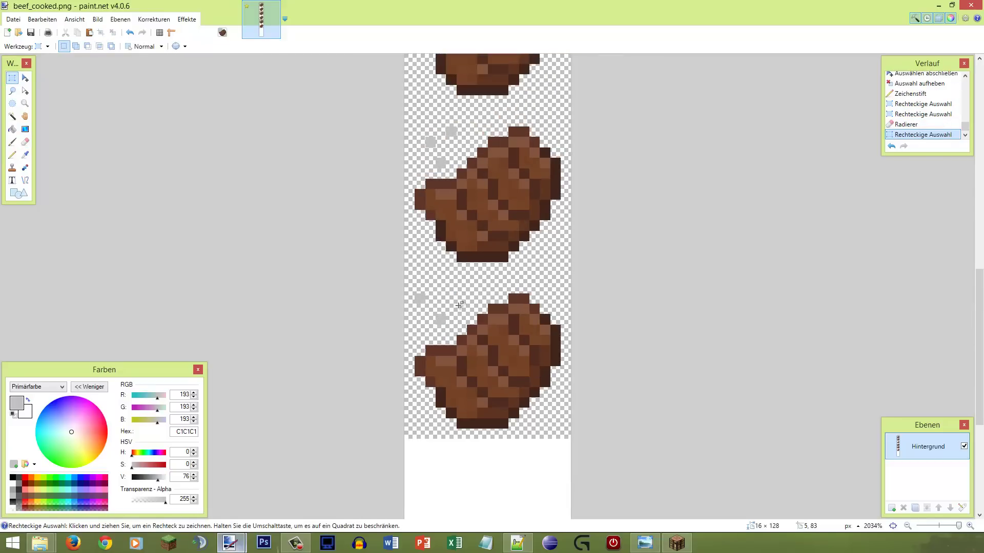
scroll(459, 305, "up", 1)
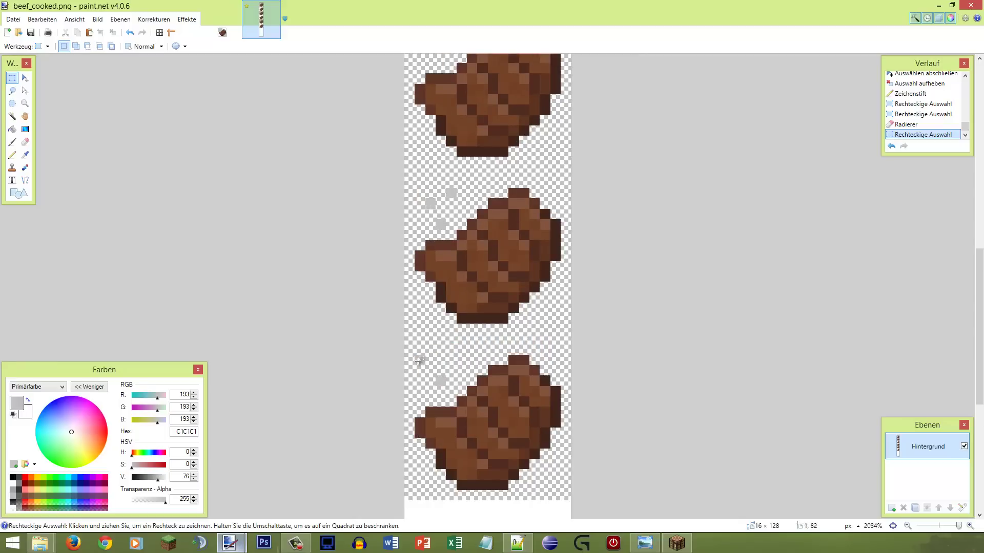
scroll(417, 360, "up", 1)
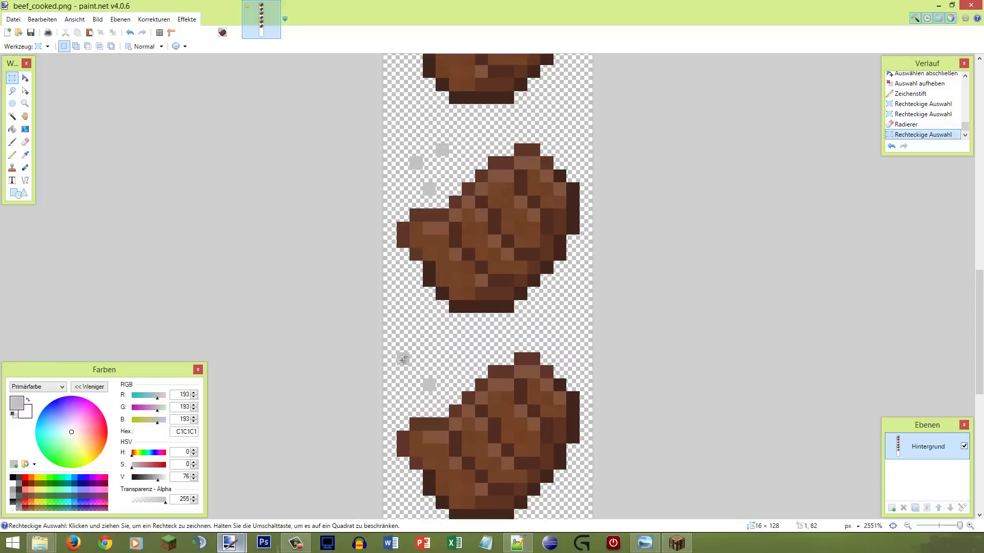
left_click_drag(402, 360, 407, 361)
left_click(461, 345)
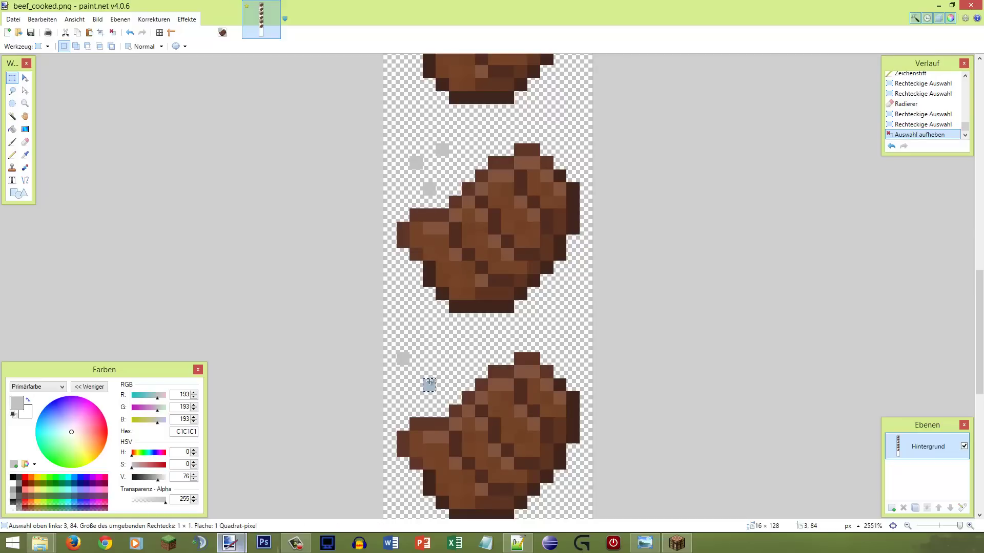
mouse_move(404, 358)
left_mouse_down()
mouse_move(404, 389)
mouse_move(404, 362)
left_mouse_up()
key("e")
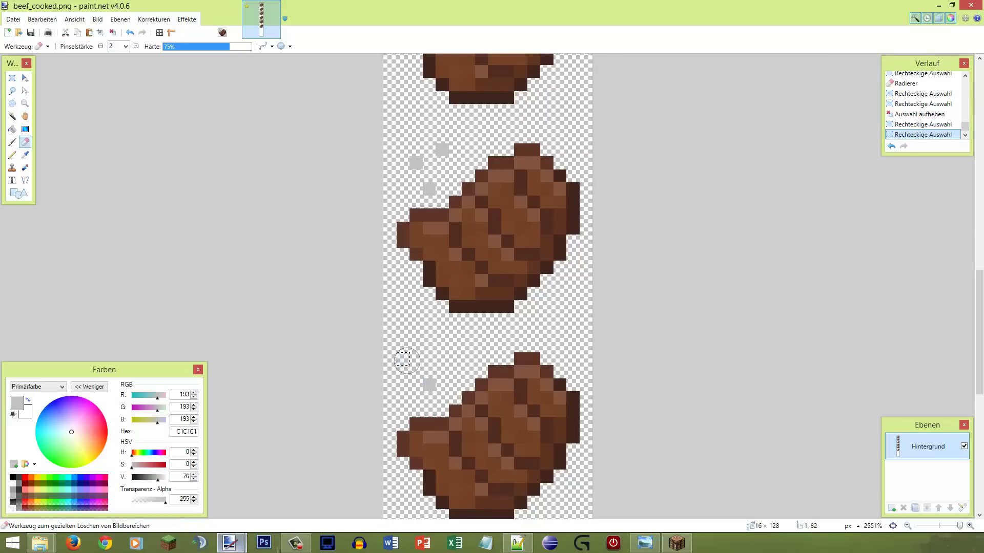
left_click(405, 358)
key("ctrl+d")
key("s")
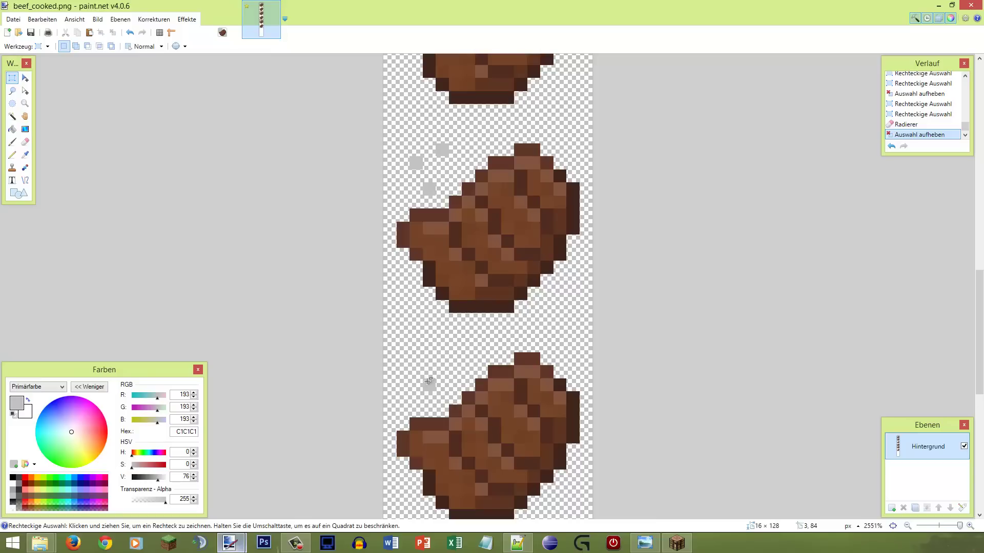
Move the gray smoke pixel at 3, 84 down one pixel to 3, 85 and clear the selection
left_click_drag(428, 381, 429, 395)
key("m")
key("s")
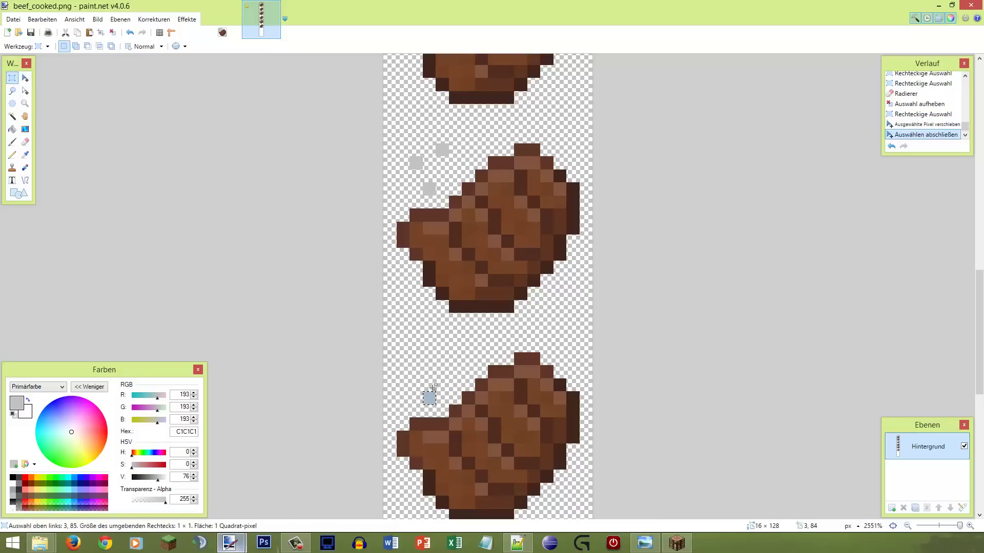
key("ctrl+d")
Draw two gray smoke pixels above the sixth steak at 2, 83 and 4, 83 with the Pencil tool
key("p")
left_click(416, 372)
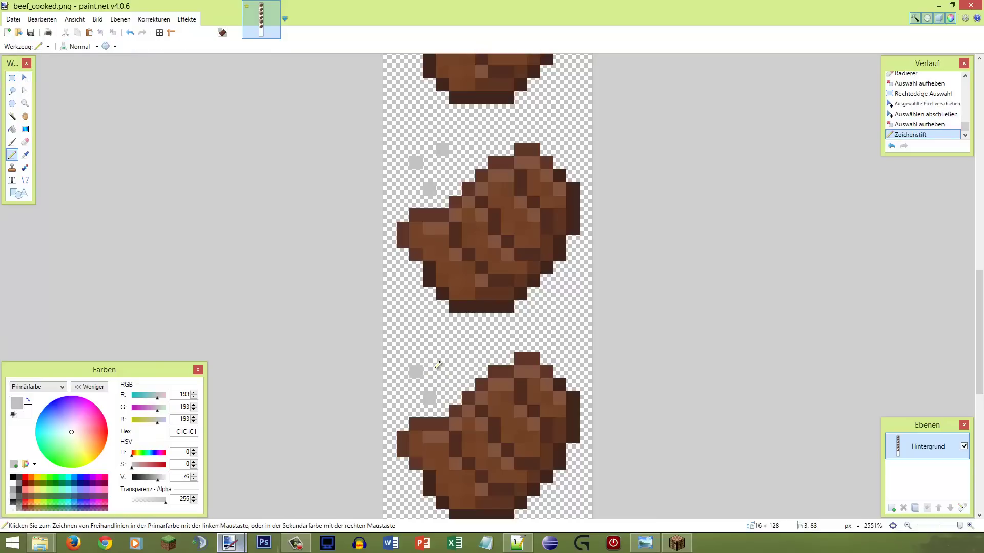
scroll(448, 364, "down", 1)
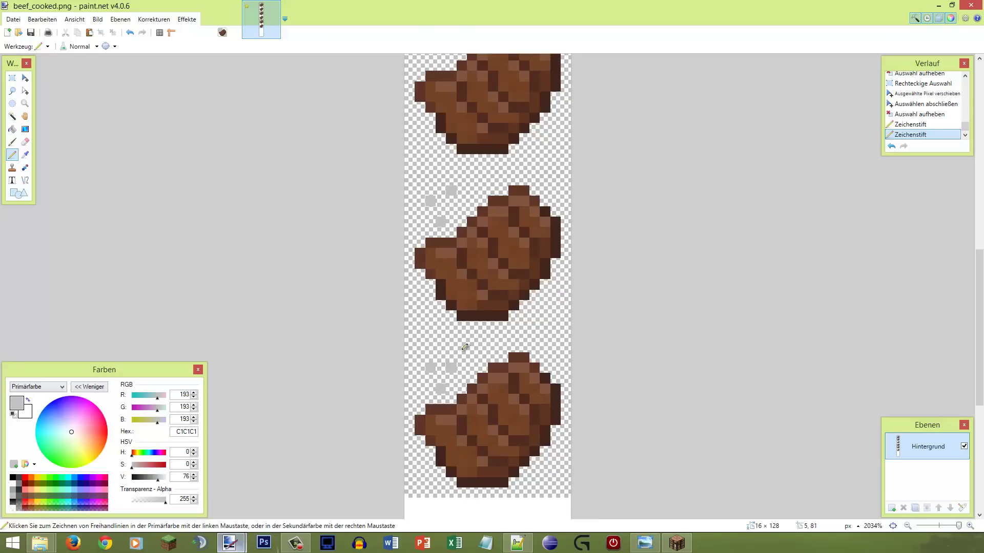
Move the gray smoke pixel at 2, 83 up one pixel to 2, 82 and clear the selection
scroll(465, 347, "up", 1)
scroll(400, 125, "down", 3)
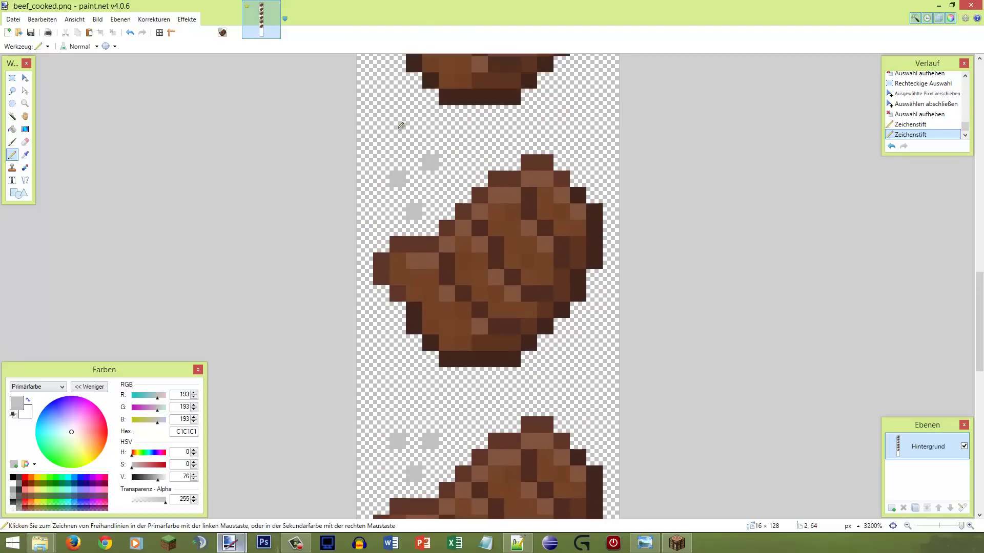
key("s")
left_click_drag(397, 443, 401, 438)
key("m")
key("Up")
key("Left")
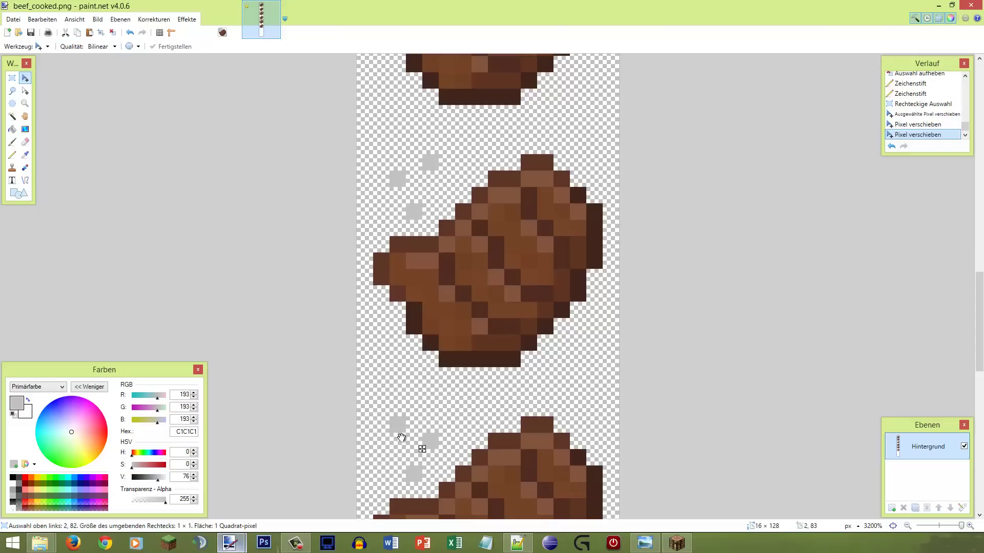
left_click(401, 438)
key("s")
left_click(436, 456)
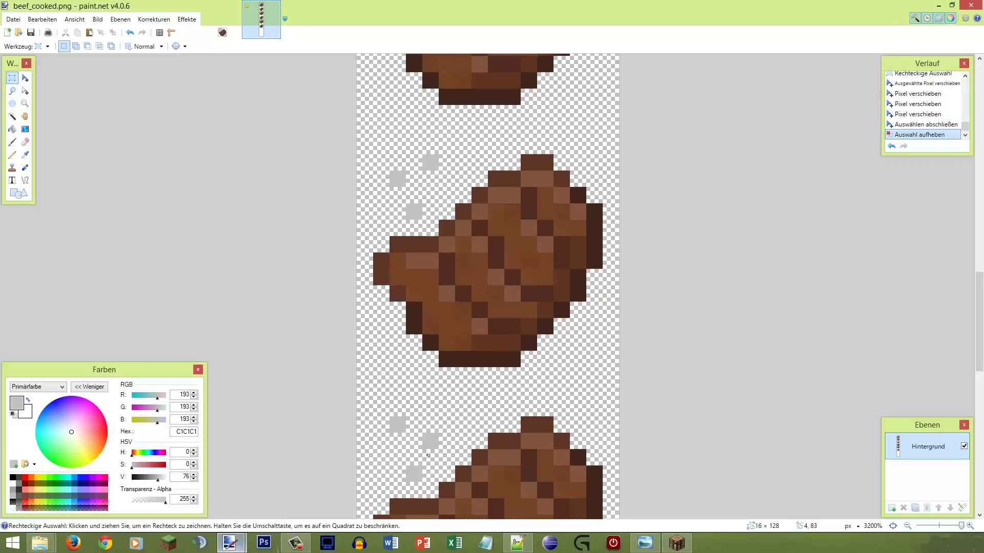
Move the gray smoke pixel at 4, 83 up two pixels to 4, 81 and clear the selection
left_click_drag(423, 434, 432, 441)
key("m")
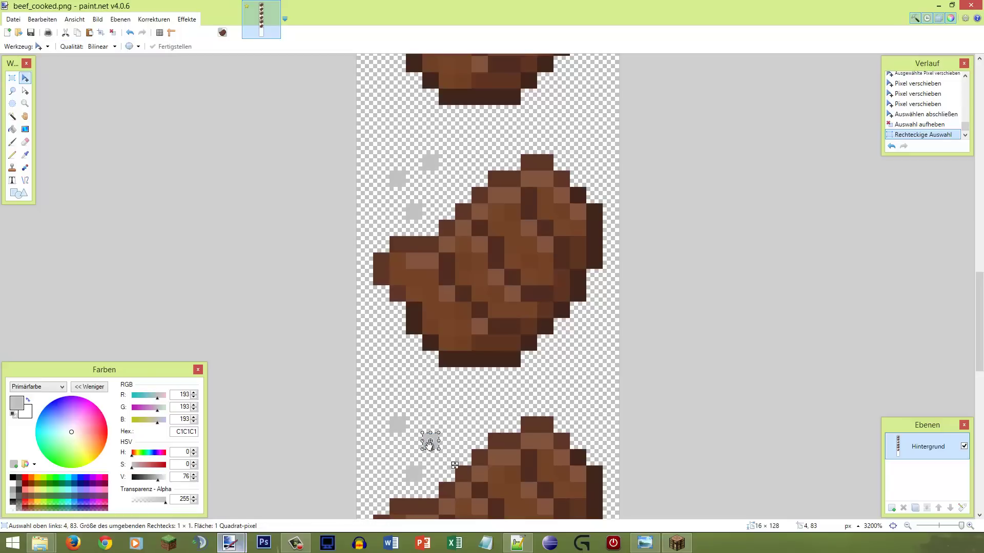
key("Up")
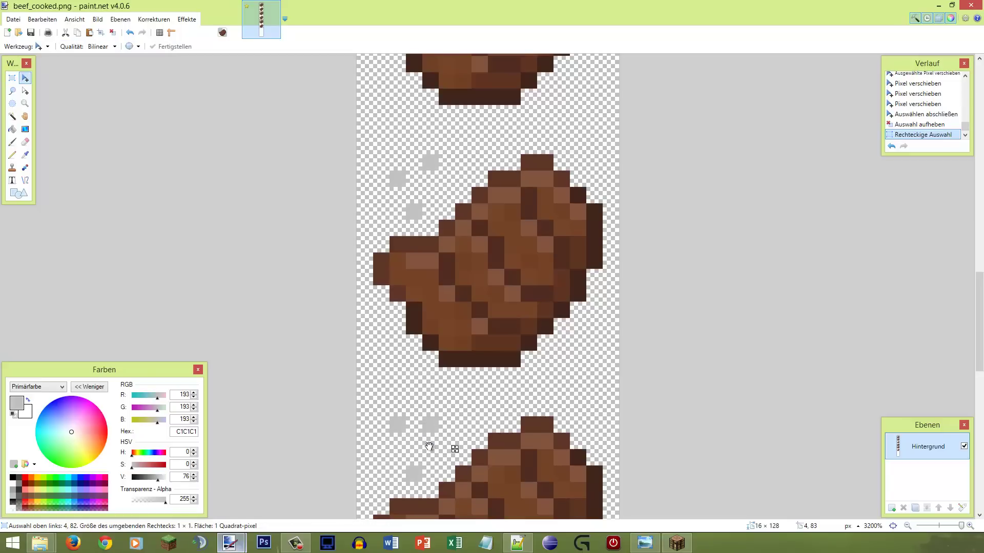
key("Up")
key("s")
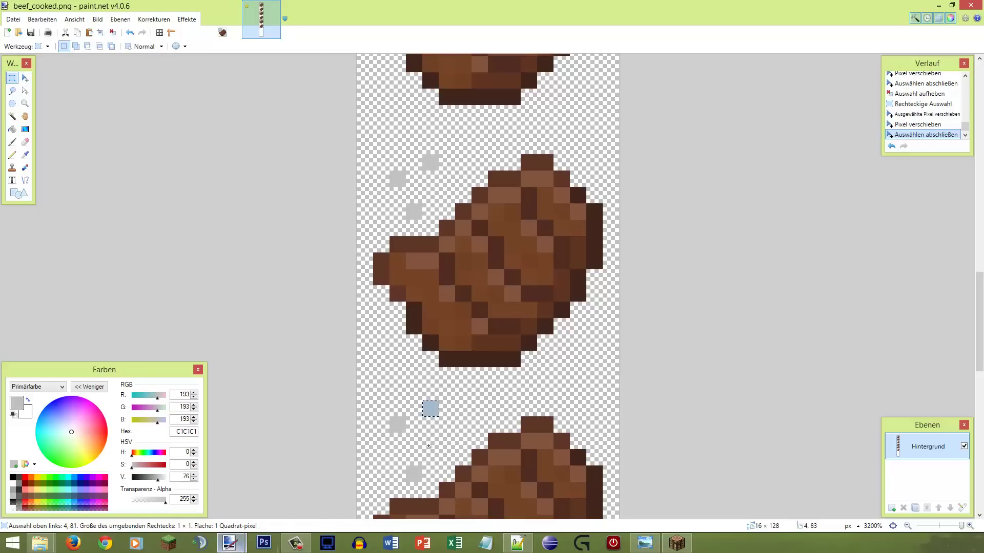
left_click(428, 446)
Move the gray smoke pixel at 3, 85 up to 3, 84 and clear the selection
left_click_drag(407, 467, 413, 472)
key("m")
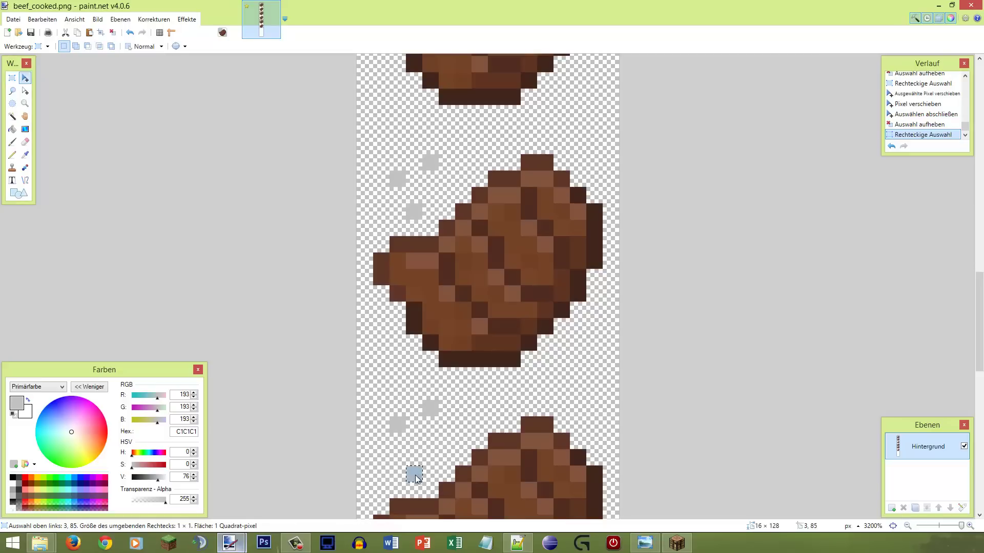
key("Up")
key("s")
left_click(415, 466)
Copy the 16 × 16 steak frame starting at 0, 80 and place the copy directly below it at 0, 96
scroll(417, 410, "down", 3)
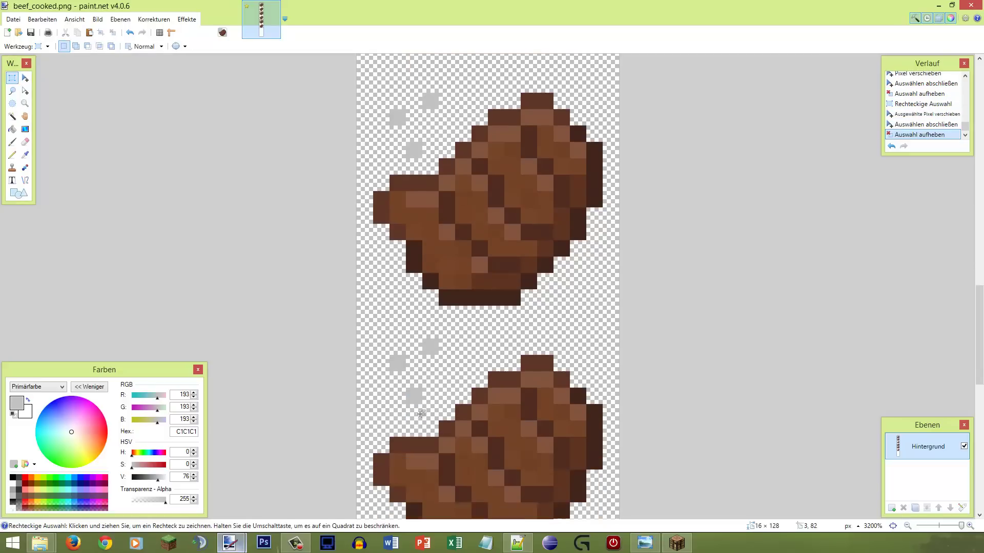
scroll(423, 393, "down", 1)
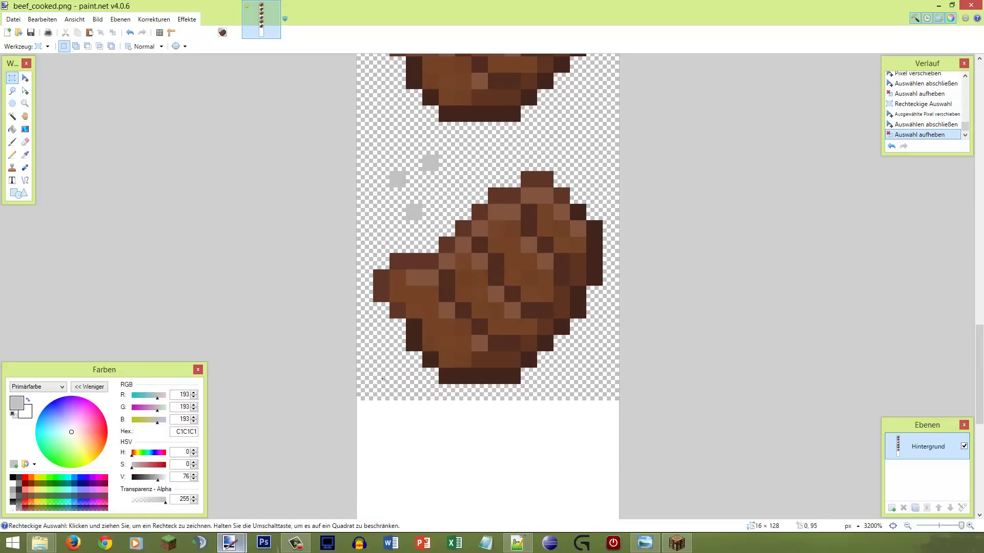
left_click_drag(356, 403, 698, 145)
scroll(682, 180, "down", 8)
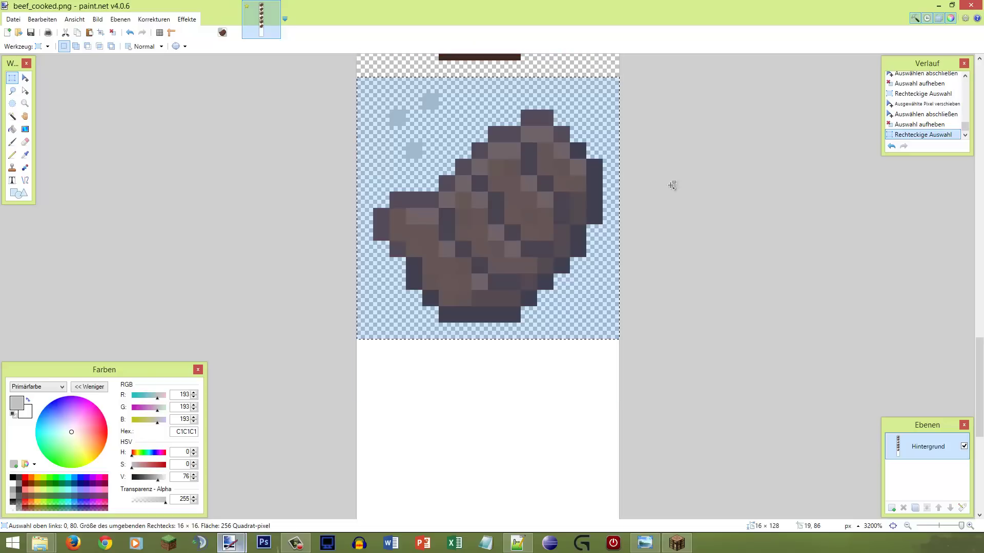
scroll(608, 292, "up", 8)
scroll(608, 292, "down", 7)
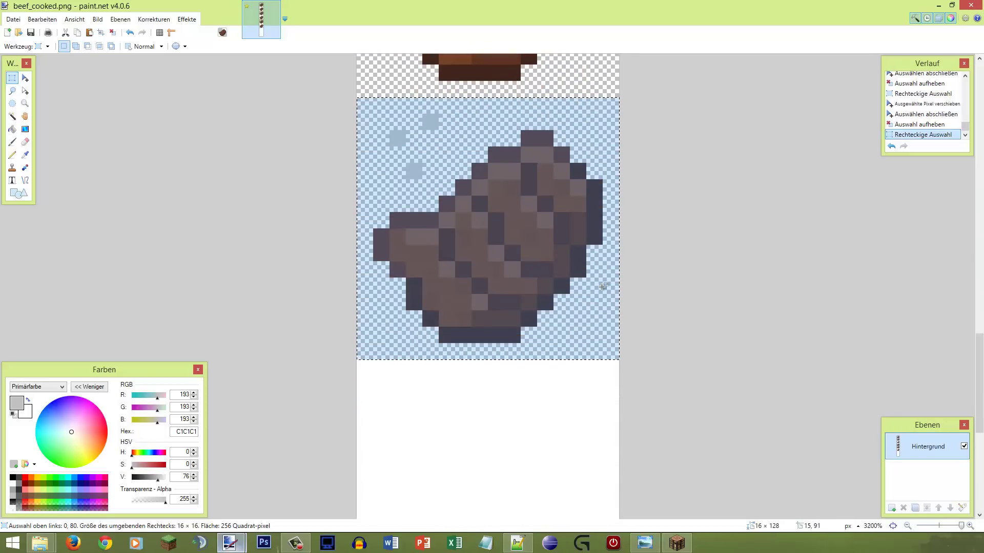
key("ctrl+c")
key("ctrl+v")
mouse_move(552, 289)
left_mouse_down()
mouse_move(555, 302)
mouse_move(560, 245)
mouse_move(568, 351)
mouse_move(555, 285)
left_mouse_up()
scroll(556, 303, "down", 5)
scroll(557, 266, "up", 2)
scroll(543, 349, "down", 5)
key("s")
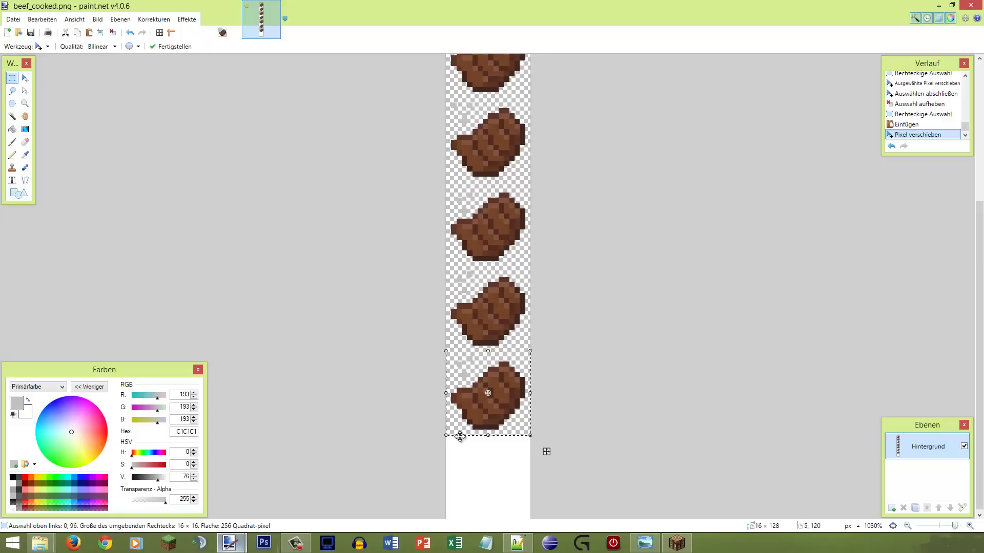
left_click_drag(453, 437, 463, 519)
left_click(464, 336)
Draw a gray smoke pixel at 3, 101 in the seventh steak frame, directly below its lowest smoke pixel
scroll(489, 172, "up", 4)
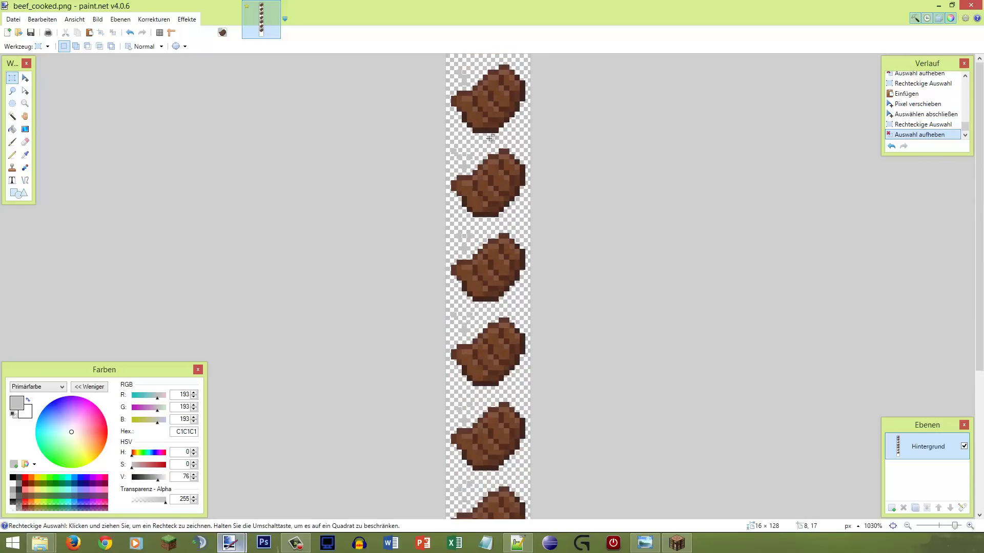
scroll(491, 115, "up", 5)
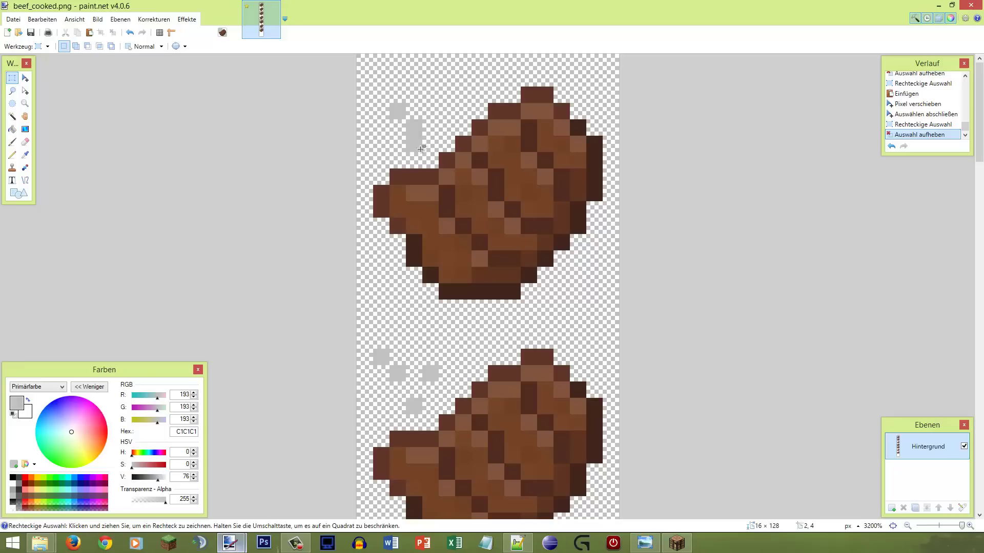
scroll(486, 265, "down", 20)
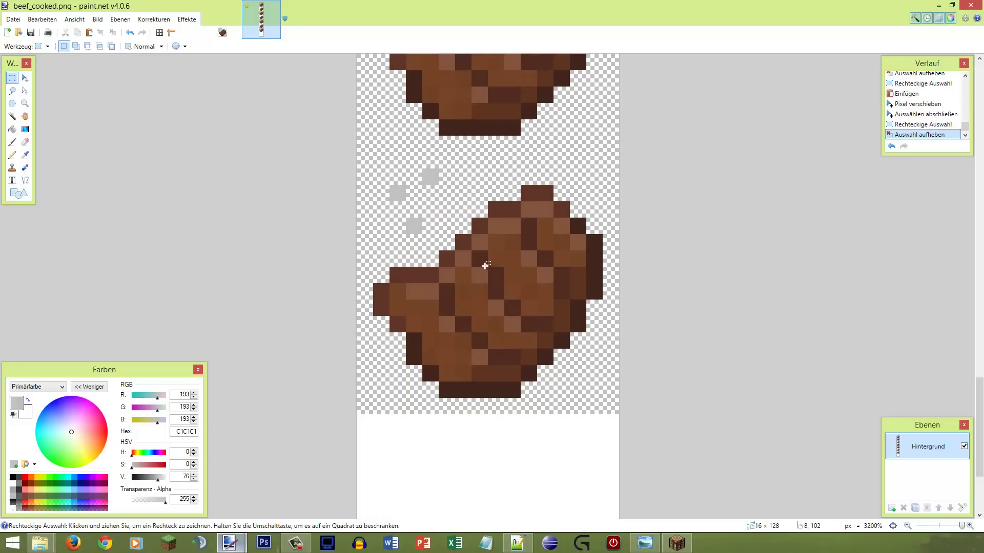
scroll(401, 322, "down", 3)
scroll(408, 317, "up", 5)
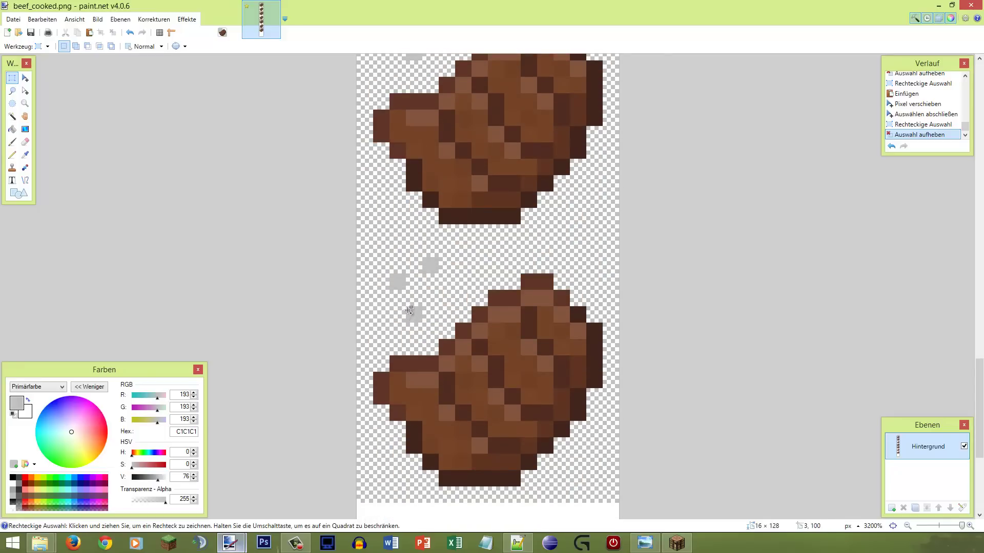
scroll(408, 310, "down", 5)
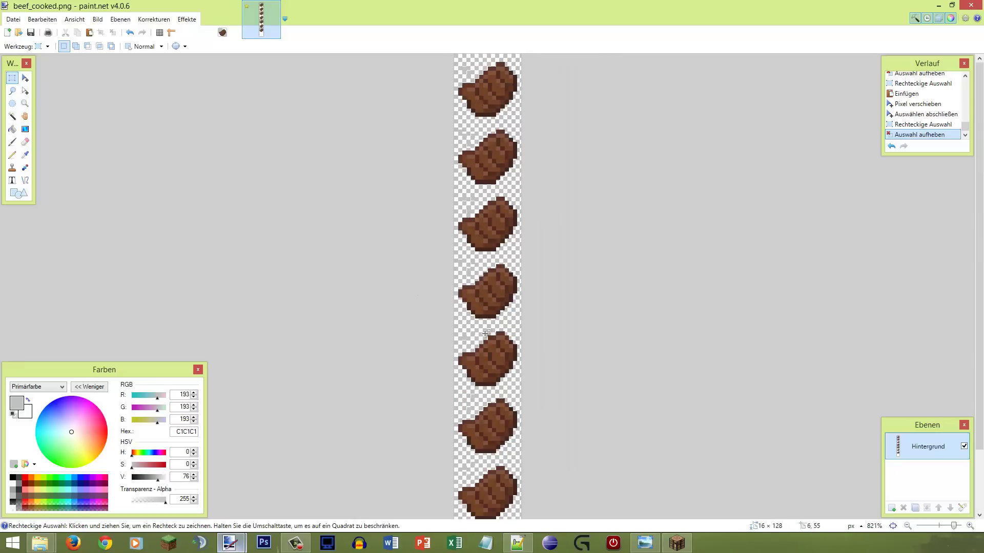
scroll(447, 344, "up", 3)
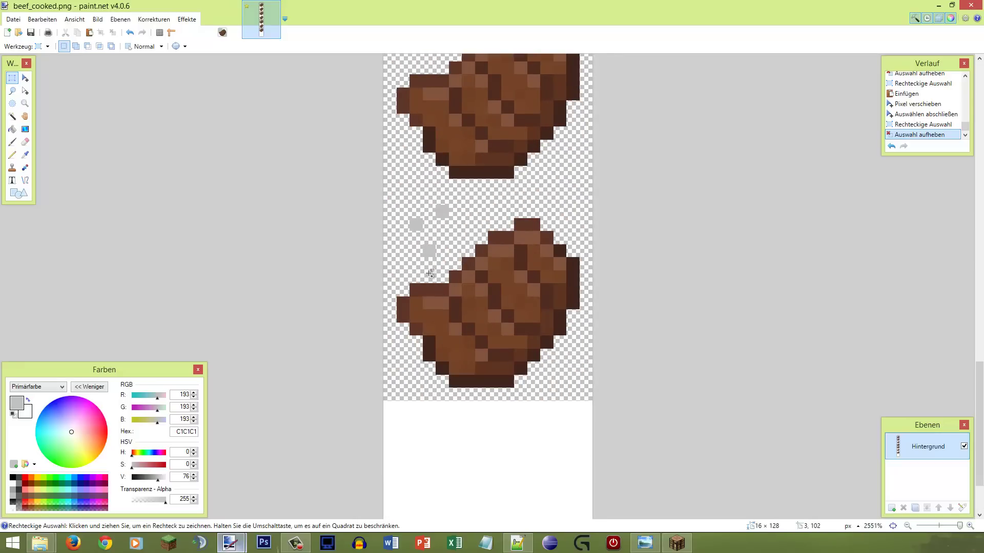
scroll(430, 274, "up", 1)
key("p")
left_click_drag(419, 263, 417, 238)
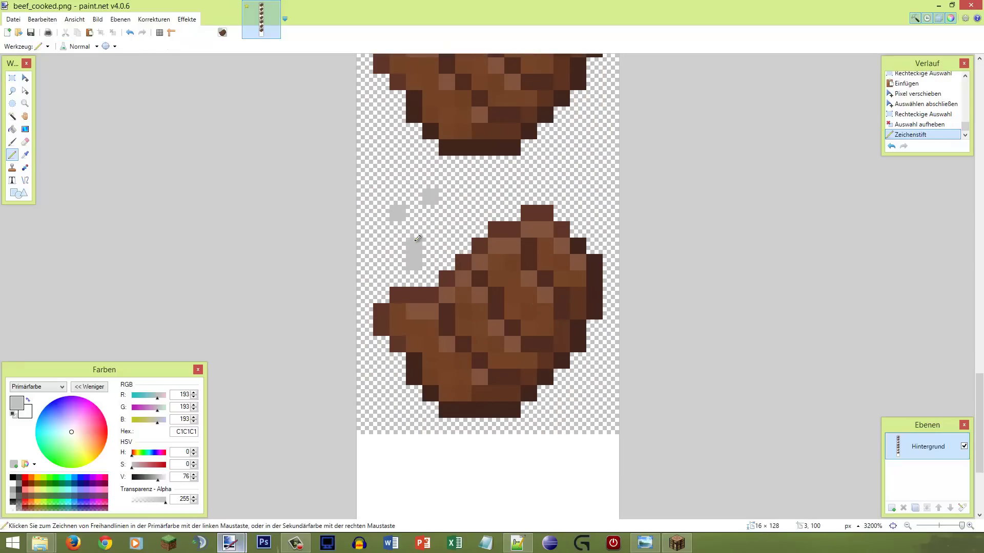
Erase the topmost gray smoke pixel at 4, 97 in the seventh steak frame
key("s")
mouse_move(422, 188)
left_mouse_down()
mouse_move(439, 205)
mouse_move(401, 219)
mouse_move(413, 248)
left_mouse_up()
key("e")
left_click(435, 200)
key("s")
left_click(432, 200)
key("e")
left_click(449, 196)
Move the gray smoke pixel at 2, 98 in the seventh frame up one pixel to 2, 97
key("s")
left_click(409, 216)
key("m")
key("Up")
key("s")
Move the gray smoke pixel at 3, 100 in the seventh frame up one pixel to 3, 99
key("s")
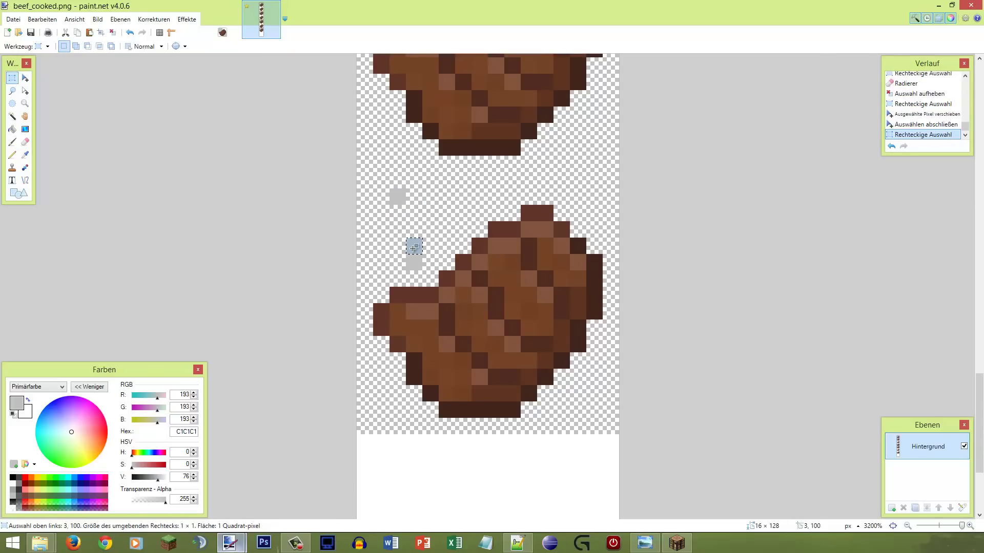
key("m")
key("Up")
key("s")
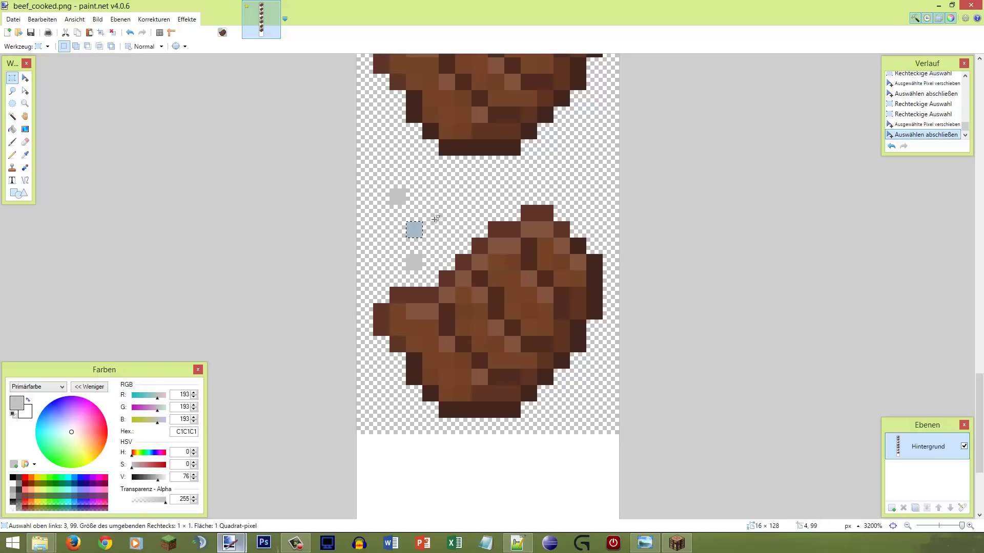
Move the gray smoke pixel at 3, 99 in the seventh steak frame one pixel up and one pixel right to 4, 98
left_click(434, 218)
scroll(435, 241, "up", 1)
scroll(433, 261, "down", 1)
scroll(433, 267, "down", 3)
scroll(433, 274, "up", 5)
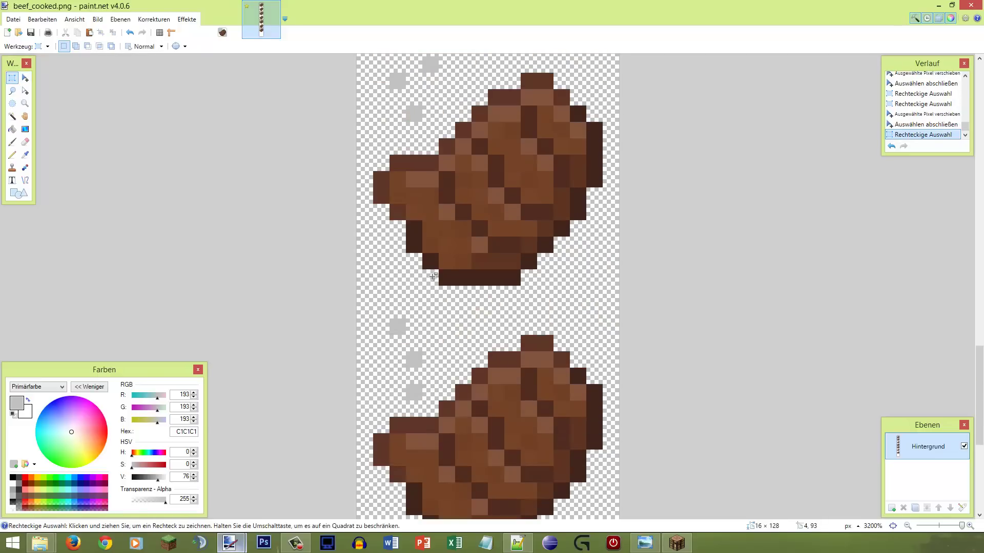
left_click_drag(414, 355, 417, 358)
key("m")
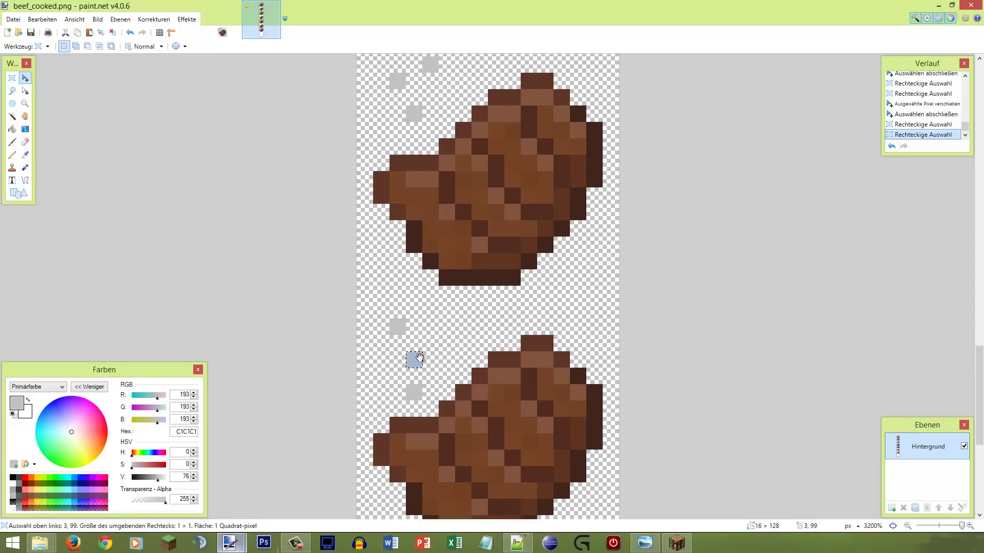
key("Up")
key("Right")
key("s")
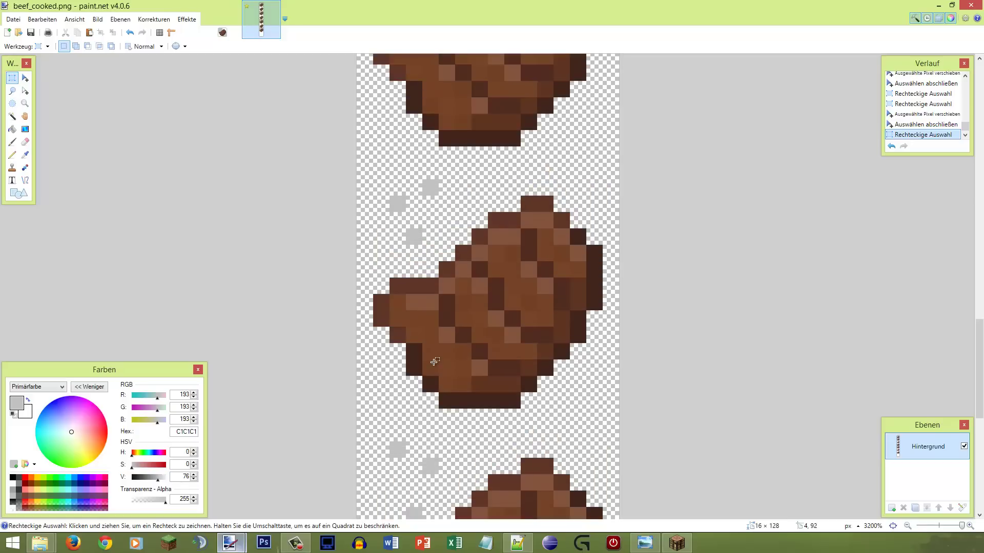
Compare the smoke pixel positions across all stacked steak frames
scroll(435, 362, "up", 2)
scroll(435, 361, "down", 2)
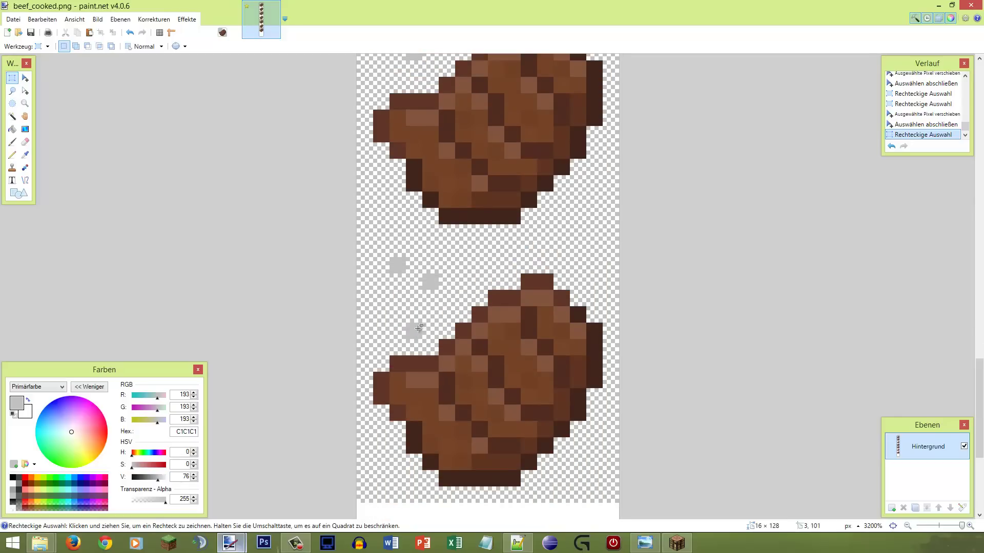
scroll(419, 323, "down", 5)
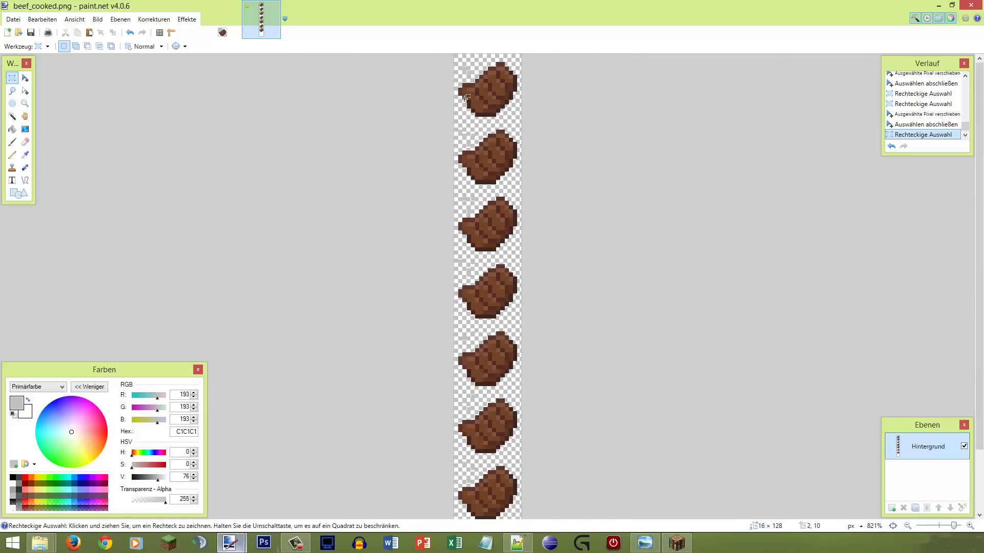
scroll(478, 125, "up", 4)
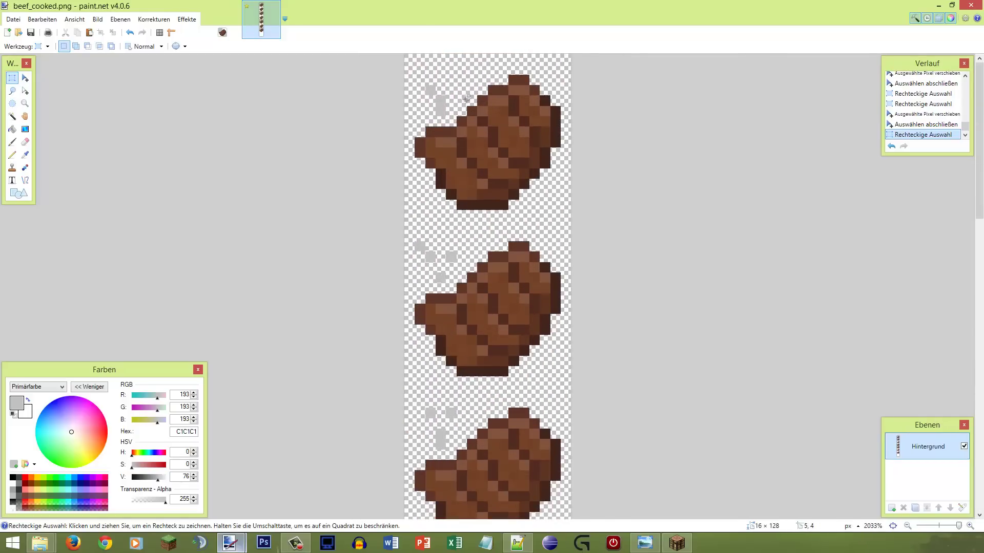
scroll(465, 97, "down", 15)
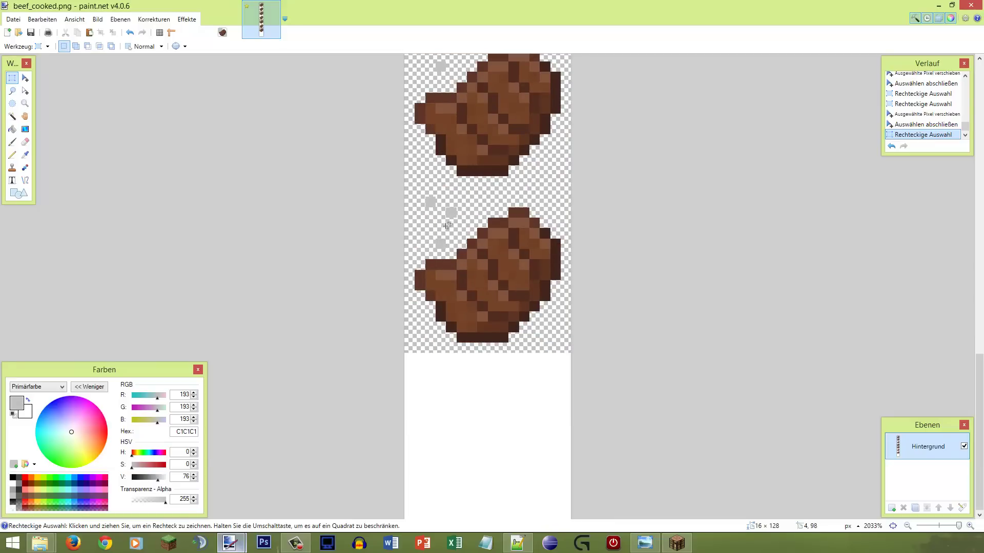
scroll(447, 225, "up", 10)
scroll(440, 252, "down", 10)
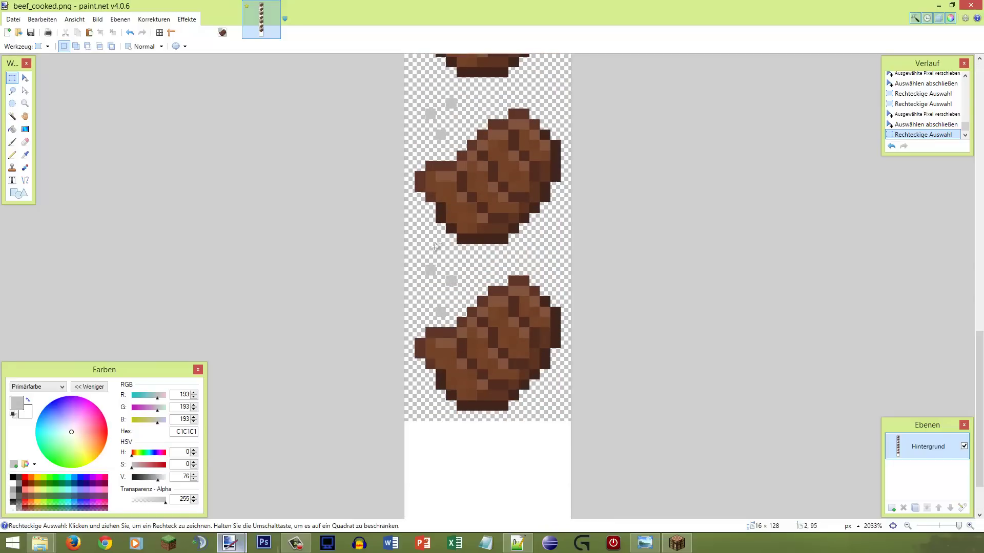
Copy the 16 × 16 seventh steak frame at 0, 96 and place the copy directly below it at 0, 112
left_click_drag(410, 358, 570, 170)
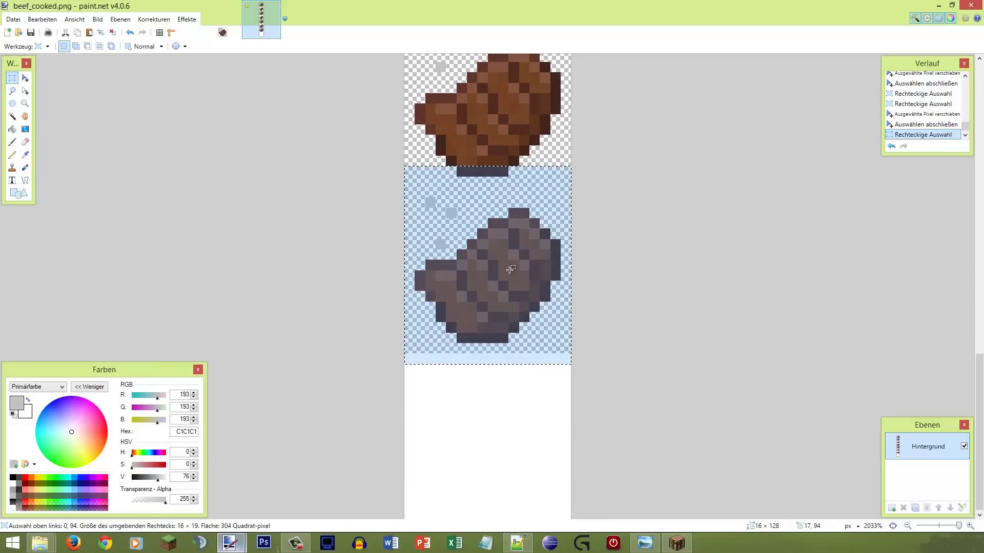
left_click(415, 354)
left_click_drag(407, 352, 583, 194)
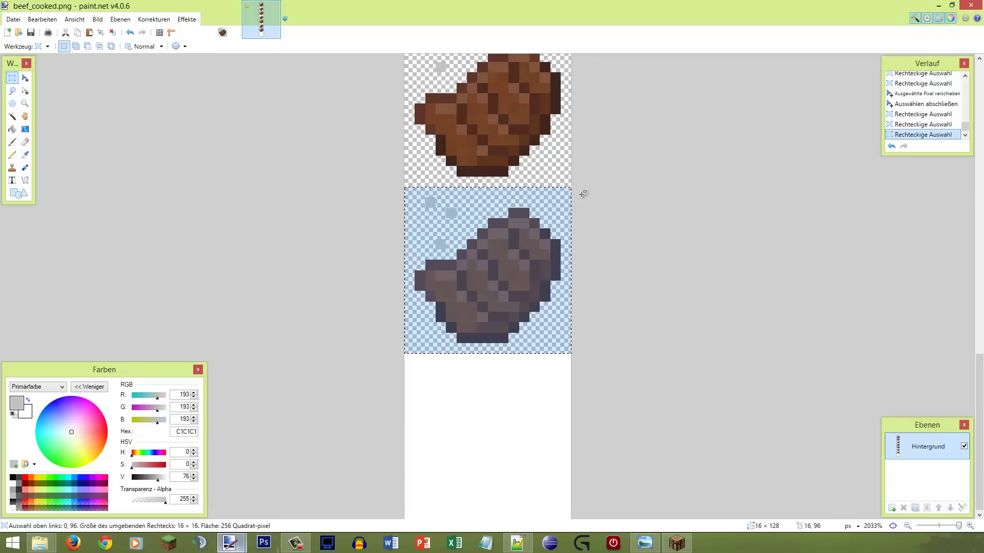
key("ctrl+c")
key("ctrl+v")
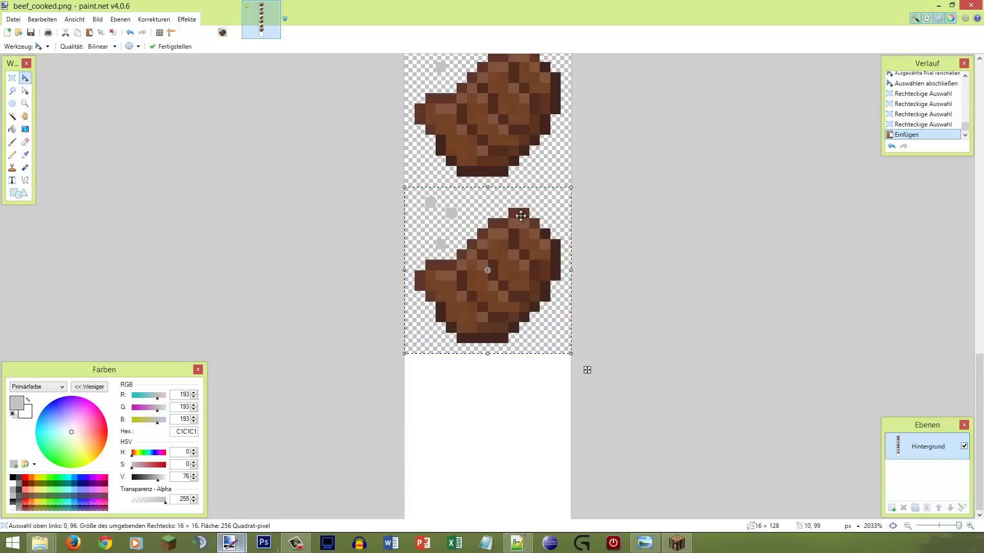
left_click_drag(519, 216, 520, 382)
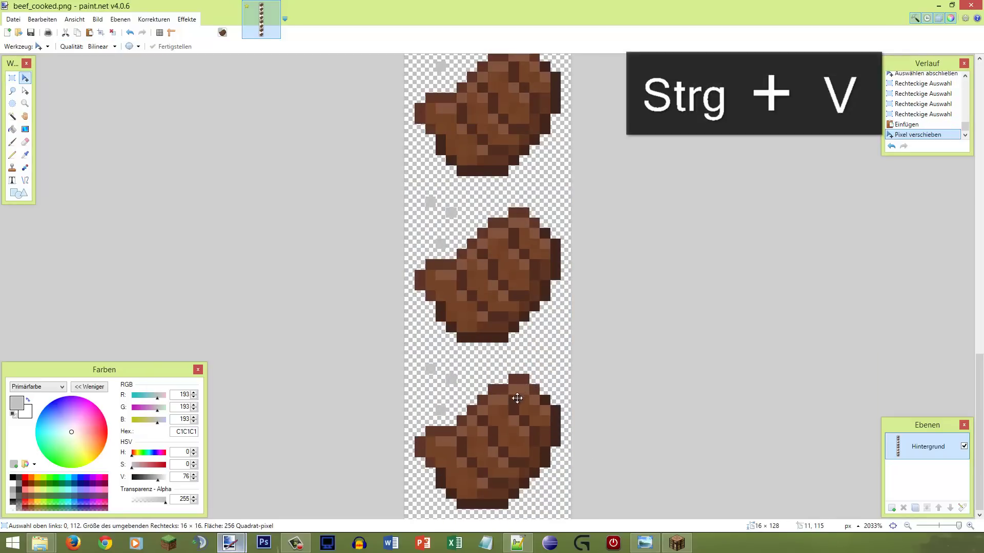
key("s")
left_click(494, 406)
Move the gray smoke pixel at 3, 117 in the eighth steak frame up one pixel to 3, 116
scroll(444, 413, "up", 2)
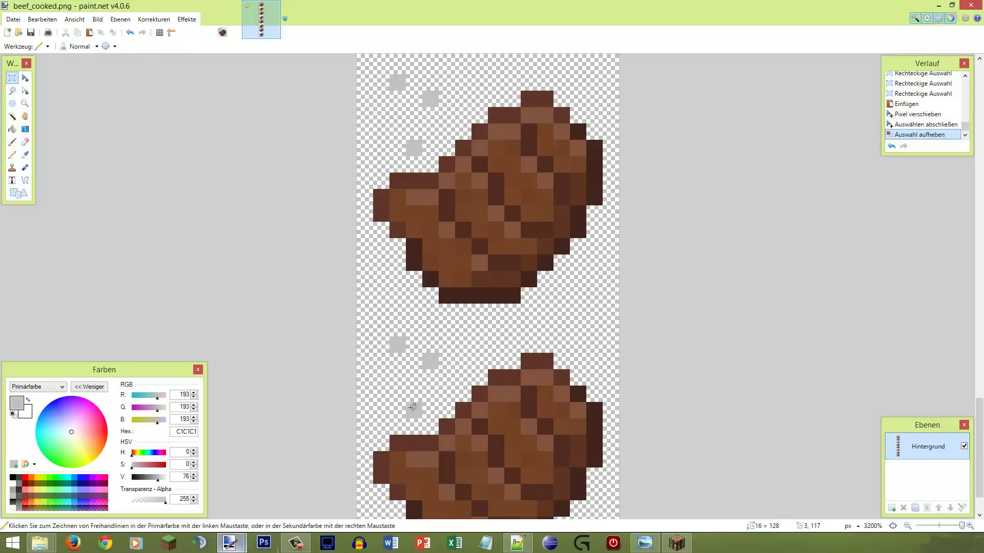
left_click_drag(412, 406, 421, 413)
key("m")
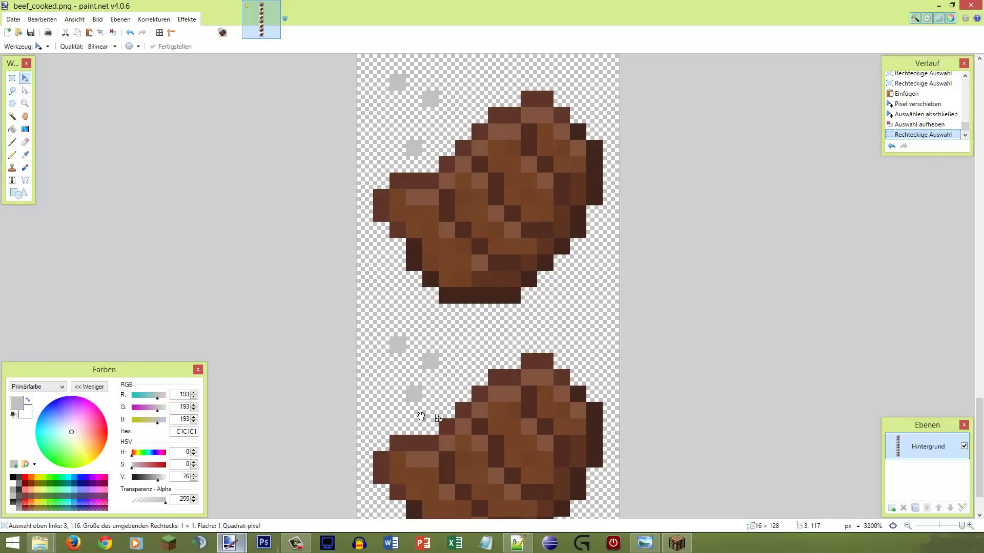
key("Left")
key("Up")
key("Up")
key("Down")
key("Right")
key("s")
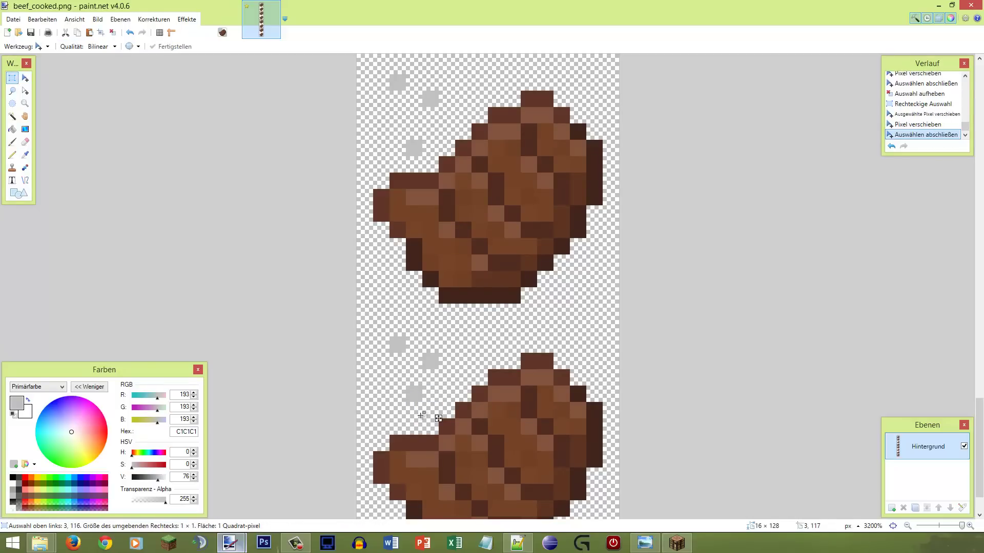
Draw a gray smoke pixel at 3, 117 in the eighth steak frame
key("ctrl+d")
key("p")
left_click(417, 410)
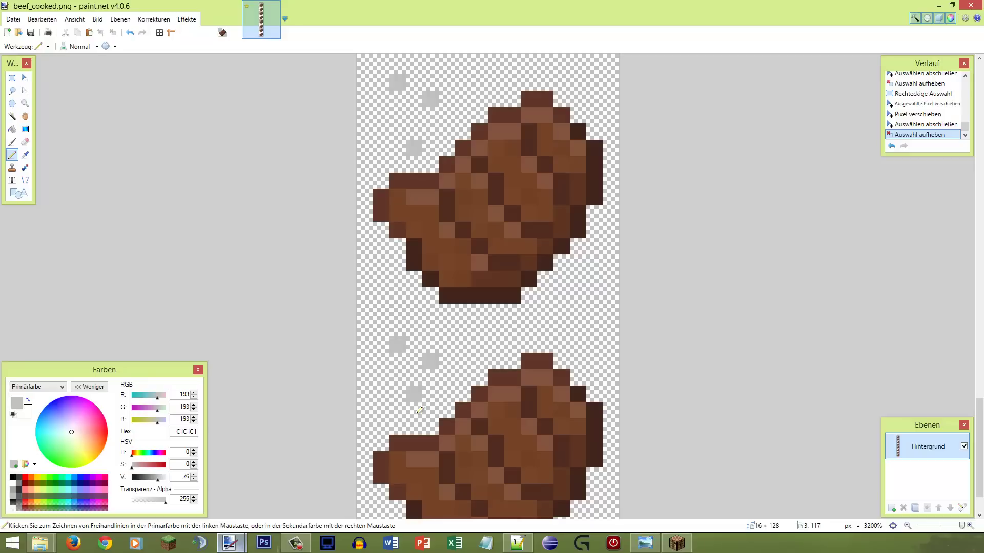
Erase the two upper gray smoke pixels at 2, 113 and 4, 114 in the eighth steak frame and save the image
key("s")
mouse_move(437, 339)
left_mouse_down()
mouse_move(390, 366)
mouse_move(443, 357)
mouse_move(378, 361)
mouse_move(408, 340)
mouse_move(462, 352)
left_mouse_up()
key("e")
key("s")
key("ctrl+d")
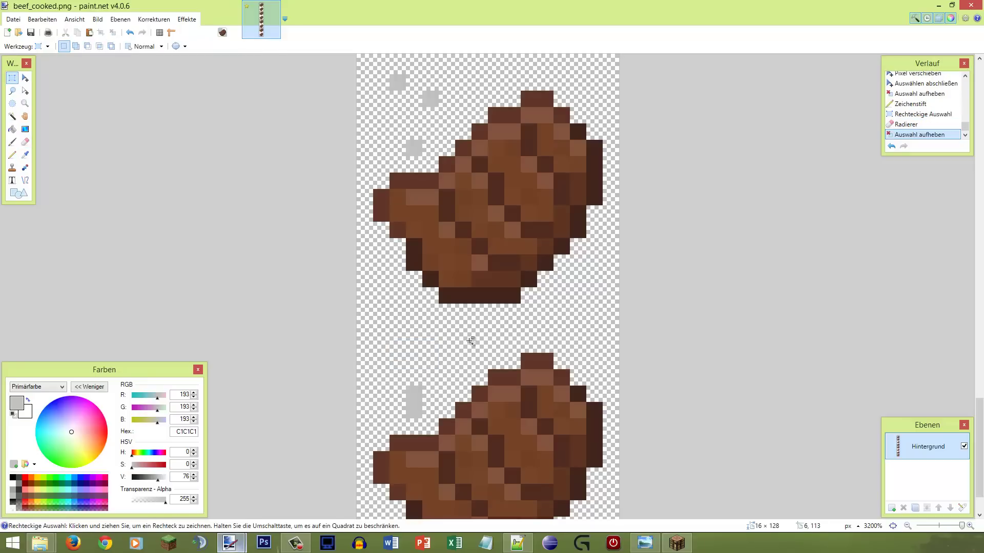
scroll(468, 334, "down", 5)
key("ctrl+s")
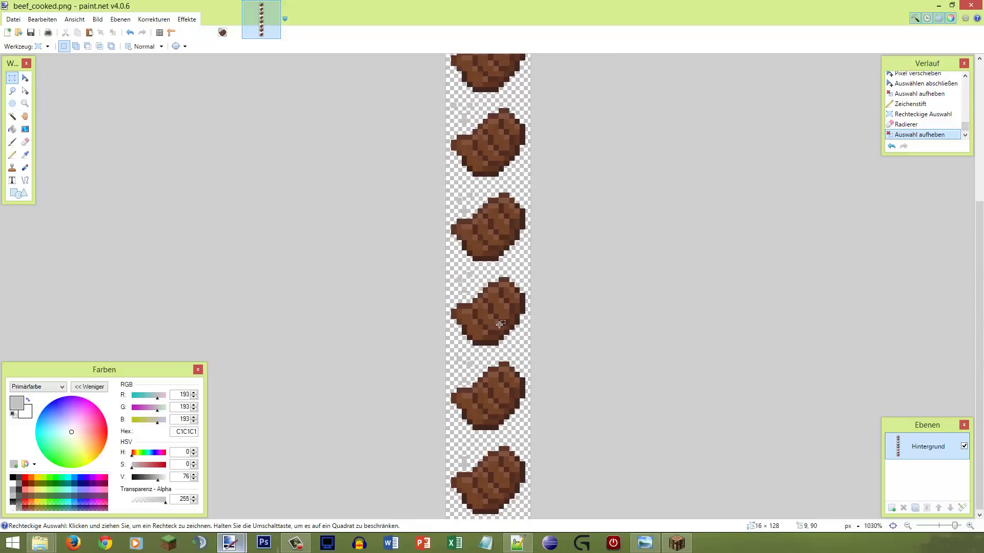
Erase the lower gray smoke pixel at 3, 117 in the eighth steak frame and save the image
scroll(508, 327, "up", 3)
scroll(505, 326, "down", 3)
scroll(412, 396, "up", 5, "ctrl")
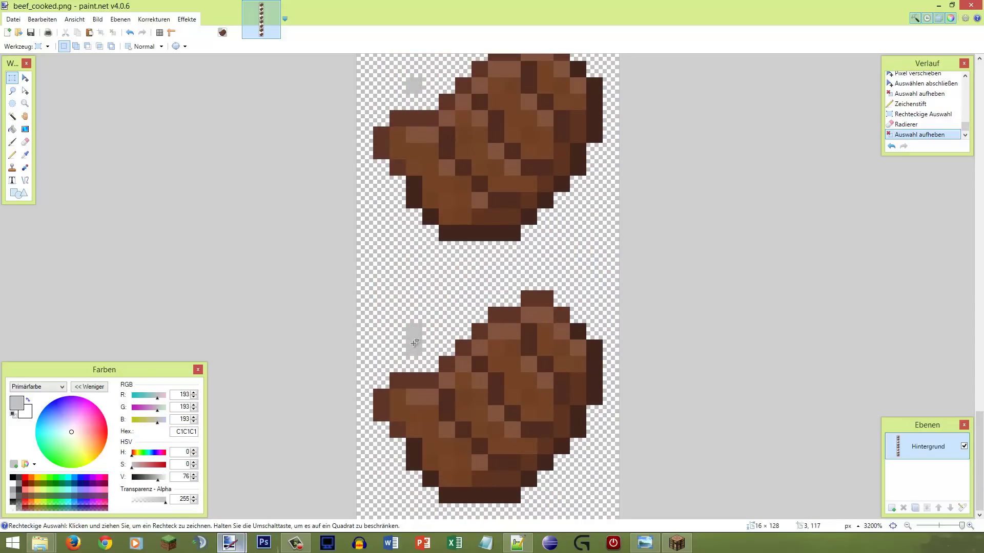
scroll(414, 343, "up", 3)
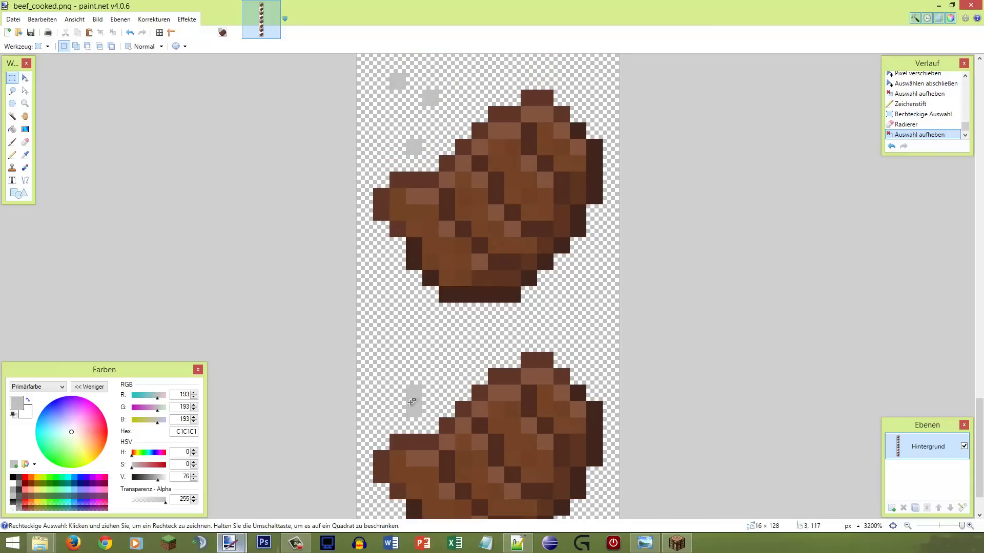
mouse_move(411, 402)
left_mouse_down()
mouse_move(421, 416)
mouse_move(412, 405)
left_mouse_up()
key("e")
key("s")
left_click(455, 387)
key("ctrl+s")
scroll(475, 367, "down", 5)
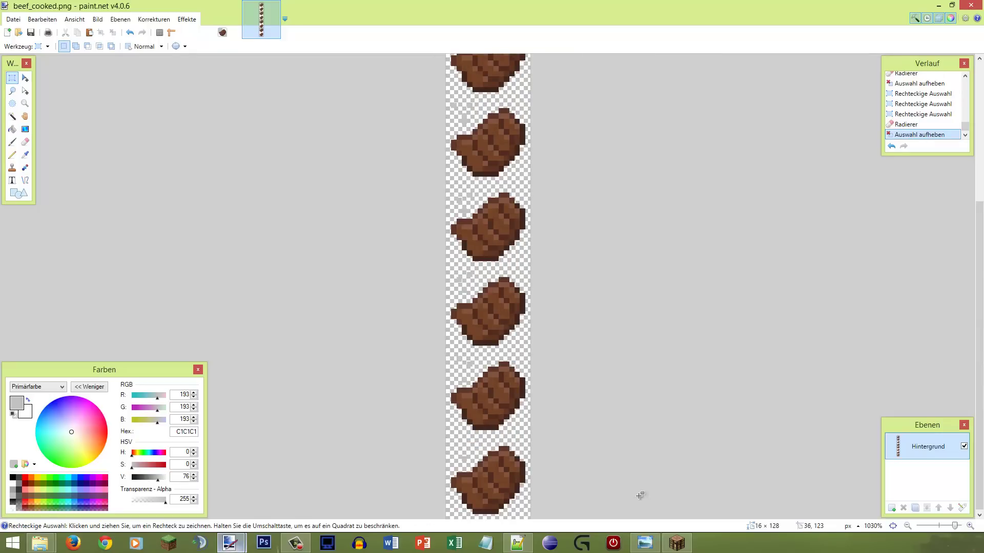
Switch to Minecraft to check the steak animation in the item frame and return to the stacked beef_cooked.png in paint.net
left_click(677, 543)
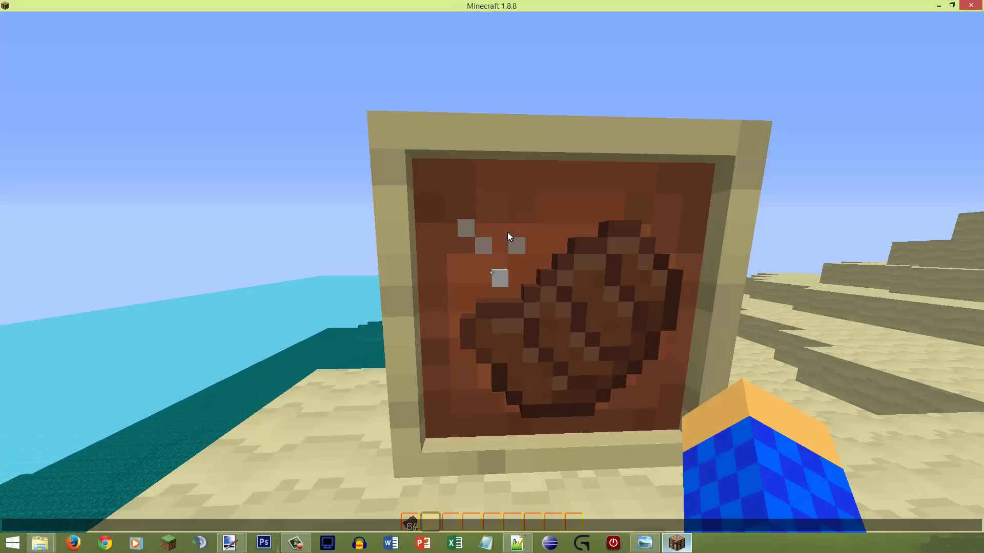
mouse_move(230, 542)
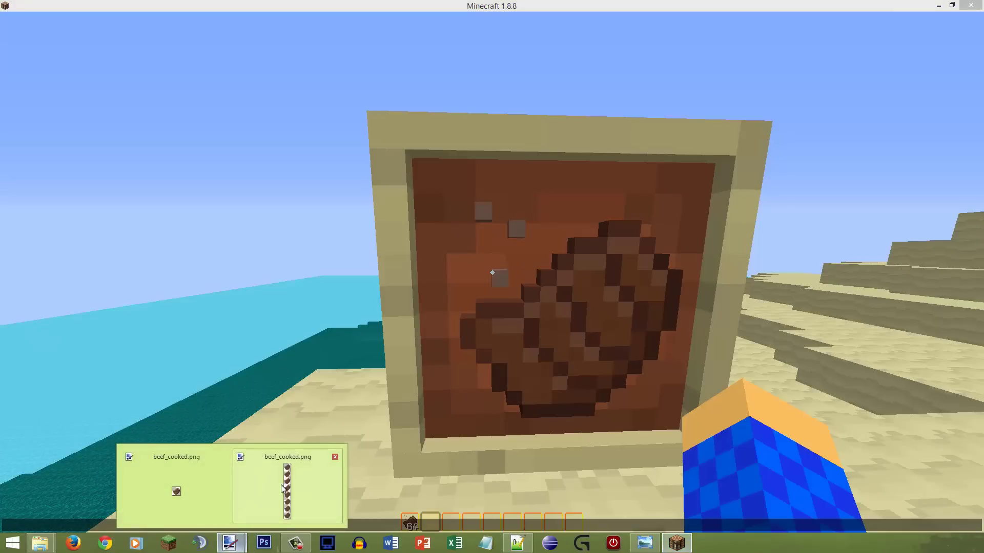
left_click(254, 501)
Copy the 2 × 3 block of smoke pixels from the first steak frame to 2, 19 in the second frame
scroll(482, 267, "down", 1)
scroll(482, 235, "up", 2)
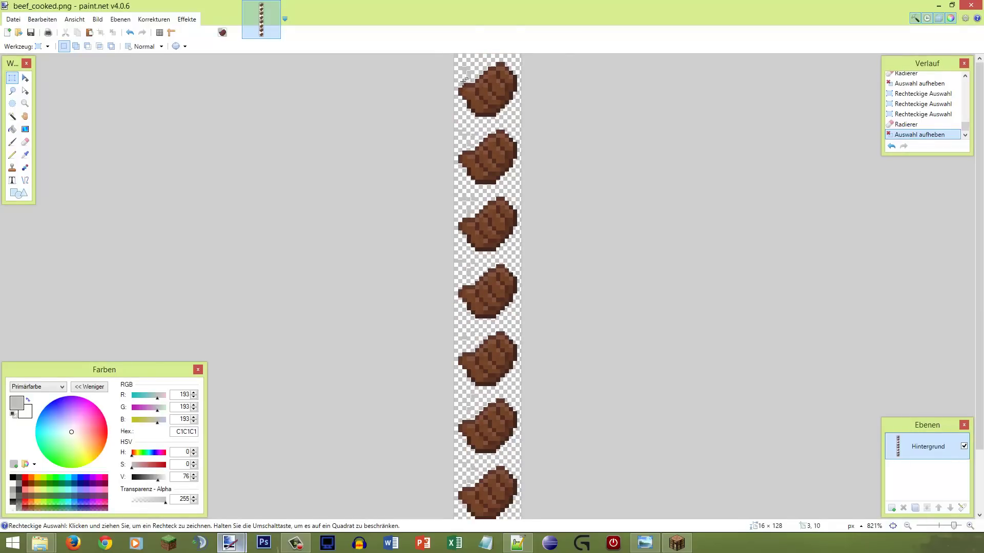
scroll(470, 77, "up", 6)
scroll(465, 105, "up", 1)
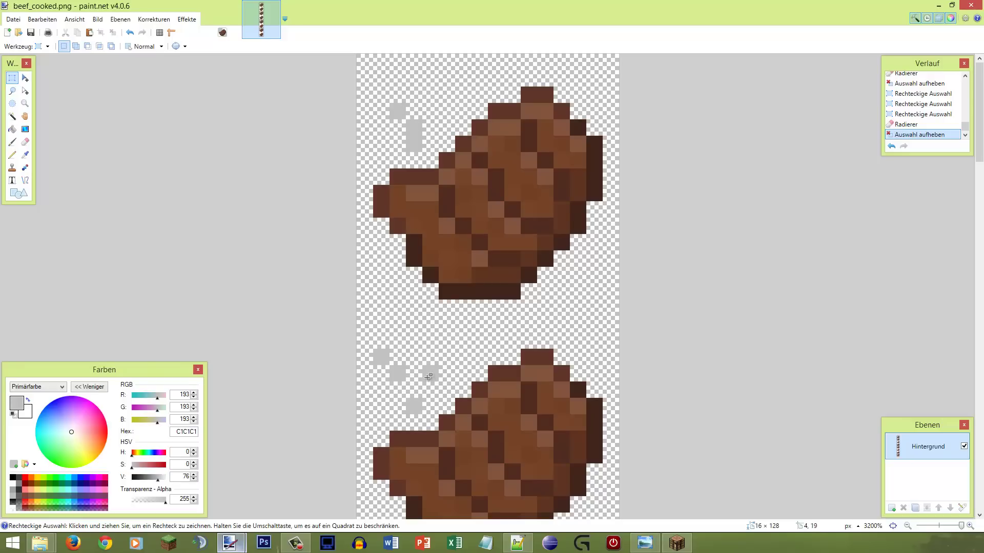
mouse_move(404, 106)
left_mouse_down()
mouse_move(415, 147)
mouse_move(417, 407)
left_mouse_up()
key("ctrl+c")
key("ctrl+v")
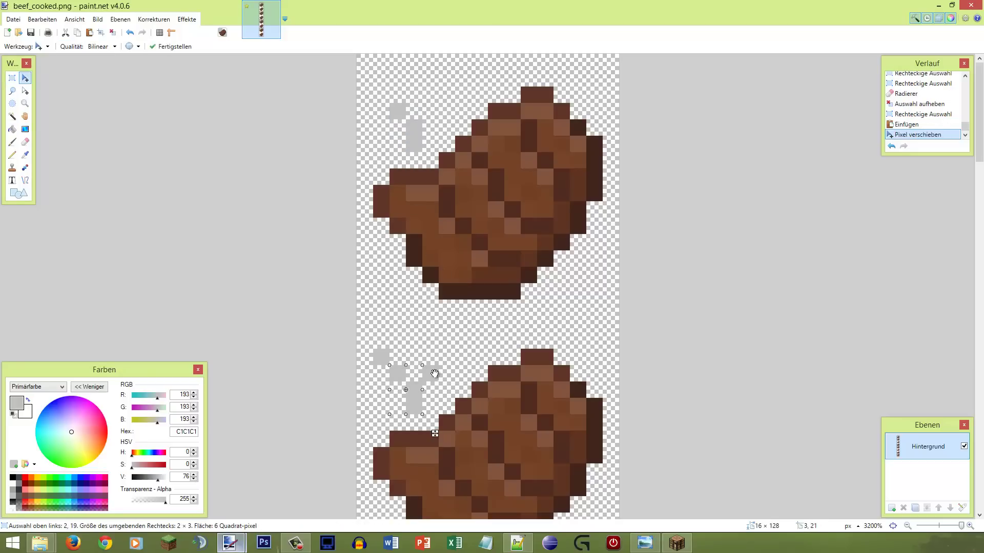
key("s")
left_click(434, 370)
Erase the old gray smoke pixels at 4, 19 and 1, 18 in the second steak frame
mouse_move(431, 354)
left_mouse_down()
mouse_move(432, 391)
mouse_move(434, 379)
left_mouse_up()
key("e")
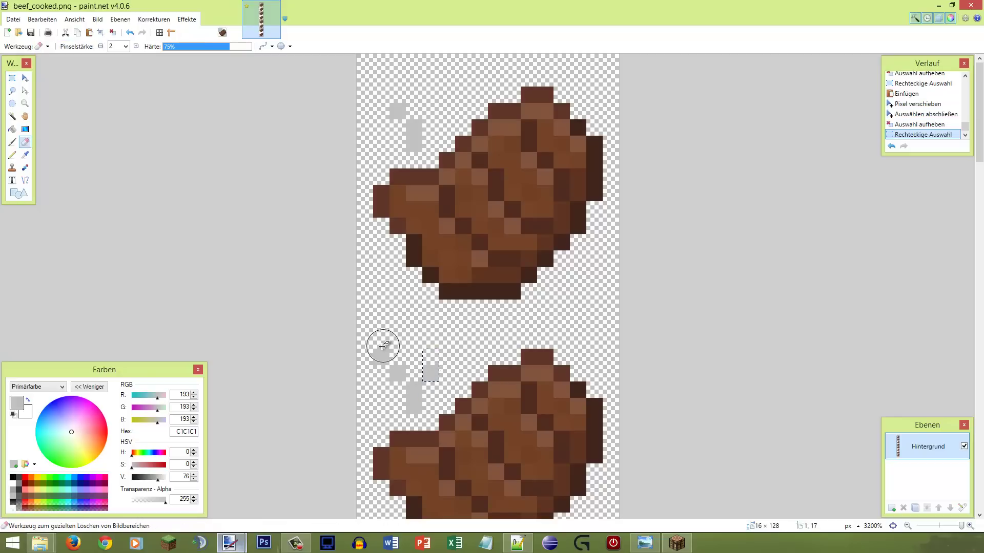
key("s")
mouse_move(379, 354)
left_mouse_down()
mouse_move(453, 360)
mouse_move(351, 362)
mouse_move(451, 359)
left_mouse_up()
key("e")
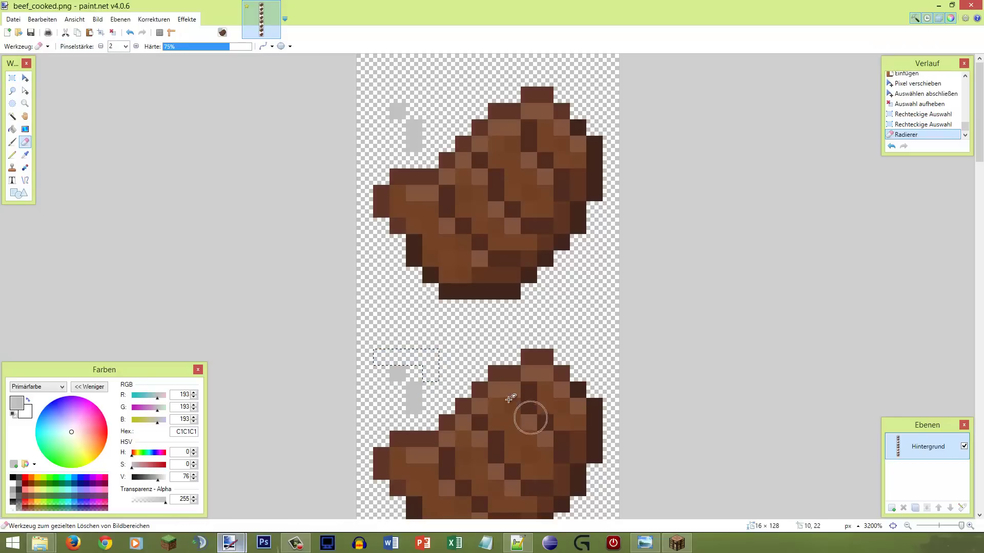
left_click(676, 542)
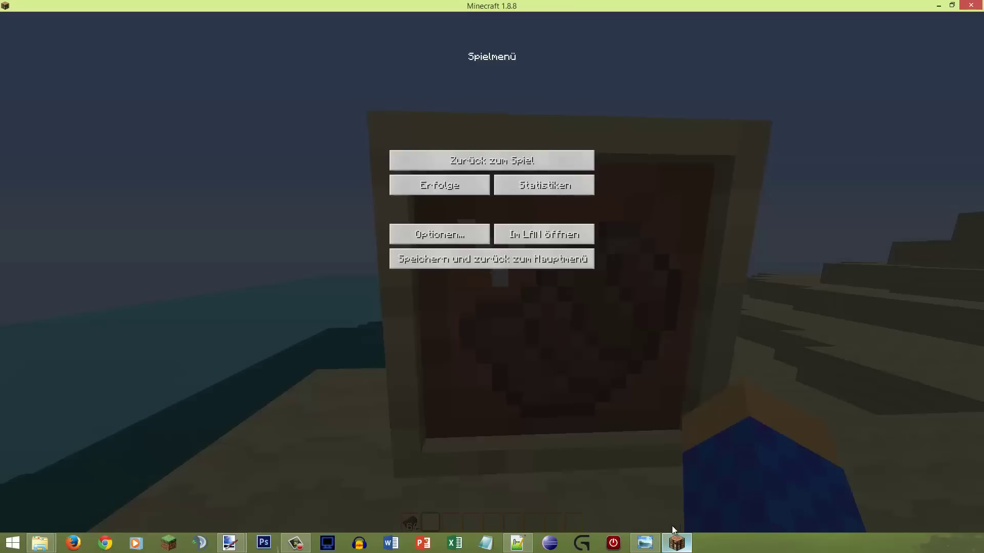
left_click(673, 535)
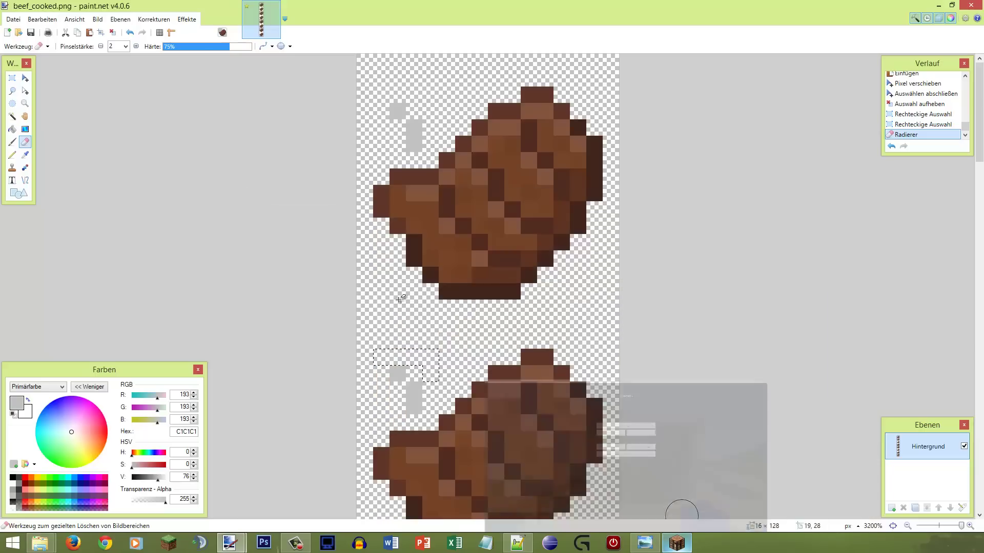
key("s")
left_click(416, 363)
key("p")
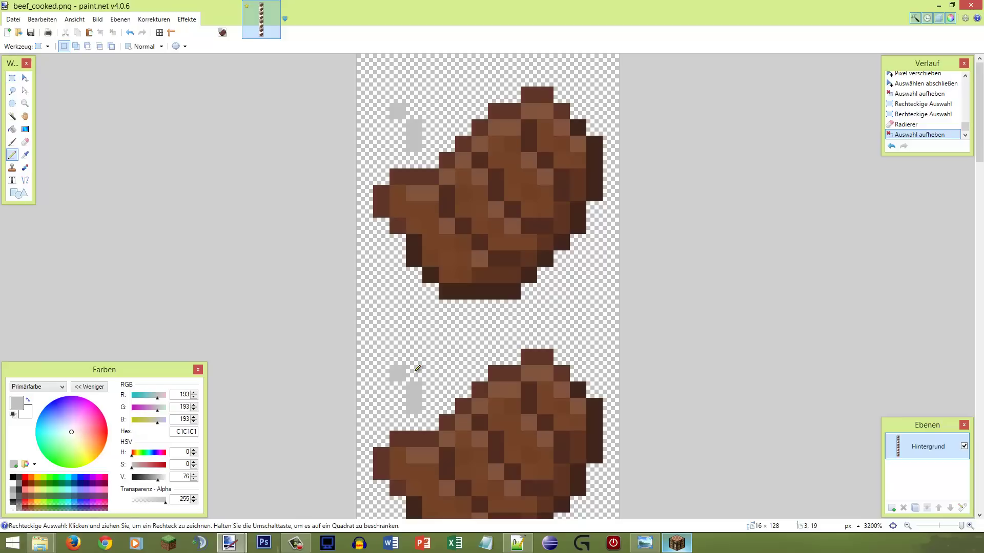
Move the gray smoke pixel at 2, 19 in the second steak frame up one pixel to 2, 18
key("s")
left_click_drag(397, 375, 399, 385)
key("m")
key("Up")
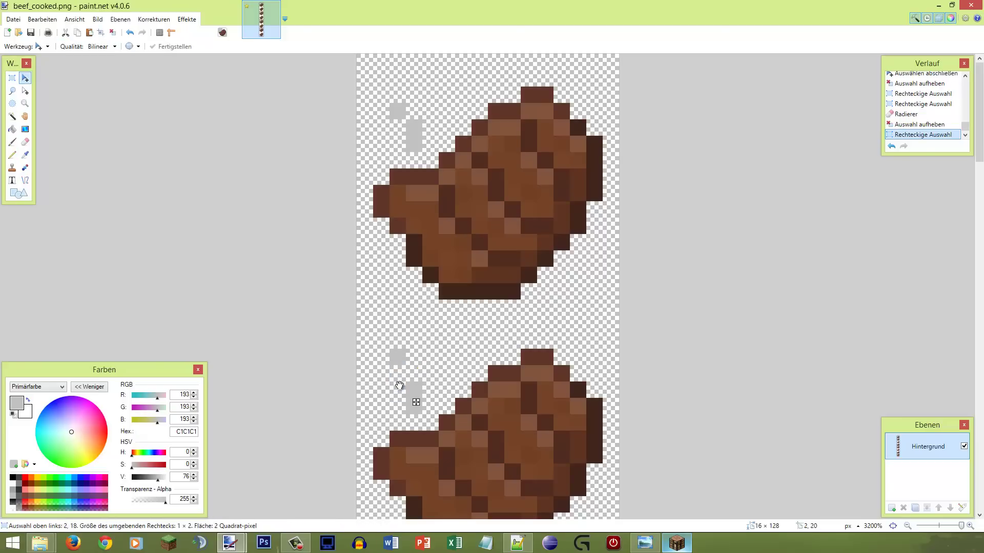
key("s")
key("s")
left_click(413, 397)
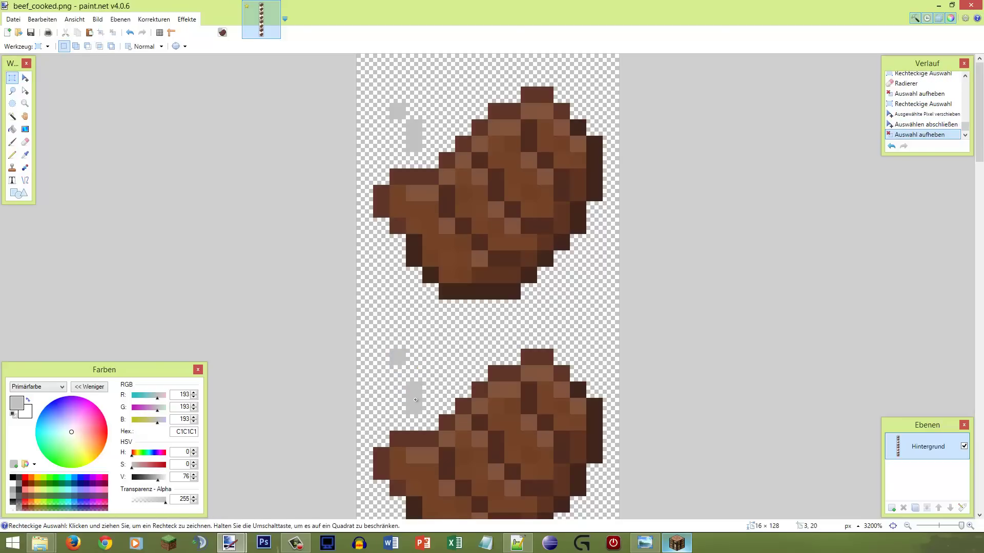
Move the gray smoke pixel at 3, 20 in the second steak frame one pixel up and one pixel right to 4, 19
left_click_drag(413, 388, 414, 408)
key("m")
key("Up")
key("Right")
key("s")
left_click(416, 395)
Move the gray smoke pixel at 3, 21 in the second steak frame up one pixel to 3, 20 and save the image
key("m")
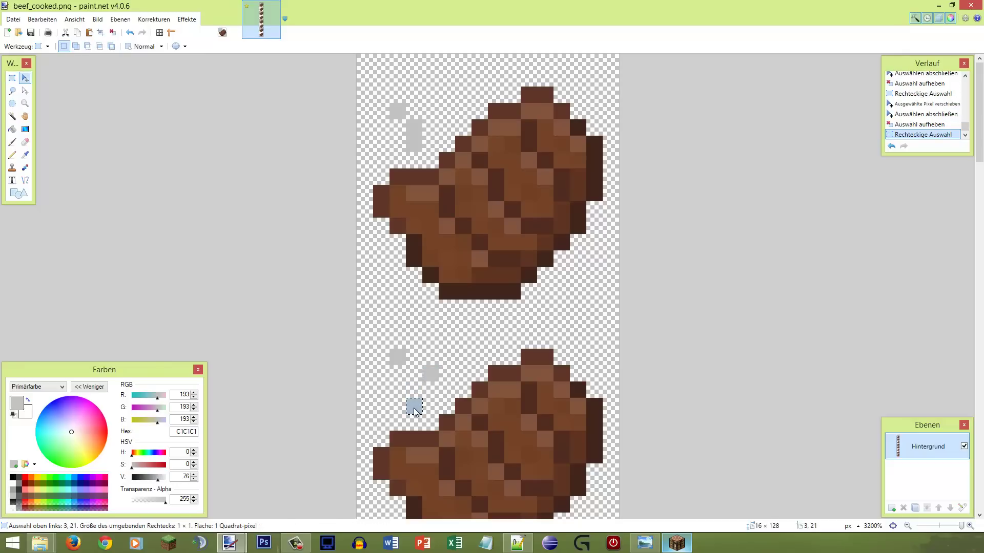
key("Up")
key("s")
left_click(455, 351)
key("ctrl+s")
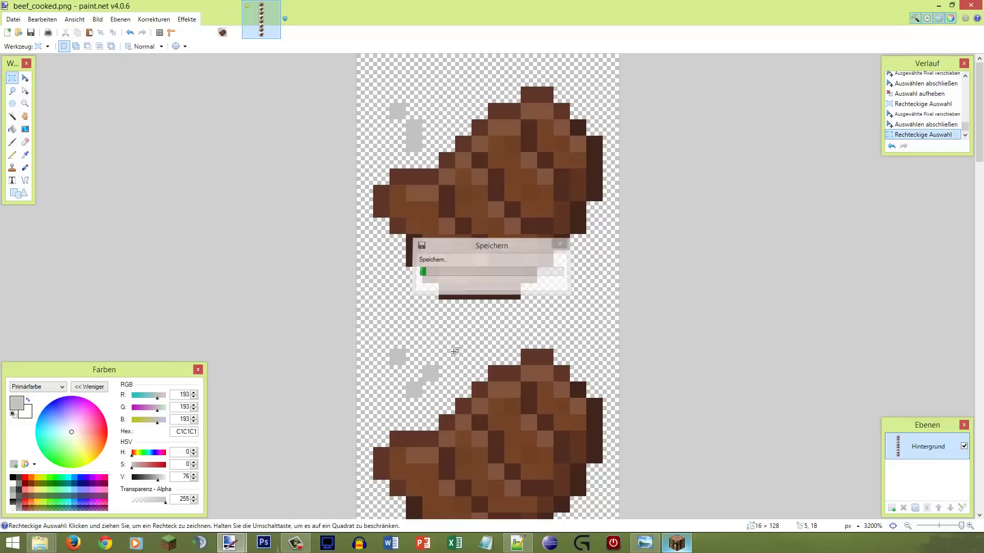
Copy the second steak frame's smoke pixels over those in the third frame and add a gray pixel at 3, 37
key("ctrl+minus")
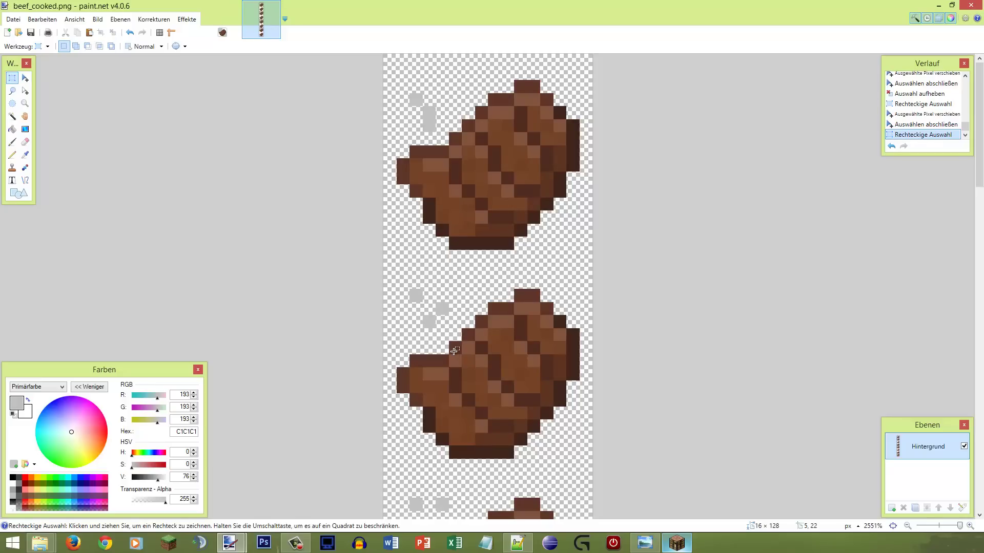
scroll(455, 350, "down", 3)
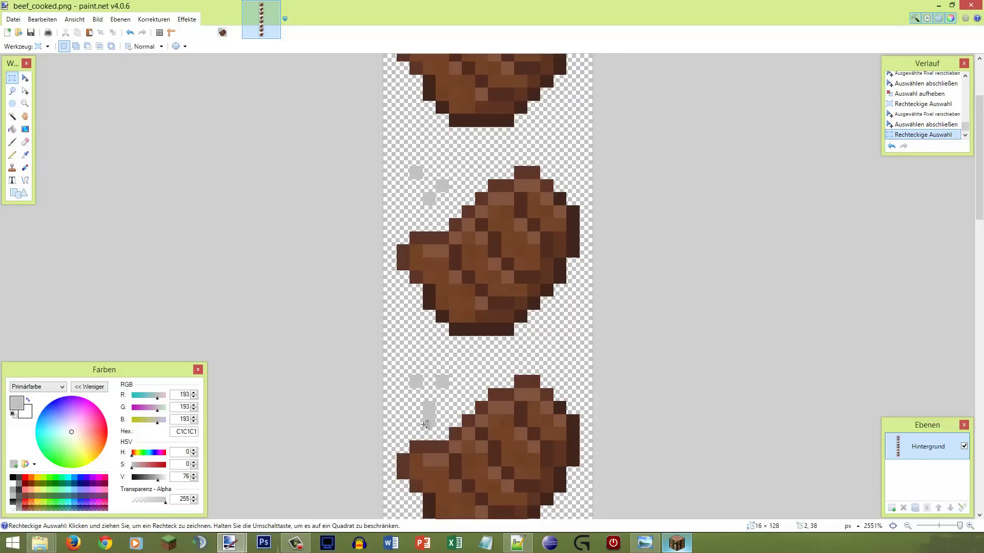
scroll(426, 424, "up", 1, "ctrl")
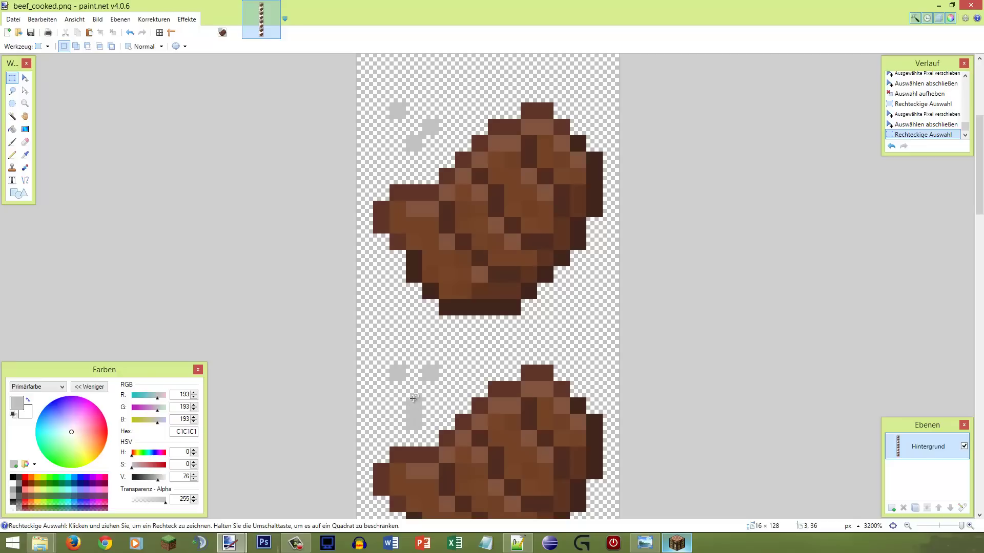
left_click_drag(397, 111, 429, 413)
key("ctrl+v")
key("Down")
key("ctrl+d")
key("s")
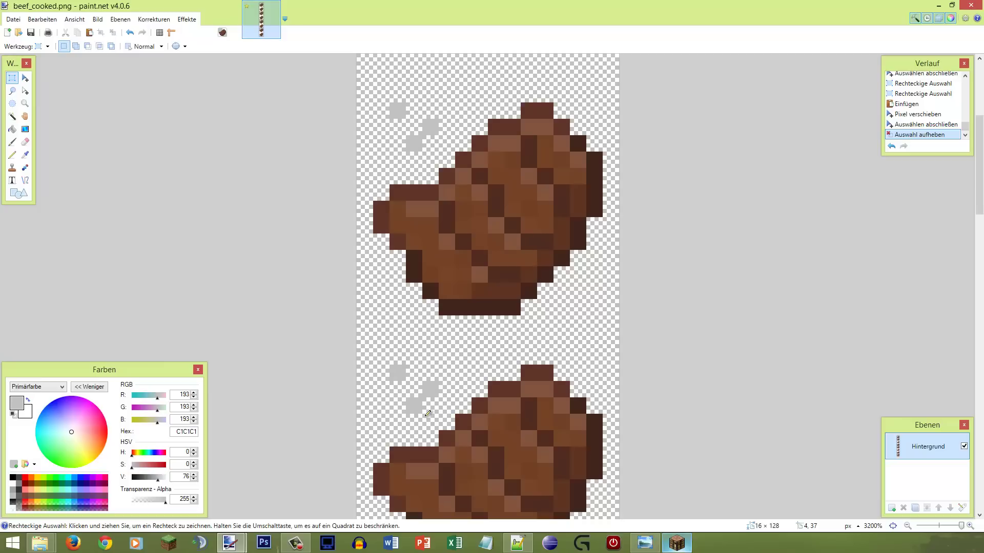
key("p")
left_click(414, 421)
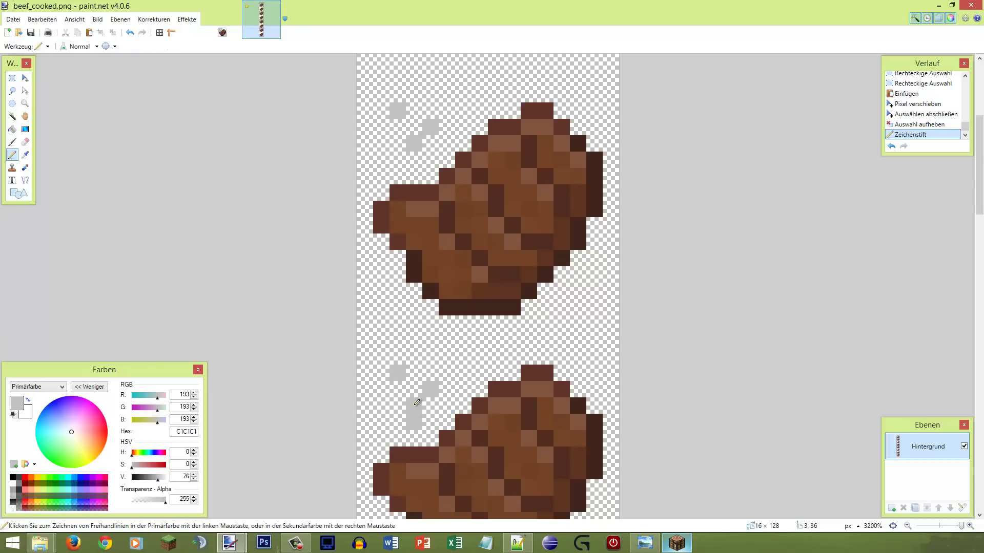
Move the third frame's gray smoke pixels at 2, 34 and 4, 35 up one pixel each to 2, 33 and 4, 34
key("s")
left_click_drag(399, 381, 437, 383)
key("m")
key("Up")
key("s")
left_click(440, 382)
key("m")
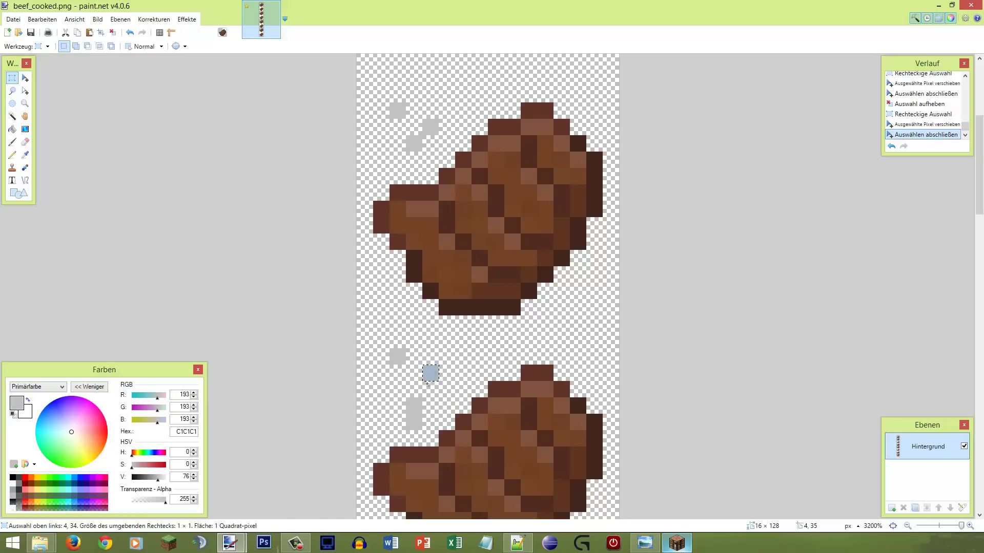
Move the gray smoke pixel at 3, 36 in the third frame up one pixel to 3, 35 and save the image
left_click(425, 394)
left_click_drag(408, 400, 417, 408)
key("m")
key("Up")
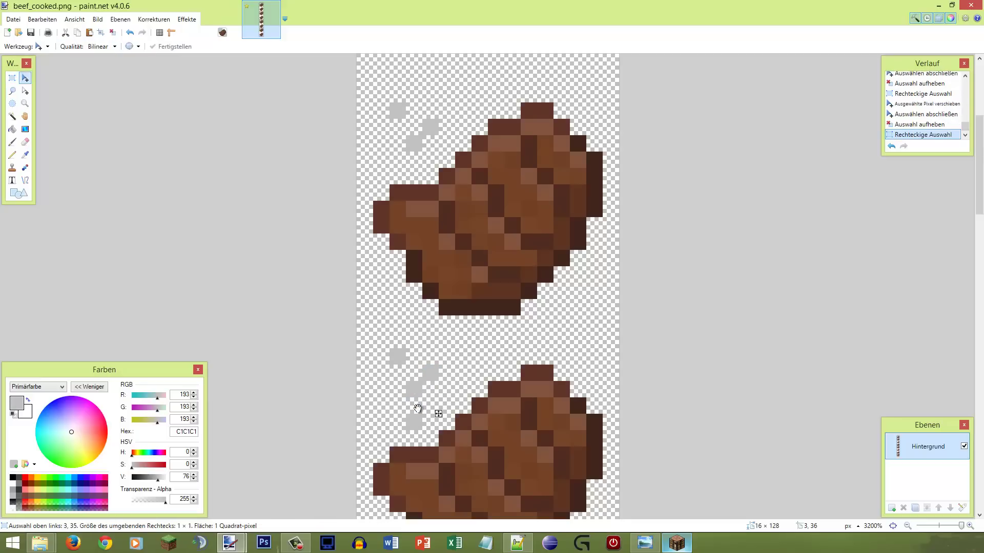
key("s")
left_click(444, 396)
key("ctrl+s")
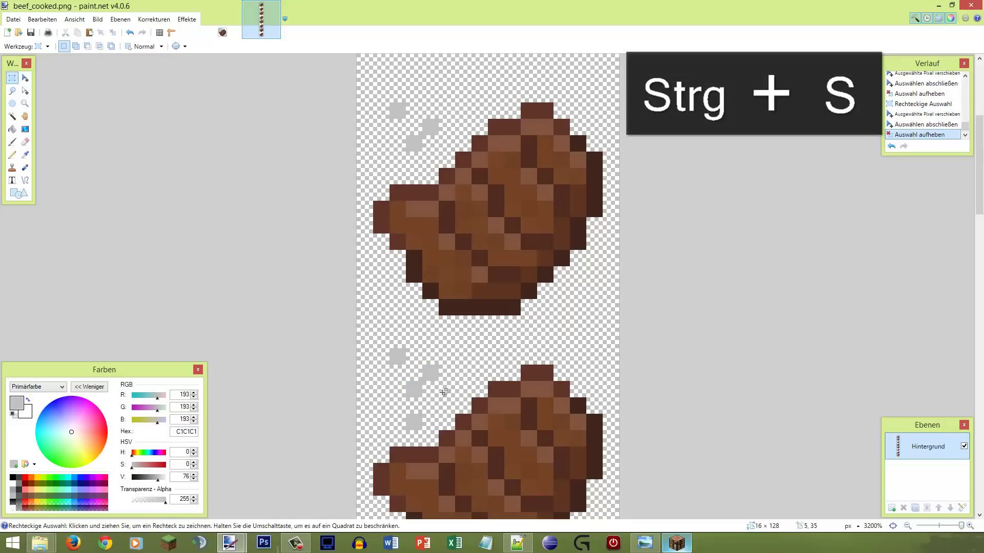
Copy the third frame's 3 × 5 block of smoke pixels into the fourth frame with its upper-left corner at 2, 49
scroll(443, 392, "down", 3)
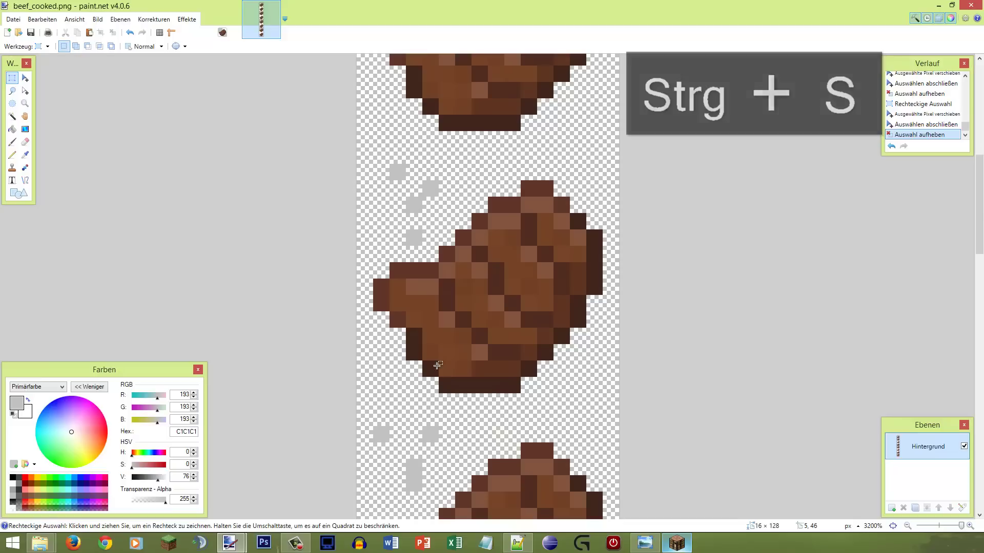
left_click_drag(391, 165, 460, 429)
key("ctrl+c")
key("ctrl+v")
scroll(460, 428, "down", 3)
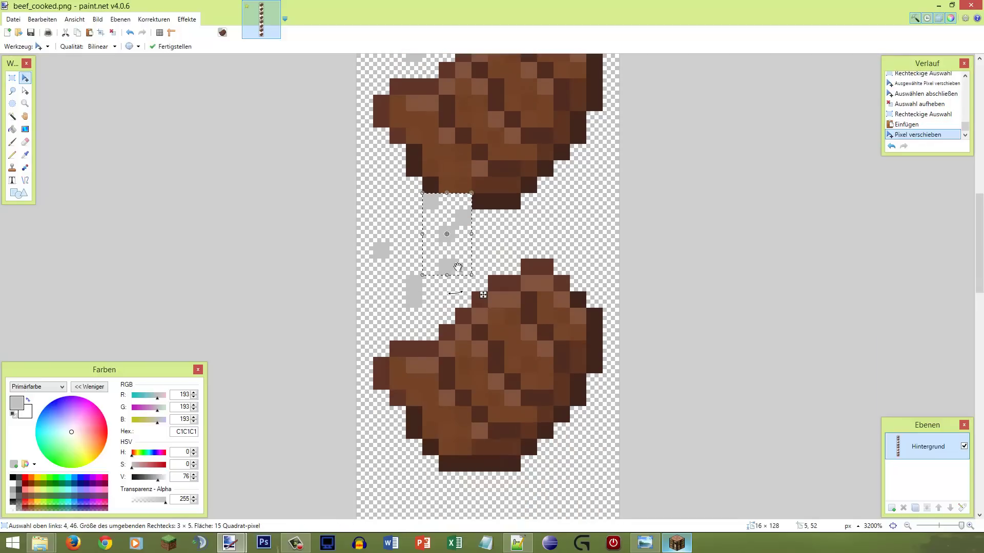
left_click_drag(438, 292, 405, 341)
scroll(410, 348, "up", 2)
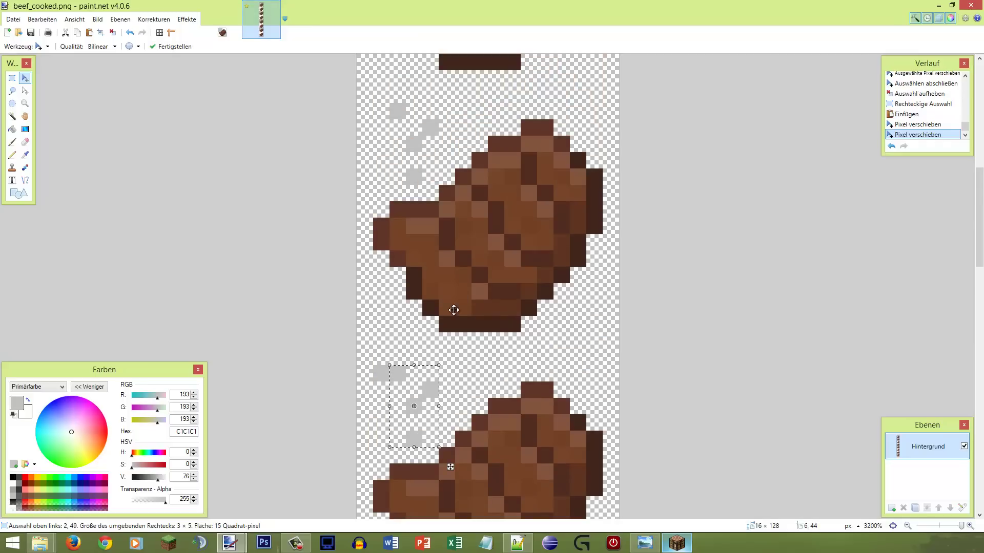
Erase the old gray smoke pixel at 1, 49 in the fourth frame
key("s")
mouse_move(380, 372)
left_mouse_down()
mouse_move(383, 407)
mouse_move(392, 378)
left_mouse_up()
key("e")
key("s")
key("ctrl+d")
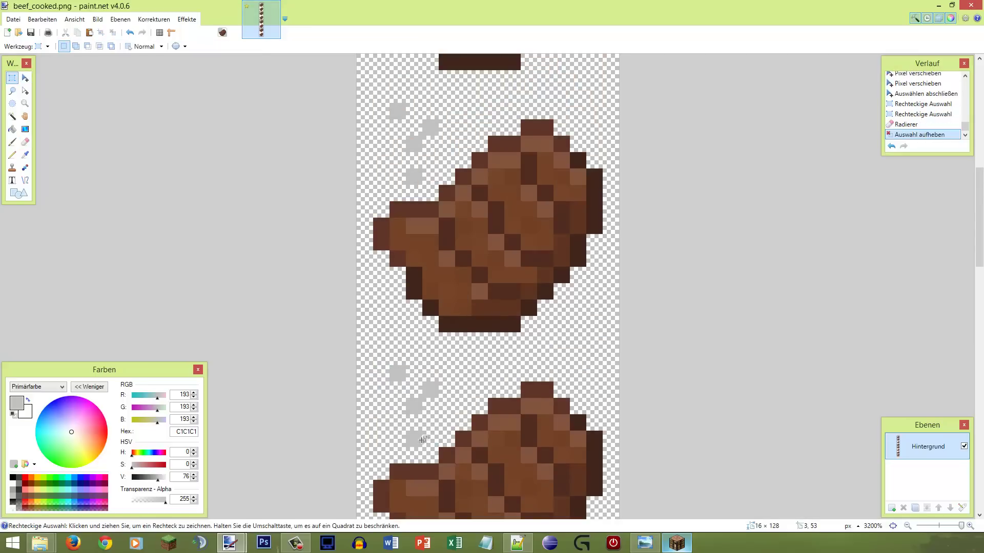
Move the fourth frame's gray pixel at 3, 53 up one pixel to 3, 52 and erase the one at 2, 49
mouse_move(420, 431)
left_mouse_down()
mouse_move(412, 442)
mouse_move(412, 428)
left_mouse_up()
key("m")
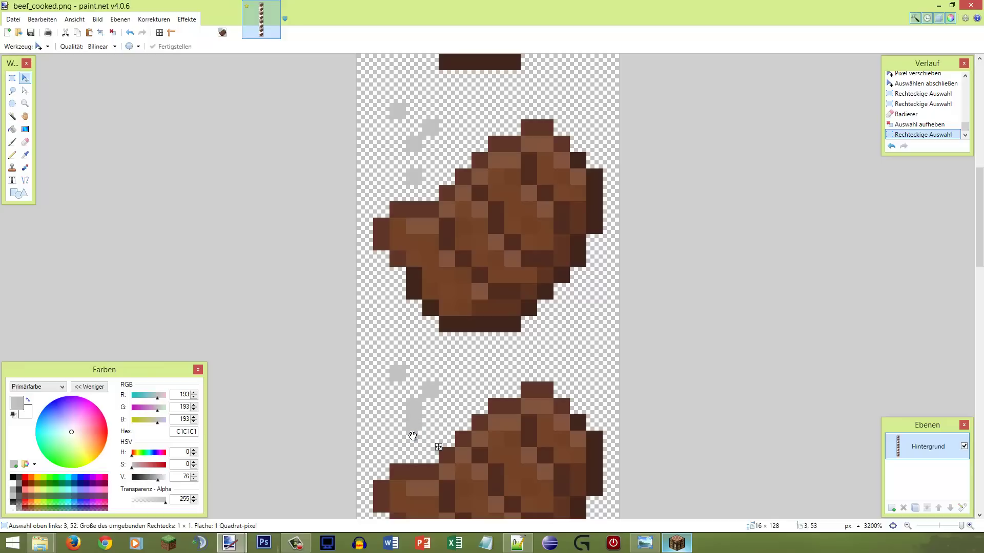
key("s")
left_click_drag(390, 366, 437, 397)
key("e")
left_click(399, 373)
key("s")
key("ctrl+d")
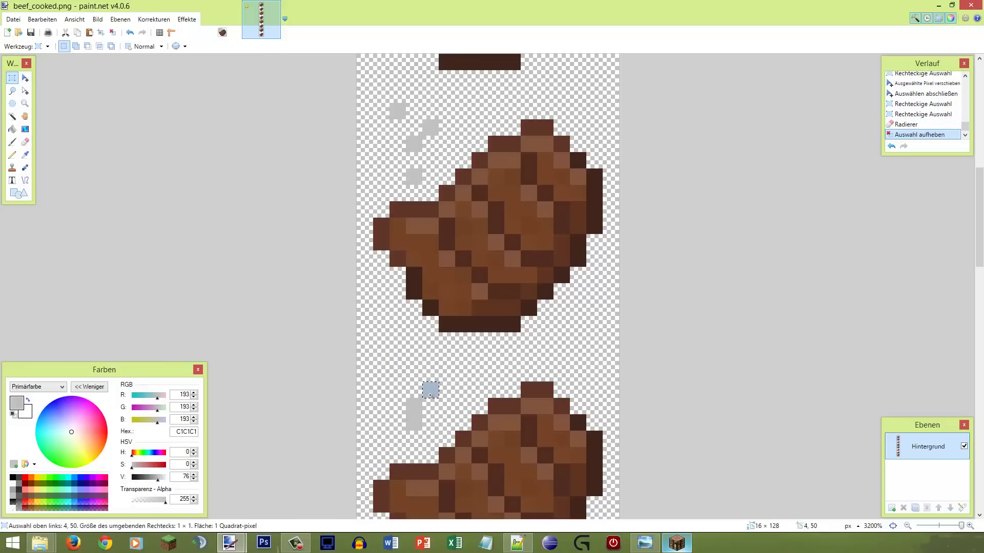
Move the gray smoke pixel at 4, 50 in the fourth frame up one pixel to 4, 49
key("m")
key("Up")
key("s")
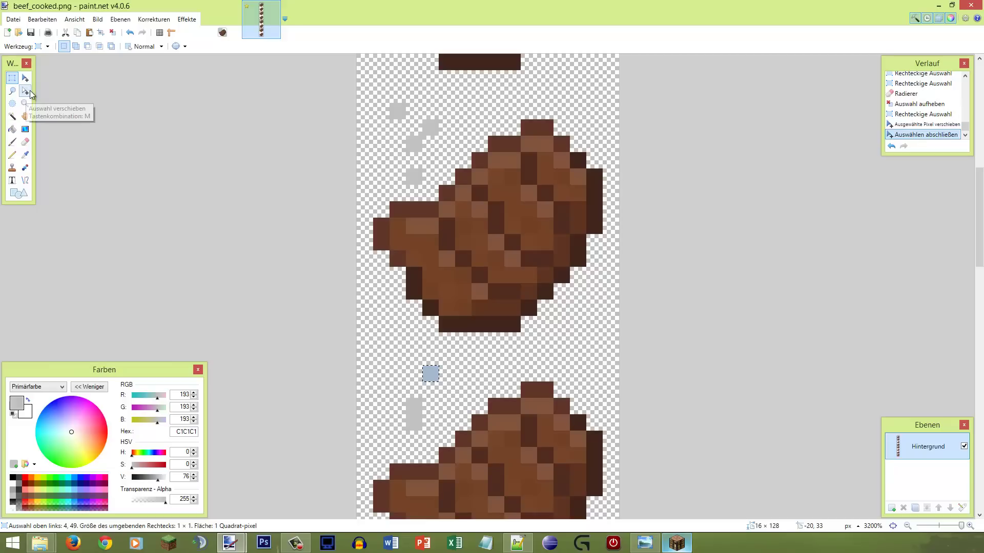
Nudge the selected gray pixel around in single-pixel moves and return it to 4, 49
key("m")
key("Down")
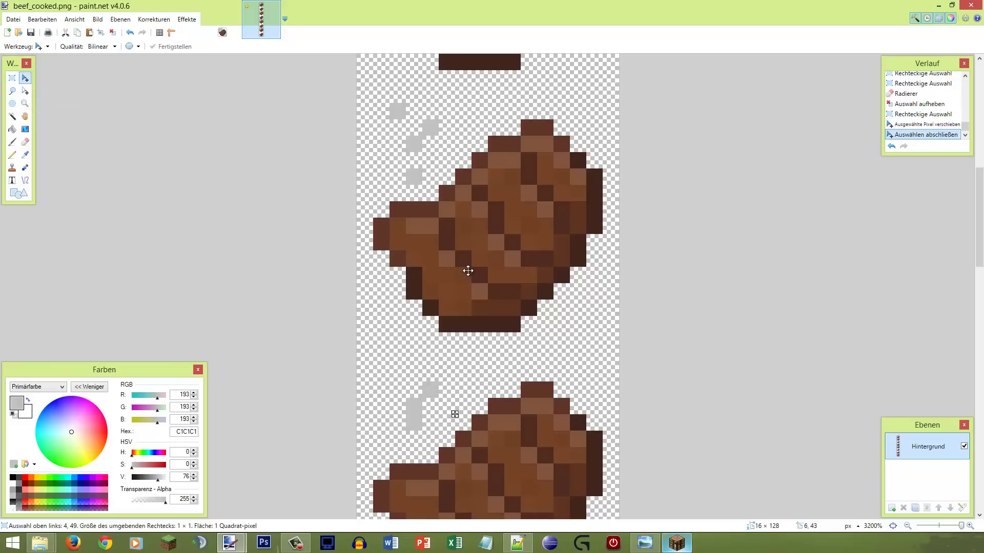
key("Left")
key("Up")
key("Right")
key("Right")
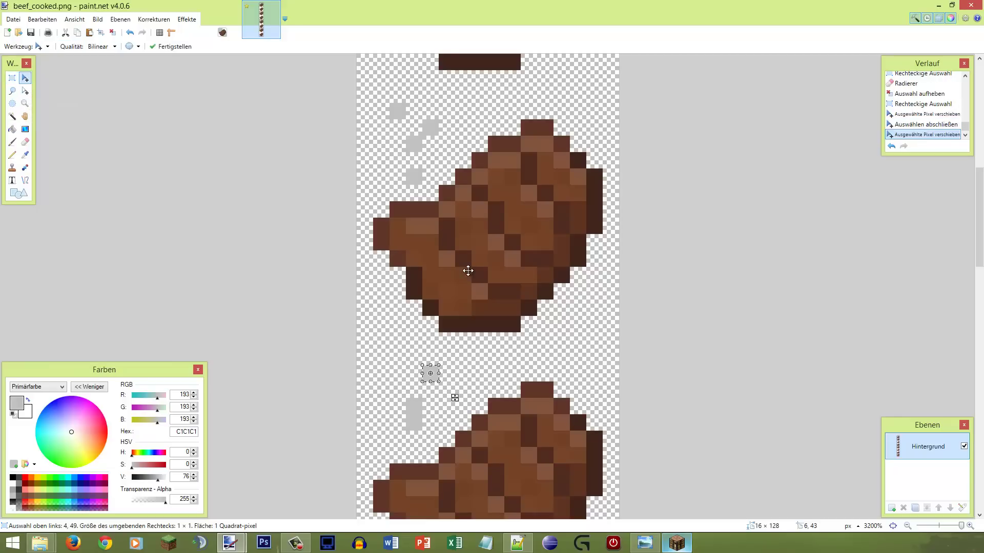
Move the fourth frame's gray pixel at 3, 51 one pixel up and one pixel left to 2, 50, and save the image
key("m")
left_click_drag(454, 397, 438, 430)
key("m")
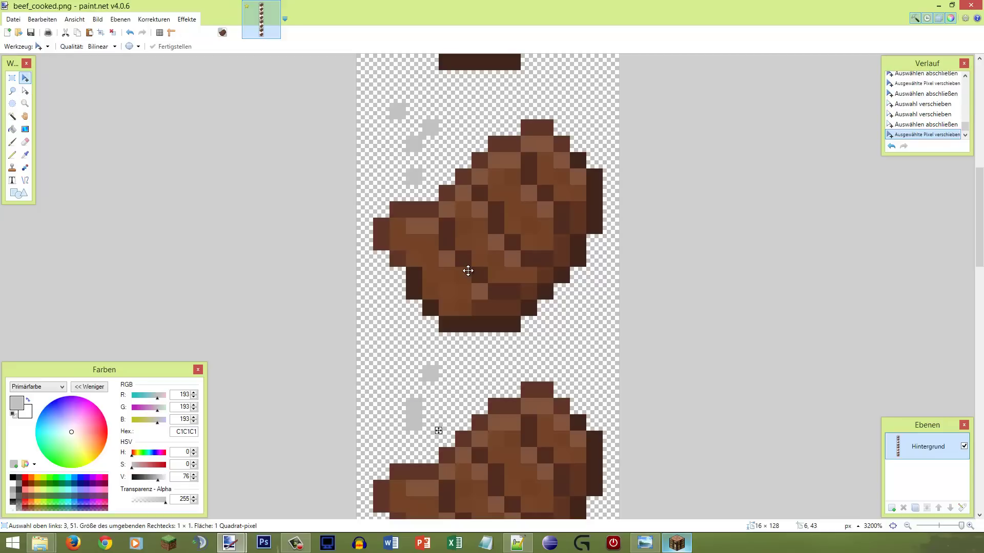
key("Up")
key("s")
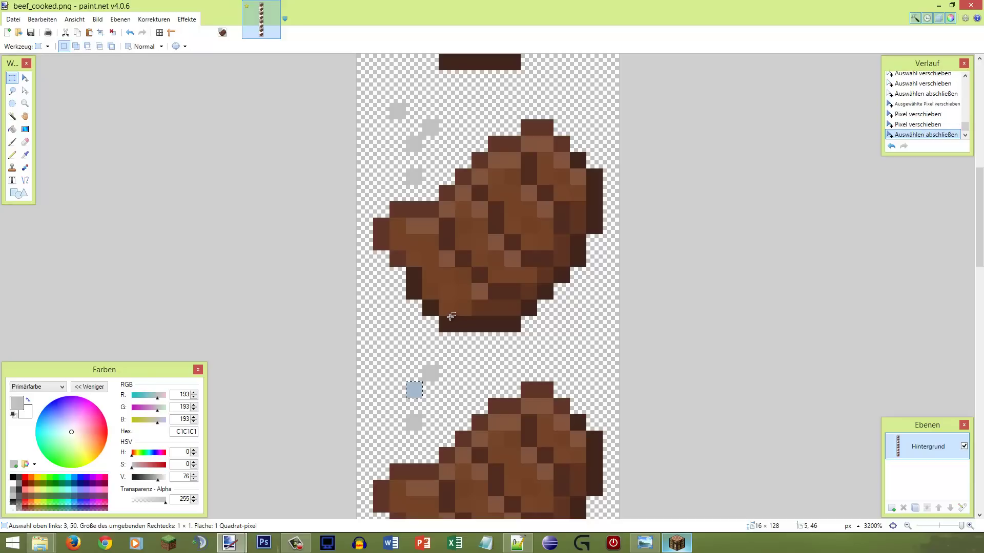
key("m")
key("Left")
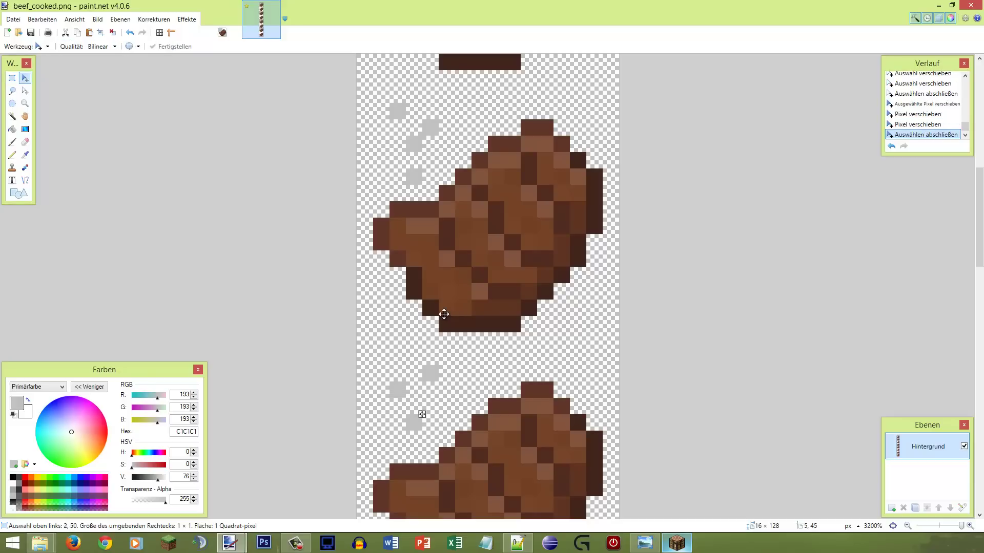
key("s")
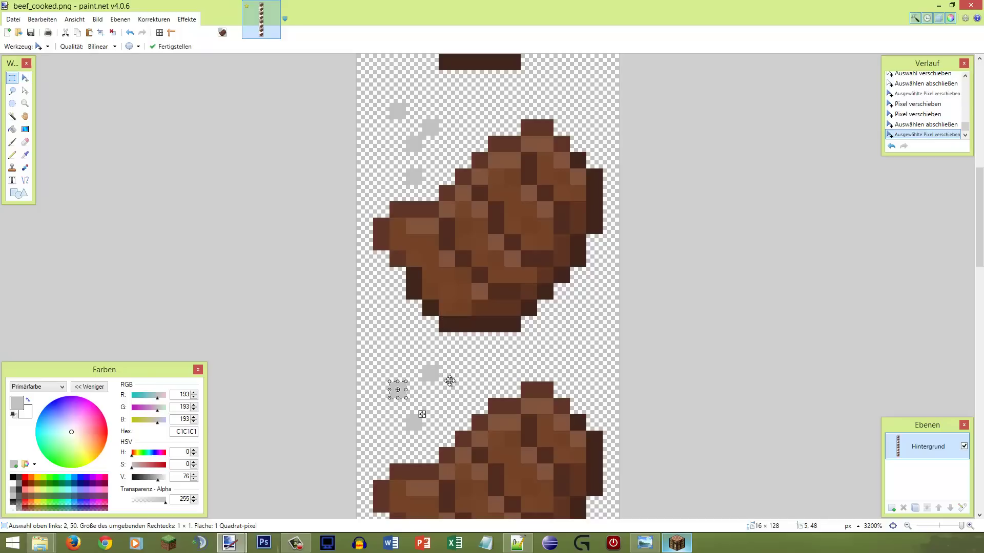
key("ctrl+d")
key("ctrl+s")
Switch to Minecraft, resume the game and reload the textures to check the smoke animation on the framed cooked beef
left_click(678, 543)
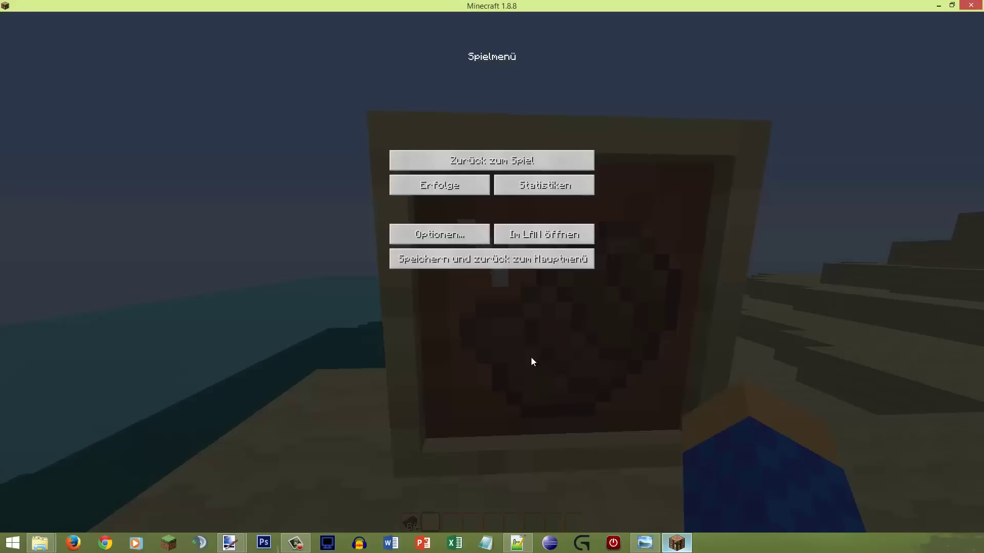
left_click(490, 161)
key("F3+t")
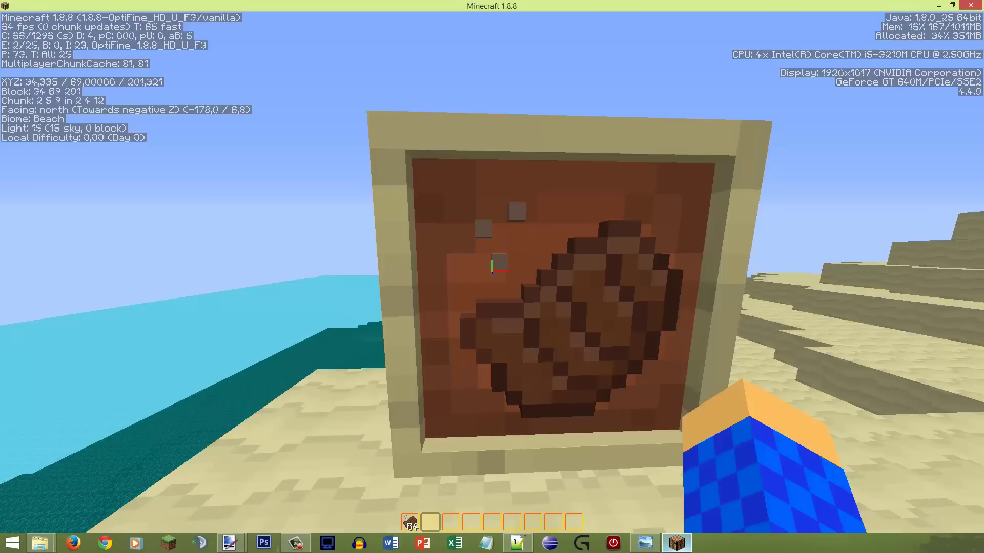
key("t")
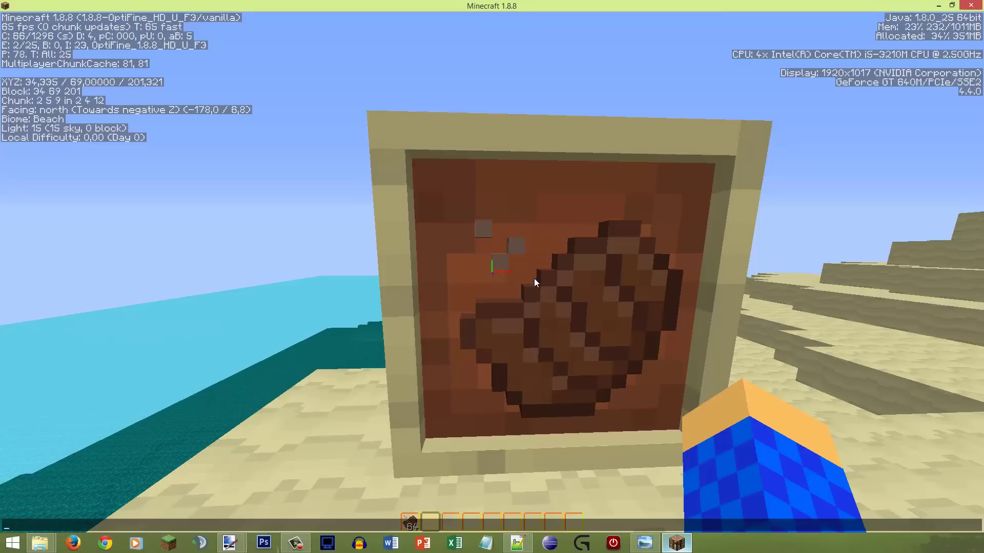
key("Escape")
key("Escape")
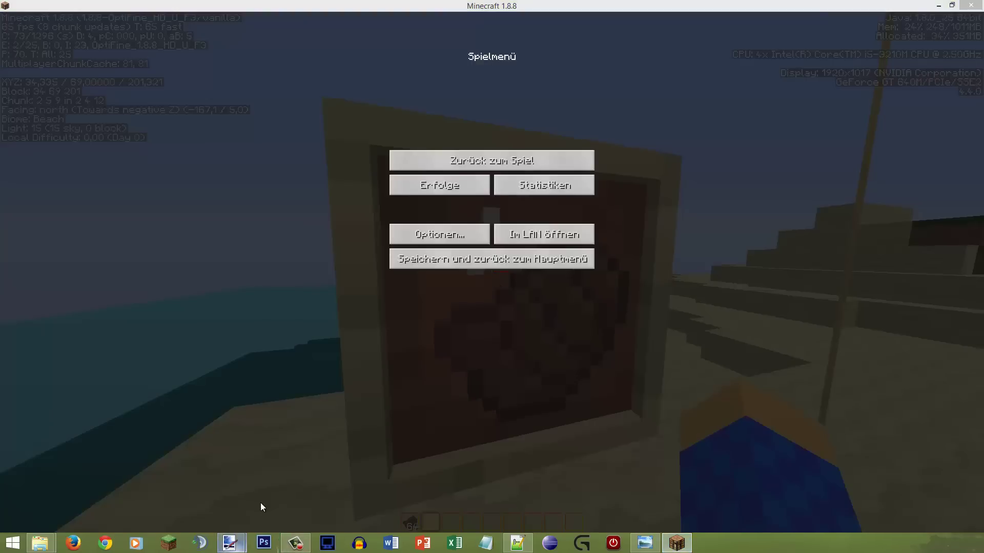
Return to paint.net, move the fourth frame's gray pixel at 2, 50 right to 3, 50, and draw a gray pixel at 3, 53
mouse_move(229, 543)
left_click(290, 494)
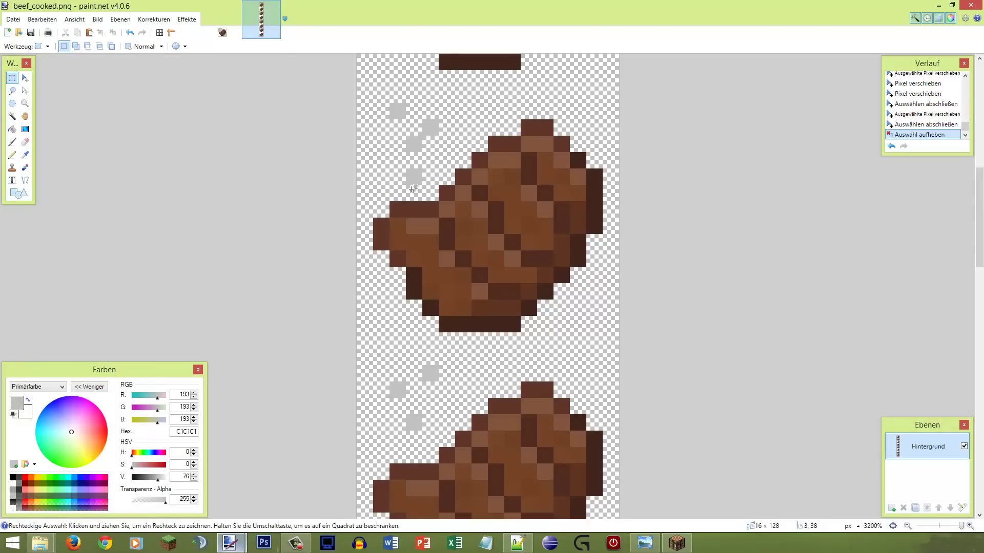
scroll(412, 202, "down", 5)
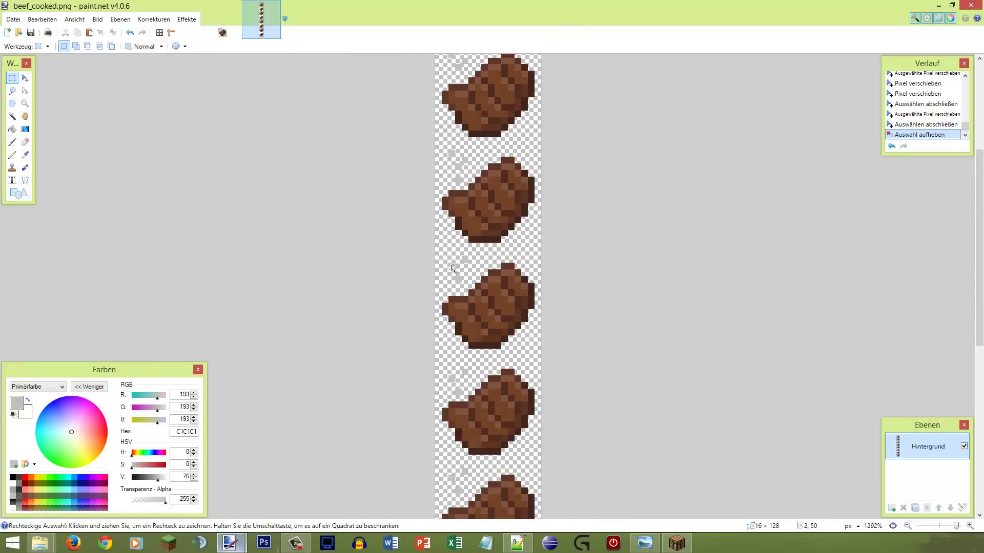
scroll(427, 232, "up", 5)
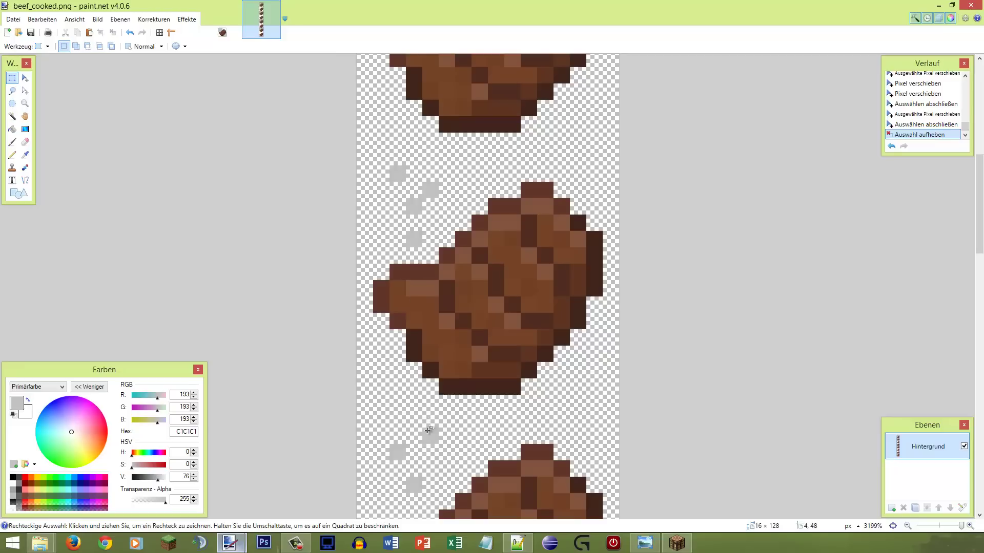
left_click(405, 454)
key("m")
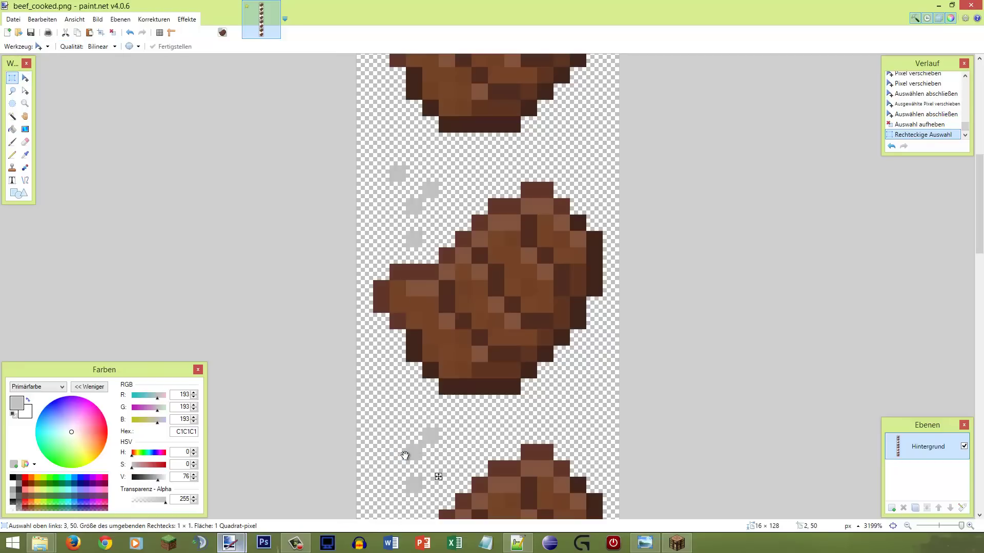
key("s")
left_click(430, 432)
scroll(430, 428, "down", 1)
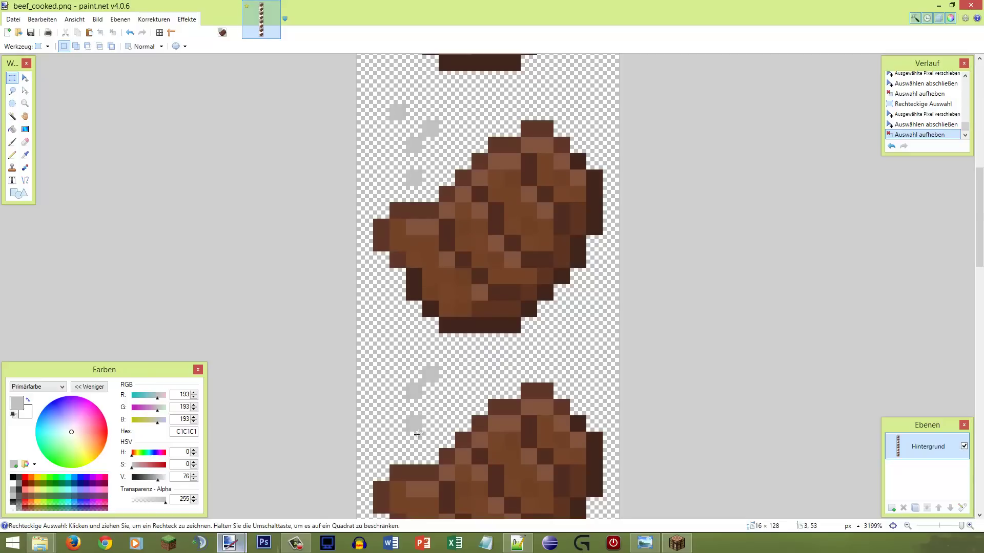
key("p")
left_click(415, 440)
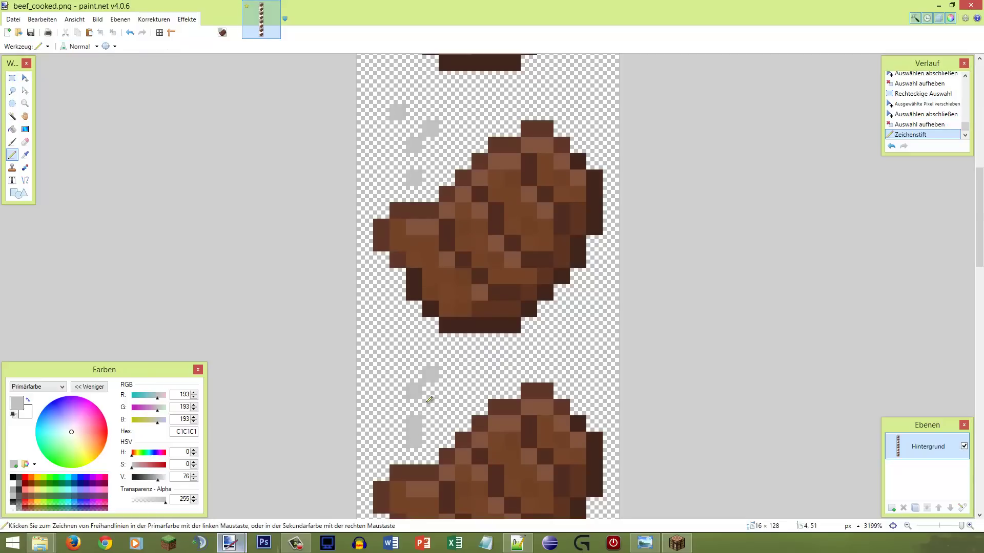
Copy the fourth frame's smoke pixels into the fifth steak frame
key("s")
mouse_move(417, 372)
left_mouse_down()
mouse_move(435, 441)
mouse_move(429, 435)
mouse_move(428, 453)
mouse_move(452, 425)
mouse_move(438, 328)
left_mouse_up()
key("ctrl+c")
key("ctrl+v")
scroll(428, 441, "down", 6)
Erase the leftover old smoke and the gray pixel at 4, 65 in the fifth frame
key("s")
mouse_move(391, 278)
left_mouse_down()
mouse_move(397, 326)
mouse_move(390, 304)
mouse_move(436, 263)
left_mouse_up()
key("e")
key("s")
left_click(425, 275)
key("e")
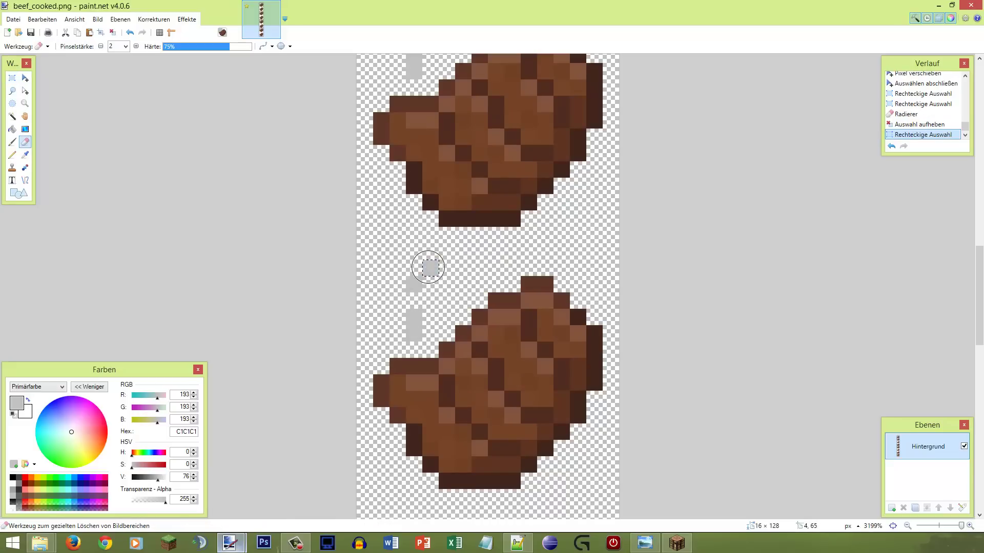
left_click(428, 267)
Move the gray smoke pixel at 3, 66 in the fifth frame up one pixel to 3, 65
key("s")
mouse_move(391, 278)
left_mouse_down()
mouse_move(419, 290)
mouse_move(416, 272)
left_mouse_up()
key("m")
key("s")
key("ctrl+d")
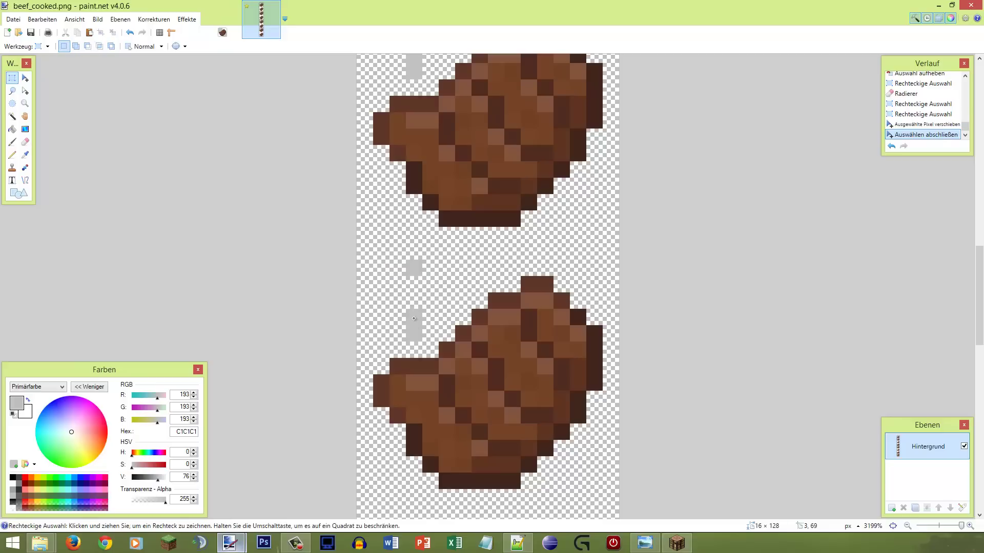
Move the fifth frame's gray pixel at 3, 68 one pixel up and left to 2, 67, and paste another at 4, 68
left_click_drag(413, 318, 414, 319)
key("m")
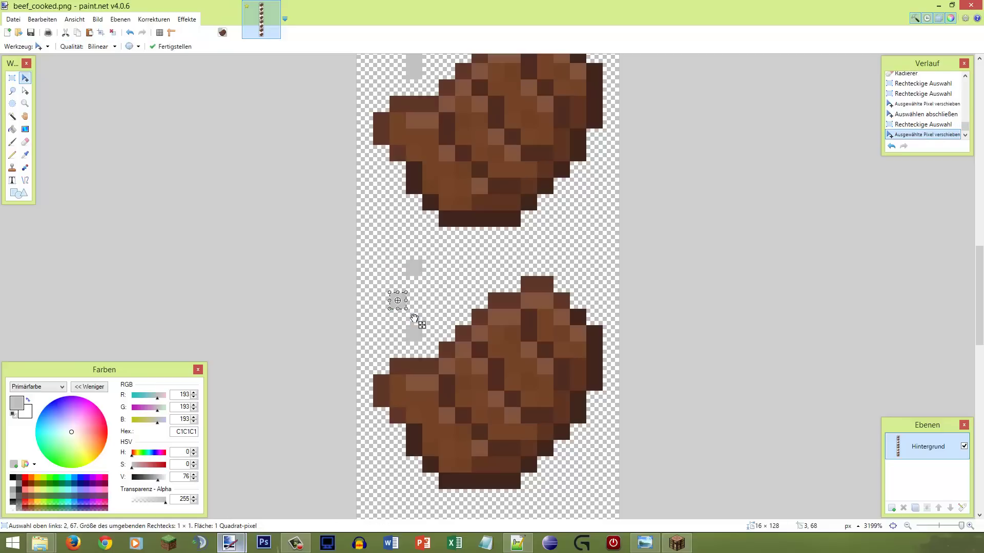
key("ctrl+d")
key("ctrl+v")
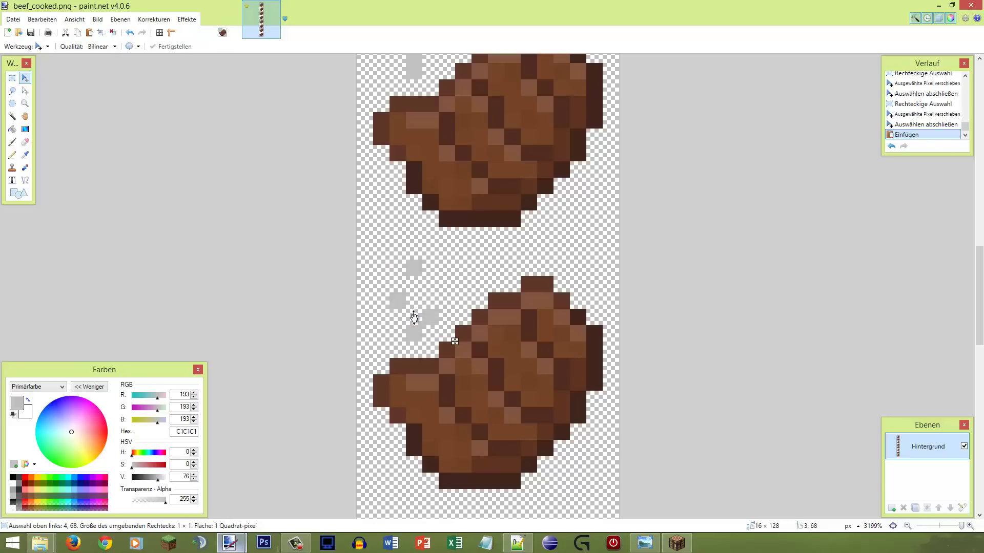
Try shifting the pasted gray pixel in the fifth frame to 3, 67 and redrawing the overwritten gray pixel at 2, 67
key("Up")
key("s")
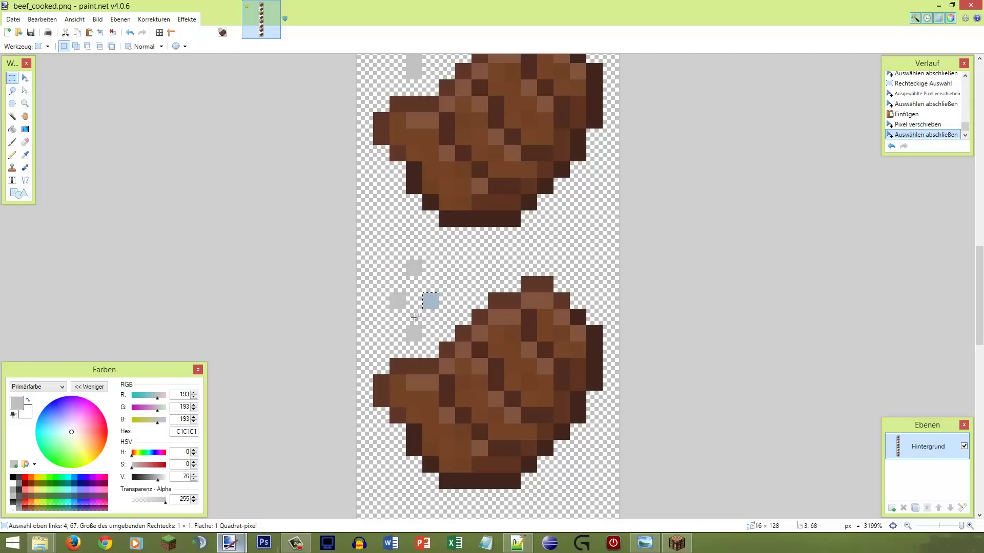
key("ctrl+d")
left_click_drag(408, 295, 431, 305)
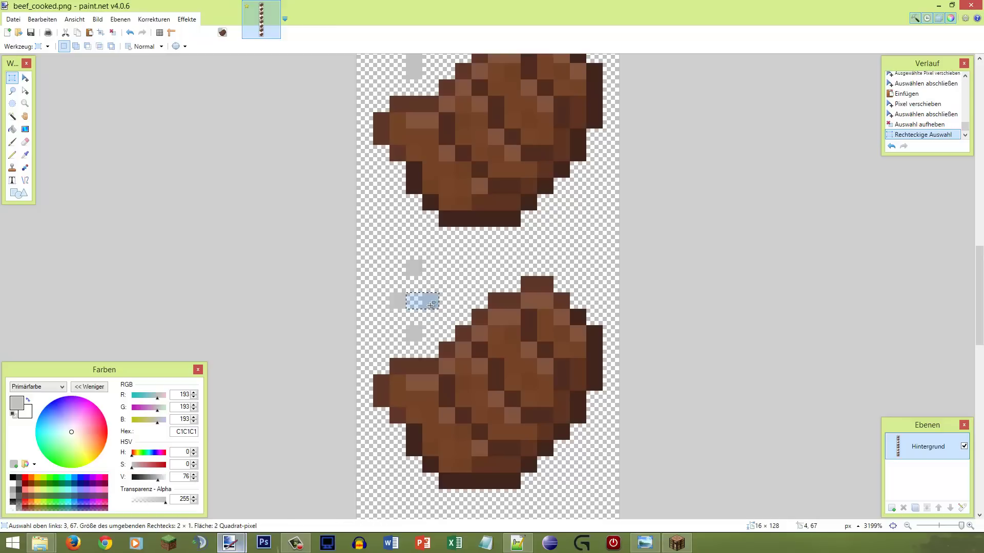
key("m")
key("Left")
key("s")
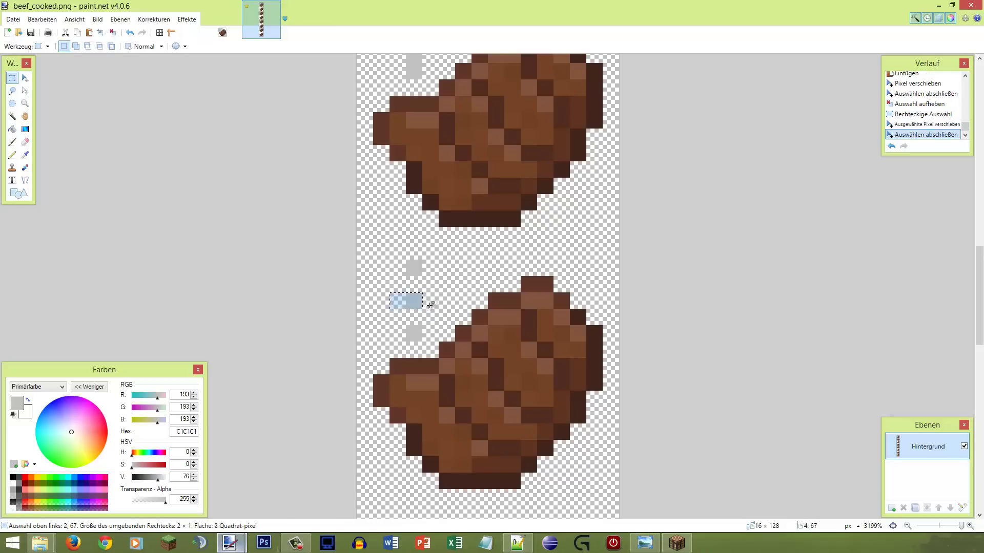
key("ctrl+d")
key("p")
left_click(402, 301)
Try moving the fifth frame's gray smoke pixel at 3, 69 up one pixel to 3, 68
key("s")
mouse_move(409, 327)
left_mouse_down()
mouse_move(415, 354)
mouse_move(415, 333)
left_mouse_up()
key("m")
key("Up")
key("s")
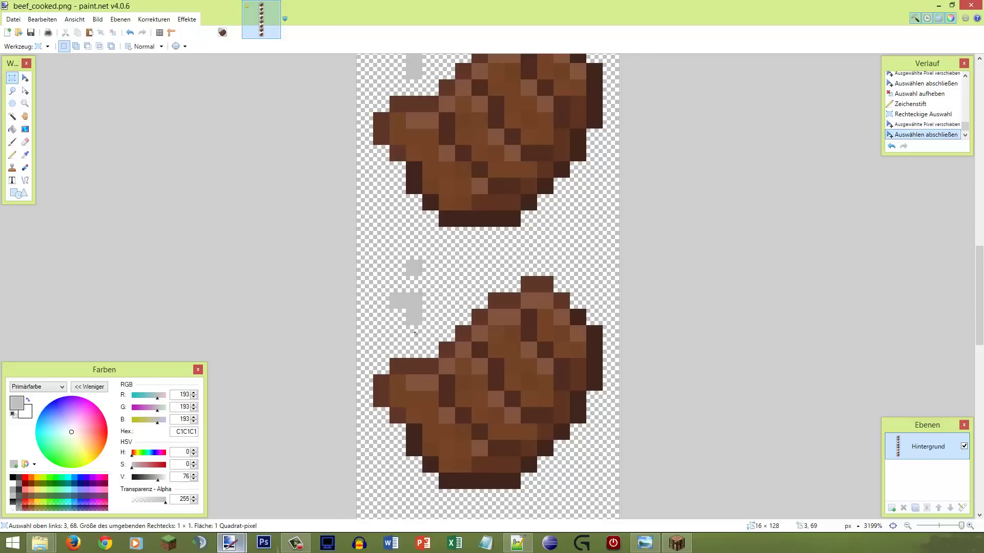
key("ctrl+d")
Try moving the fifth frame's gray smoke pixel at 3, 67 one pixel right to 4, 67
scroll(456, 273, "up", 1)
left_click_drag(408, 360, 410, 369)
key("m")
key("Right")
key("s")
key("ctrl+d")
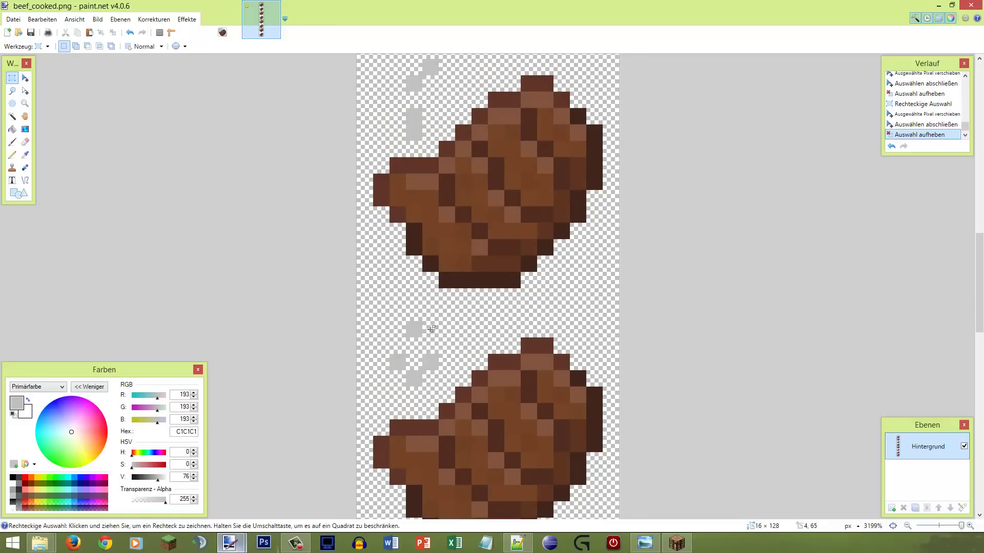
Undo the fifth frame's recent smoke edits back to the gray pixels at 3, 65, 3, 68 and 3, 69, and clear the selection
scroll(435, 328, "up", 1)
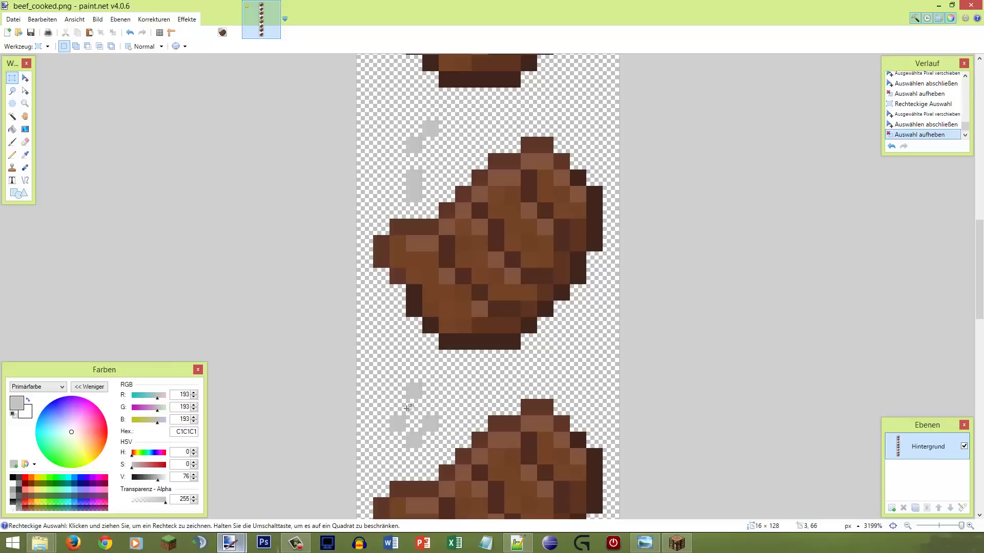
key("ctrl+z")
key("ctrl+z")
key("ctrl+z")
key("ctrl+z")
key("ctrl+z")
key("ctrl+z")
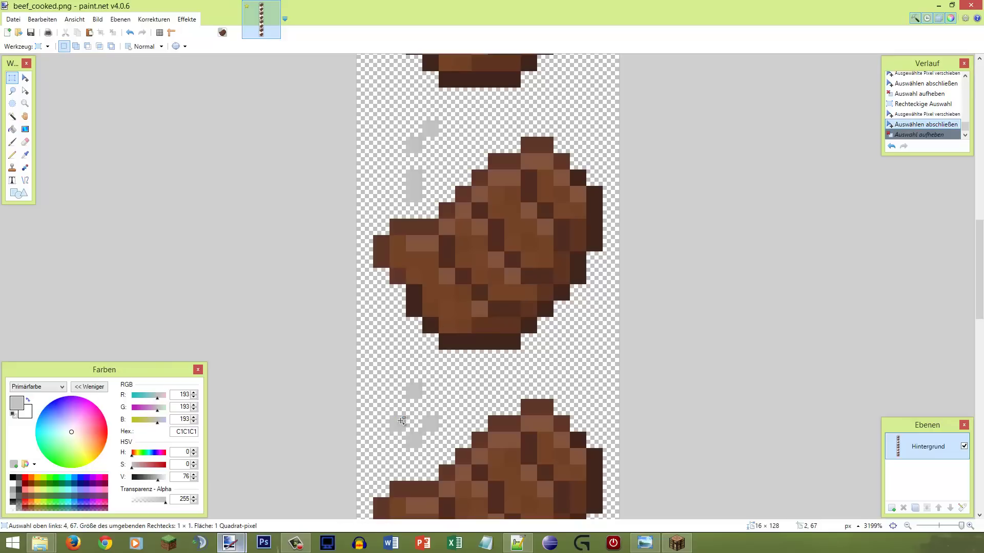
key("ctrl+z")
key("ctrl+z")
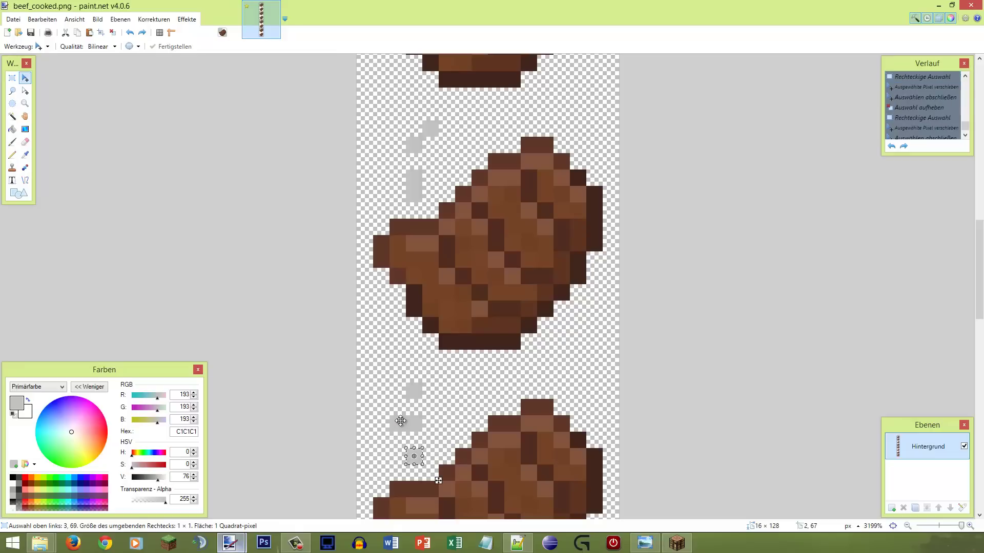
key("ctrl+z")
key("ctrl+z")
key("ctrl+z")
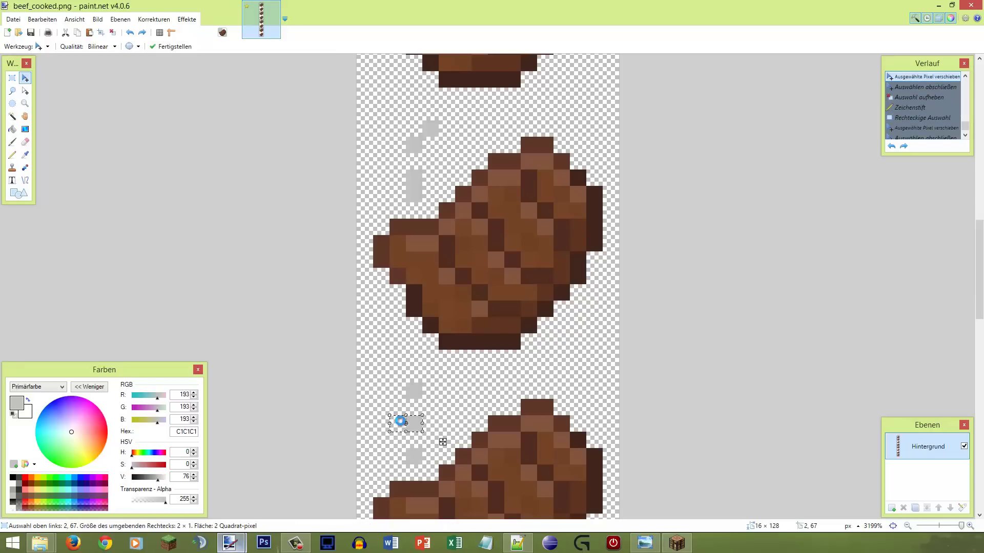
key("ctrl+z")
key("ctrl+z")
key("ctrl+z")
key("ctrl+z")
key("ctrl+z")
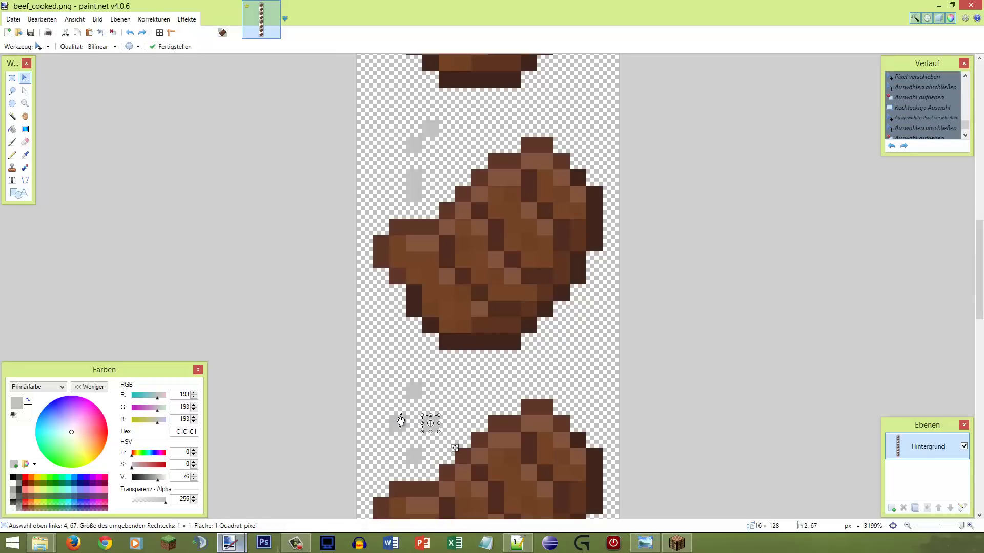
key("s")
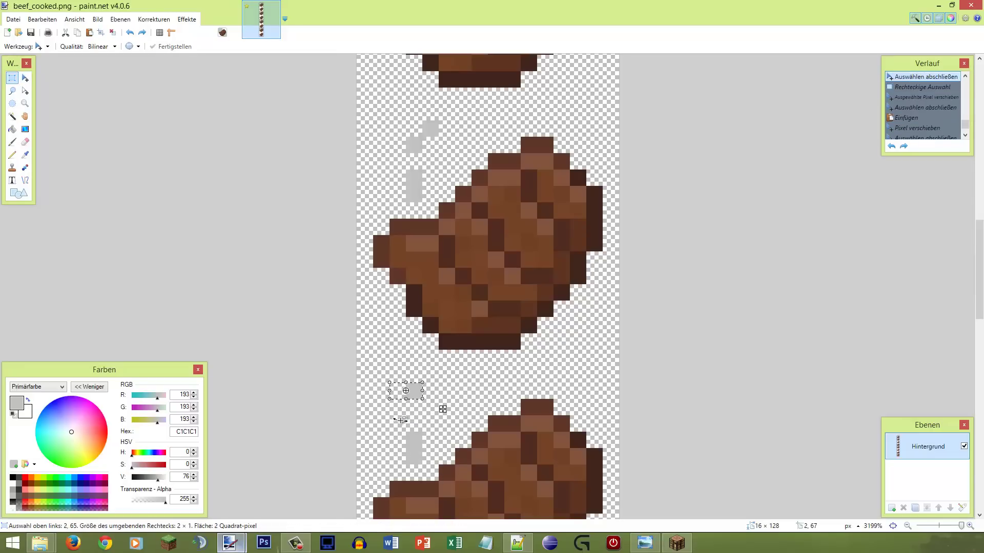
left_click(401, 419)
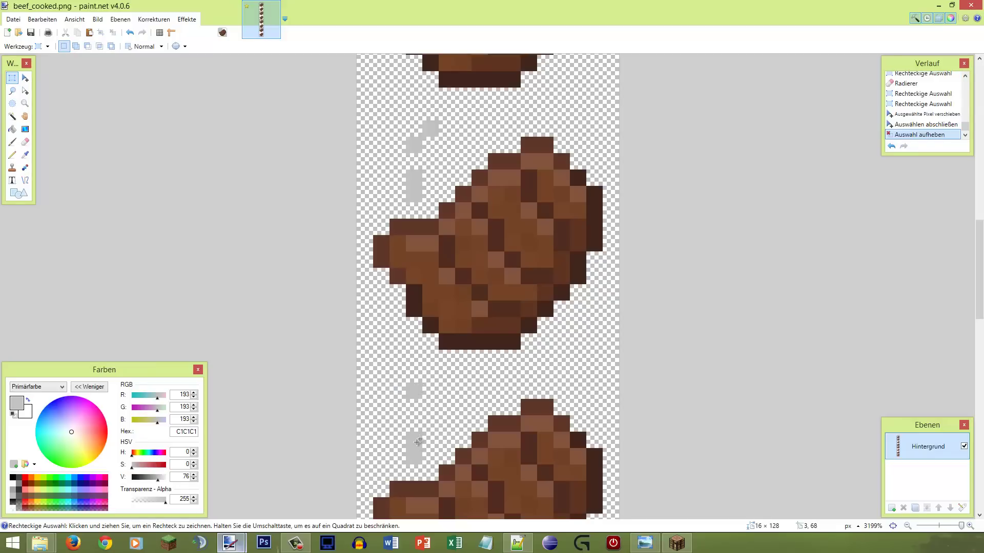
Move the fifth frame's gray pixels at 3, 68 and 3, 69 up one pixel each to 3, 67 and 3, 68
left_click_drag(414, 438, 415, 427)
key("m")
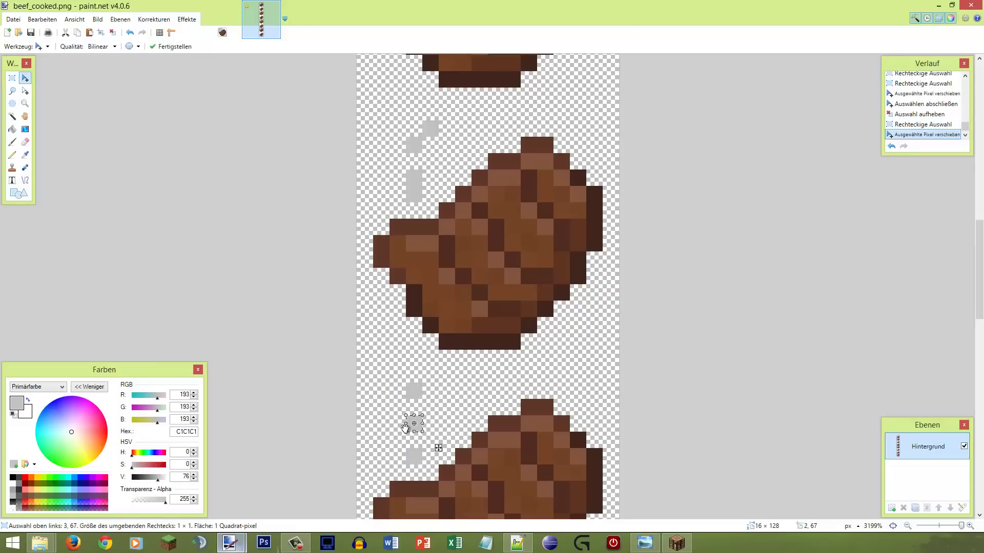
key("s")
left_click(438, 414)
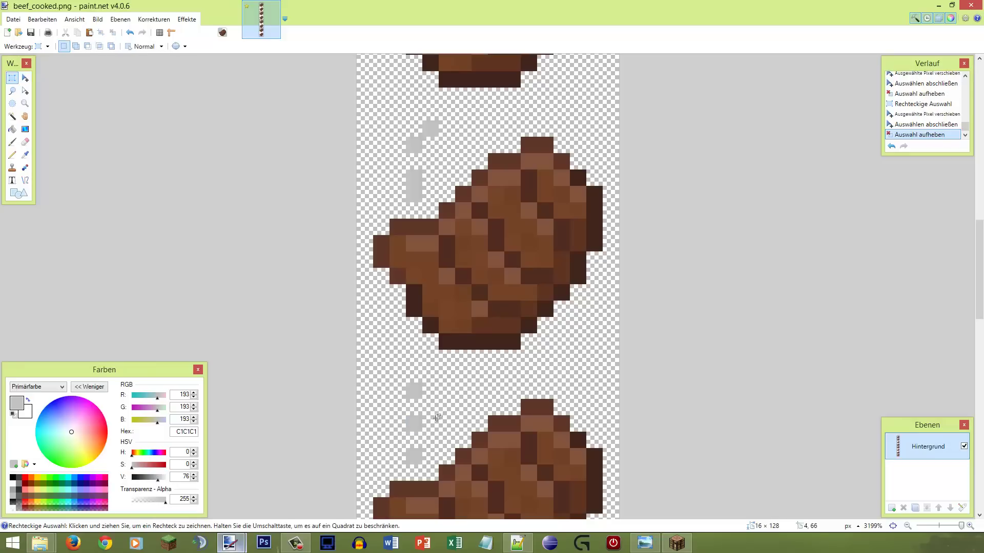
left_click_drag(420, 462, 396, 398)
key("m")
key("s")
Move the fifth frame's gray smoke pixel at 3, 65 one pixel left to 2, 65
left_click(414, 391)
key("m")
key("s")
left_click(420, 391)
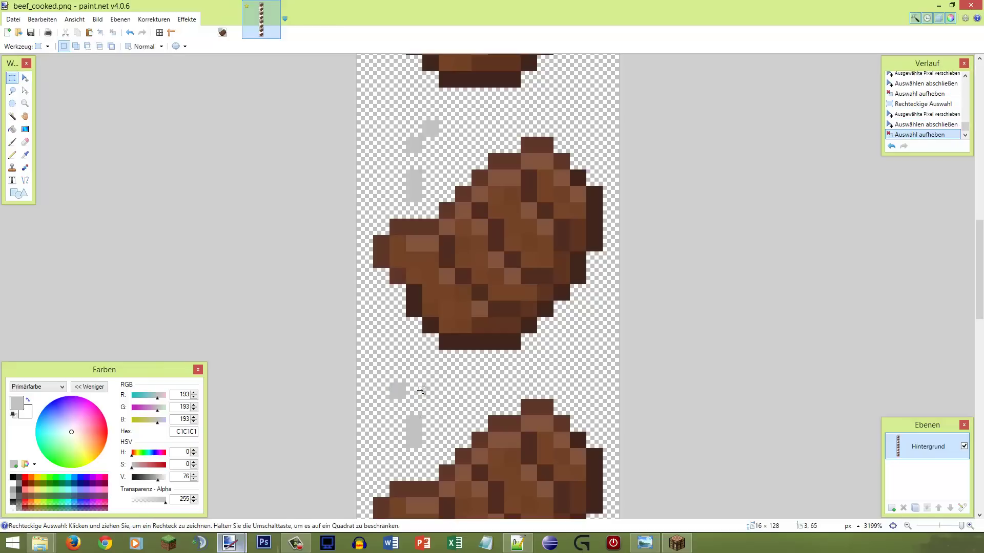
left_click_drag(394, 391, 427, 441)
left_click(427, 441)
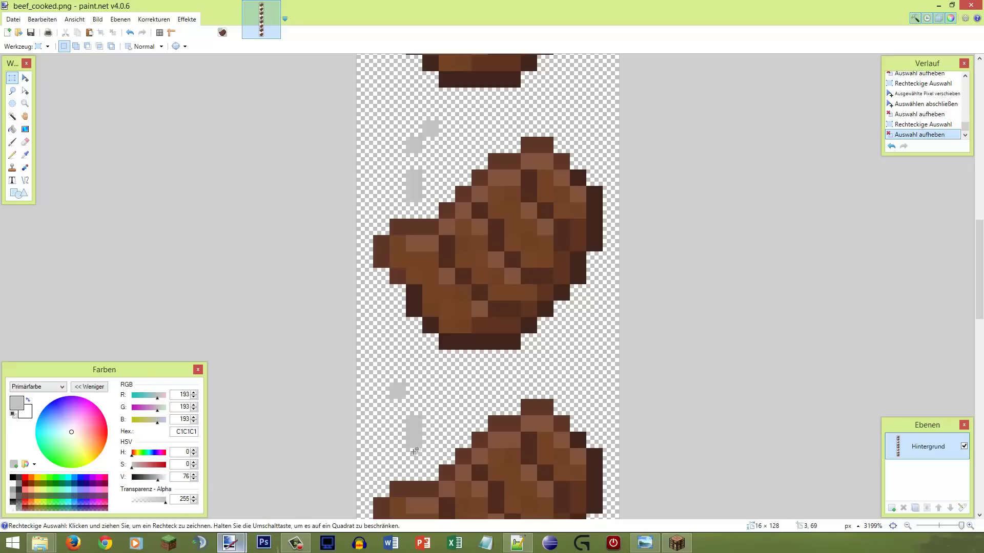
Copy the fifth frame's smoke pixels into the sixth steak frame, placing the pasted 3 × 5 block at 2, 81
left_click_drag(390, 384, 422, 456)
key("ctrl+c")
key("ctrl+v")
scroll(490, 411, "down", 5)
left_click_drag(419, 402, 405, 353)
scroll(413, 336, "down", 10)
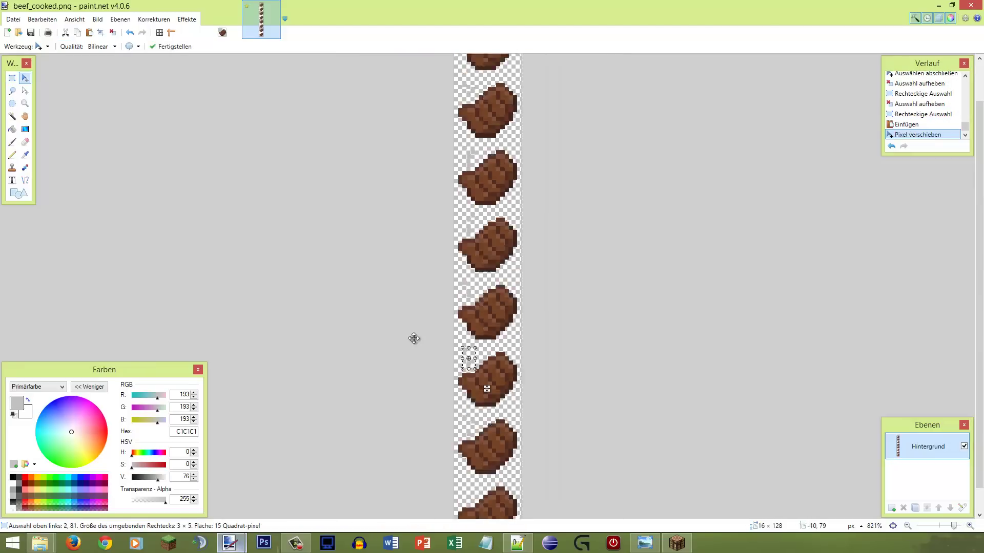
scroll(443, 328, "up", 10)
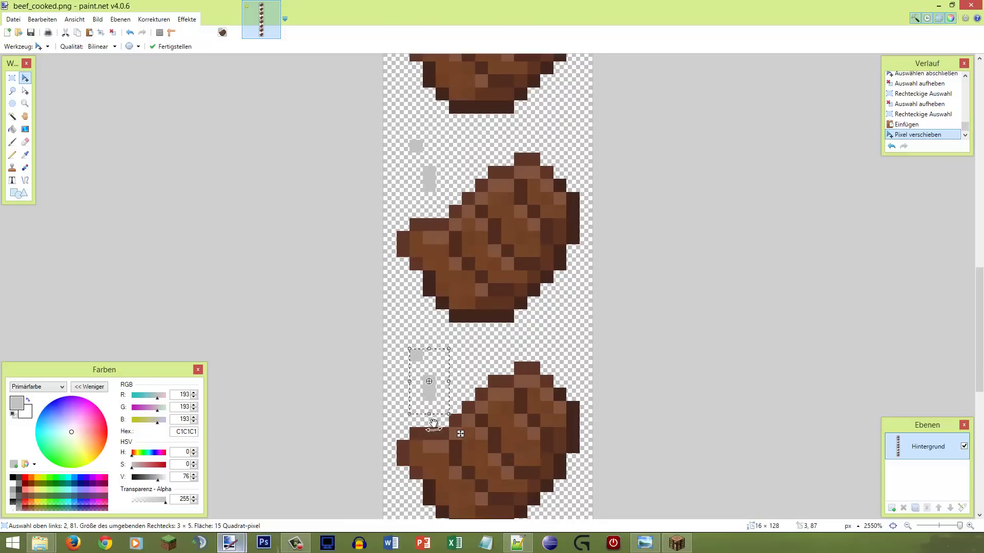
scroll(421, 376, "up", 1)
scroll(421, 377, "down", 1)
key("s")
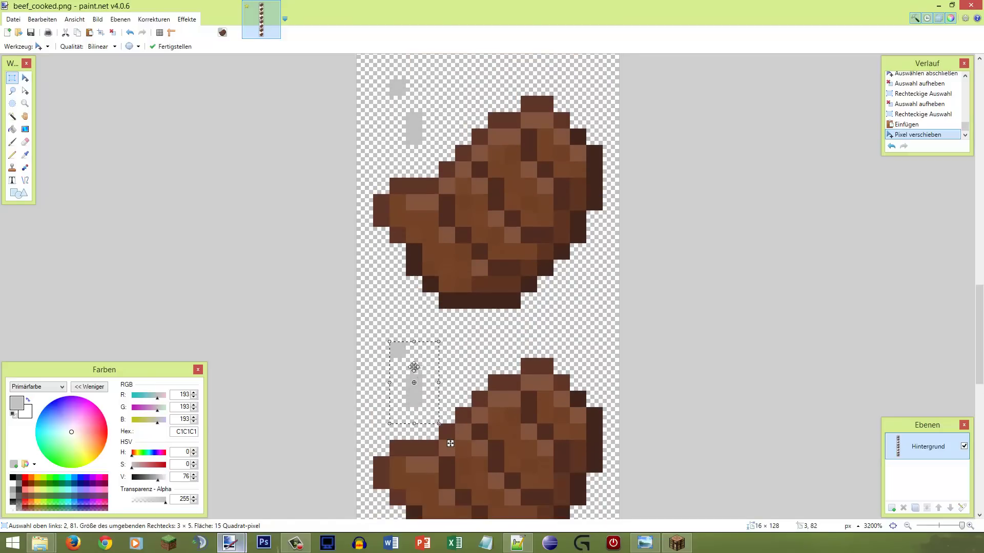
left_click(394, 349)
Erase the gray smoke pixel at 2, 81 in the sixth frame
left_click_drag(393, 347, 397, 351)
key("e")
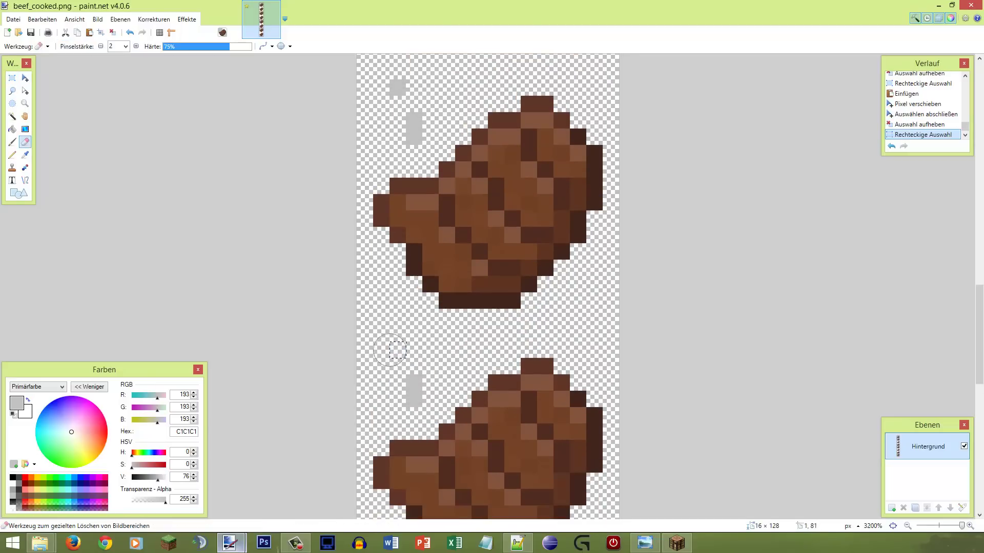
left_click(386, 356)
key("s")
key("ctrl+d")
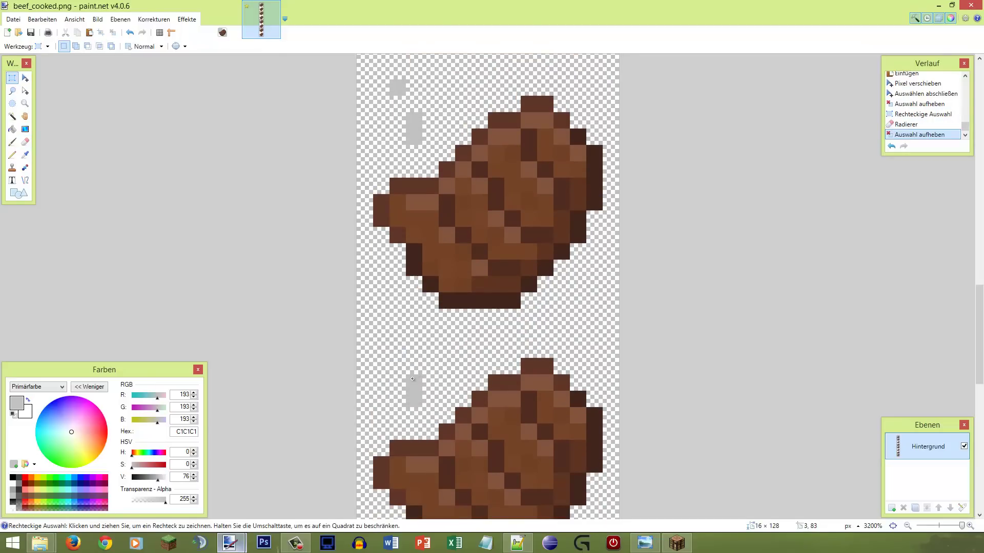
Move the sixth frame's gray pixel at 3, 83 one pixel up and right to 4, 82
left_click_drag(415, 391, 414, 382)
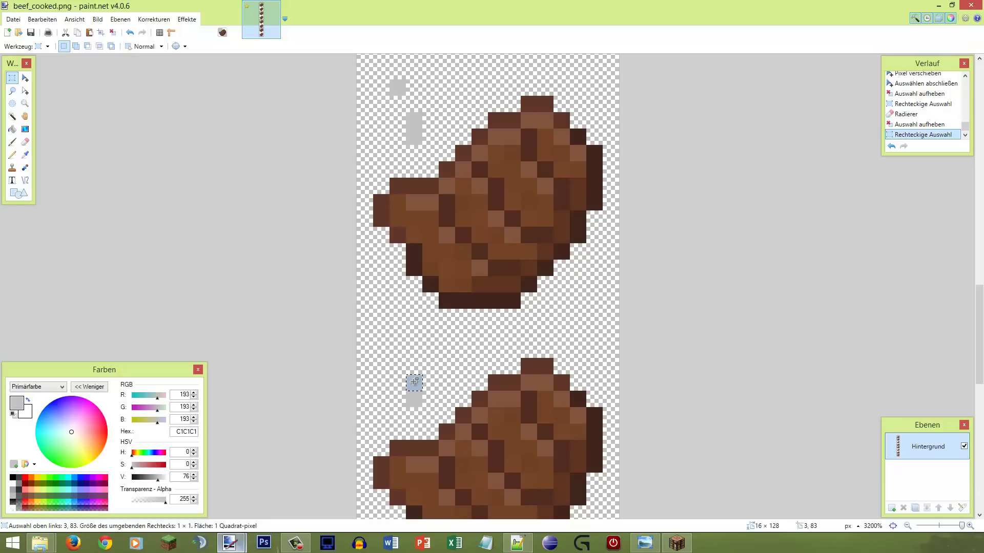
key("m")
key("Up")
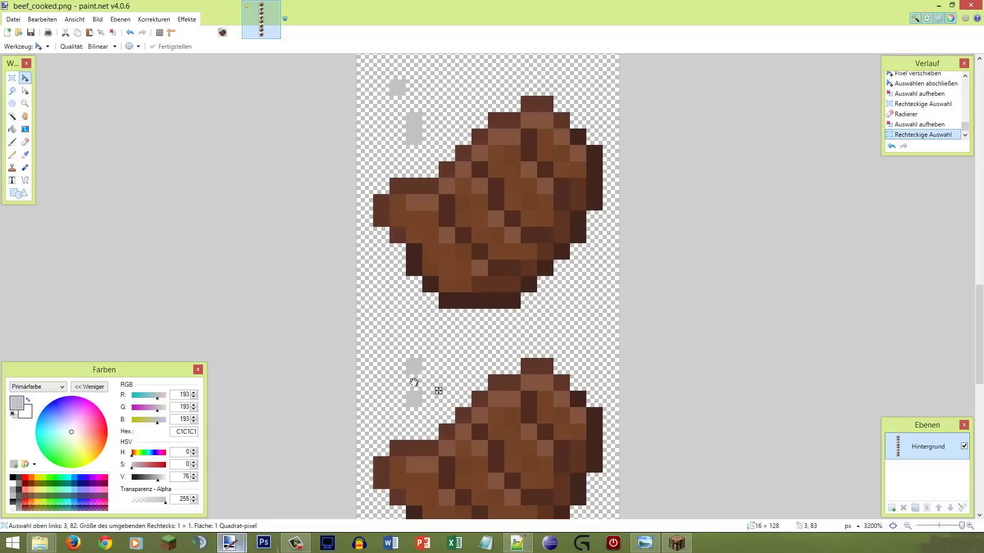
key("Right")
key("s")
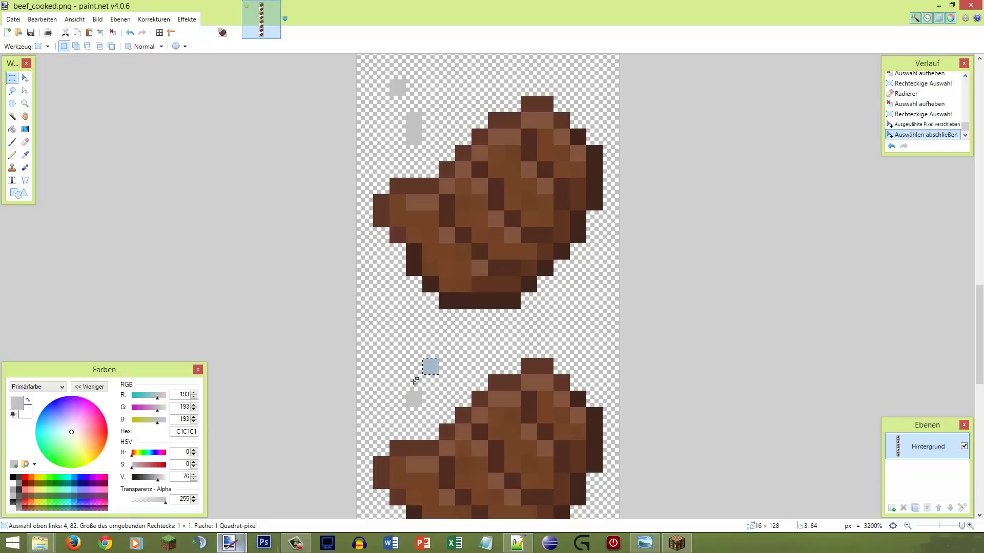
key("m")
key("m")
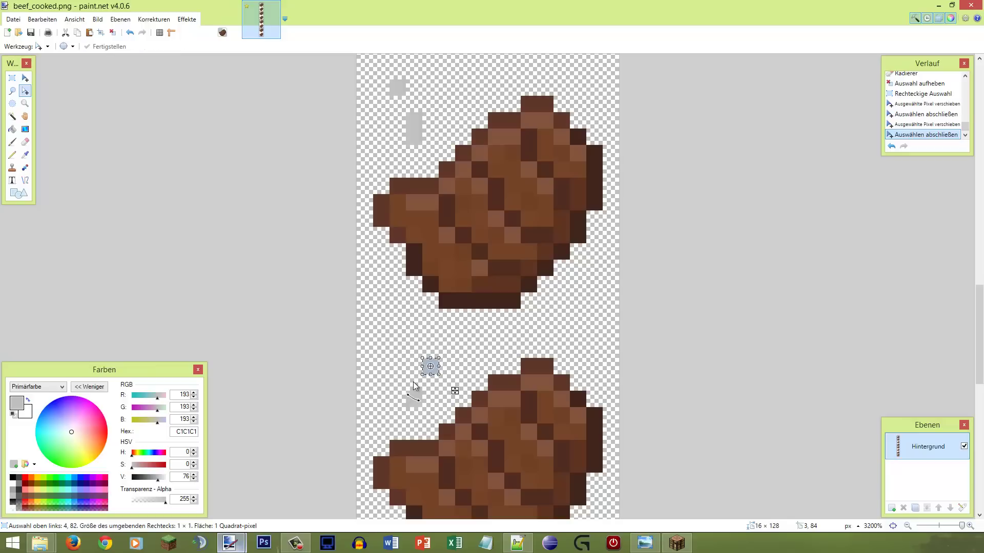
key("m")
key("Down")
key("Up")
key("m")
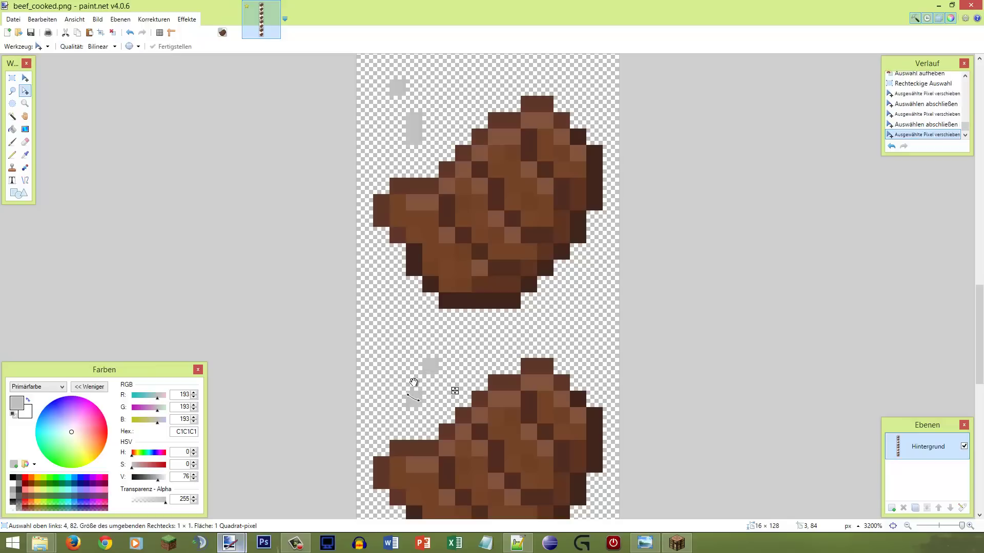
Move the sixth frame's gray pixel at 3, 84 up one pixel to 3, 83
key("m")
key("Left")
key("Down")
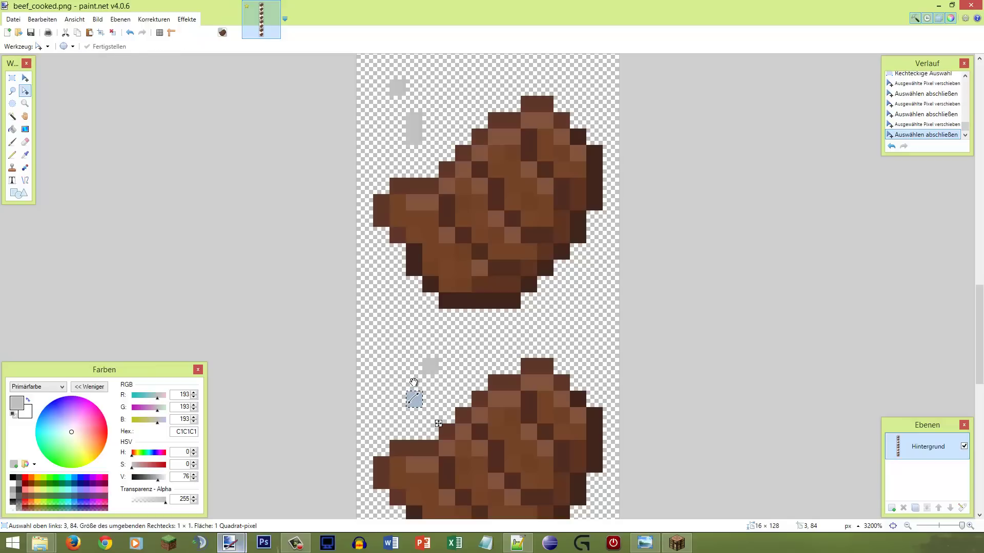
key("m")
key("Up")
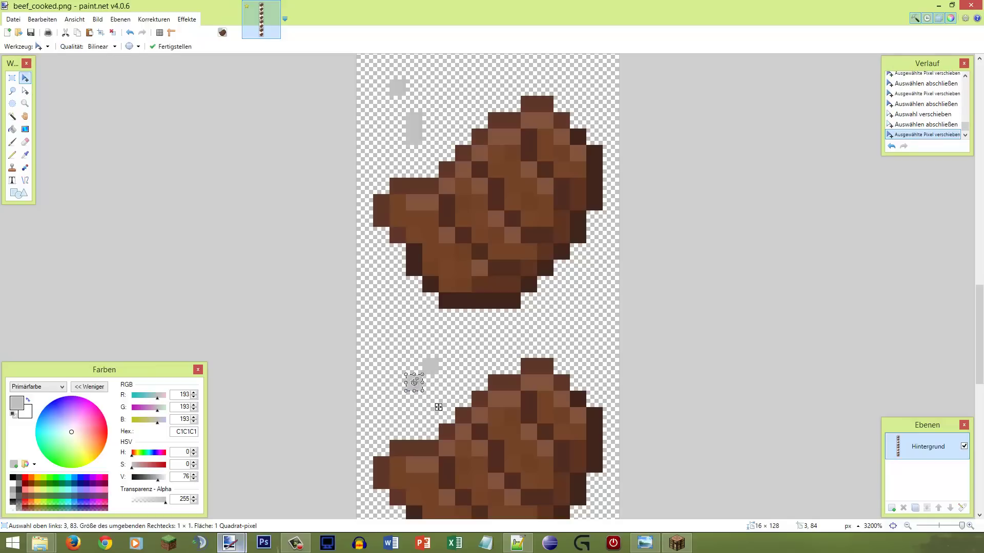
key("s")
left_click(441, 374)
Draw a new gray smoke pixel at 3, 85 in the sixth frame
scroll(447, 354, "down", 1)
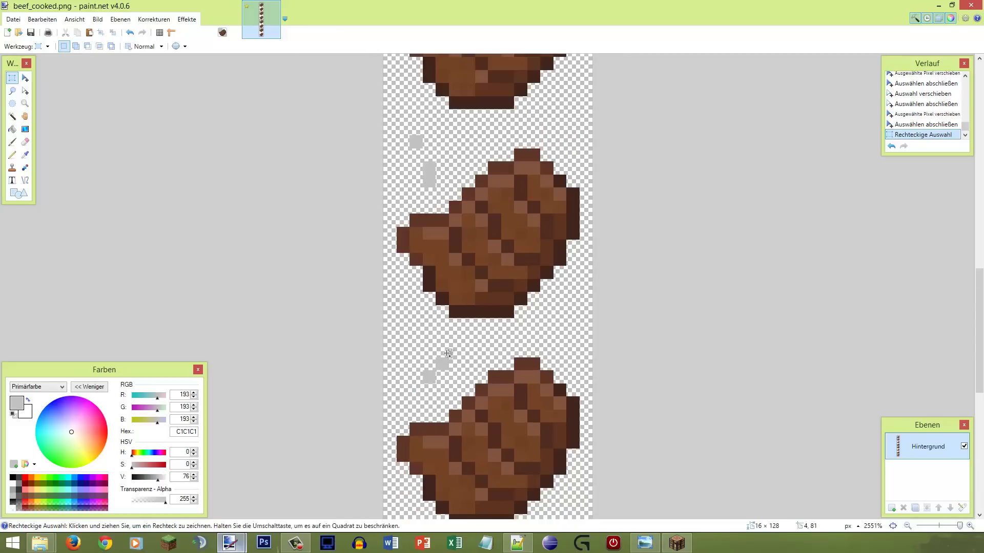
scroll(447, 354, "up", 1)
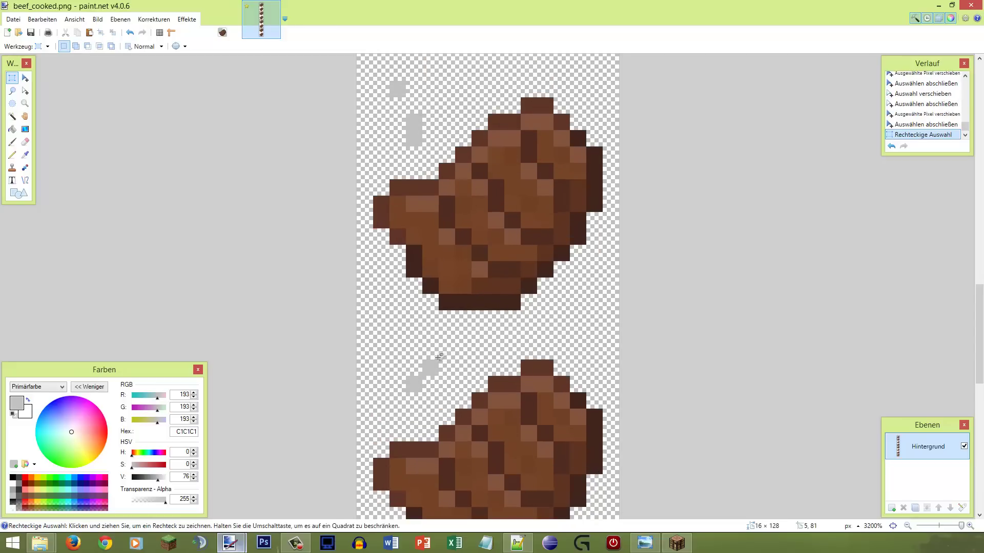
scroll(438, 357, "up", 1)
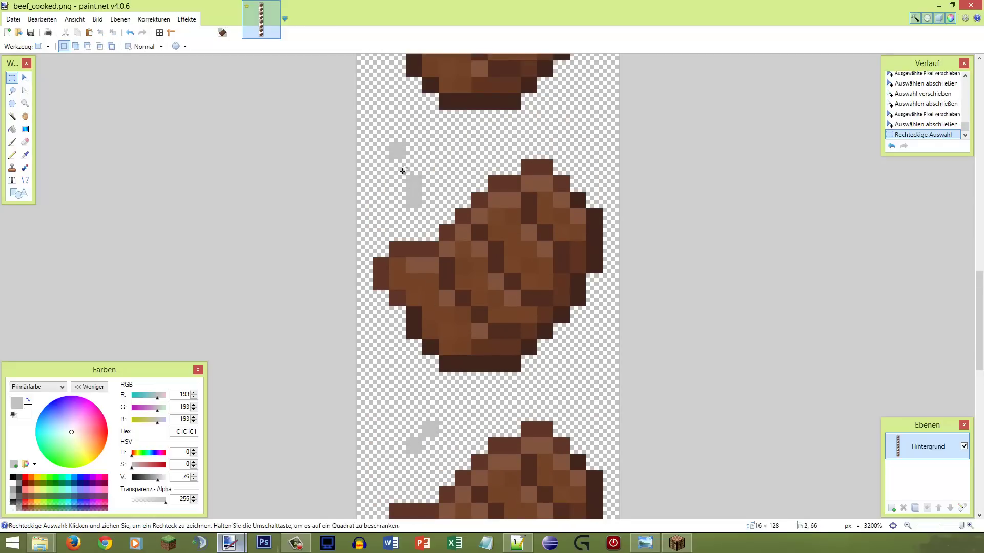
left_click_drag(408, 487, 416, 442)
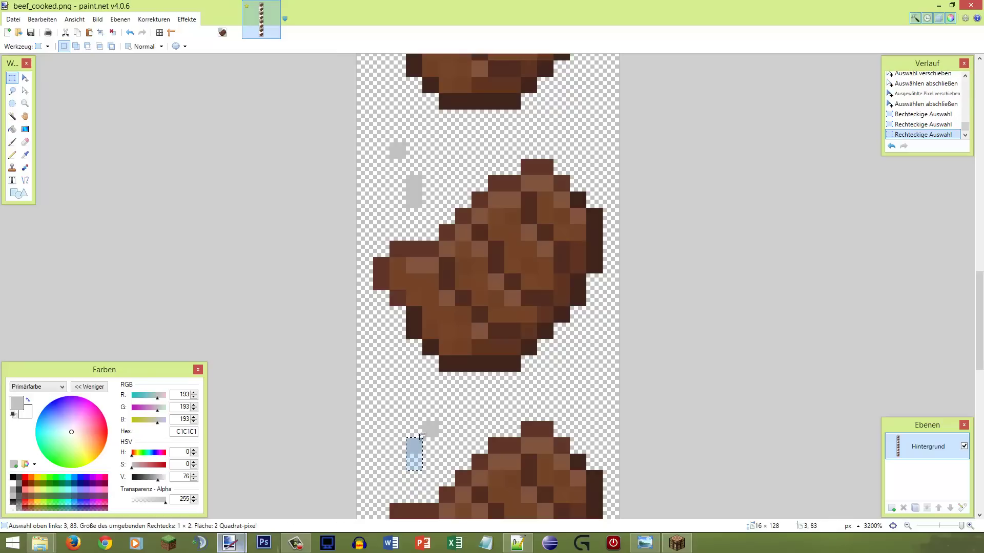
left_click(412, 427)
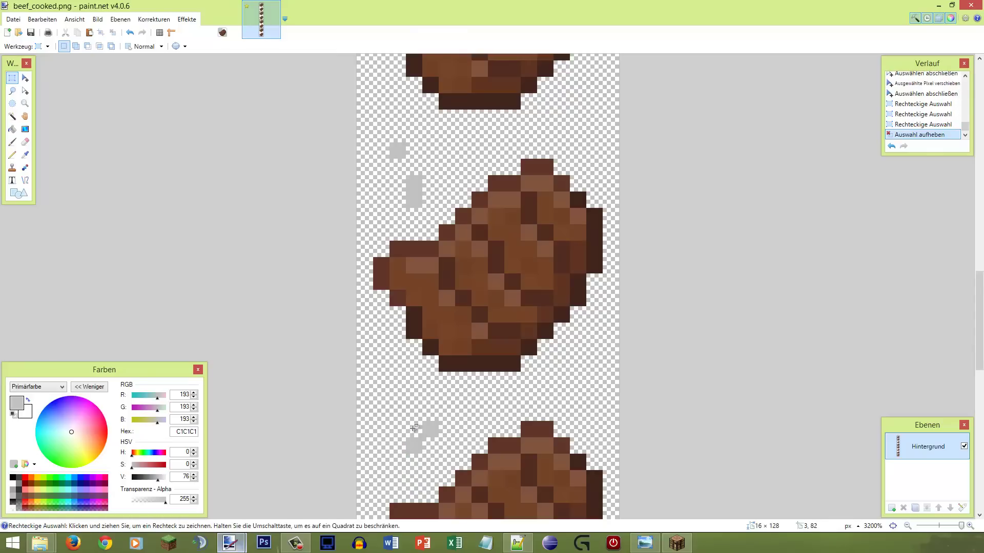
key("p")
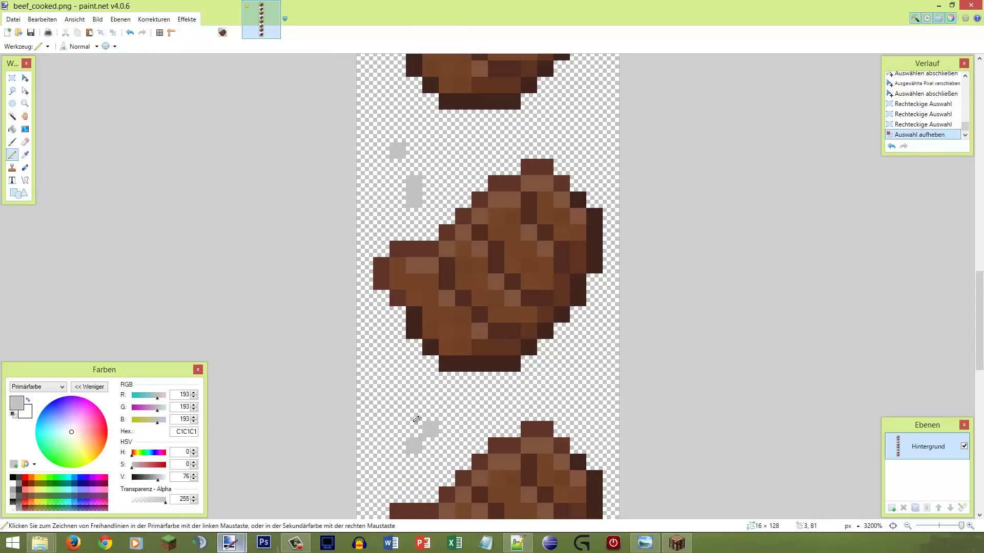
left_click(417, 483)
key("s")
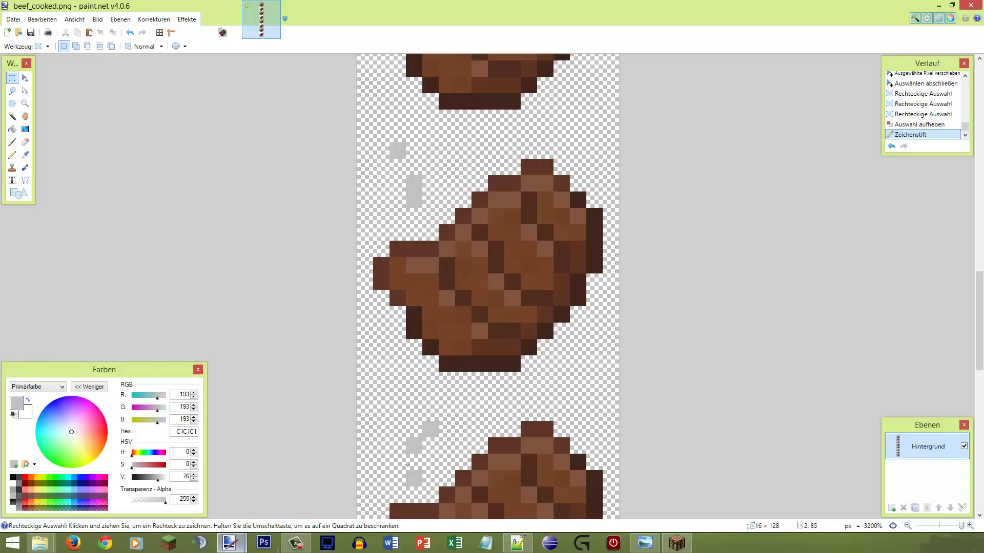
Copy the sixth frame's 3 × 5 smoke area into the seventh frame at 2, 97, and save the image
left_click_drag(392, 485, 440, 408)
key("ctrl+c")
key("ctrl+v")
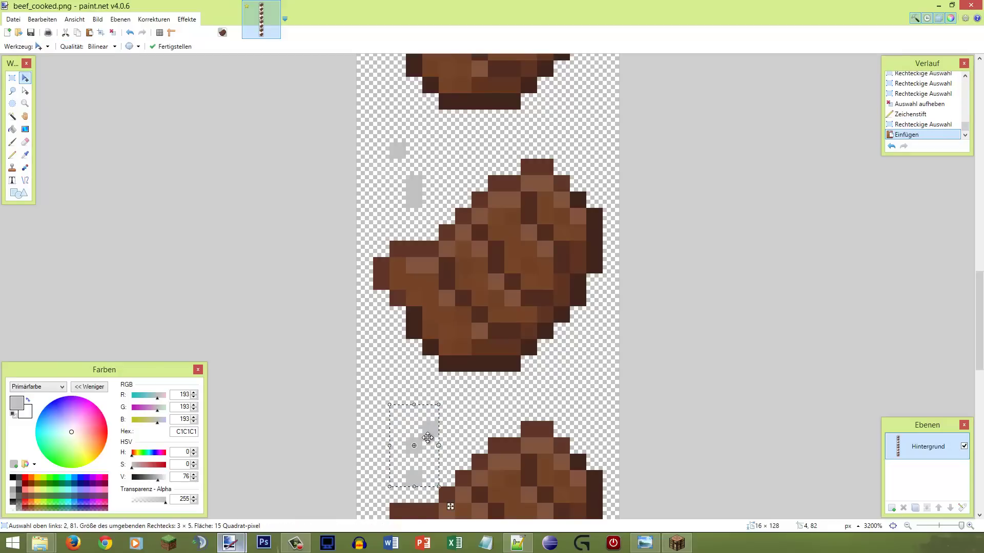
left_click_drag(423, 463, 437, 425)
scroll(461, 380, "down", 5)
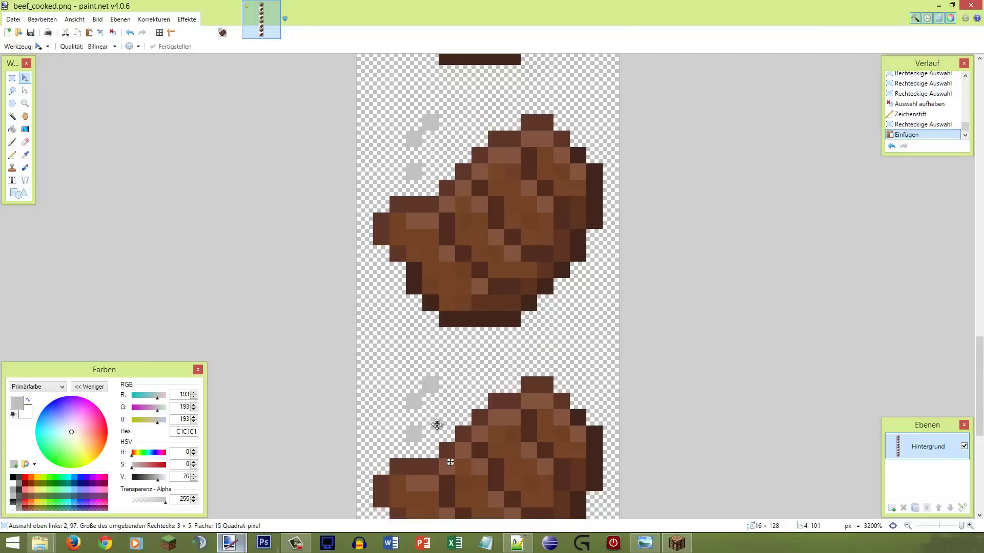
key("ctrl+d")
key("s")
key("ctrl+s")
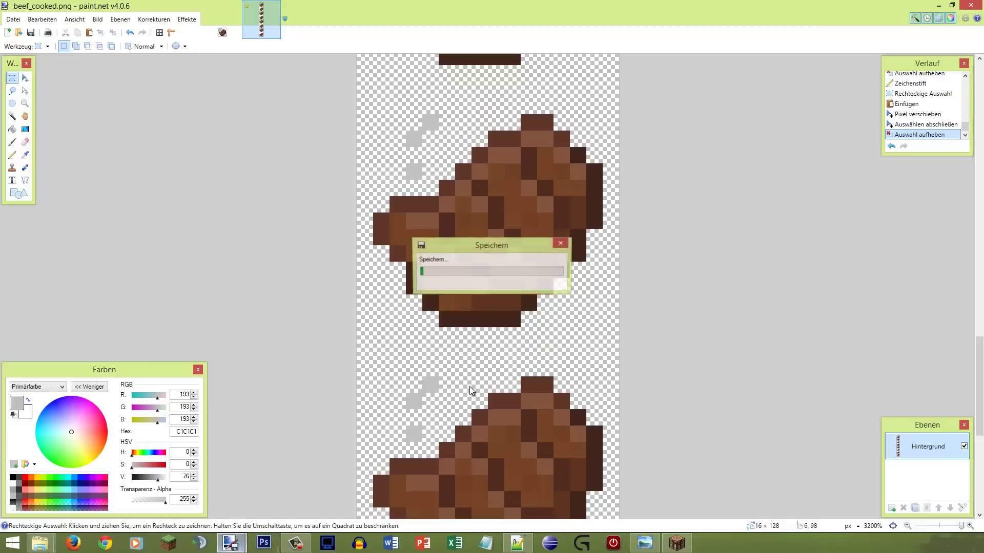
Compare the gray smoke pixels across the stacked frames, from the first frame down to the eighth
scroll(470, 387, "down", 4)
scroll(467, 390, "down", 1)
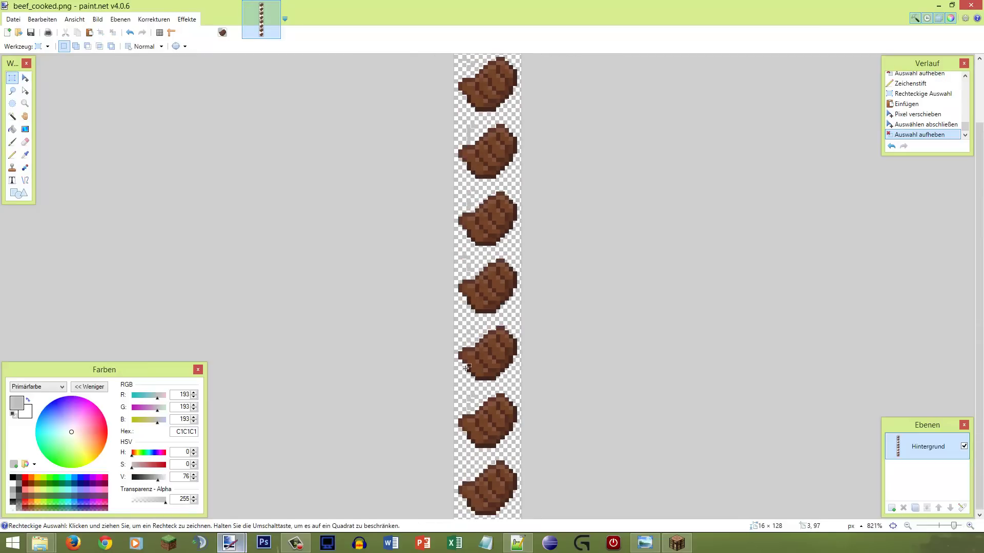
scroll(451, 76, "up", 5)
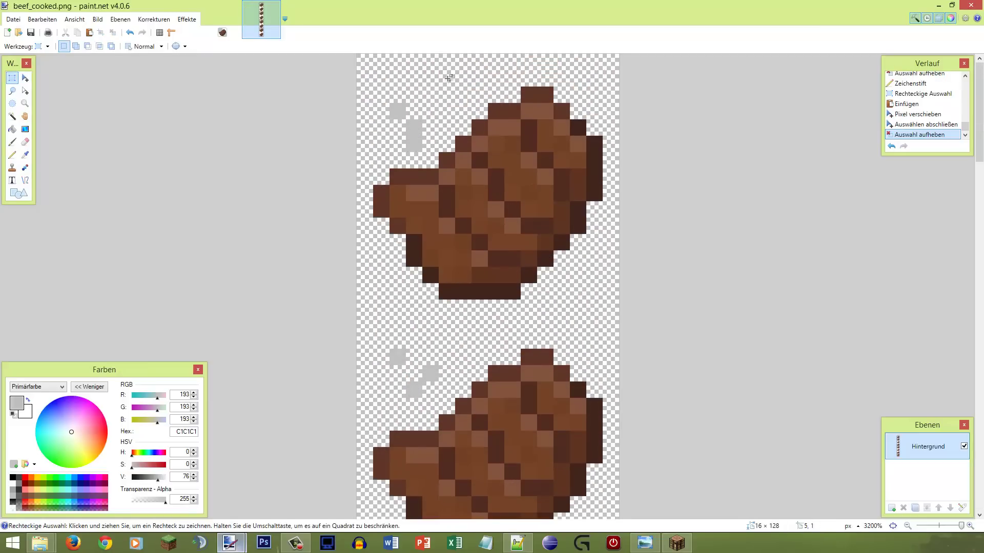
scroll(451, 154, "down", 10)
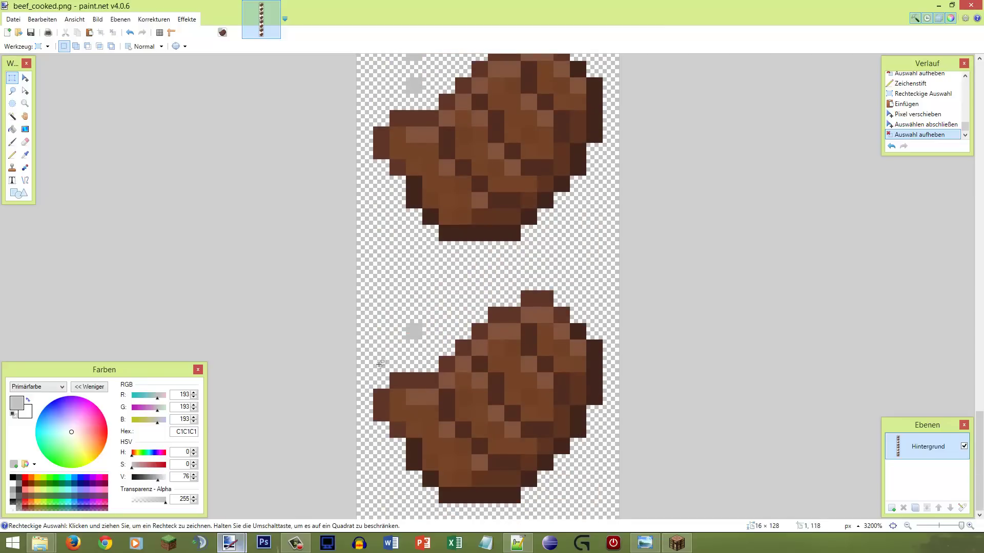
scroll(418, 311, "up", 4)
scroll(419, 292, "down", 4)
scroll(421, 273, "down", 2)
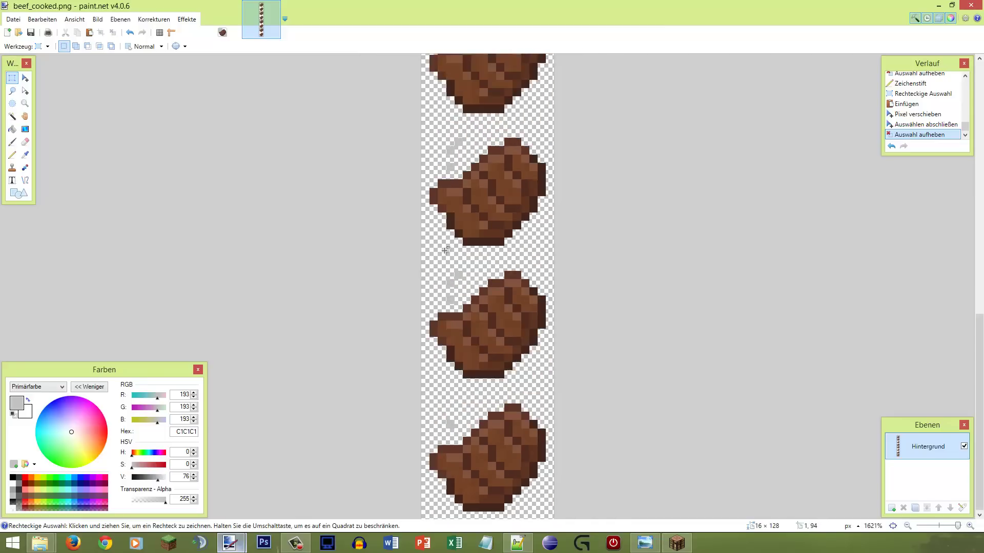
scroll(449, 271, "up", 2)
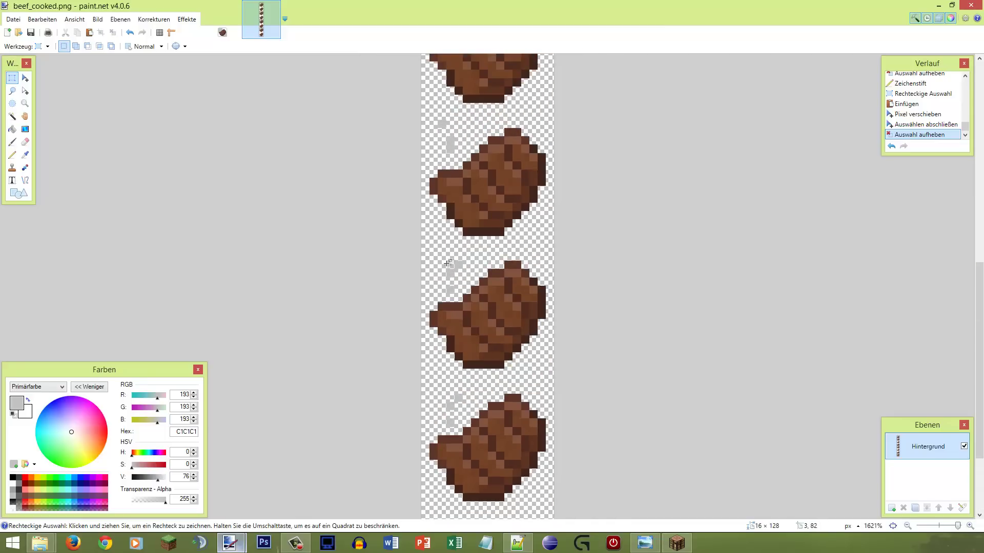
scroll(448, 264, "up", 2)
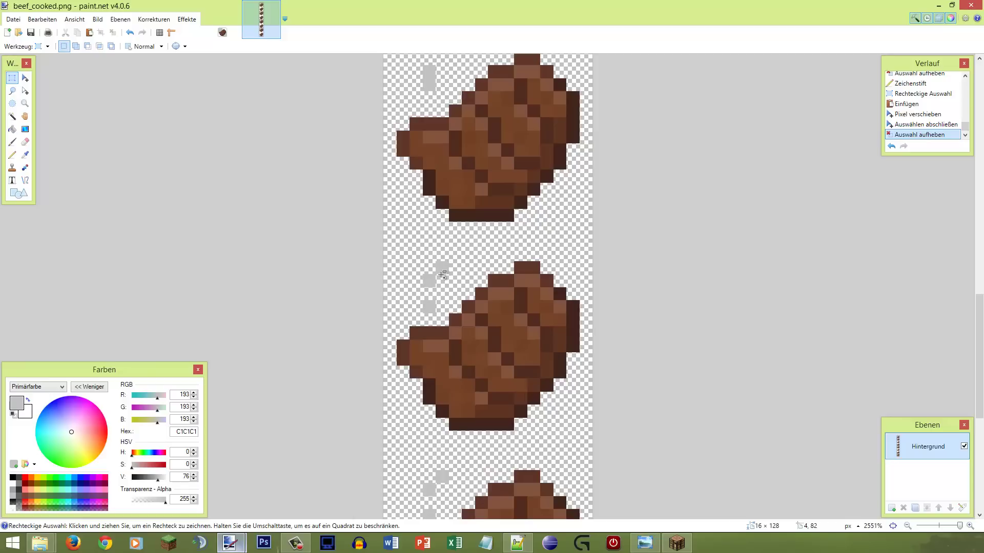
scroll(443, 279, "down", 2)
scroll(432, 410, "up", 1)
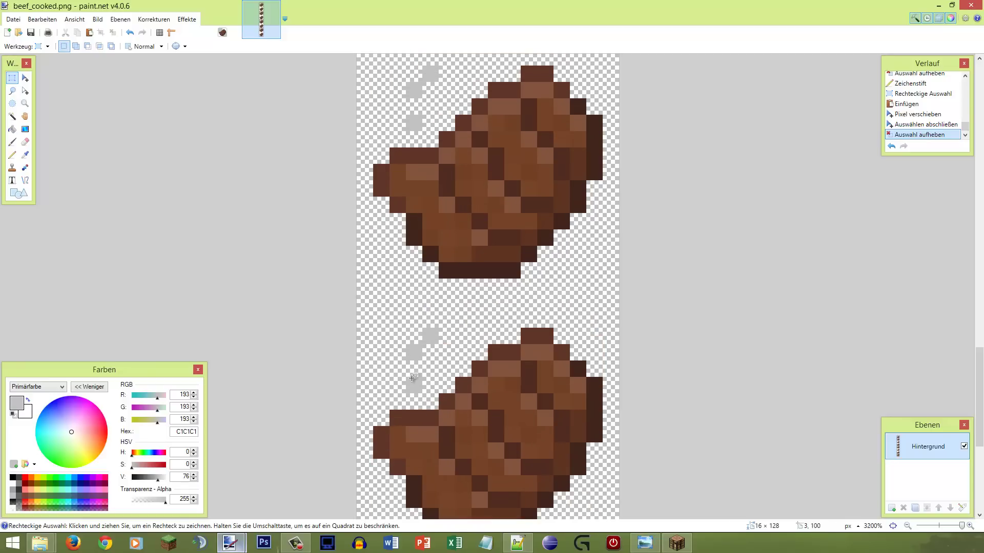
Move the seventh frame's smoke pixels to 4, 97, to 2, 98 and to 3, 100, and draw a new gray pixel at 3, 101
left_click_drag(414, 385, 427, 346)
key("m")
key("Up")
key("s")
left_click_drag(428, 344, 399, 343)
key("m")
key("s")
key("ctrl+d")
key("s")
key("ctrl+d")
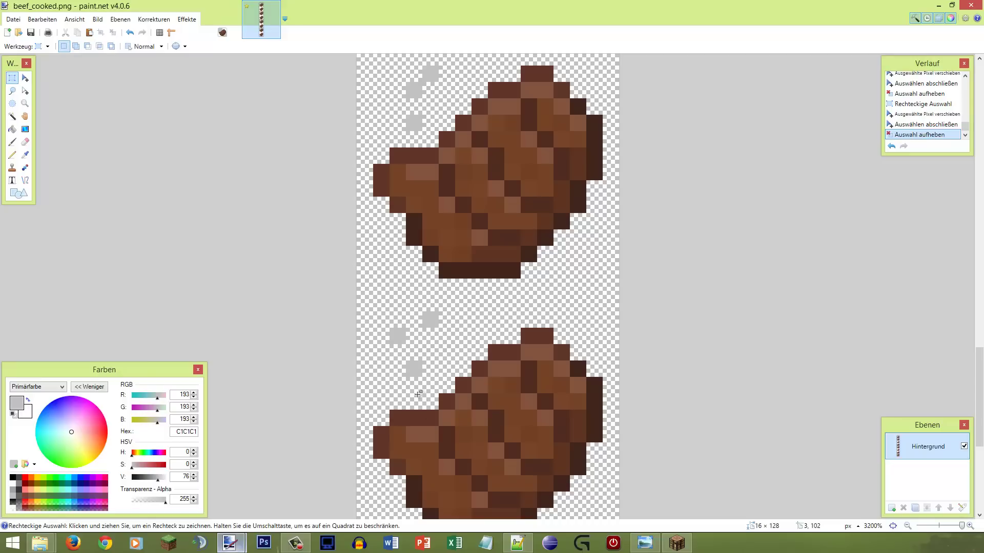
key("p")
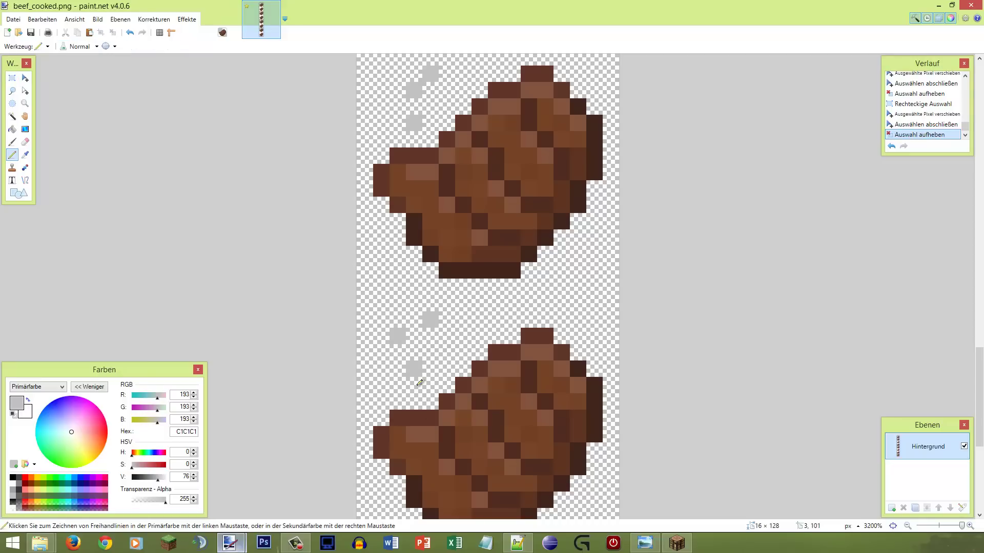
left_click(418, 385)
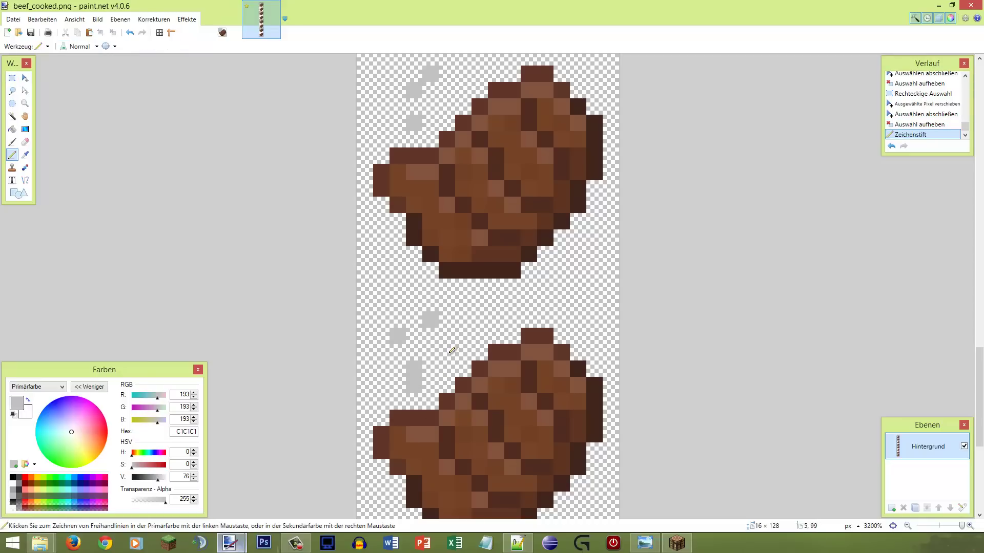
Copy the seventh frame's 3 × 5 smoke area into the eighth frame at 2, 113
scroll(450, 348, "down", 3)
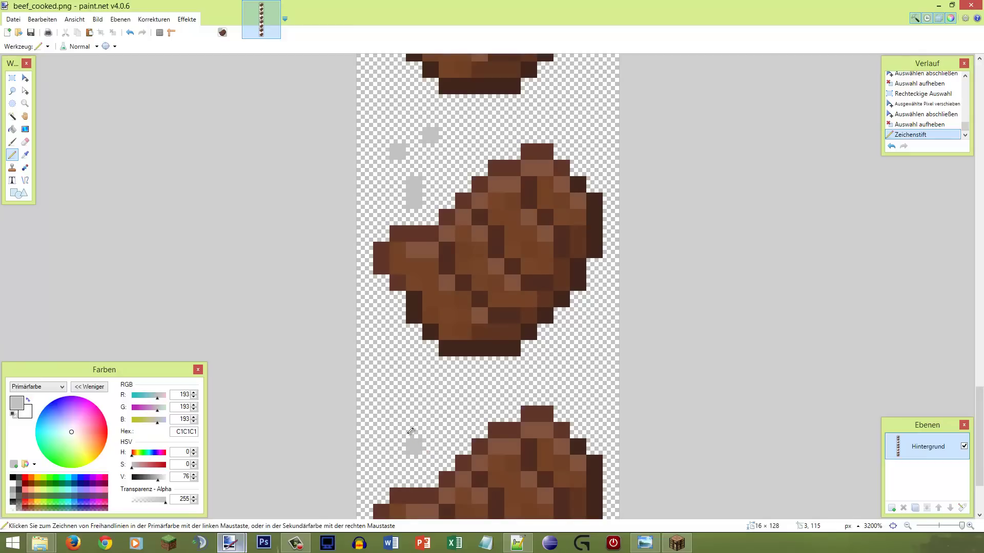
key("s")
left_click_drag(398, 136, 424, 194)
key("ctrl+c")
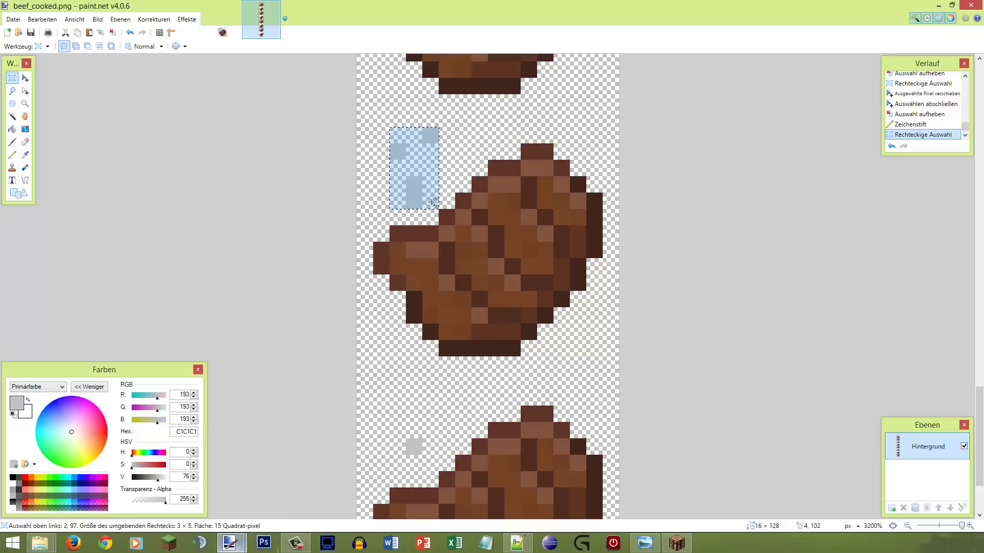
key("ctrl+v")
left_click_drag(449, 229, 449, 491)
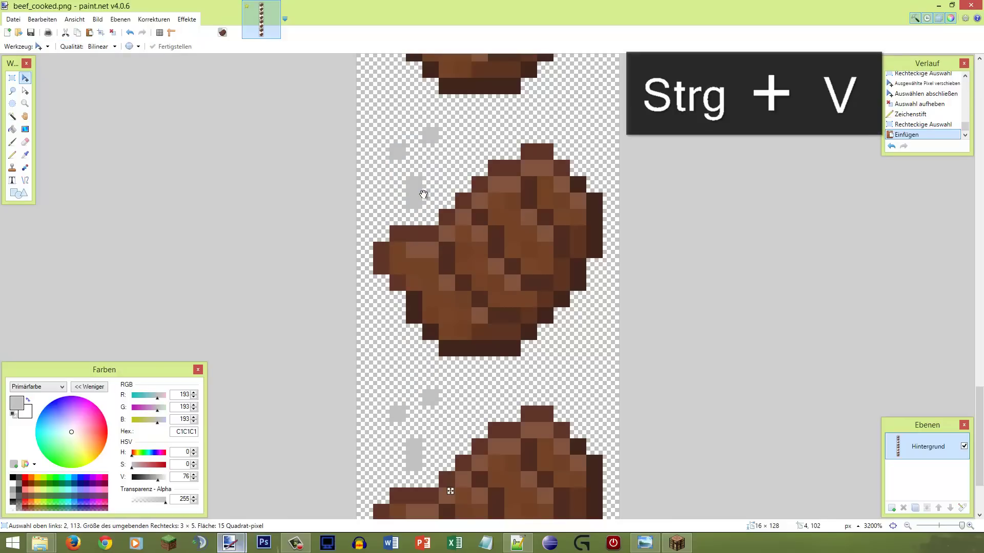
Erase the eighth frame's smoke pixel at 4, 113 and move the one at 2, 114 up to 2, 113
key("s")
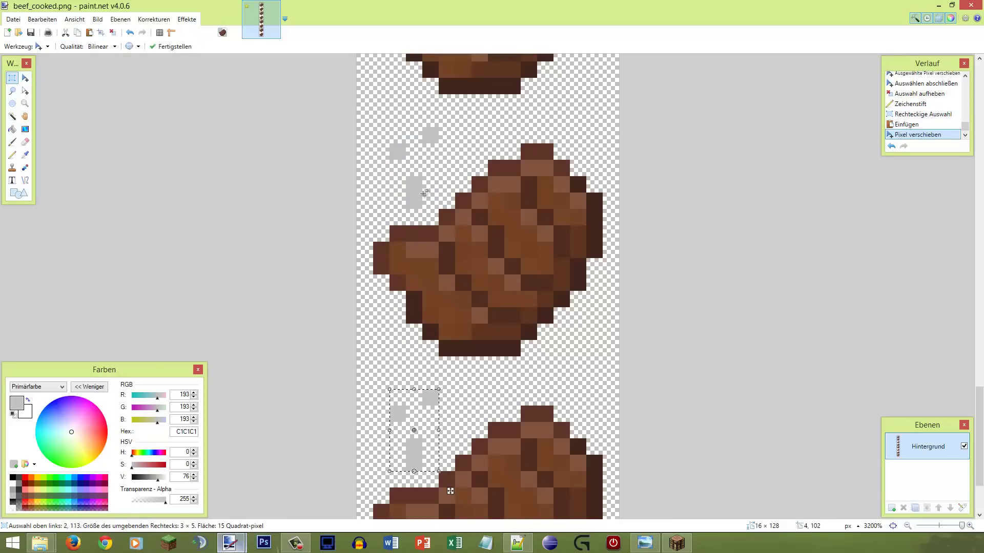
left_click(441, 407)
mouse_move(449, 379)
left_mouse_down()
mouse_move(438, 411)
mouse_move(421, 398)
mouse_move(398, 416)
mouse_move(398, 403)
left_mouse_up()
key("e")
key("s")
left_click(447, 409)
key("s")
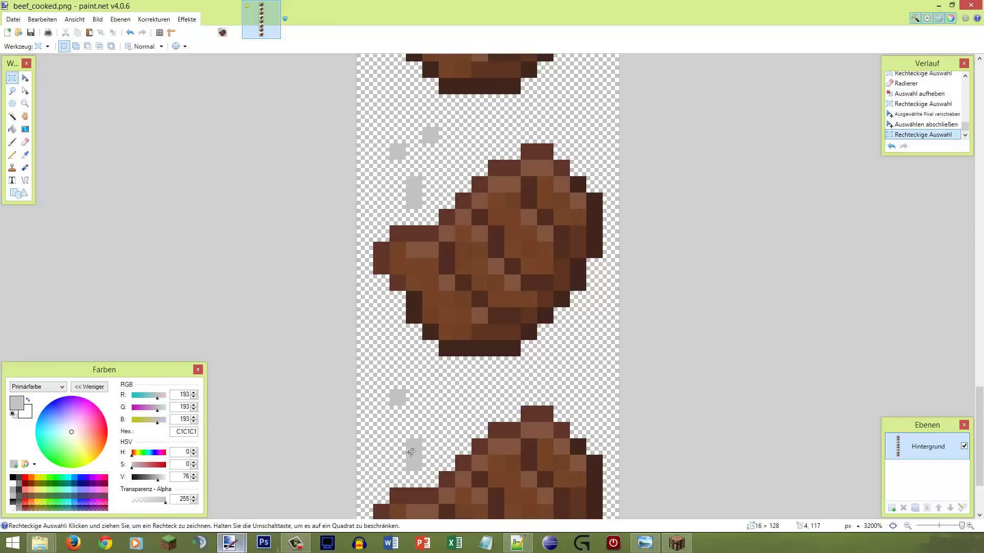
Try to move the eighth frame's gray pixel at 3, 116 up to 3, 115, and undo the move
left_click_drag(391, 441, 413, 449)
left_click(430, 446)
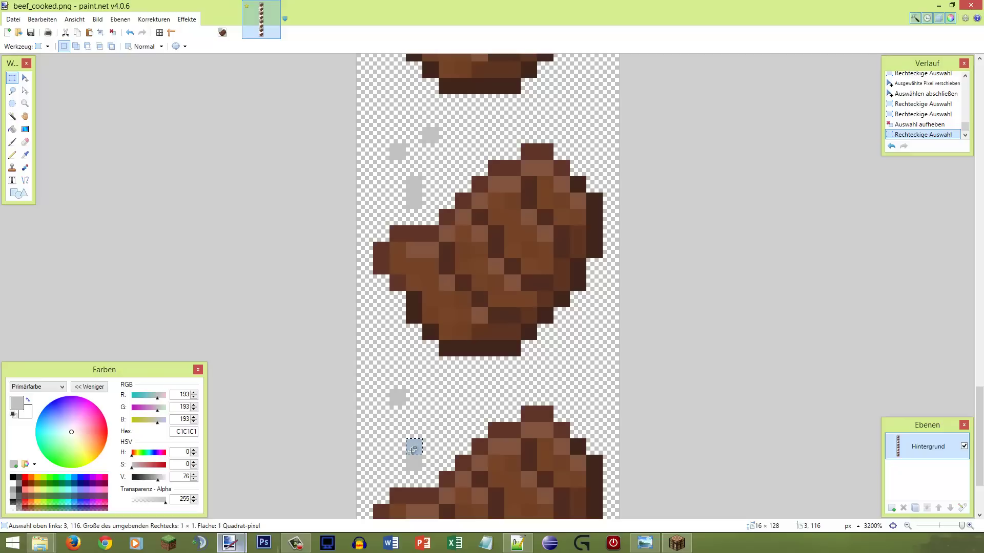
key("m")
key("Up")
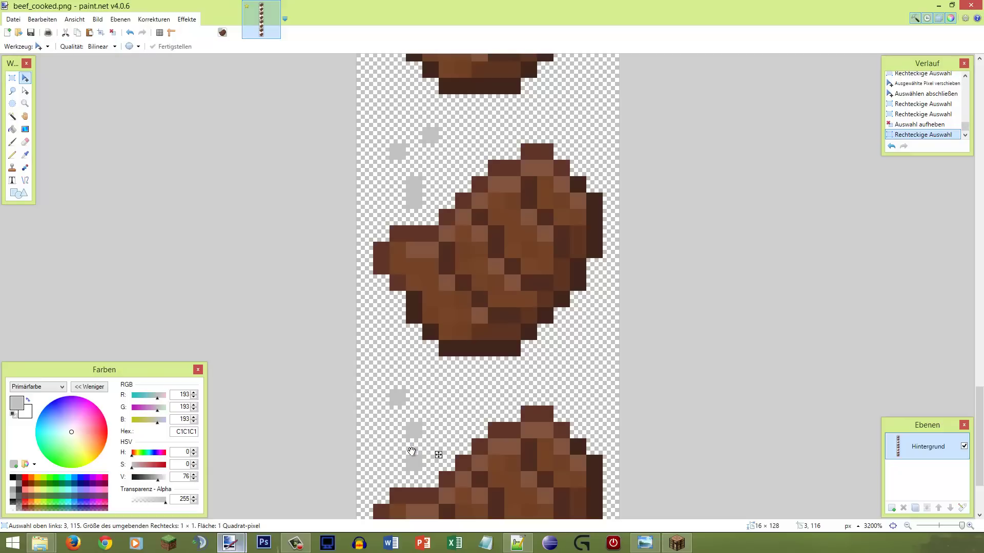
key("ctrl+z")
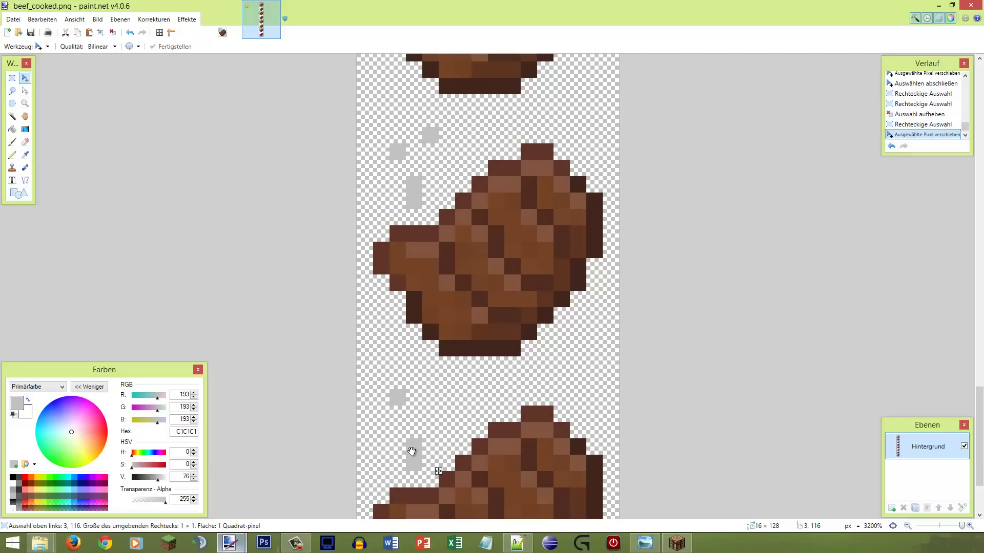
left_click(411, 451)
key("s")
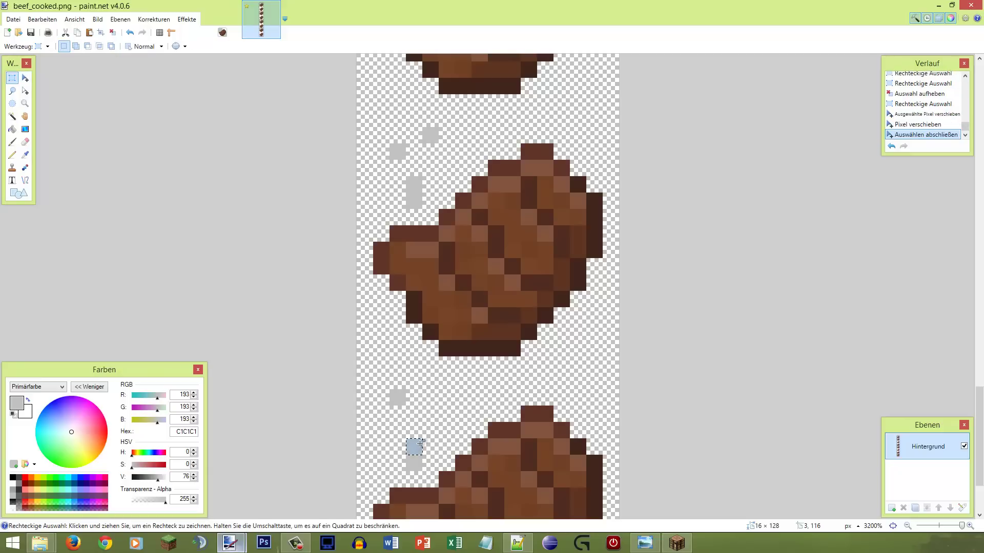
key("m")
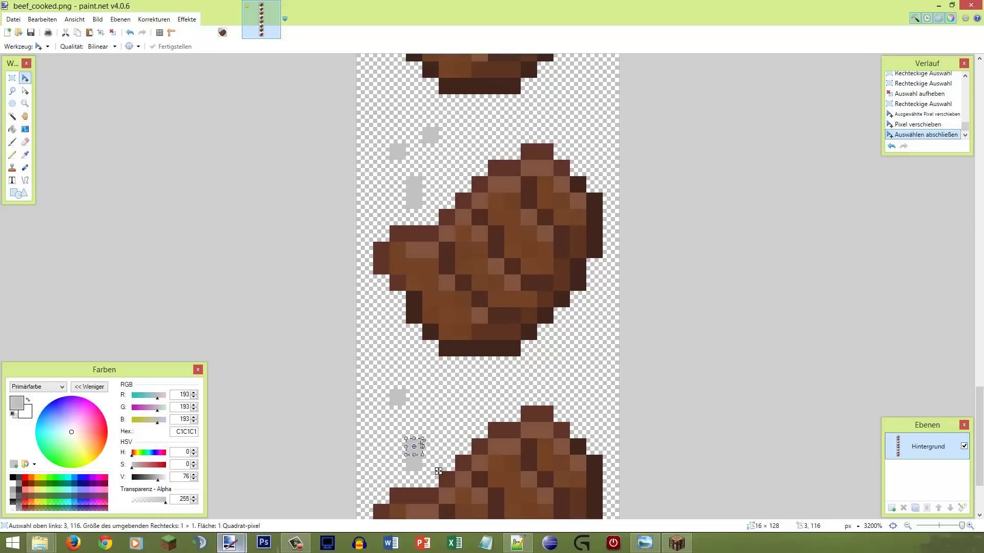
Erase the gray smoke pixel at 3, 101 in the seventh frame
key("s")
left_click(416, 211)
mouse_move(413, 200)
left_mouse_down()
mouse_move(416, 234)
mouse_move(418, 205)
left_mouse_up()
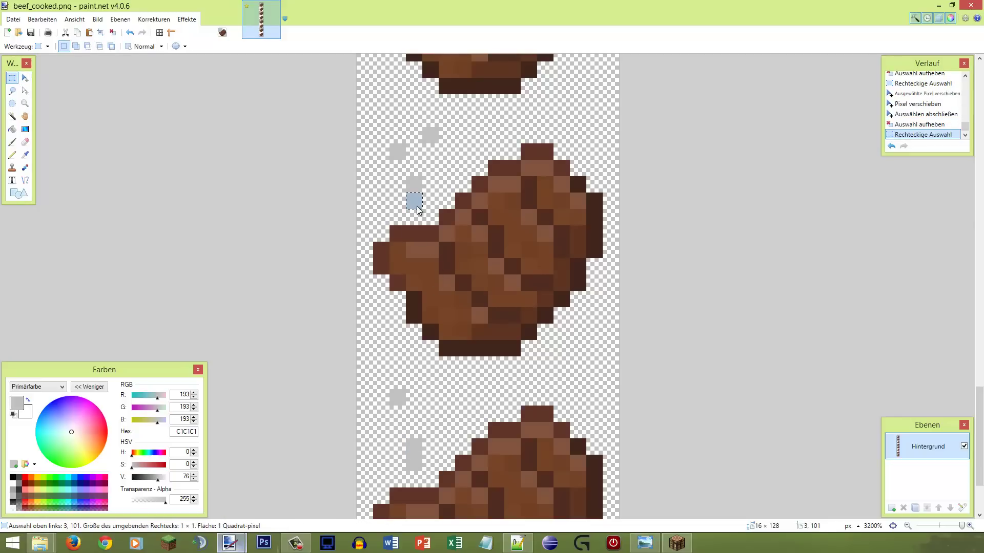
key("e")
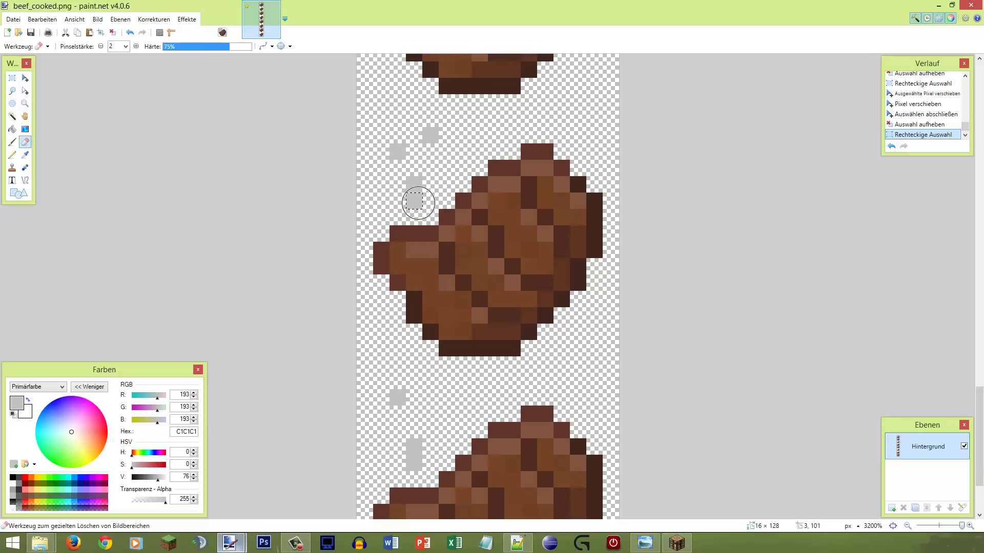
left_click_drag(418, 203, 426, 203)
key("s")
Move the eighth frame's gray smoke pixel at 3, 116 up one pixel to 3, 115
scroll(447, 193, "down", 2)
scroll(447, 192, "up", 2)
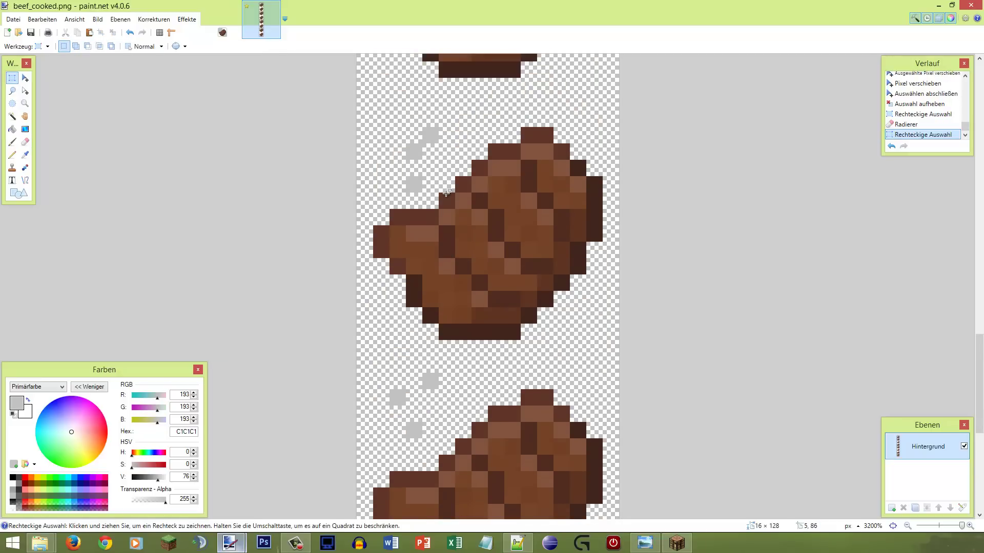
scroll(447, 193, "down", 8)
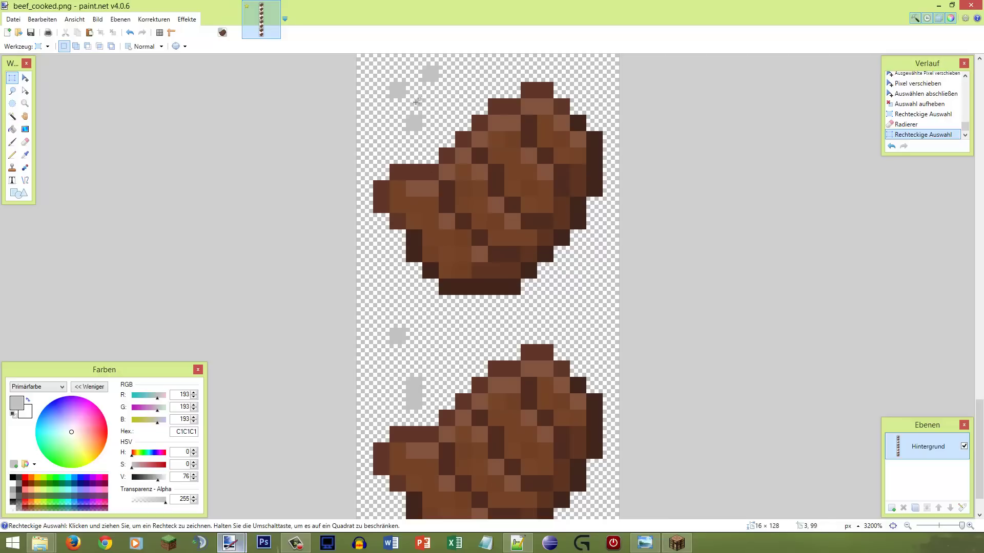
scroll(416, 101, "up", 2)
scroll(429, 379, "down", 4)
mouse_move(413, 316)
left_mouse_down()
mouse_move(414, 349)
mouse_move(415, 331)
left_mouse_up()
scroll(450, 358, "up", 4)
left_click(453, 401)
scroll(444, 399, "down", 4)
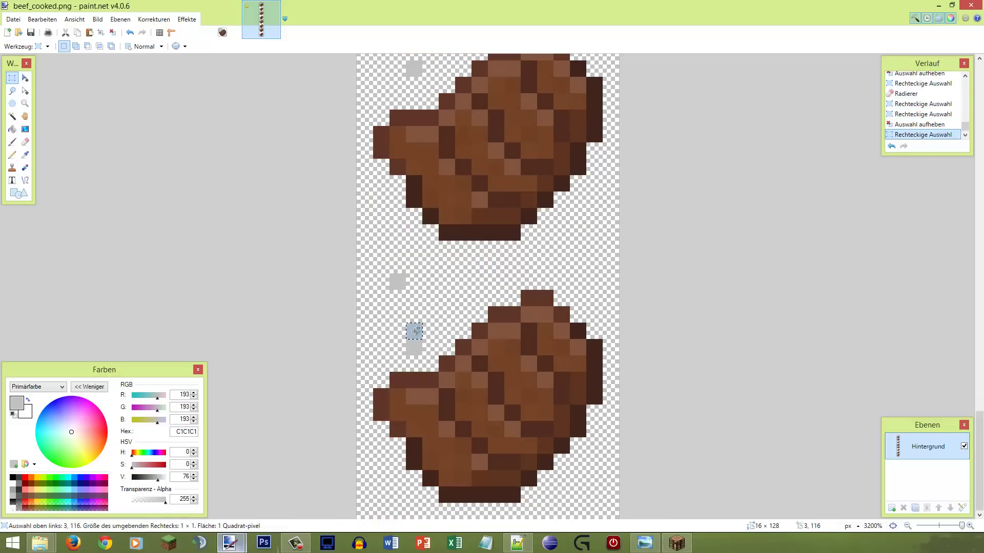
key("m")
key("Up")
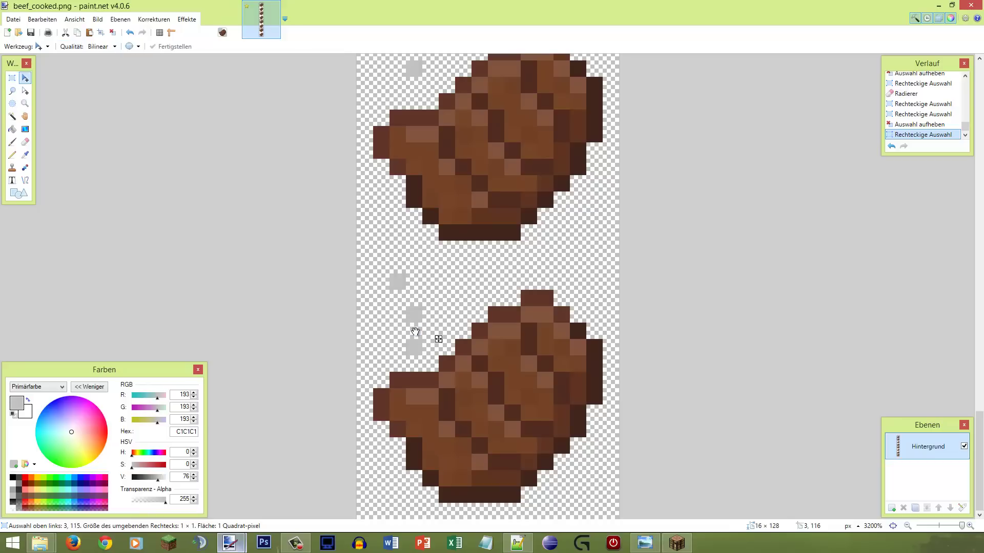
key("s")
left_click(422, 337)
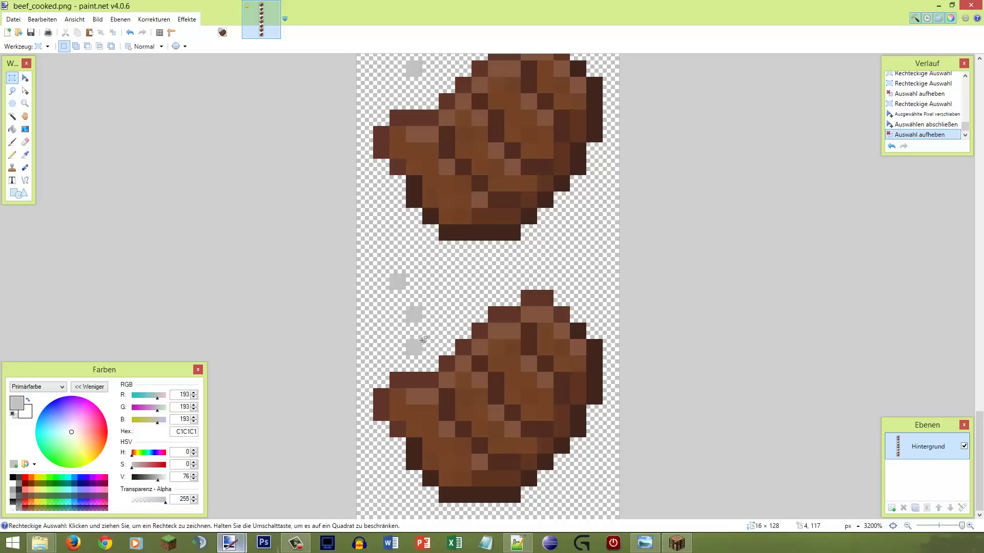
Move the eighth frame's gray smoke pixel at 3, 117 up one pixel to 3, 116
left_click_drag(412, 349, 413, 348)
scroll(438, 347, "up", 1)
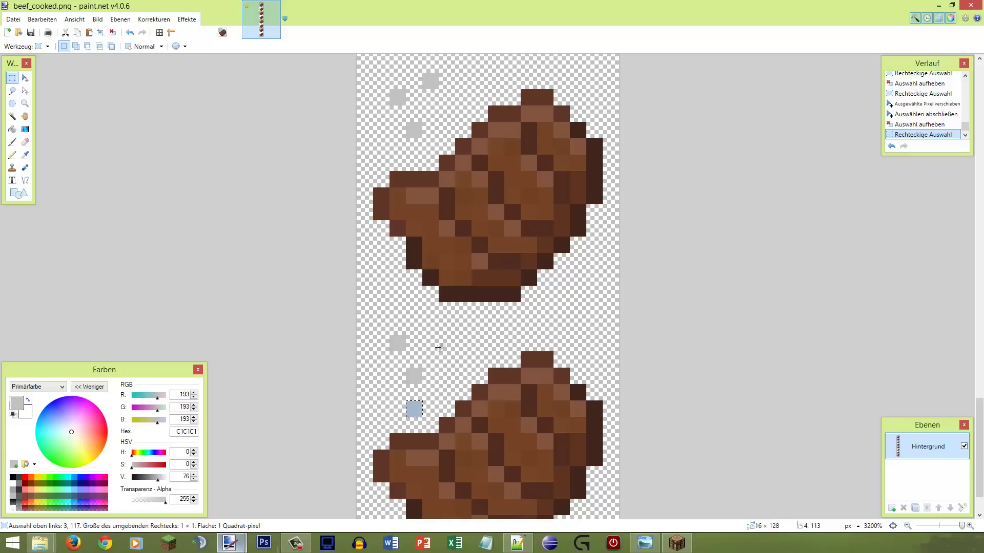
key("m")
key("Up")
key("s")
left_click(445, 365)
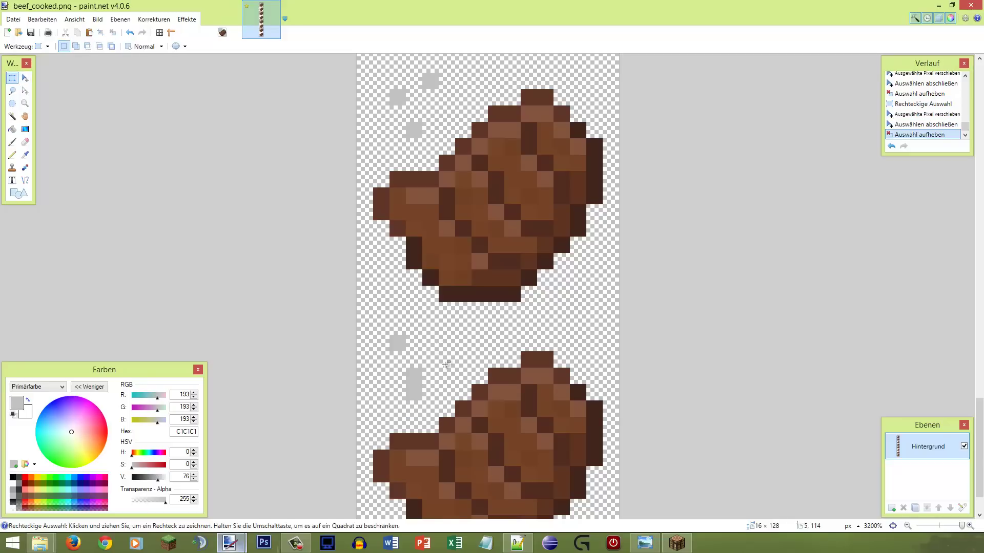
Switch to Minecraft and hide the debug overlay to view the animated cooked beef in the item frame
scroll(446, 365, "down", 5)
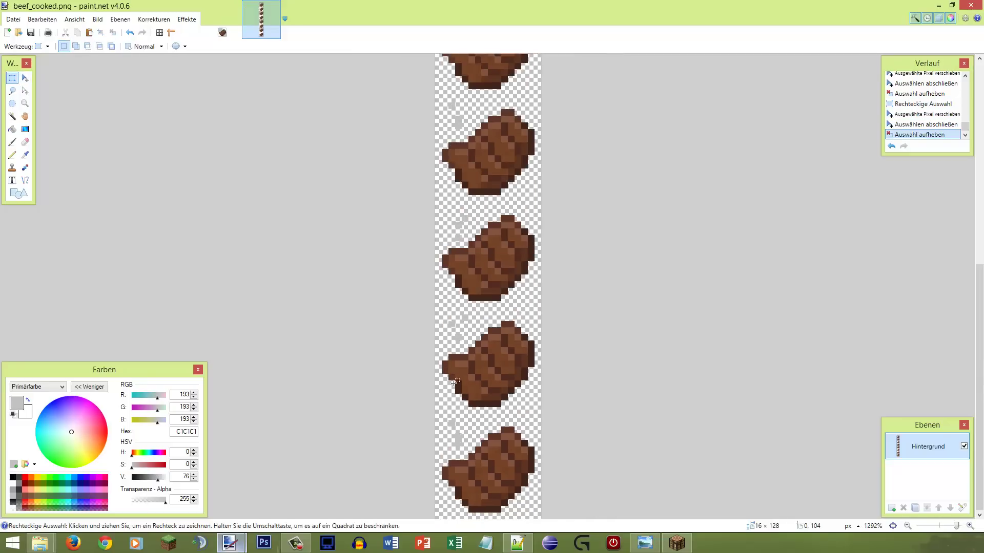
left_click(650, 500)
left_click(460, 165)
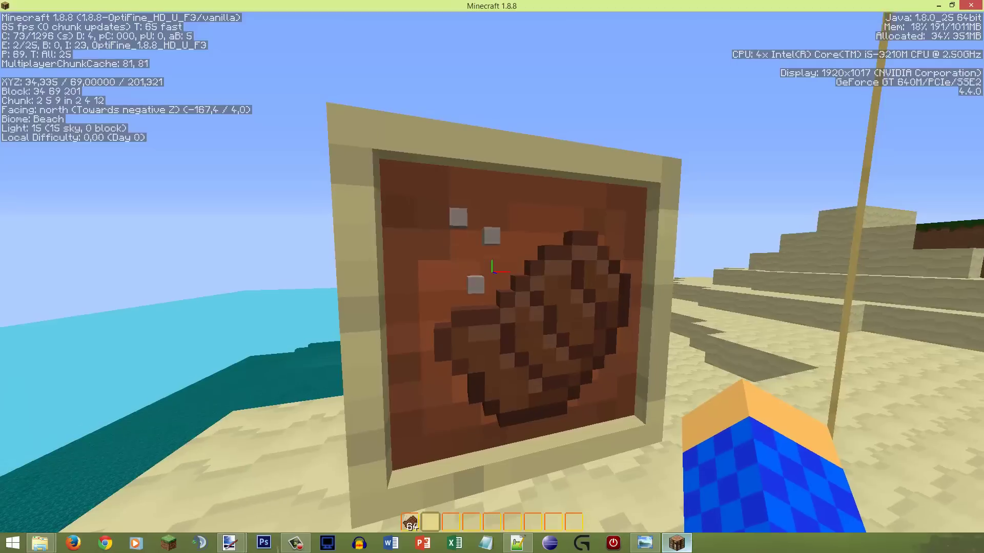
key("F3")
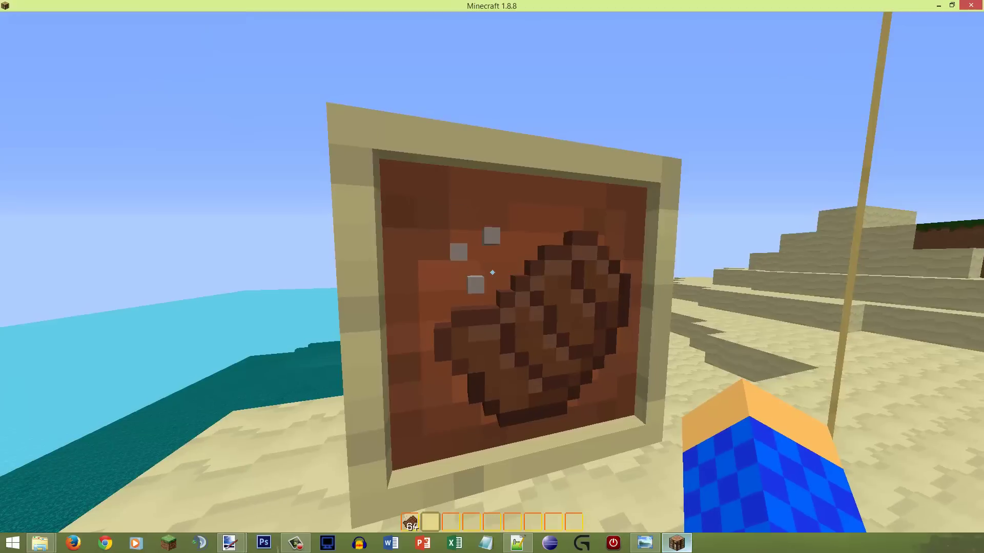
Hold the steak while walking along the beach and return to the item frame to examine the interpolated smoke animation
key("t")
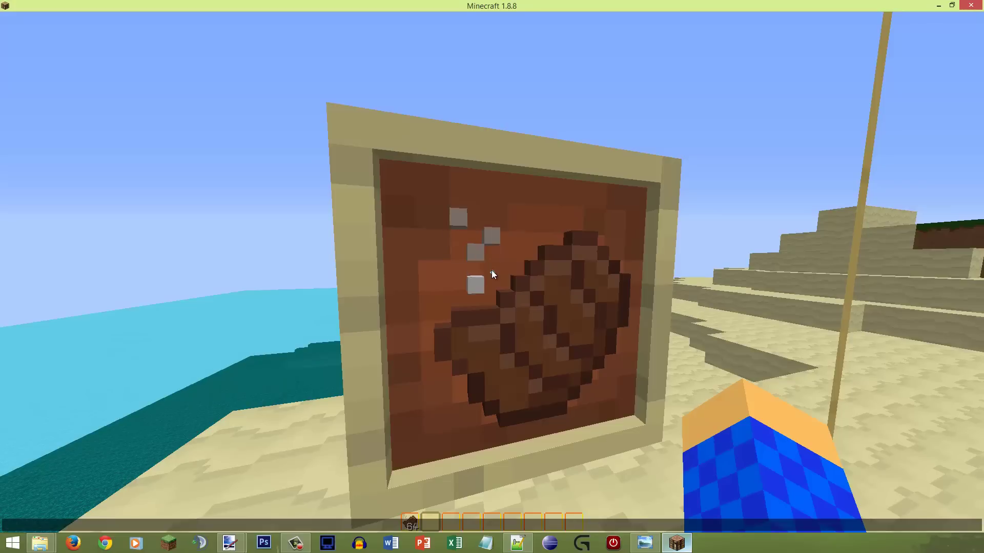
key("Escape")
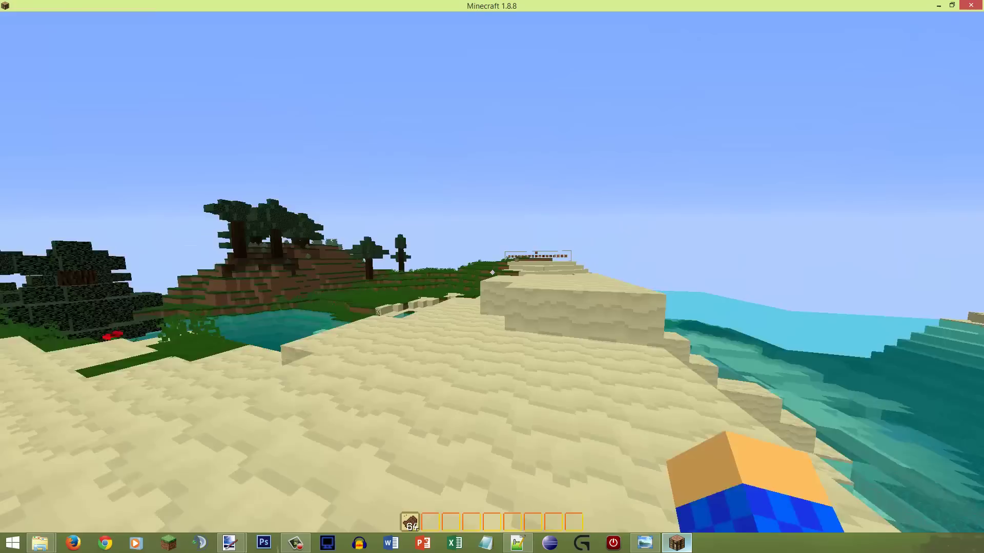
key("1")
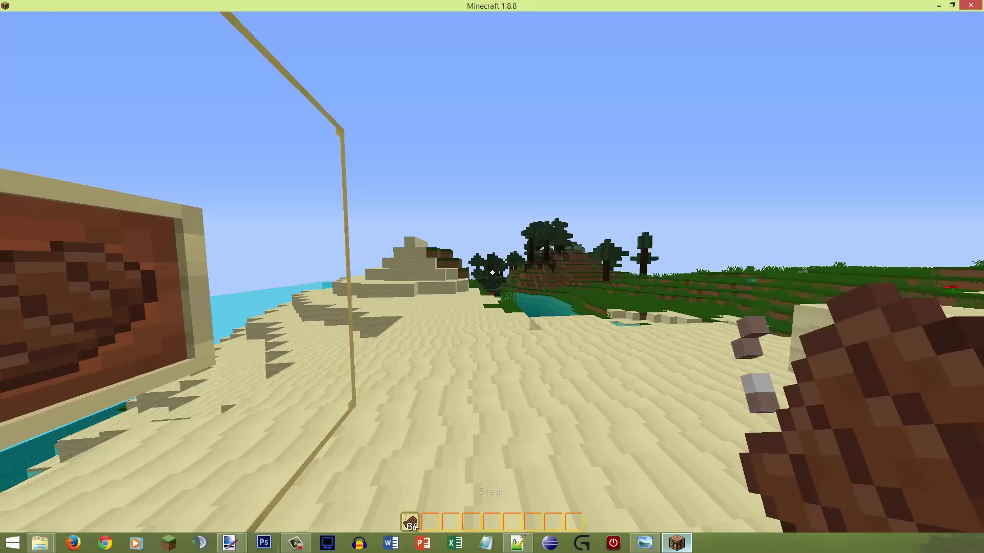
key("w")
key("w")
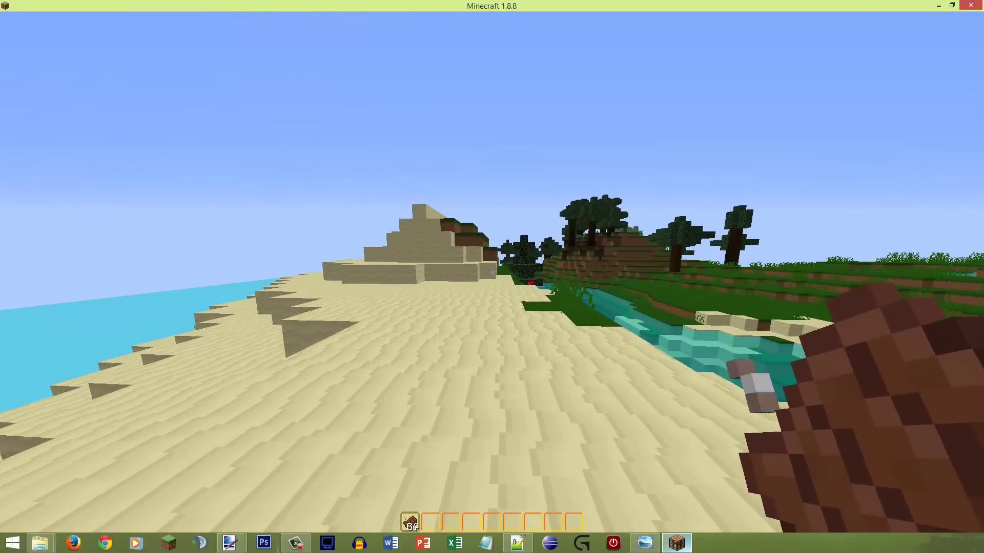
key("s")
key("space")
key("w")
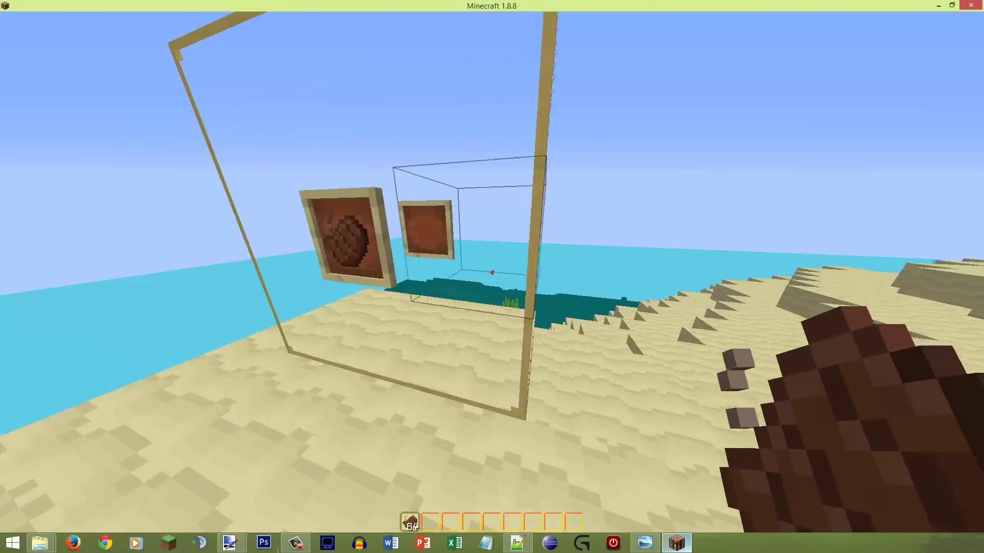
key("2")
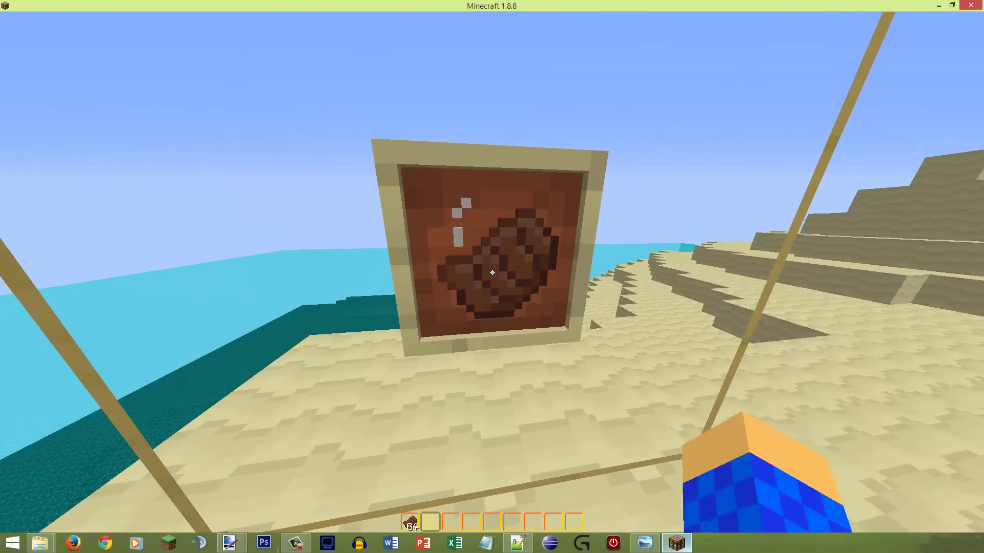
key("w")
Switch to Notepad++, delete the "interpolate":true entry from the animation settings in beef_cooked.png.mcmeta, and save the file
key("t")
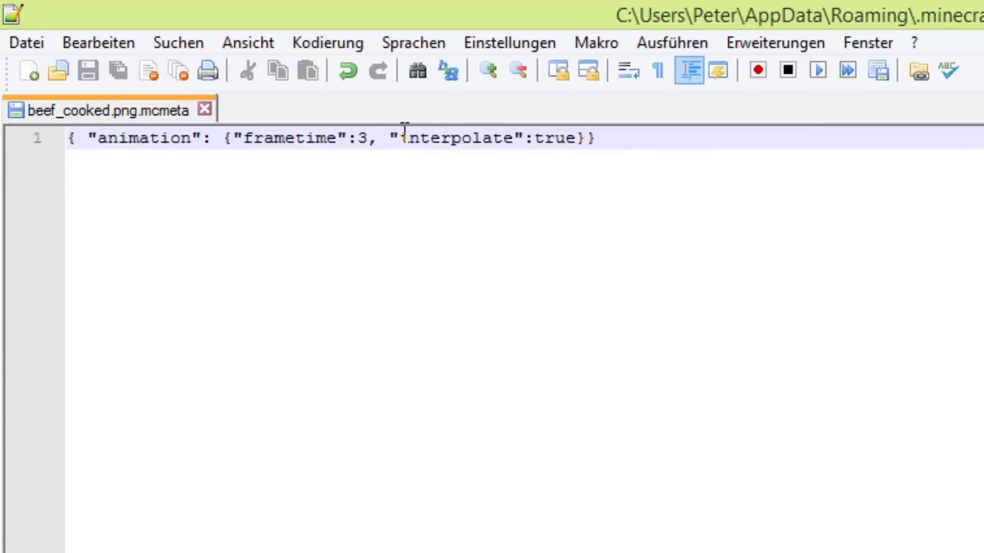
key("shift+Left")
key("shift+Left")
key("shift+Left")
key("shift+Left")
key("shift+Left")
key("shift+Left")
key("shift+Left")
key("shift+Left")
key("shift+Left")
key("shift+Left")
key("shift+Left")
key("shift+Left")
key("shift+Left")
key("shift+Left")
key("shift+Left")
key("shift+Left")
key("shift+Left")
key("shift+Left")
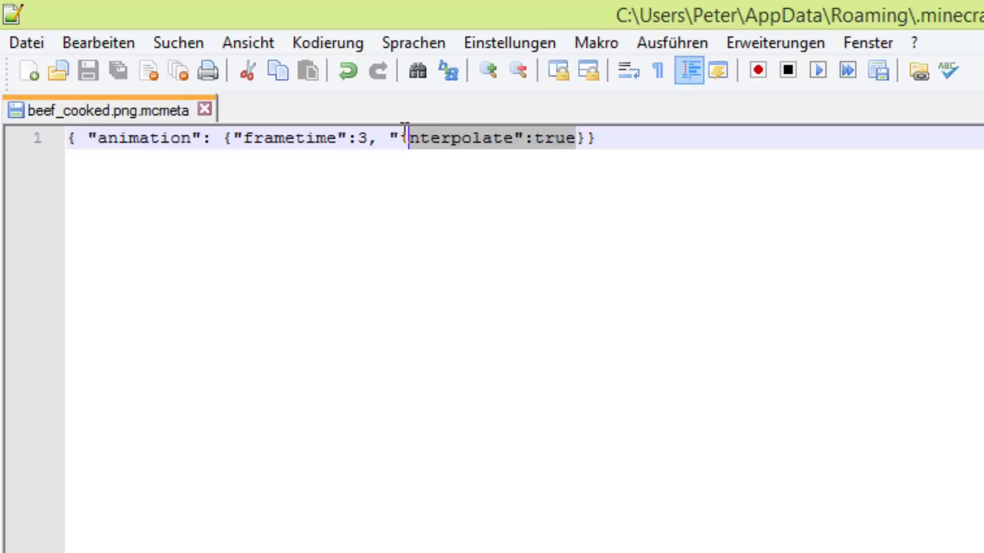
key("shift+Left")
key("Delete")
key("ctrl+s")
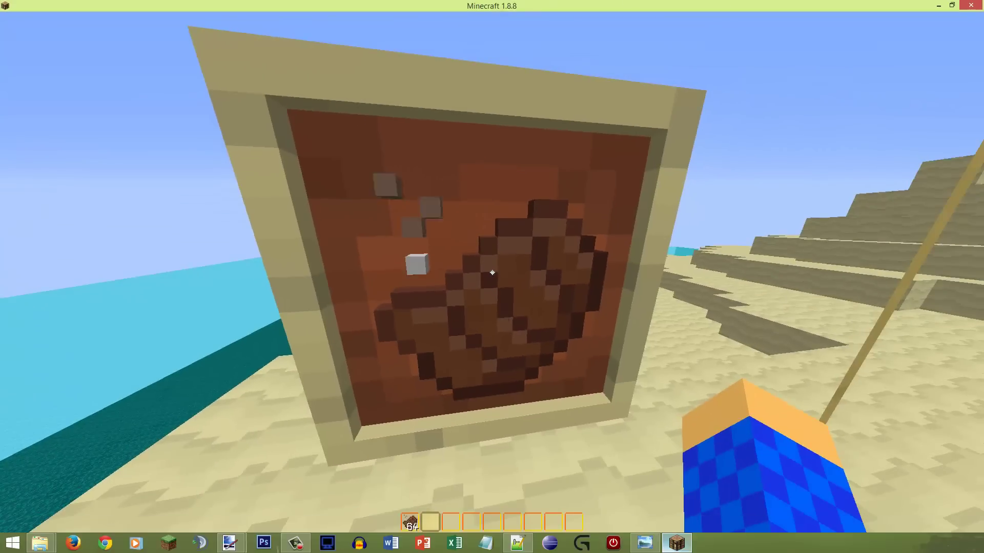
Reload the textures in Minecraft and examine the non-interpolated beef animation in the item frame and in the hand
key("F3")
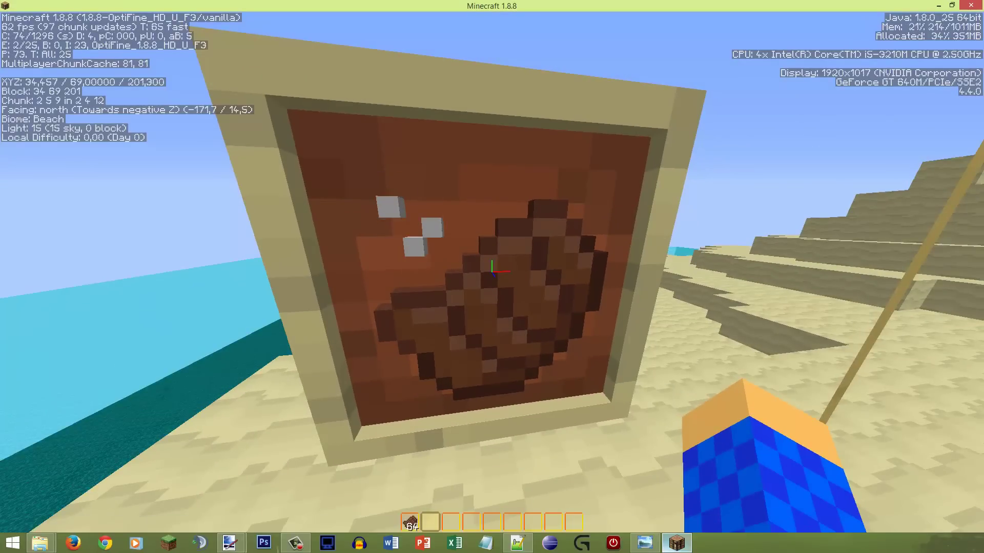
key("F3")
key("1")
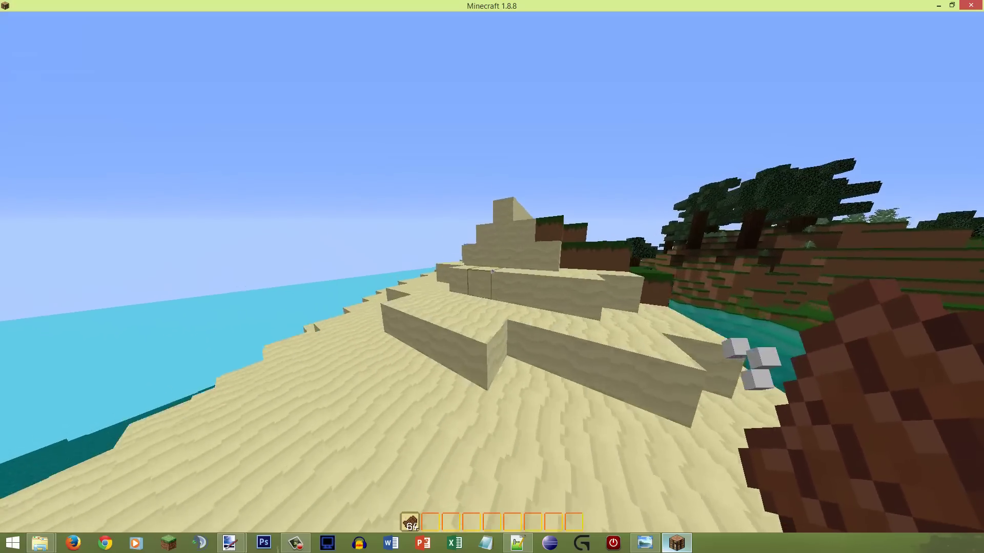
key("w")
key("2")
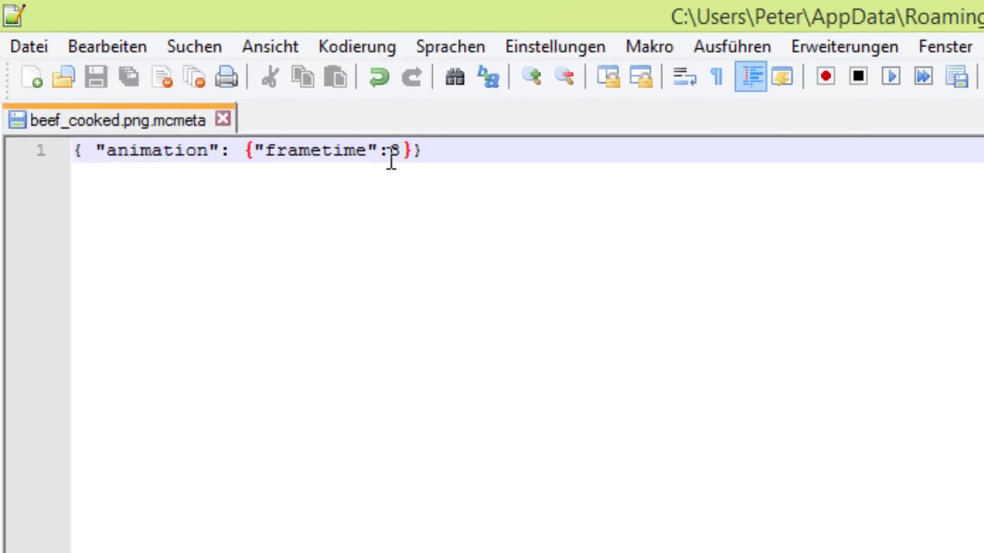
Set the frametime in beef_cooked.png.mcmeta to 2 and save the file
key("BackSpace")
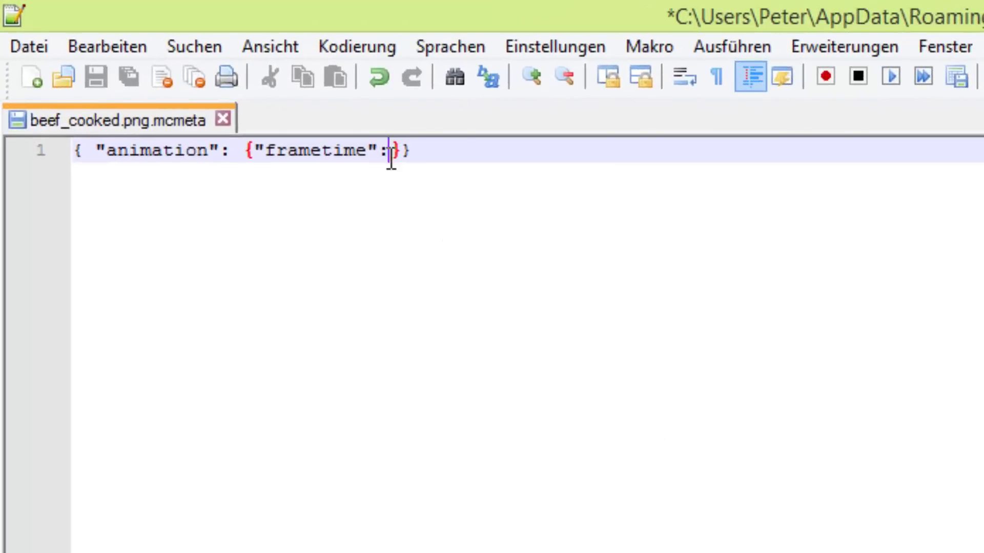
type("2")
key("ctrl+s")
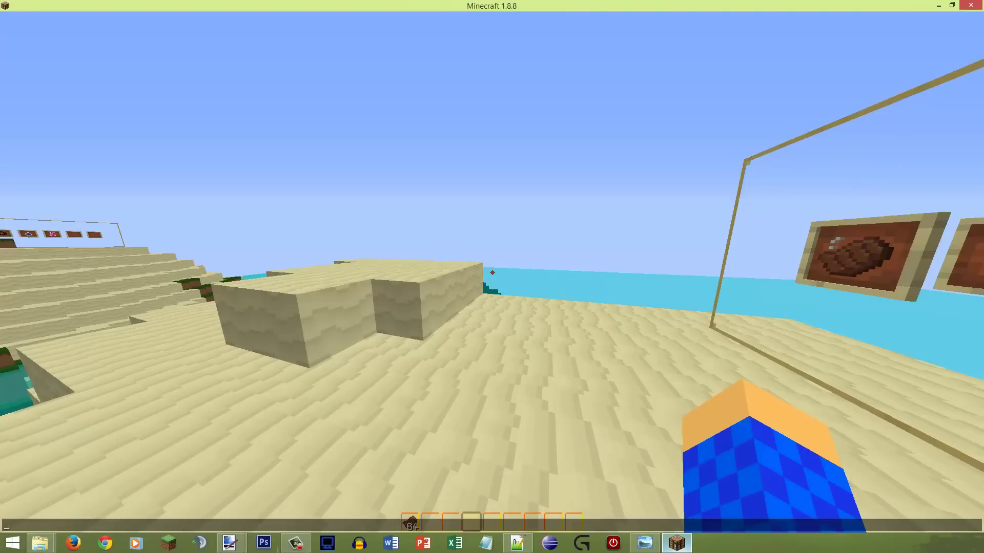
Reload the textures in Minecraft and walk with the steak in hand to examine the smoke animation at frametime 2
key("F3")
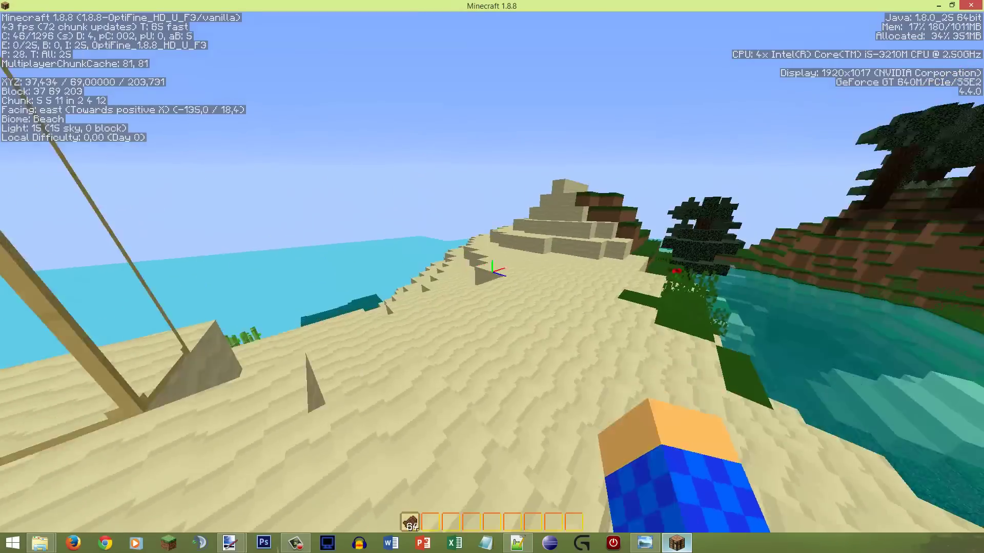
key("1")
key("w")
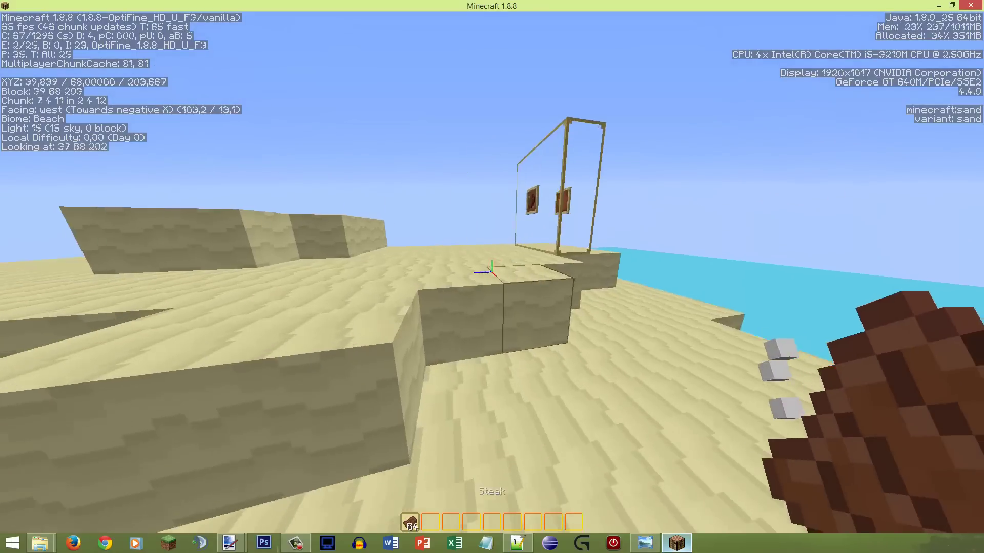
key("w")
key("space")
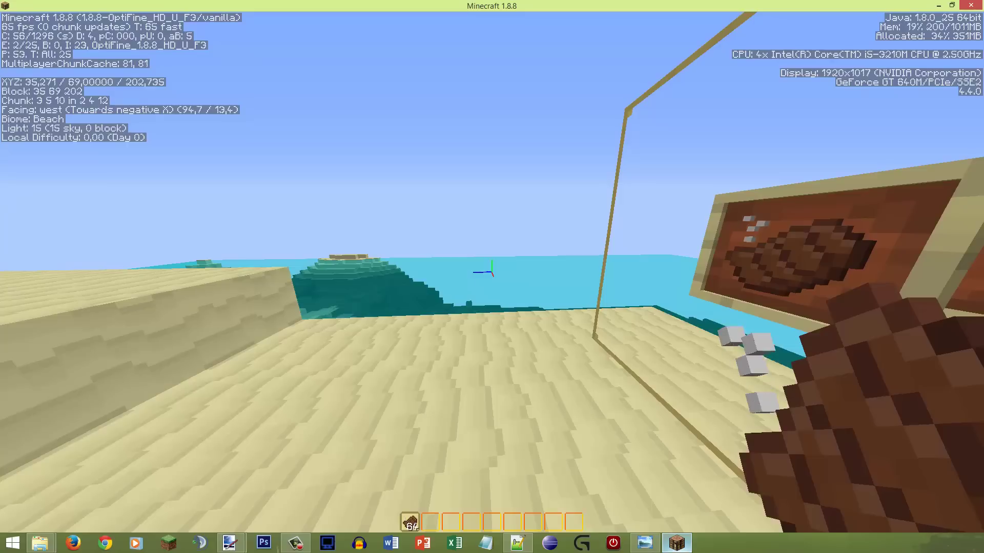
Hide the debug overlay and examine the item frame's beef animation from near and far, then again in the hand
key("2")
key("w")
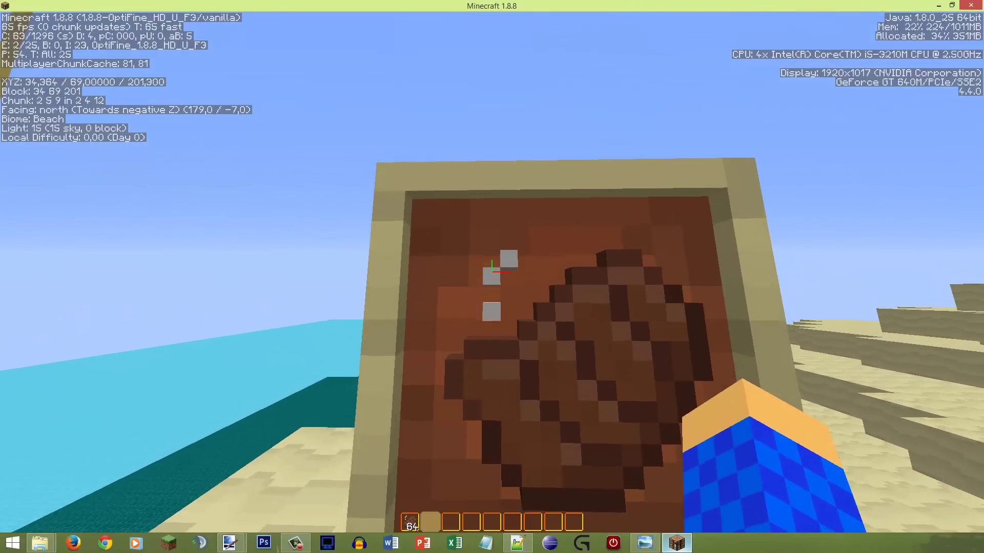
key("F3")
key("w")
key("s")
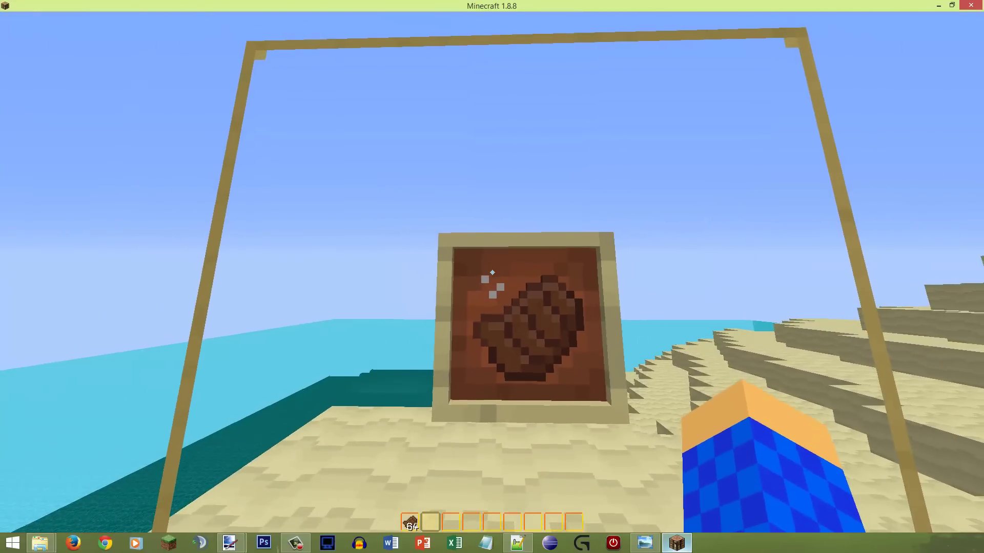
key("w")
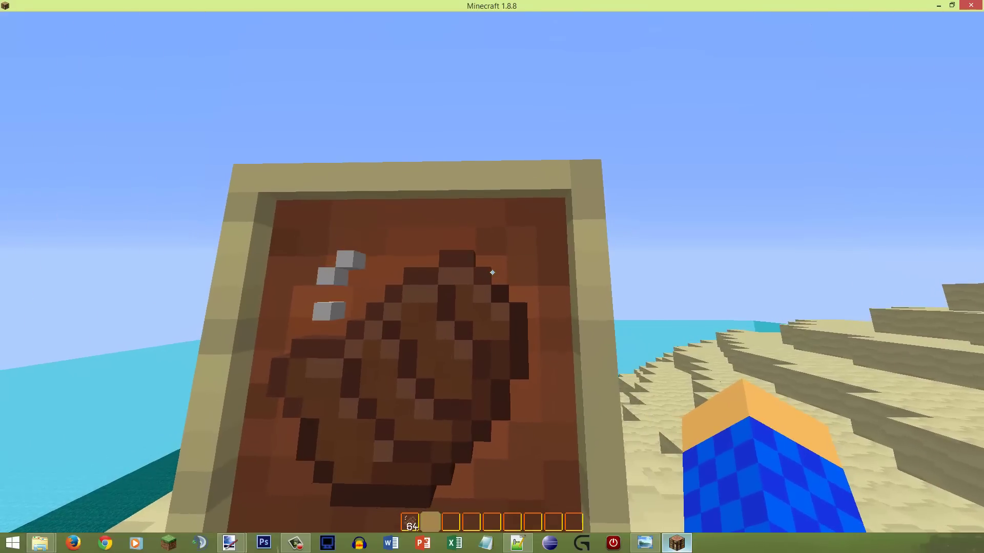
key("1")
key("w")
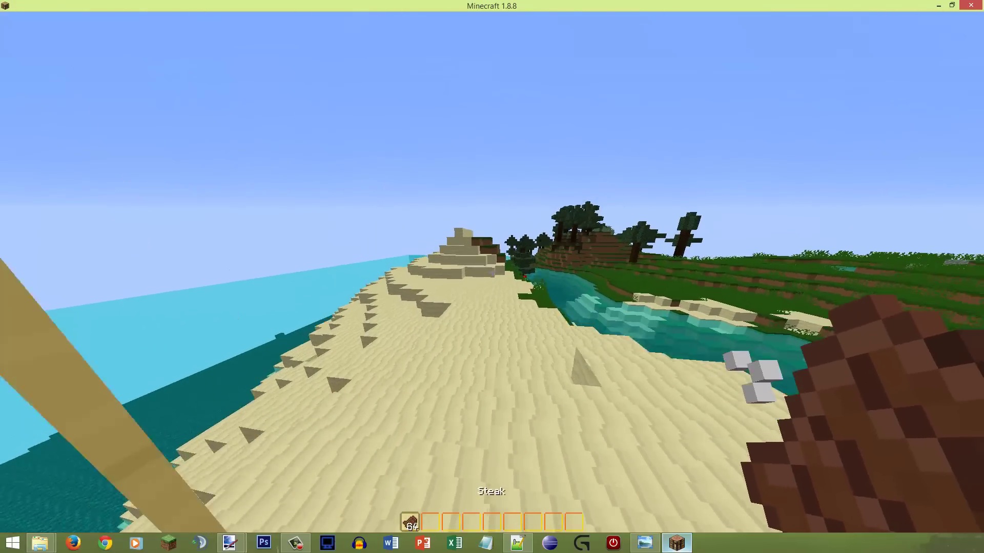
key("s")
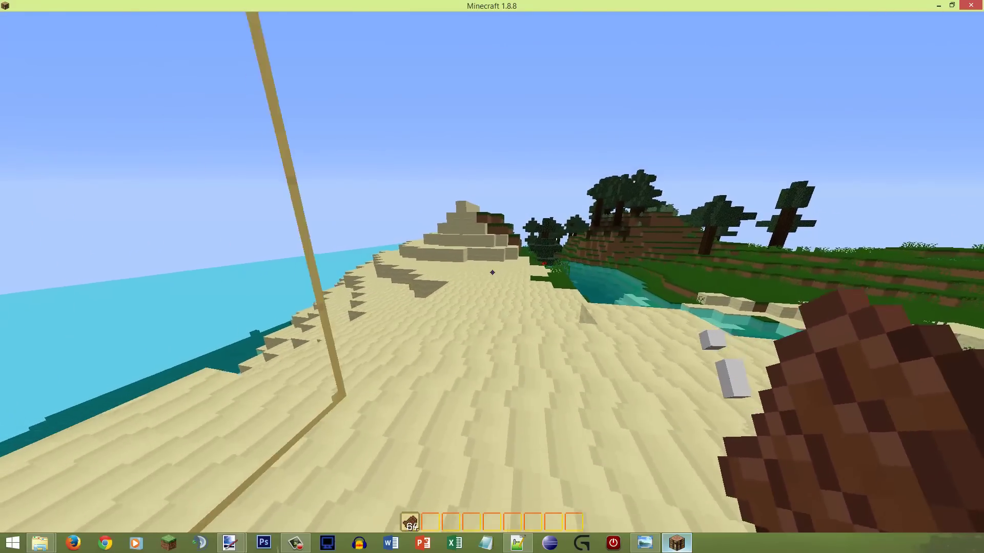
Switch to paint.net, save the eight-frame beef_cooked.png, clear the selection in the single-frame image, and close the program
key("e")
left_click(229, 543)
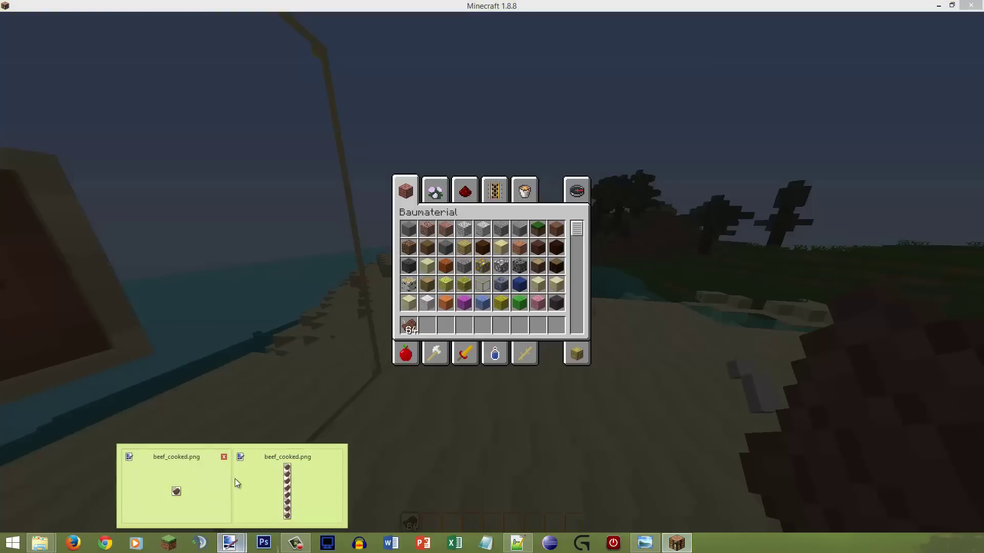
left_click(276, 476)
key("ctrl+s")
left_click(224, 33)
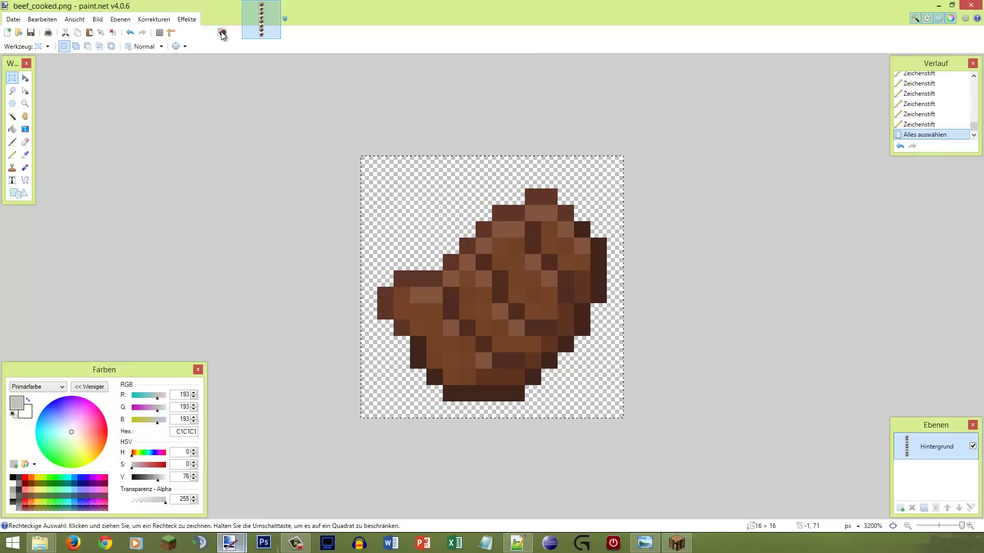
key("ctrl+d")
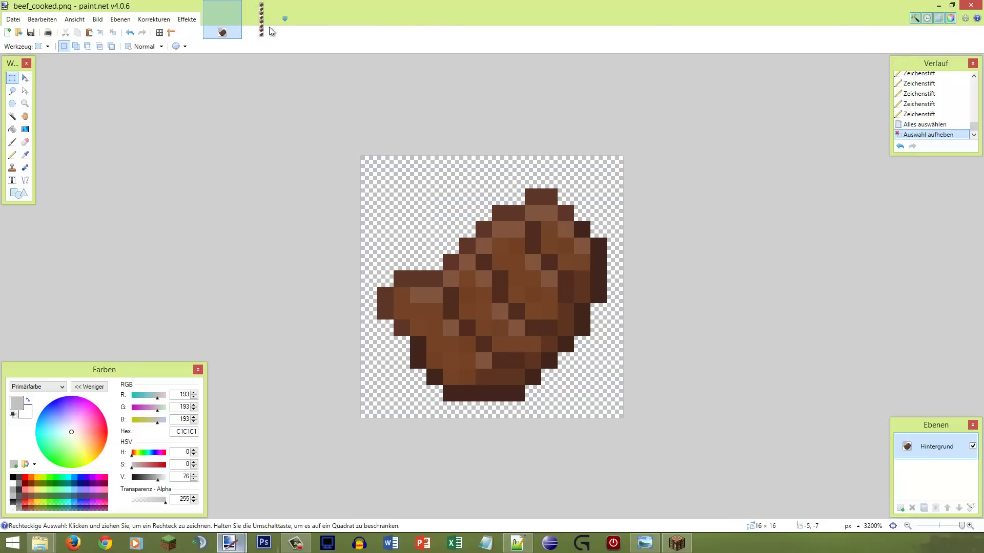
left_click(260, 21)
left_click(977, 8)
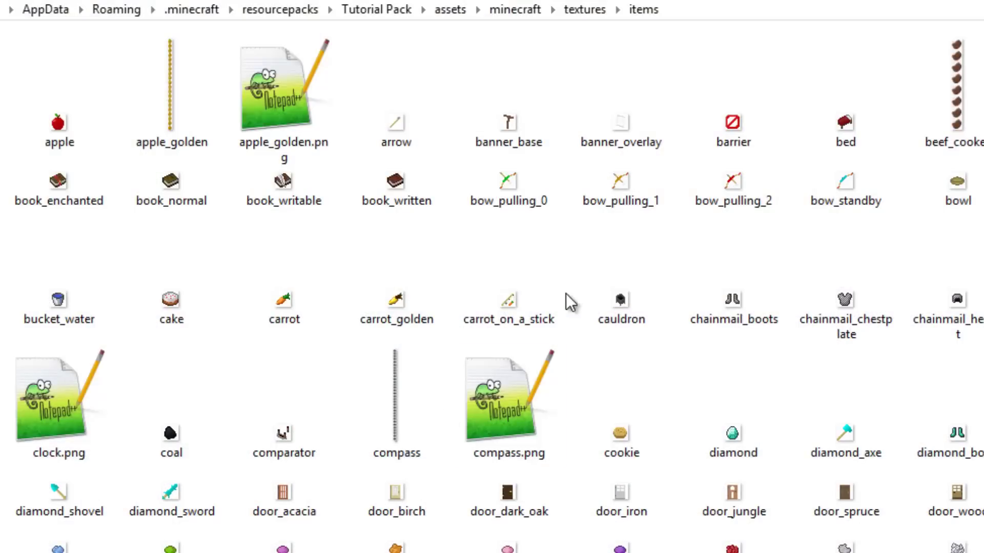
Open the beef_cooked and beef_raw textures from the Tutorial Pack's items folder in paint.net
left_click(934, 94)
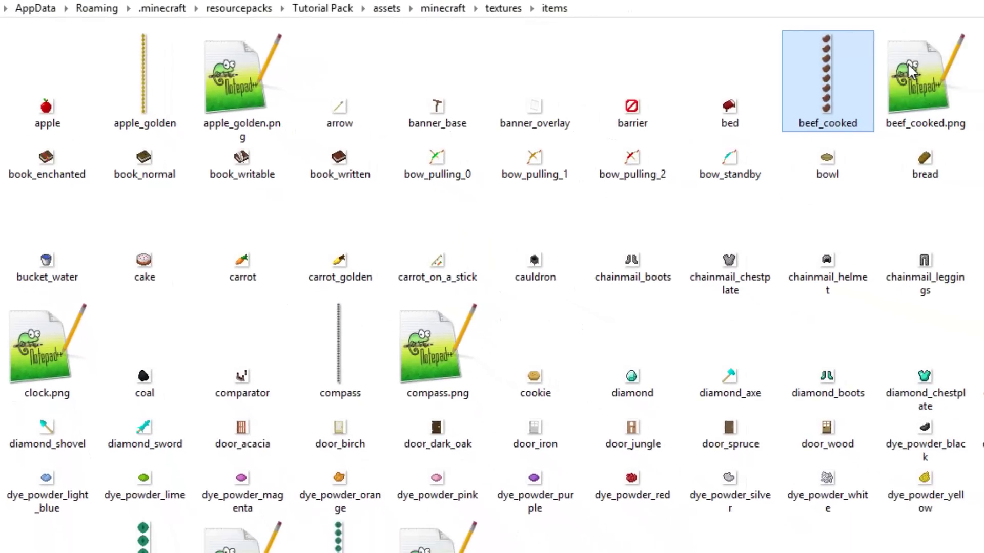
left_click(921, 60)
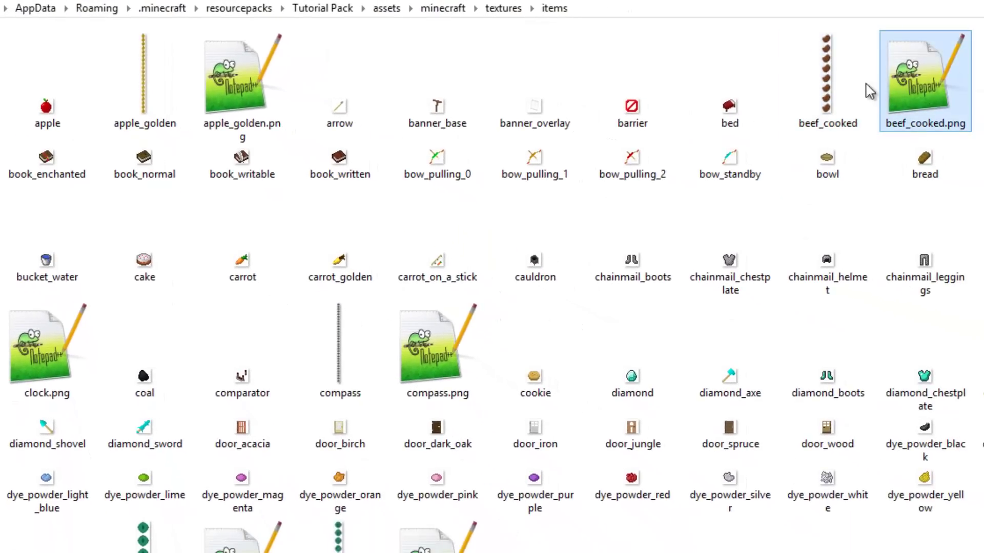
left_click(820, 67)
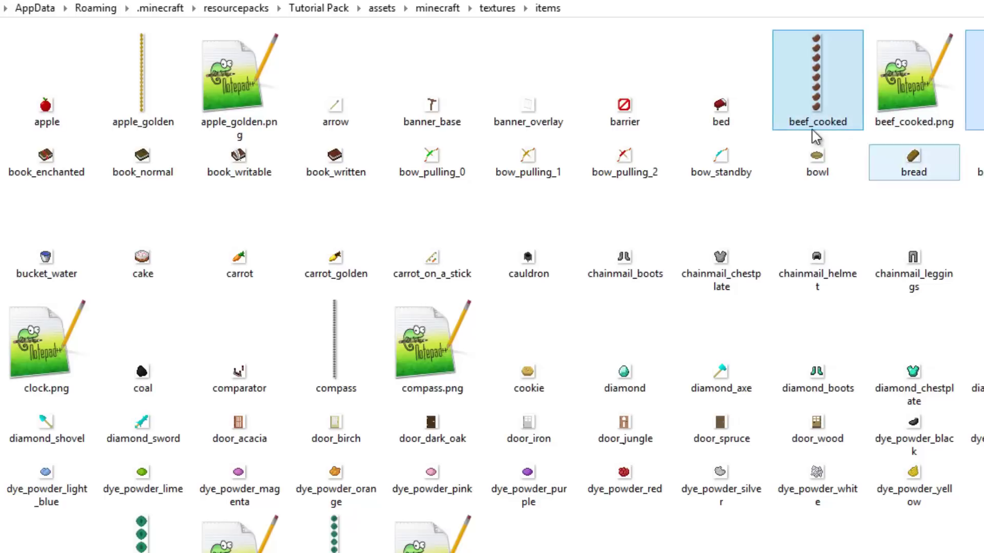
left_click_drag(789, 88, 682, 207)
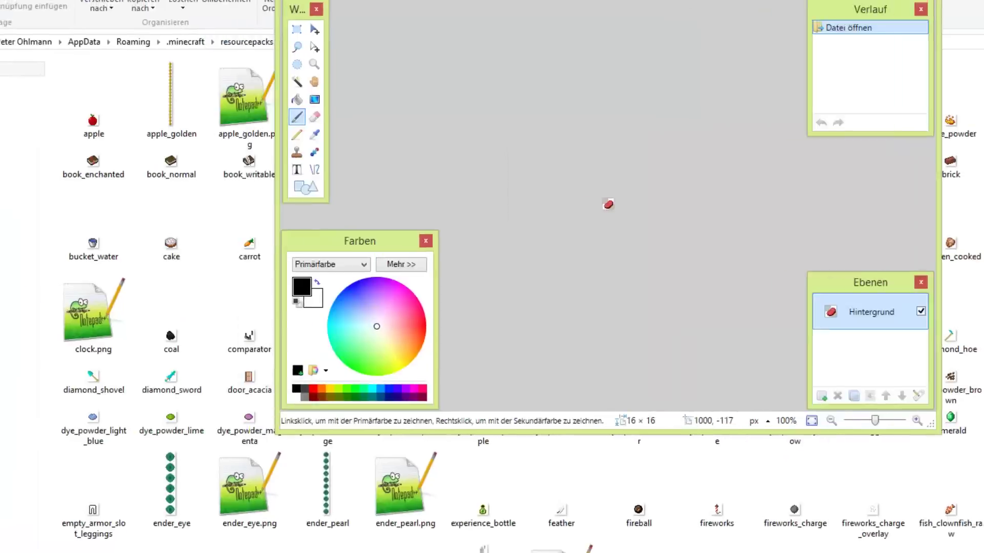
scroll(497, 126, "up", 15)
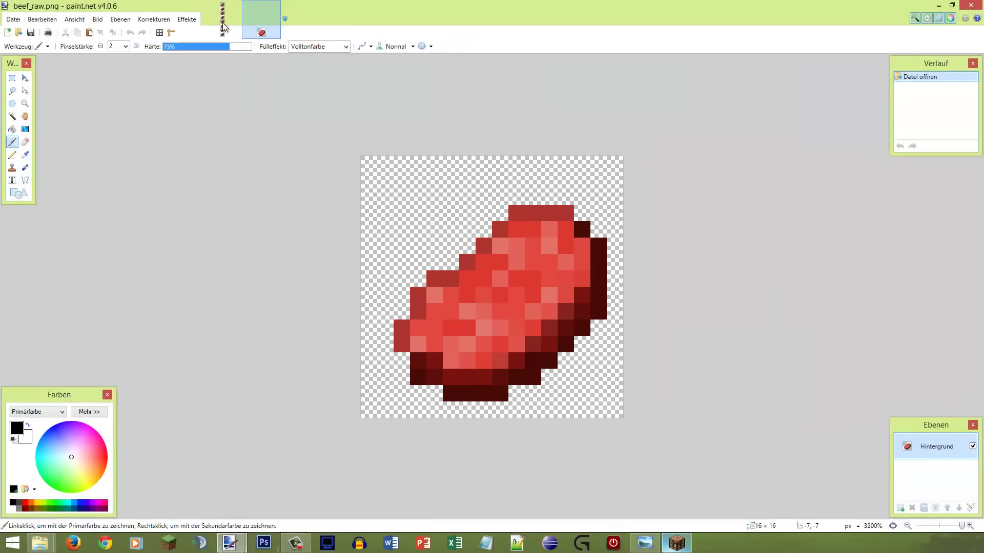
Copy the first 16 × 16 frame of beef_cooked.png and paste it into beef_raw.png
left_click_drag(224, 26, 224, 25)
scroll(490, 100, "up", 5)
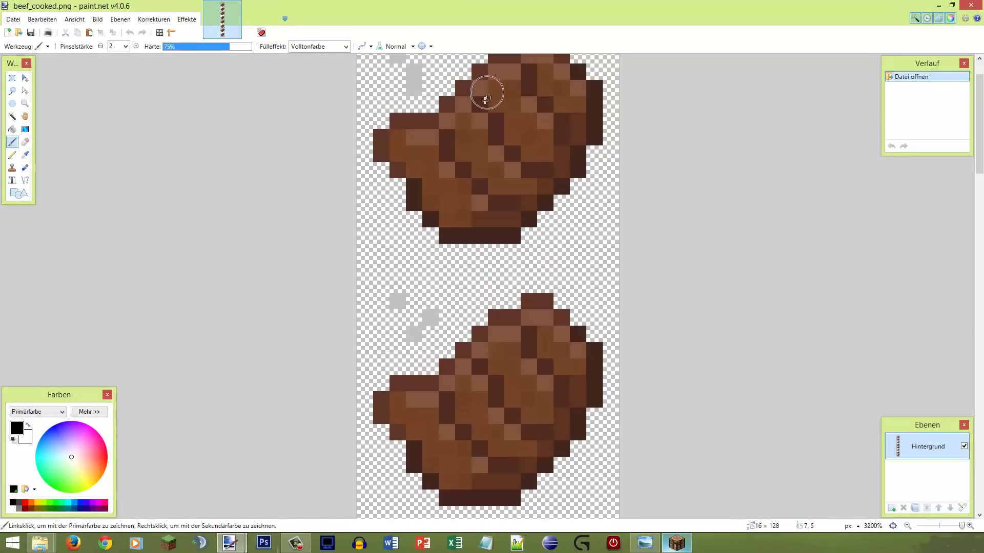
key("s")
left_click_drag(367, 302, 626, 66)
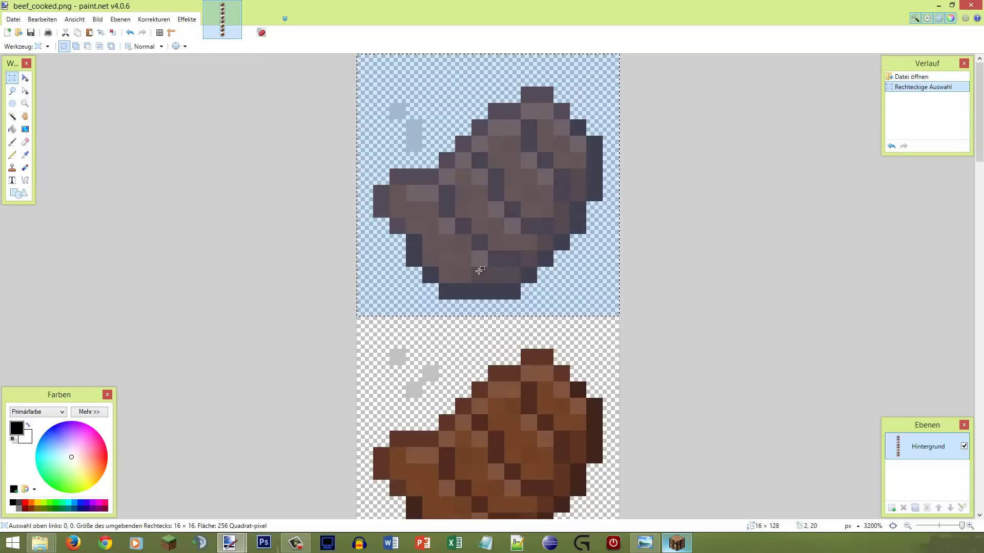
key("ctrl+c")
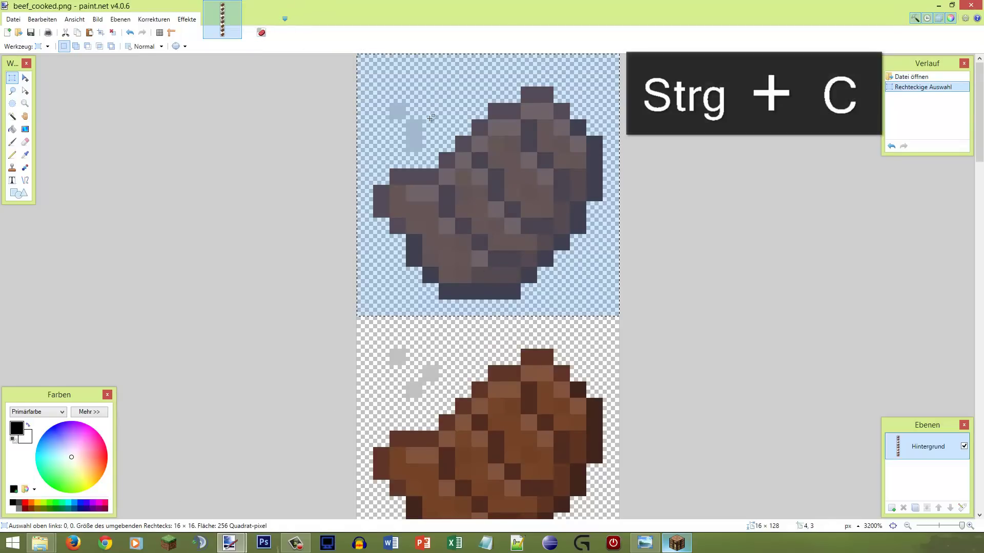
left_click(264, 31)
key("ctrl+v")
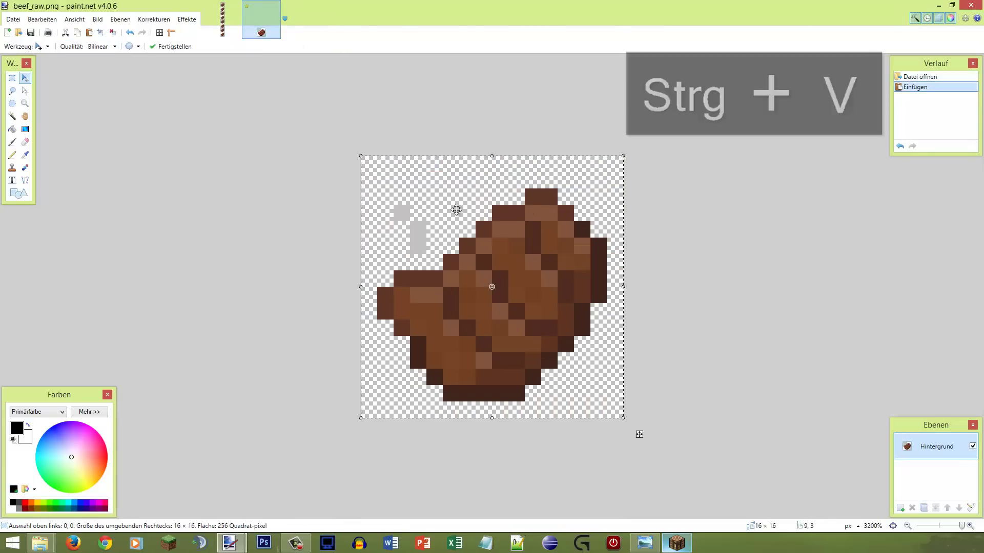
Select and erase the grey smoke pixels above the pasted beef, and clear the selection
key("s")
left_click_drag(394, 189, 426, 255)
key("e")
mouse_move(427, 207)
left_mouse_down()
mouse_move(444, 223)
mouse_move(400, 250)
mouse_move(405, 233)
mouse_move(438, 231)
left_mouse_up()
key("s")
left_click(483, 240)
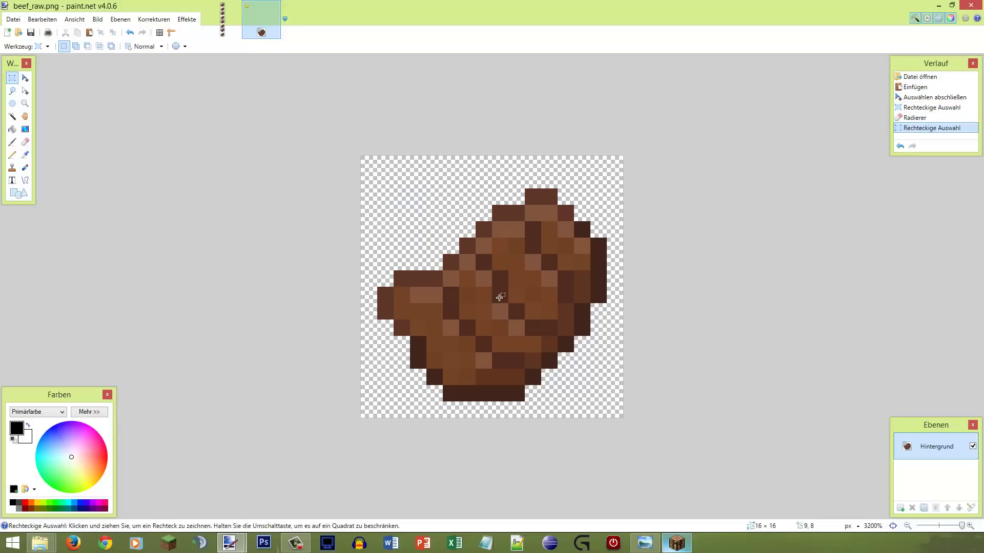
Pick the meat's medium brown and paint over the dark and light grill stripes inside the beef with the Pencil
key("k")
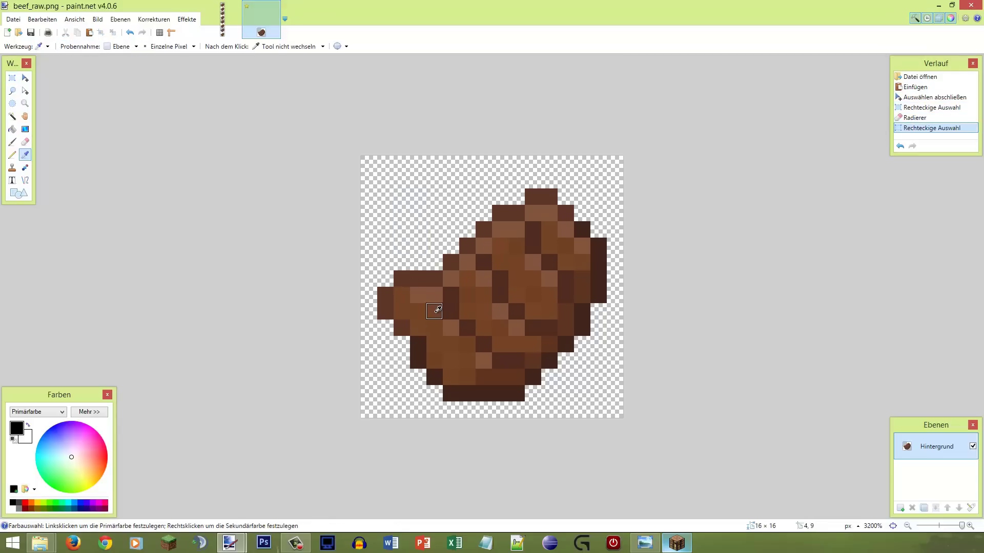
left_click(434, 310)
key("p")
mouse_move(451, 293)
left_mouse_down()
mouse_move(455, 328)
mouse_move(466, 324)
mouse_move(493, 359)
mouse_move(533, 339)
left_mouse_up()
mouse_move(544, 330)
left_mouse_down()
mouse_move(525, 326)
mouse_move(504, 267)
left_mouse_up()
mouse_move(540, 224)
left_mouse_down()
mouse_move(534, 256)
mouse_move(550, 261)
mouse_move(570, 284)
left_mouse_up()
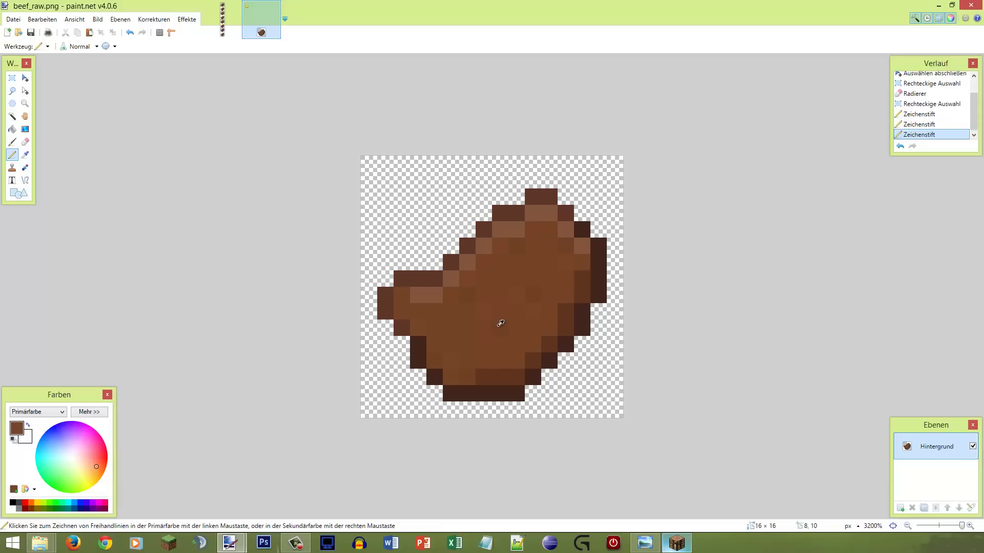
Touch up single pixels across the beef's interior with the medium brown to even out the surface
key("k")
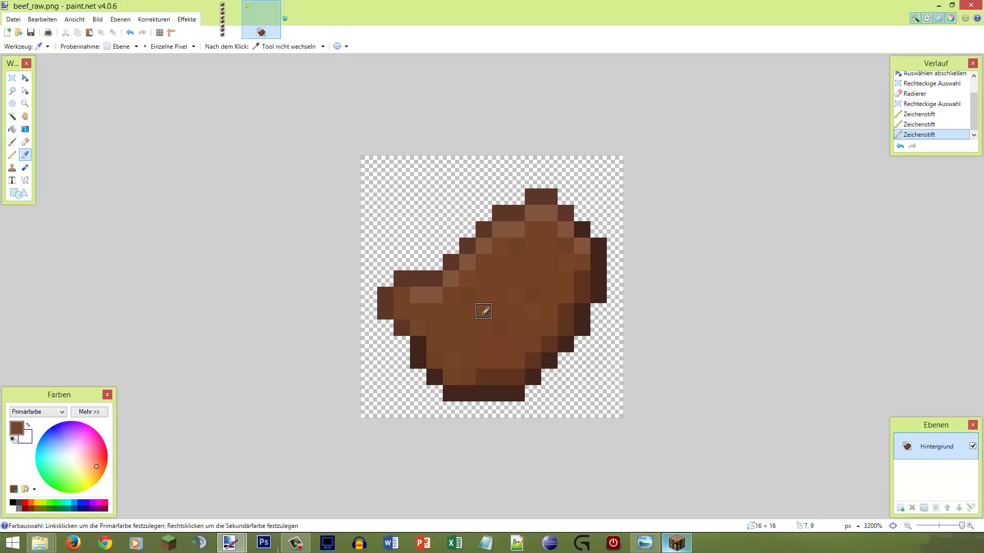
key("p")
left_click(461, 342)
left_click(451, 312)
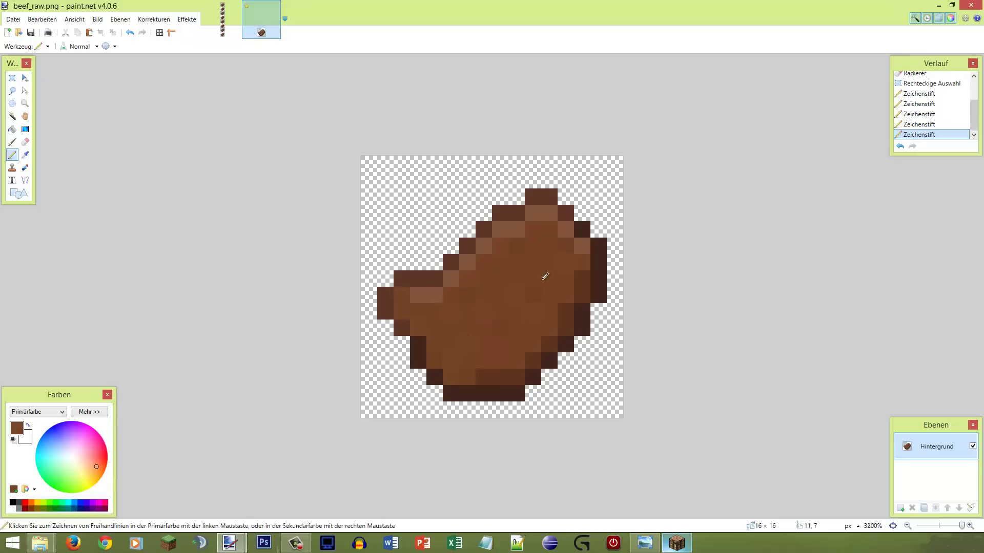
left_click(512, 265)
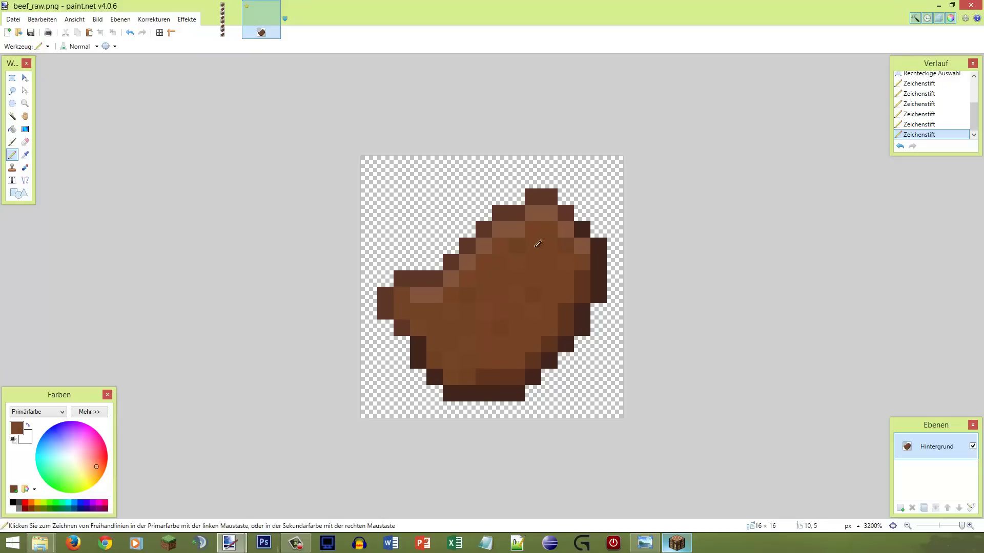
left_click(559, 290)
left_click(551, 288)
Pick neighbouring brown shades, blend slight pixel variation into the meat's interior, and save beef_raw.png
key("k")
left_click(501, 330)
key("p")
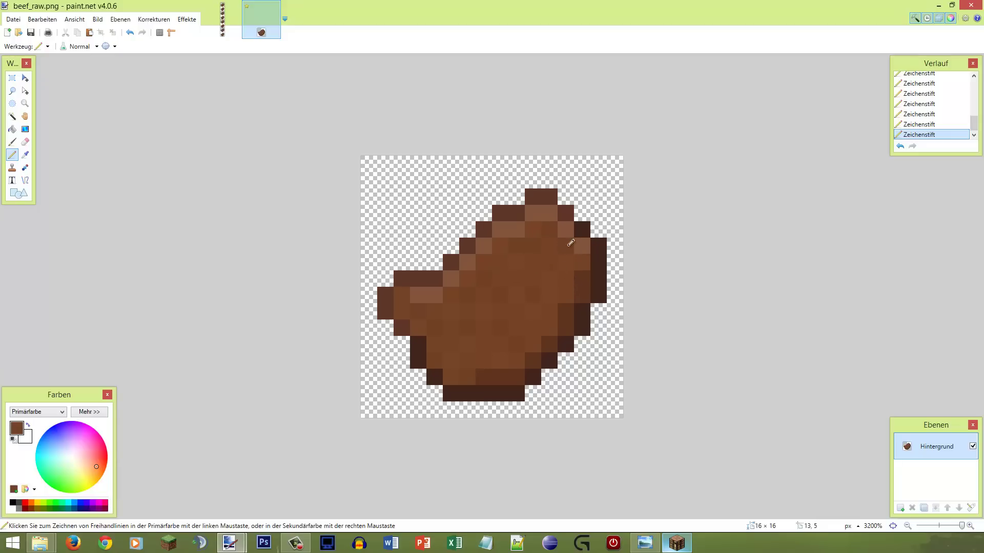
scroll(584, 267, "down", 3)
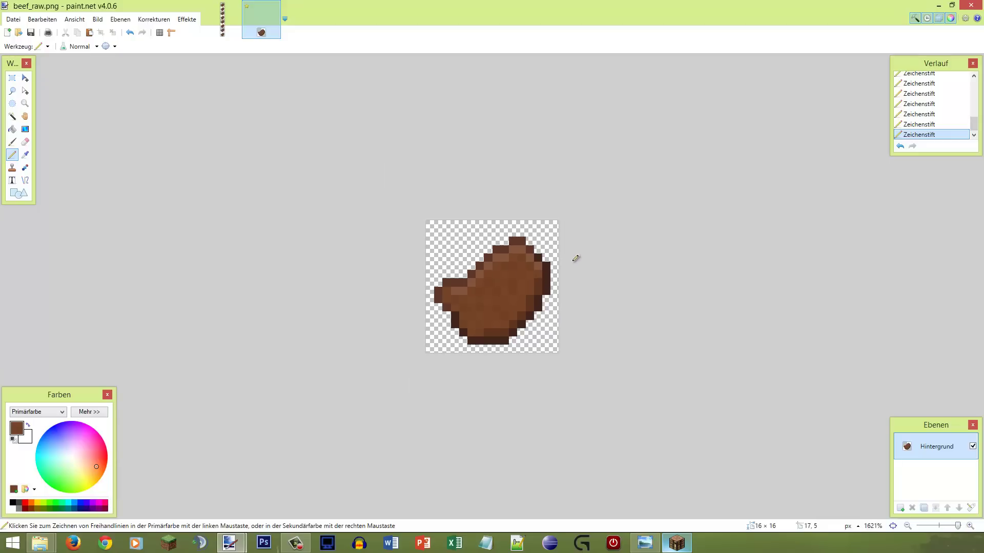
scroll(560, 261, "up", 3)
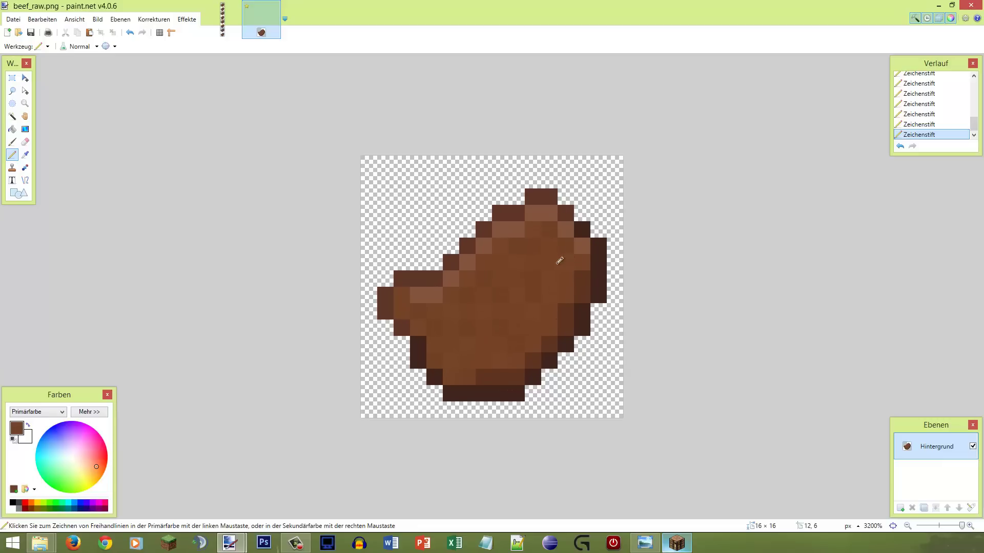
key("k")
left_click(519, 261)
key("ctrl+s")
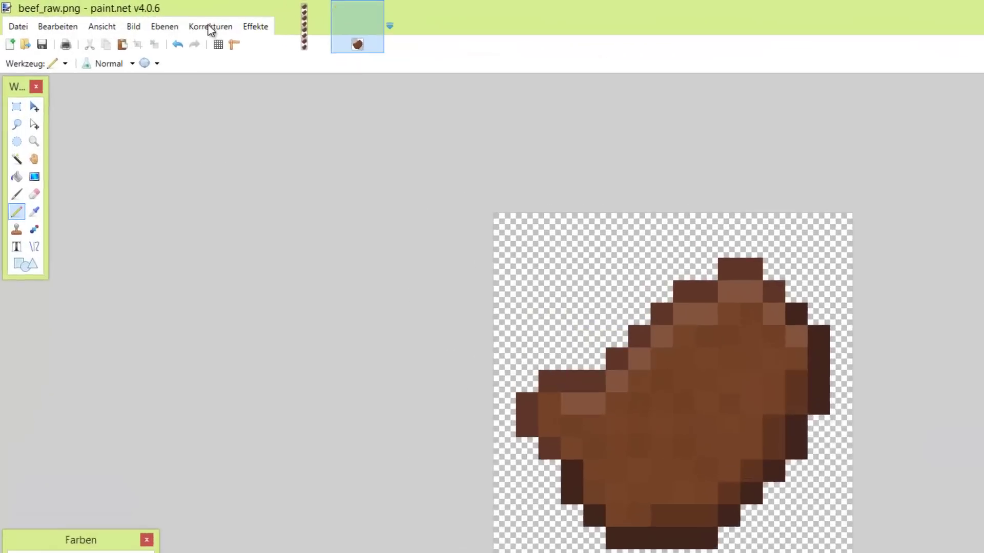
Recolour the beef red with a Hue / Saturation adjustment of hue -17 and saturation 133
left_click(209, 29)
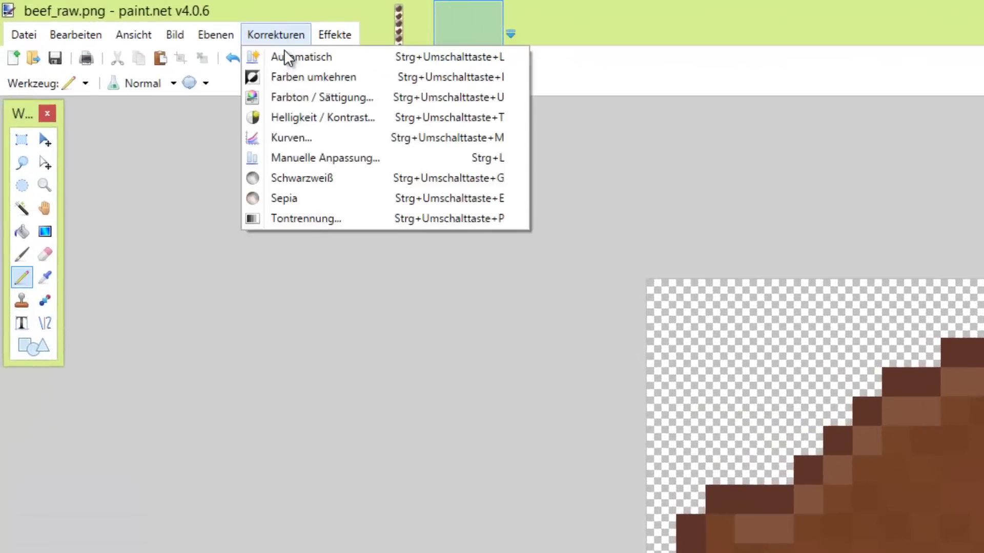
left_click(302, 96)
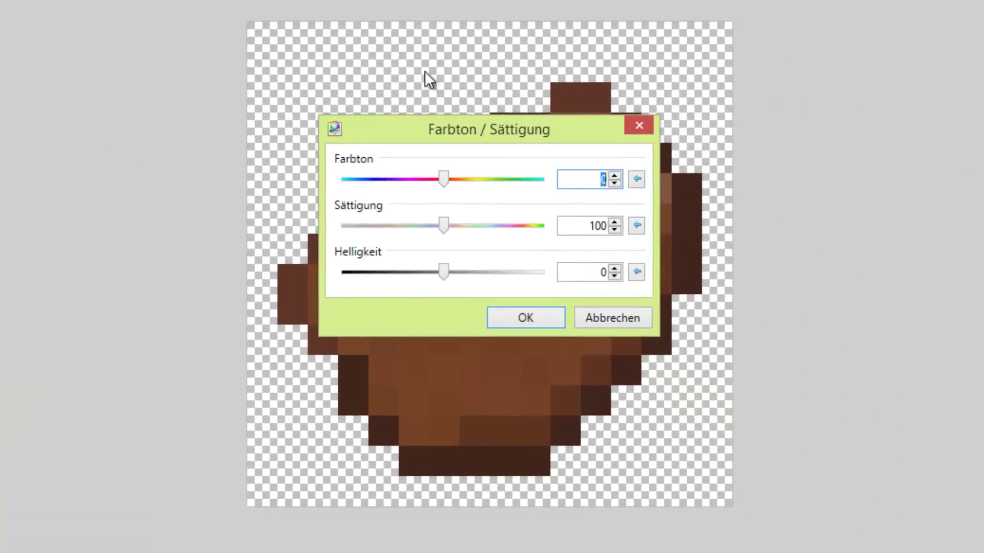
left_click_drag(478, 134, 75, 22)
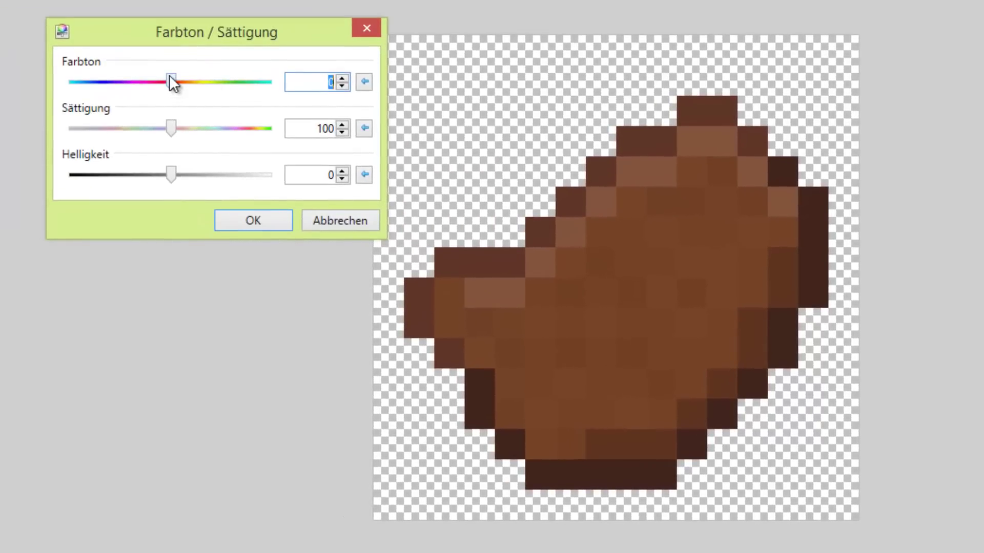
left_click_drag(41, 64, 34, 65)
left_click_drag(165, 86, 162, 89)
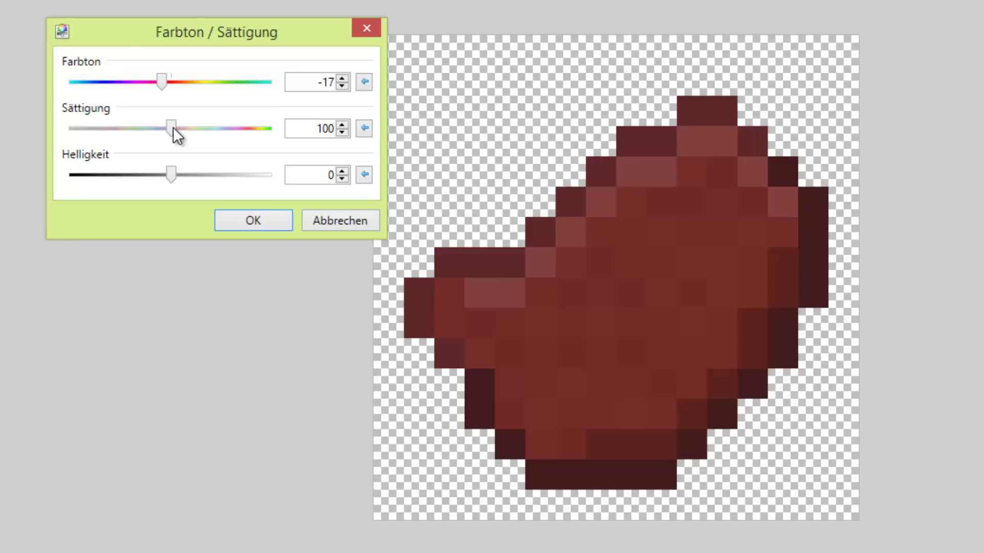
left_click_drag(174, 127, 207, 128)
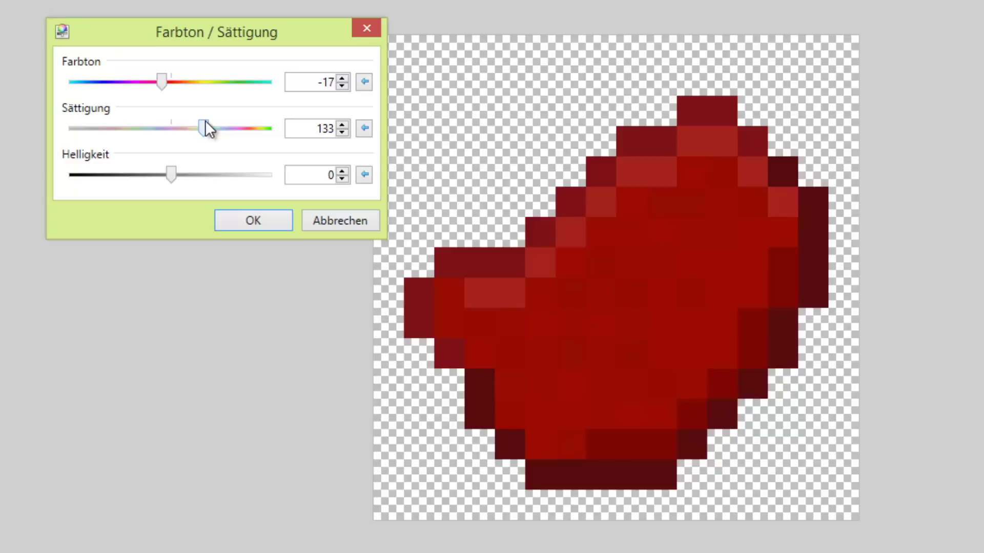
left_click(435, 226)
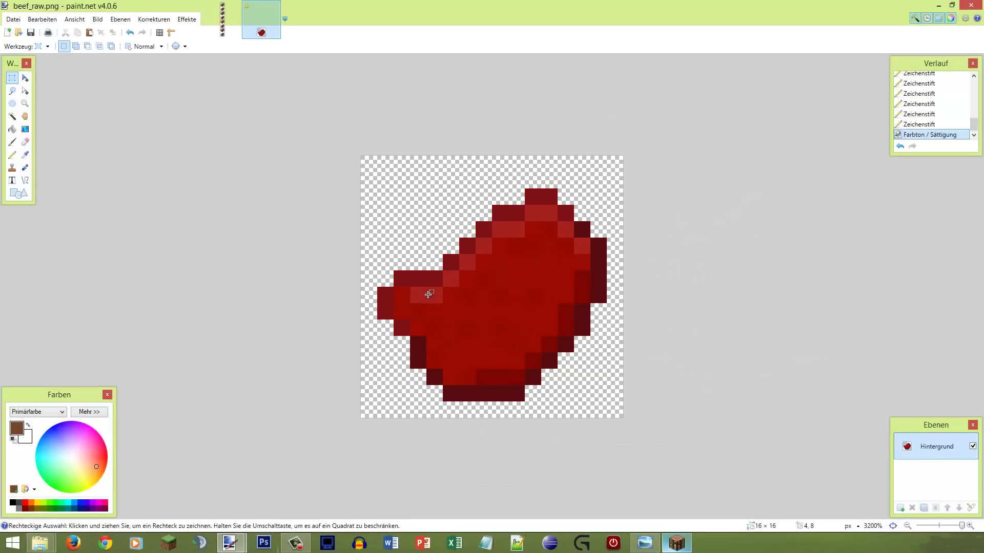
Pick the light red from the meat's highlight and add three separate highlight pixels right of the beef's centre
key("k")
left_click(432, 291)
key("p")
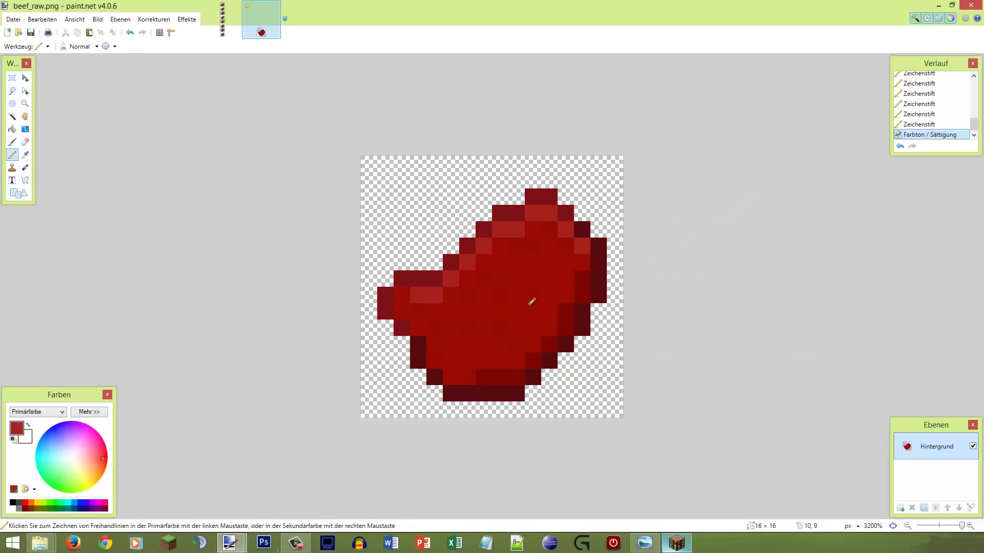
left_click(516, 276)
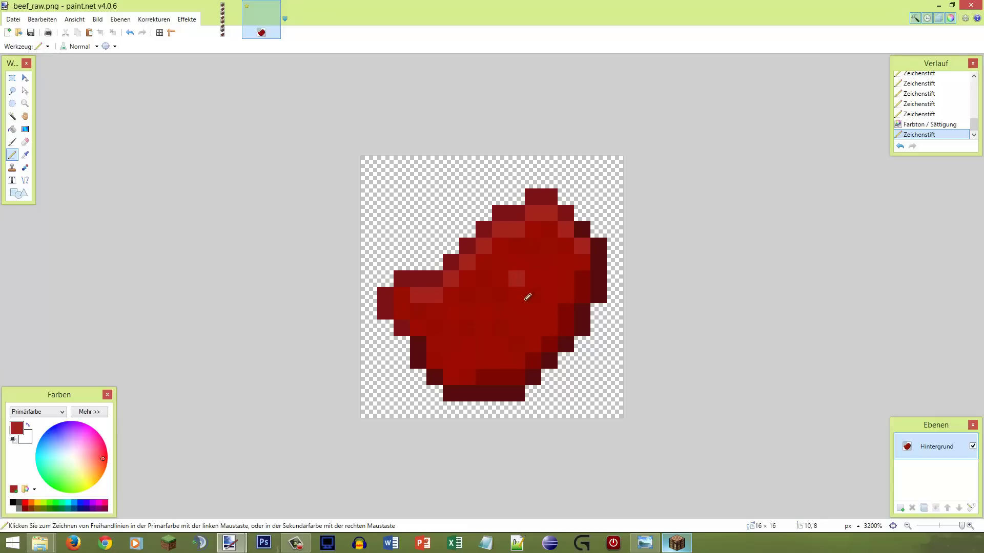
left_click(531, 295)
left_click(518, 310)
scroll(555, 287, "down", 5)
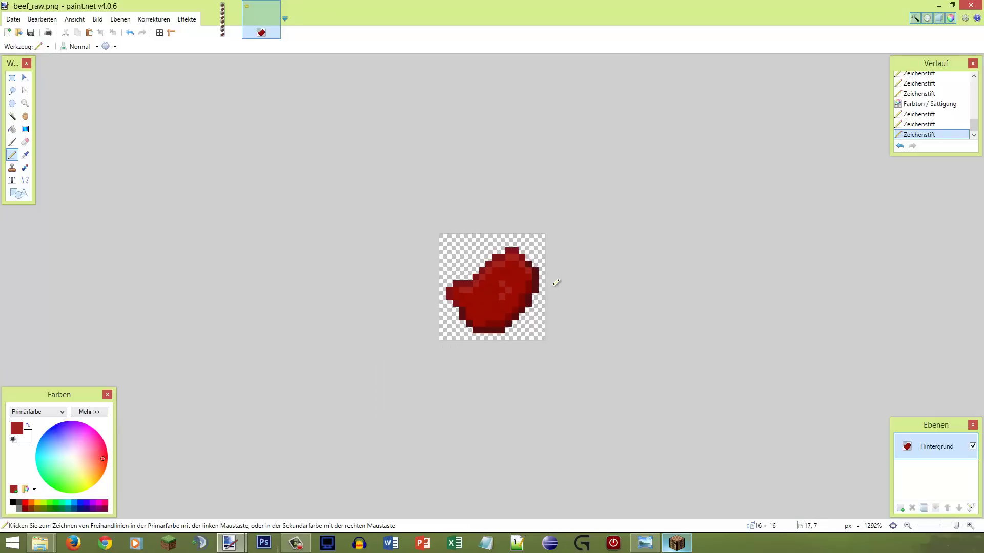
scroll(549, 275, "up", 4)
Add three light-red highlight pixels in the meat's lower-left area and one left of its centre
left_click(450, 328)
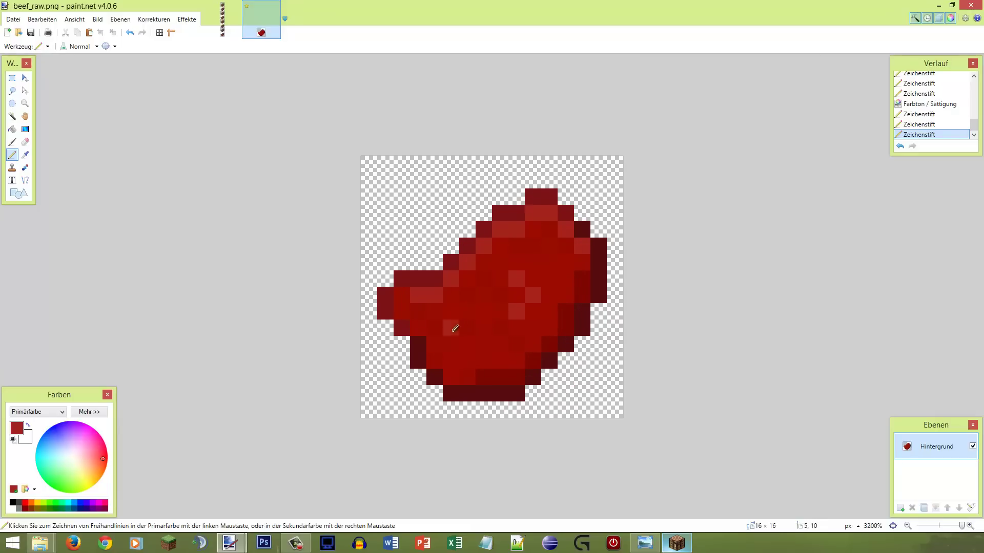
left_click(457, 343)
left_click(465, 356)
scroll(531, 274, "down", 2)
scroll(531, 275, "up", 2)
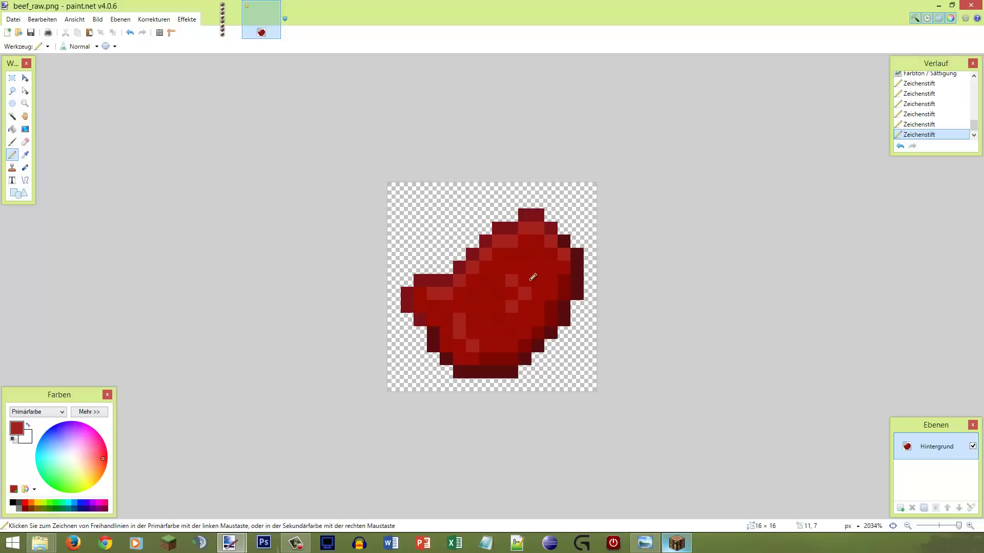
left_click(487, 295)
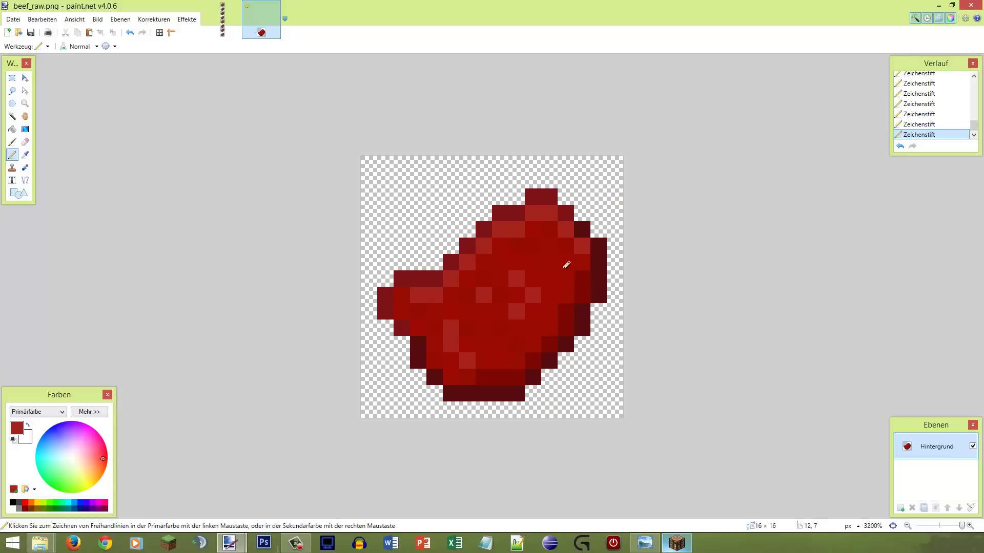
Add light-red highlight pixels near the meat's upper-right edge and check the texture at a small size
scroll(564, 260, "down", 3)
scroll(564, 261, "up", 3)
scroll(586, 248, "down", 5)
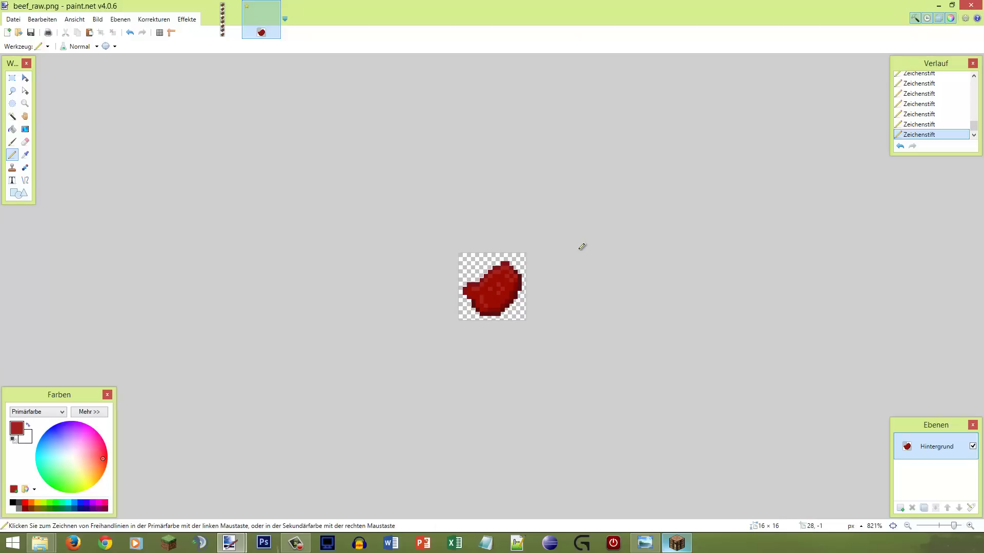
scroll(578, 247, "up", 5)
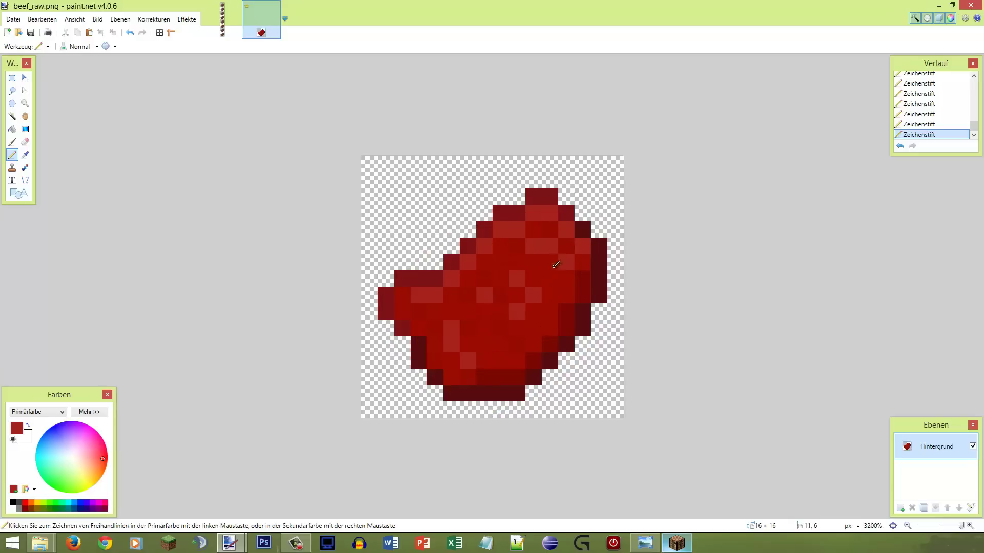
scroll(575, 220, "down", 5)
scroll(576, 219, "up", 5)
Switch to Minecraft, resume the game with the debug overlay hidden, and examine the raw beef in the hand
left_click(668, 544)
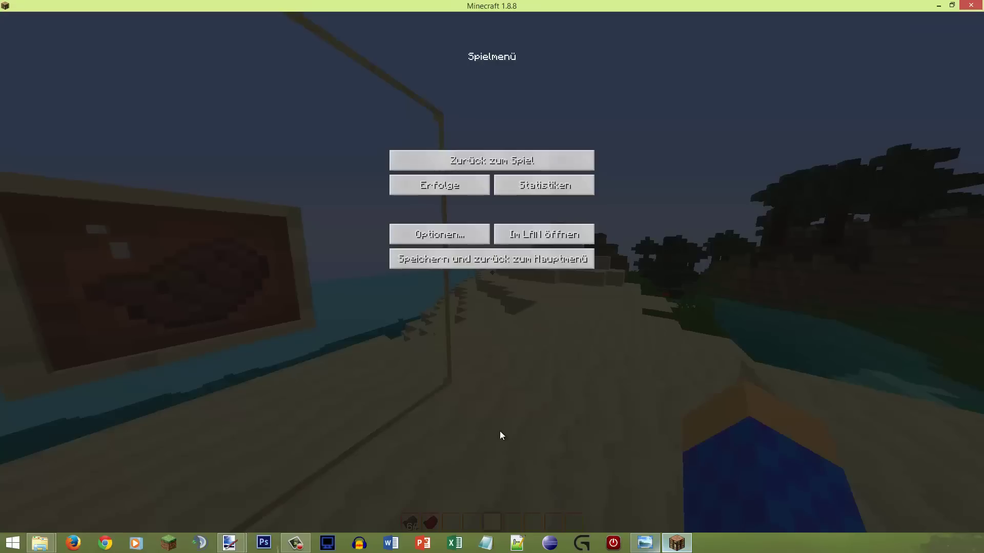
left_click(483, 157)
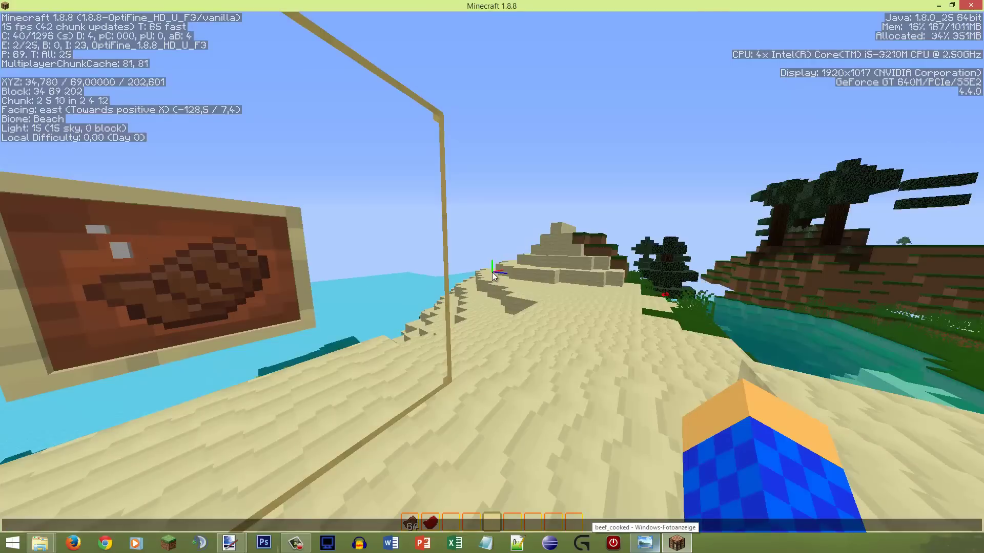
key("F3")
key("2")
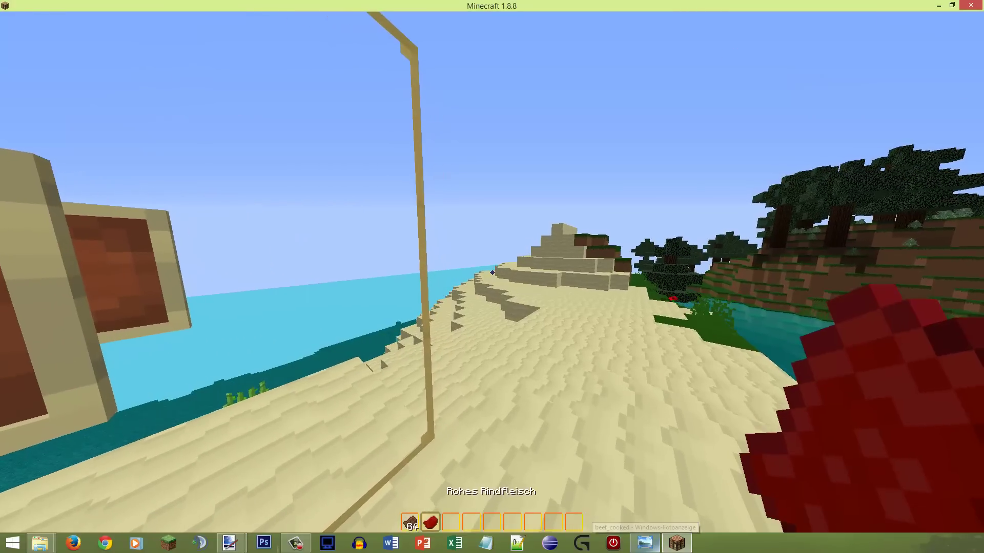
key("s")
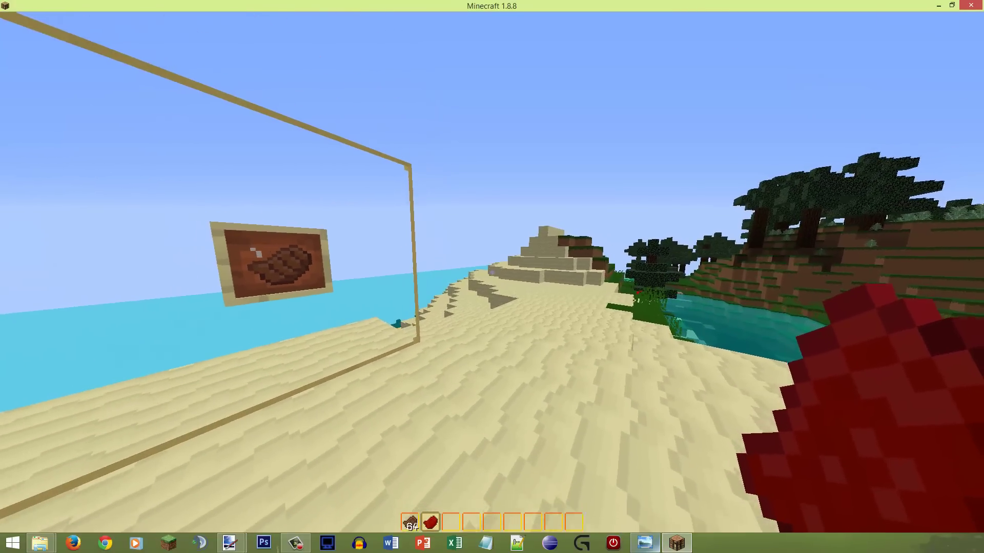
key("s")
key("d")
With an empty hand, compare the cooked and raw beef in the item frames from near and far
key("4")
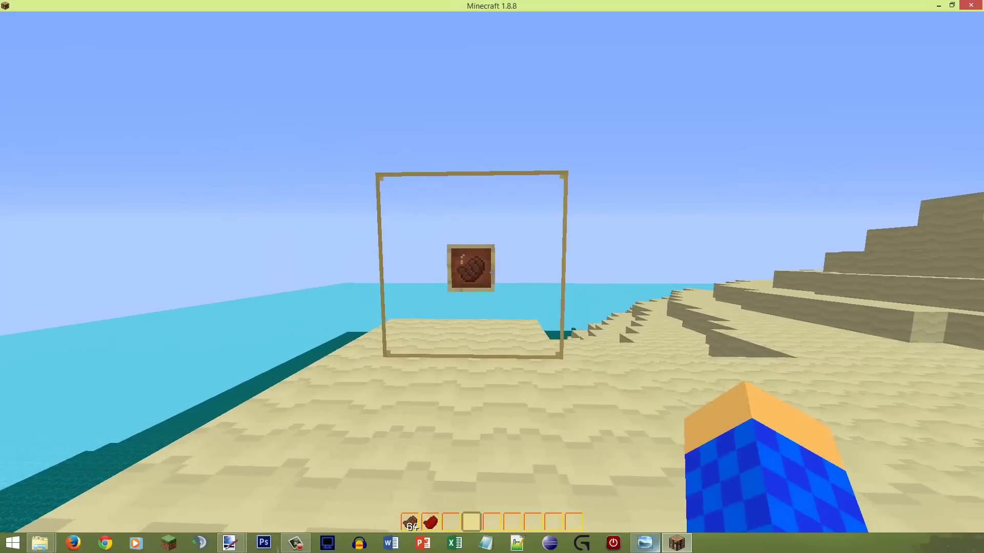
key("w")
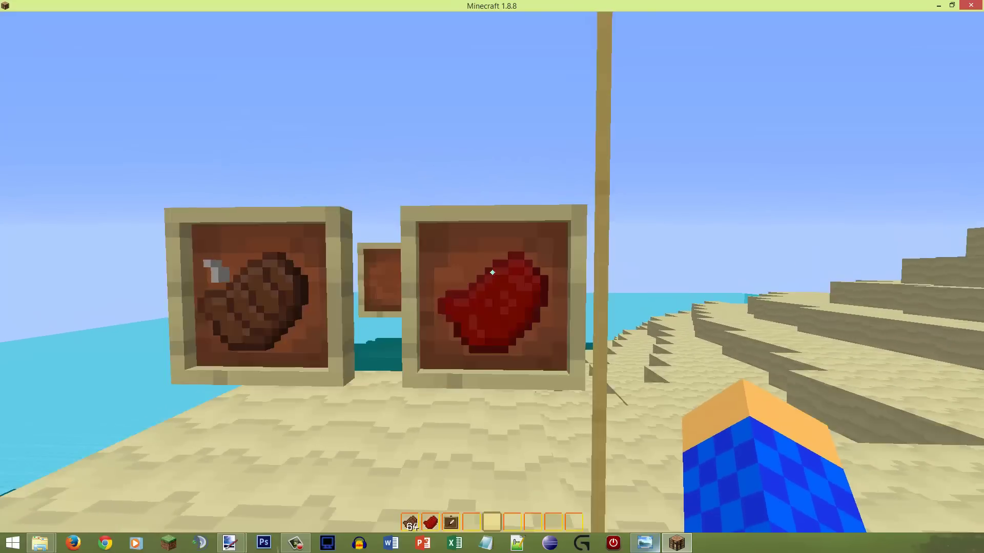
key("a")
key("w")
key("s")
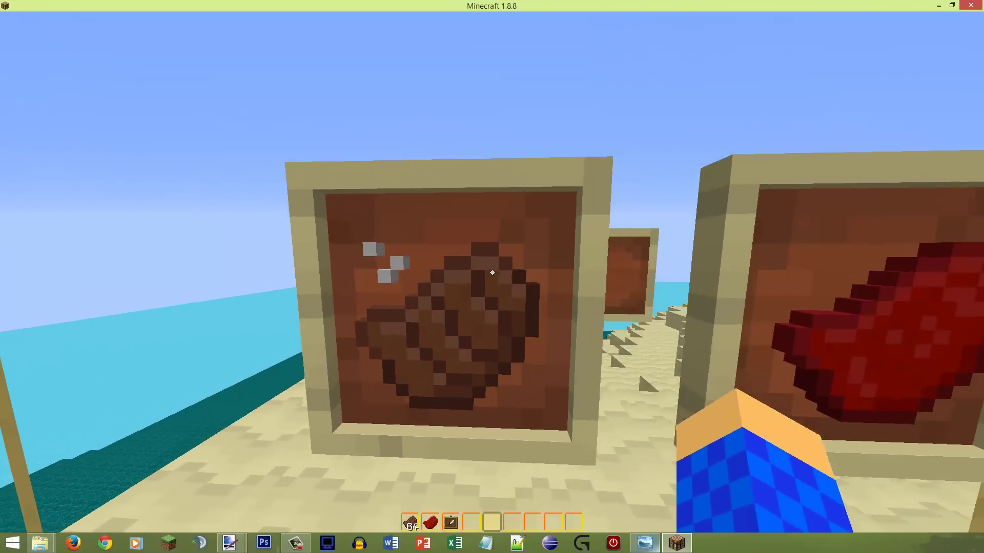
key("d")
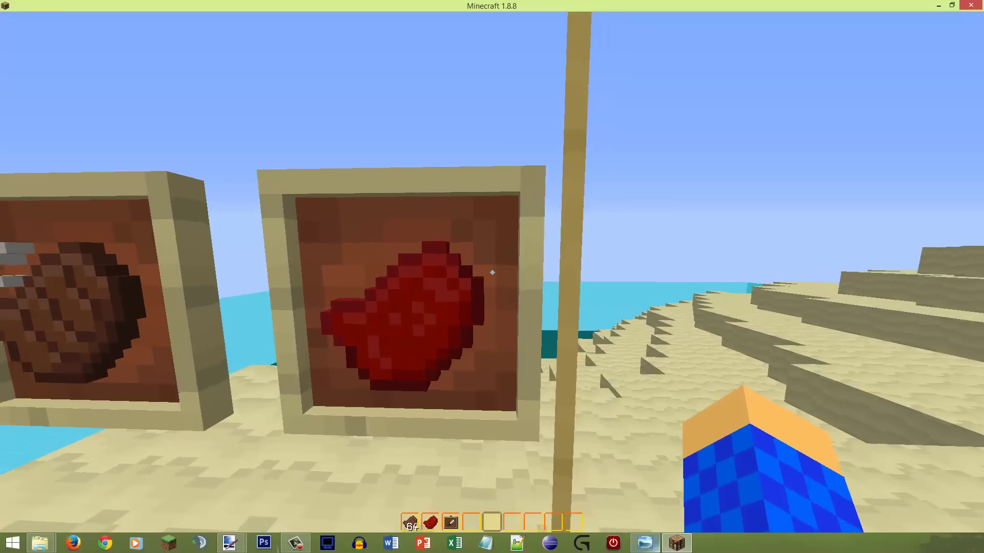
key("s")
key("s")
key("w")
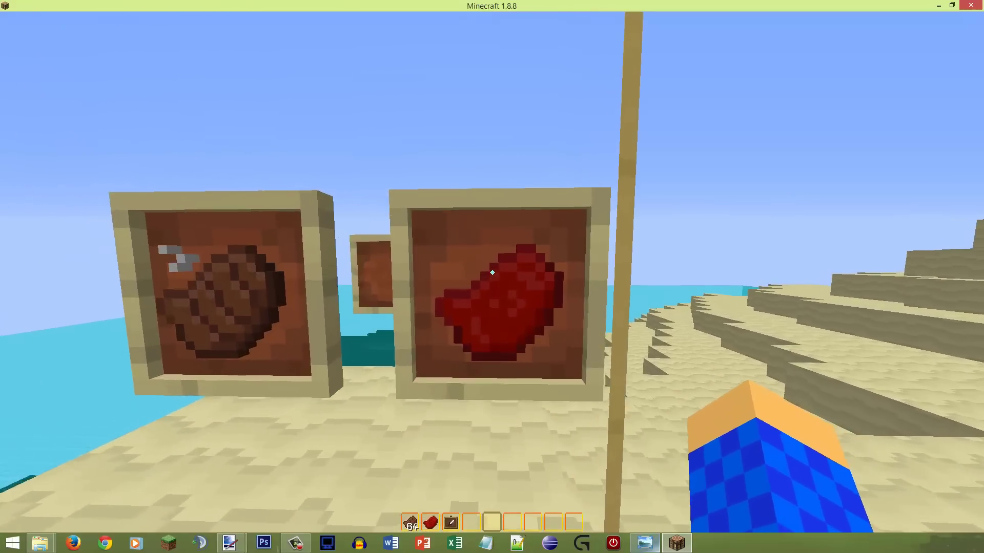
key("c")
key("s")
key("d")
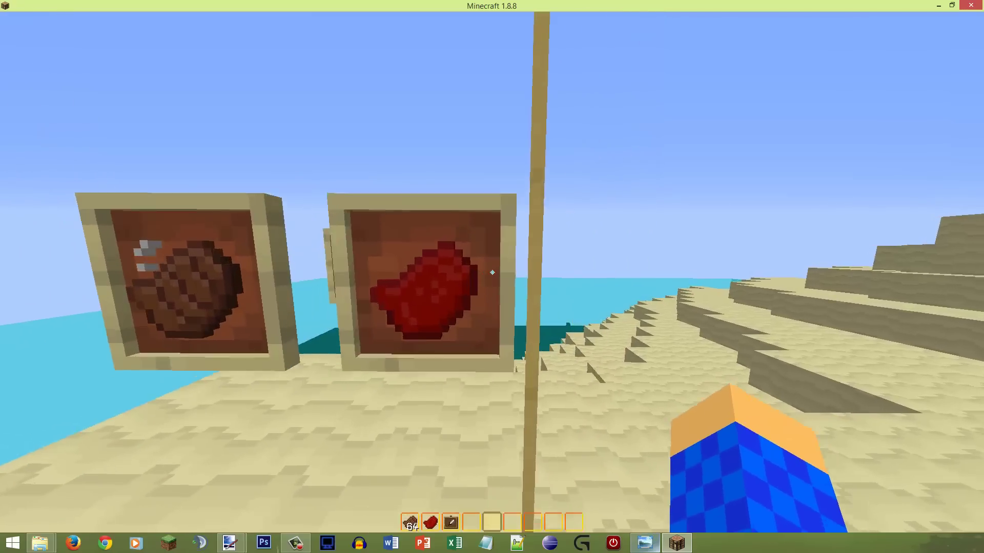
key("w")
key("shift")
key("a")
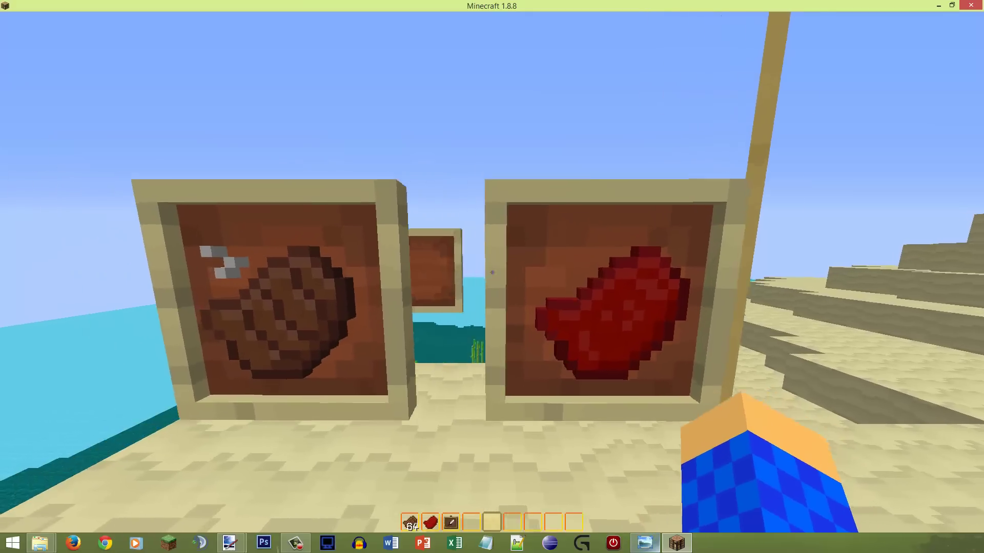
Examine the cooked beef and its animated smoke in the item frame from close up and from a distance
key("w")
key("a")
key("d")
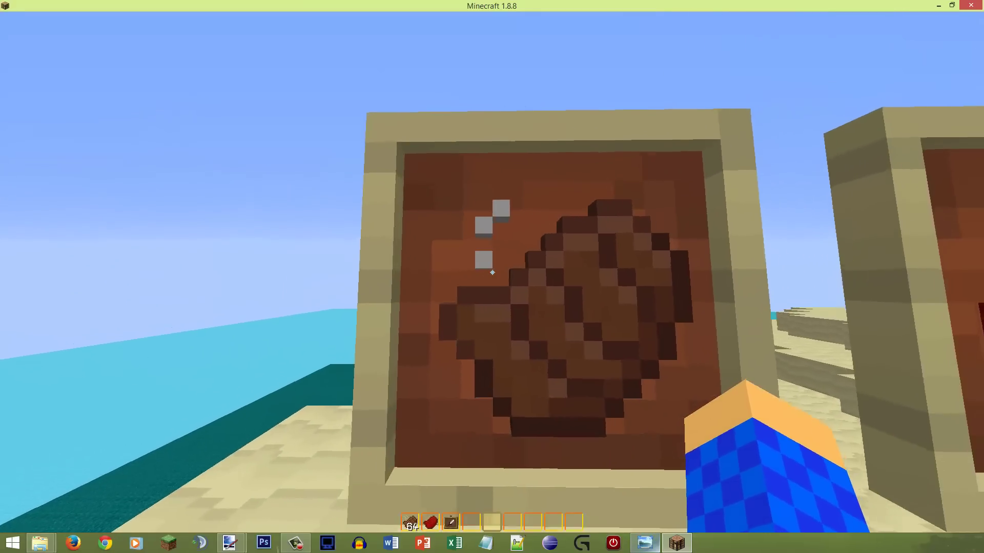
key("s")
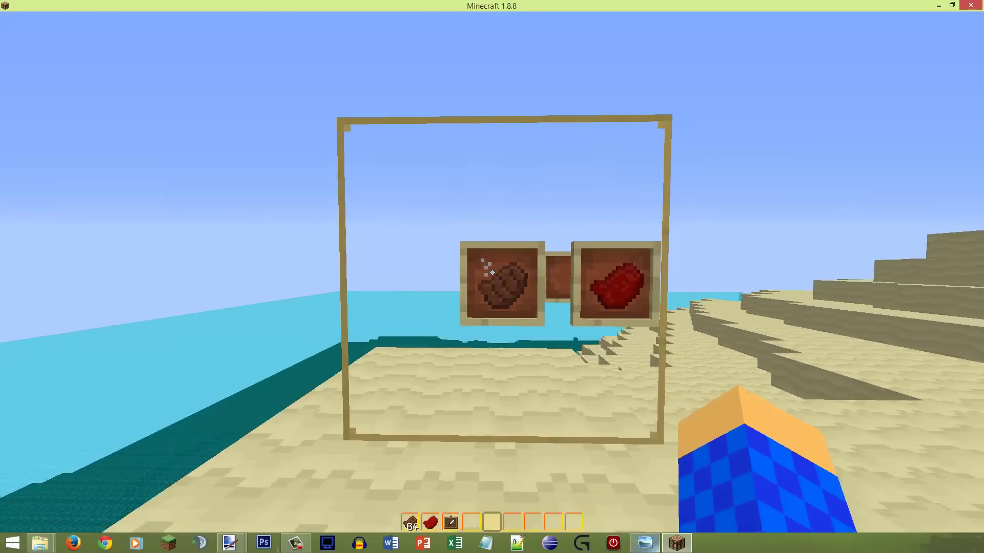
key("w")
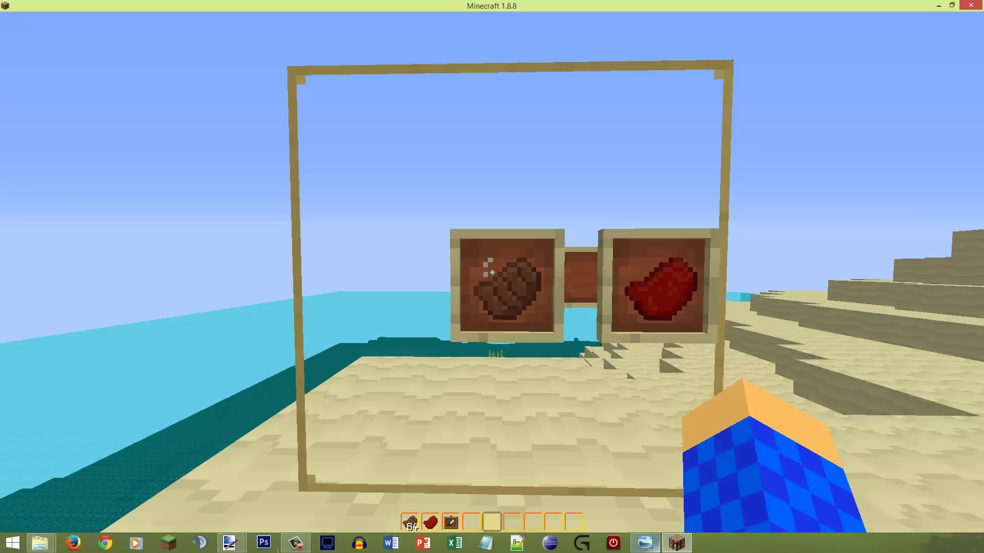
key("w")
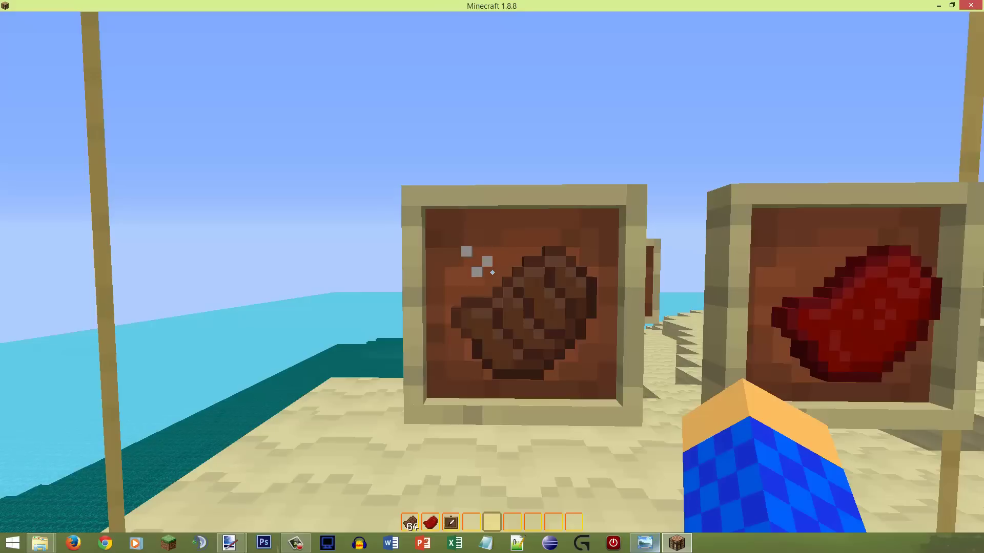
Examine the raw beef in its item frame at slightly varying distances, with the cooked beef beside it
key("d")
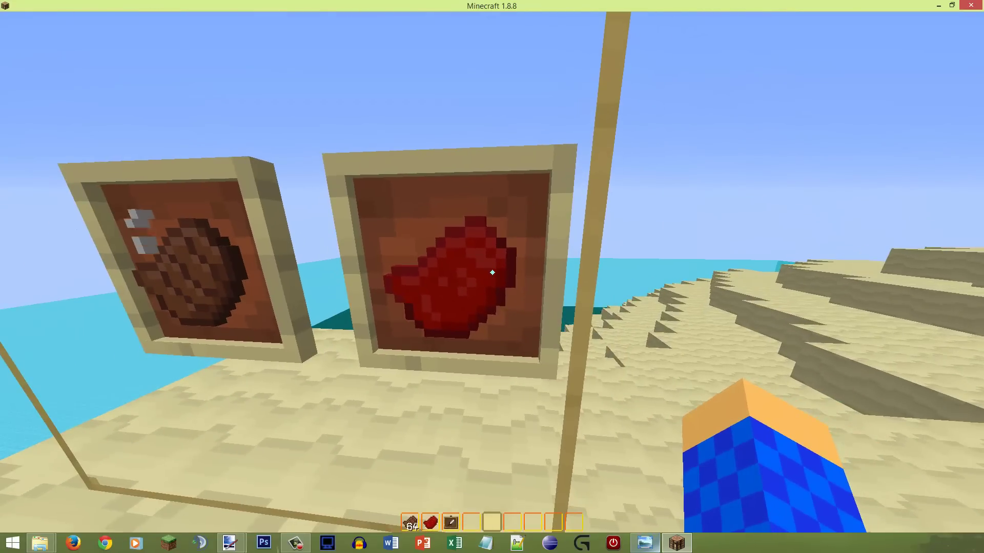
key("a")
key("d")
scroll(491, 272, "up", 2)
key("s")
key("w")
scroll(492, 272, "down", 1)
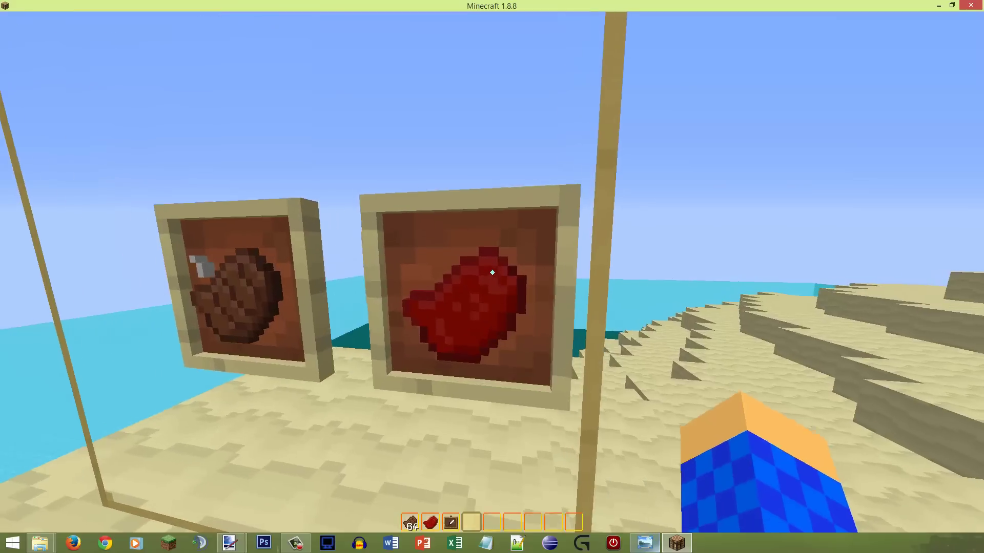
key("s")
key("w")
key("s")
key("w")
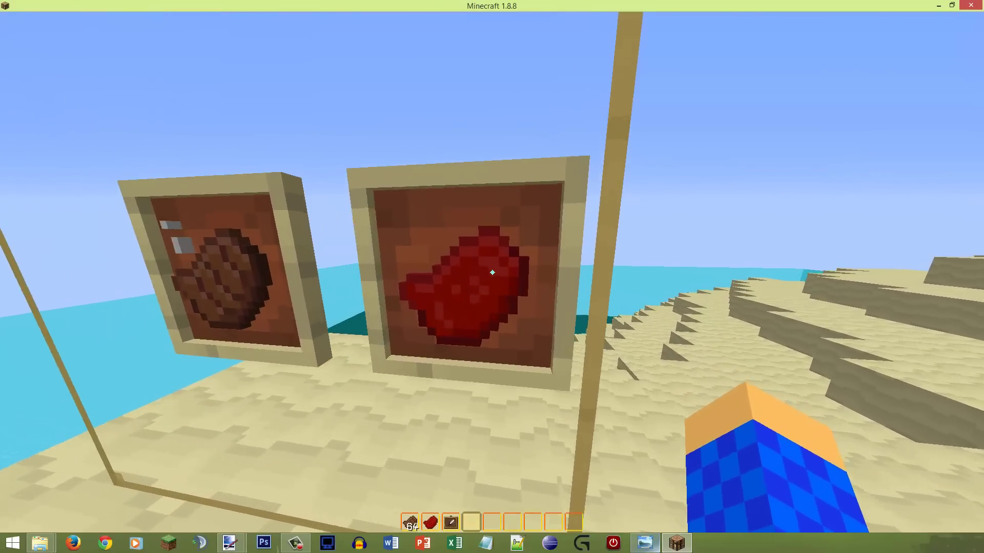
Turn away from the item frames and hold the steak and the raw beef in turn to inspect both in the hand
key("s")
key("a")
scroll(492, 273, "up", 3)
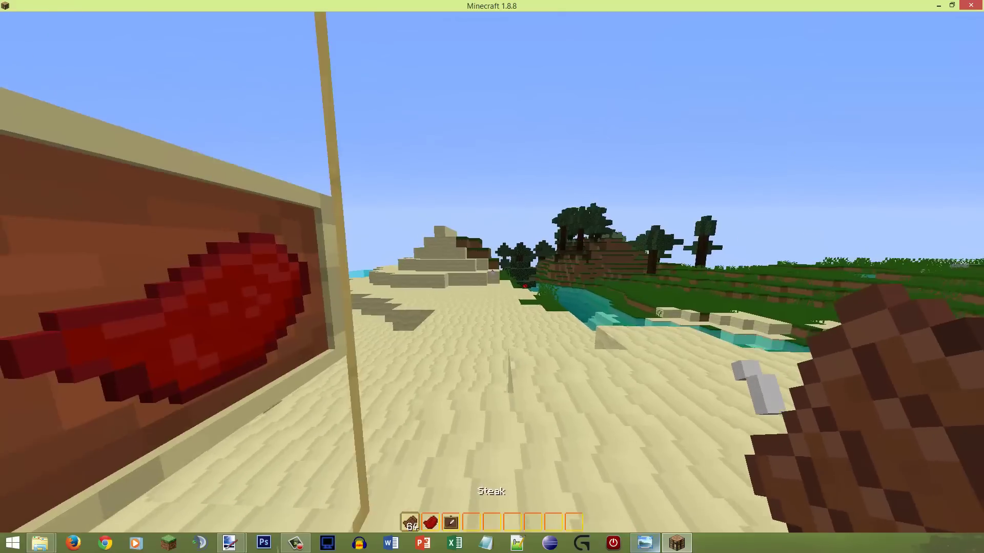
key("s")
key("2")
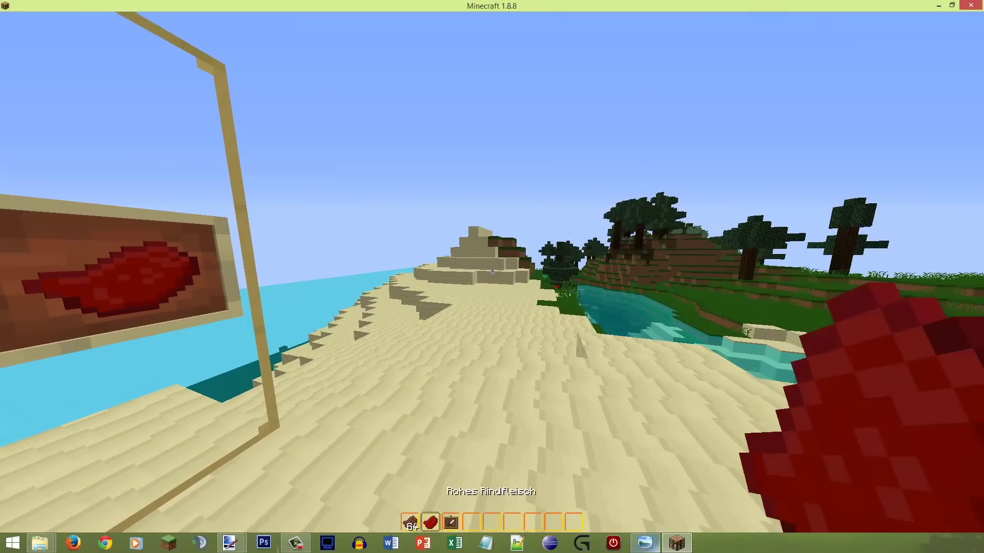
Eat the raw beef and some of the steak to check both textures in the eating animation
scroll(492, 272, "down", 1)
key("w")
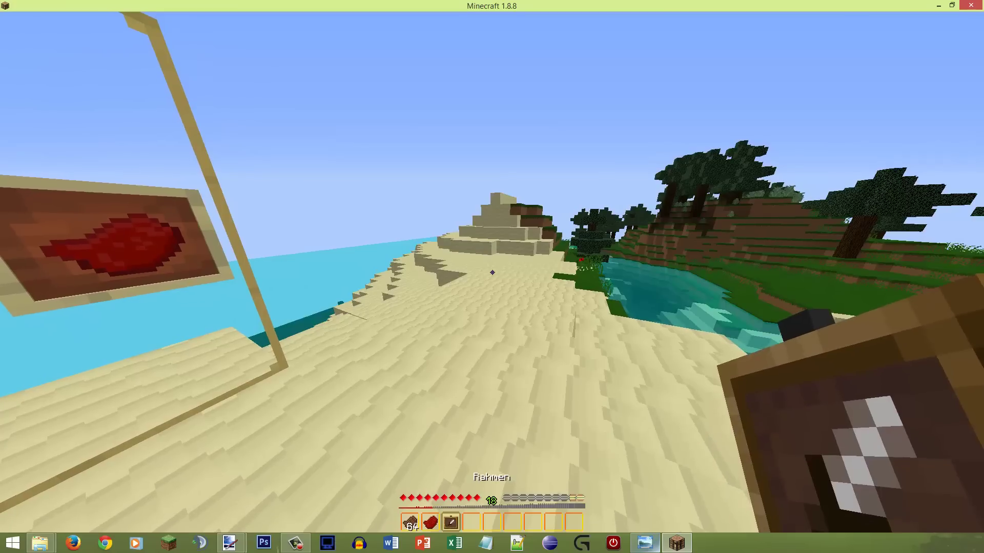
scroll(492, 273, "up", 1)
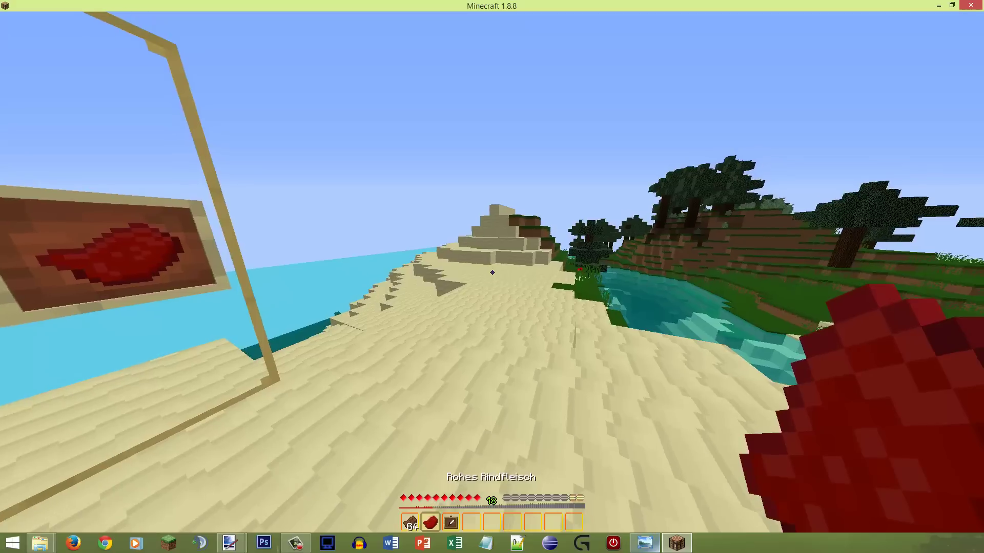
right_click(492, 273)
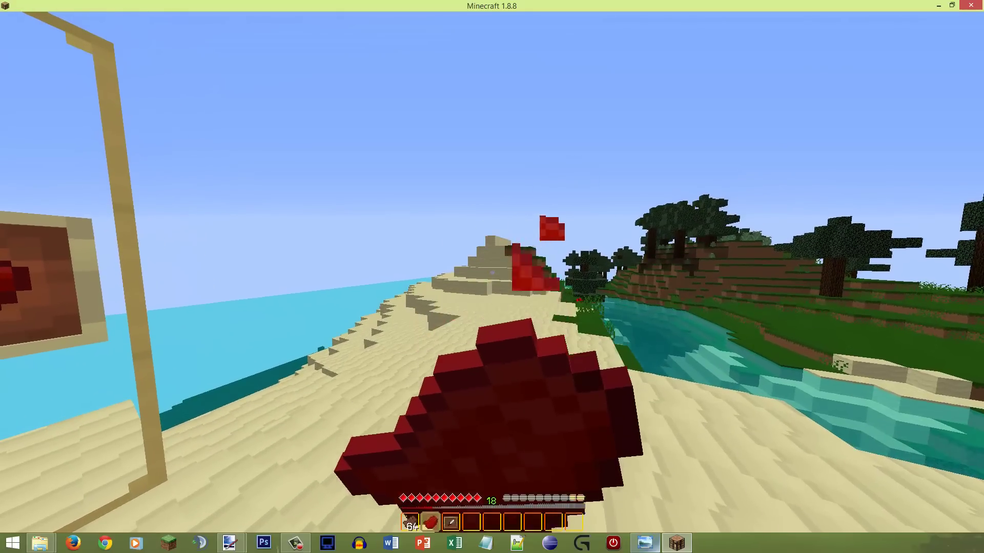
key("1")
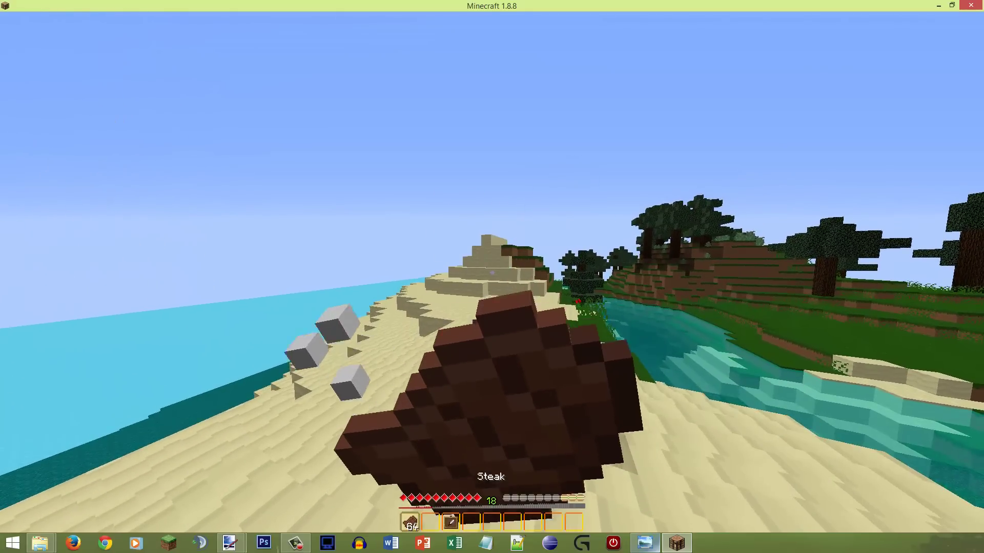
right_click(492, 276)
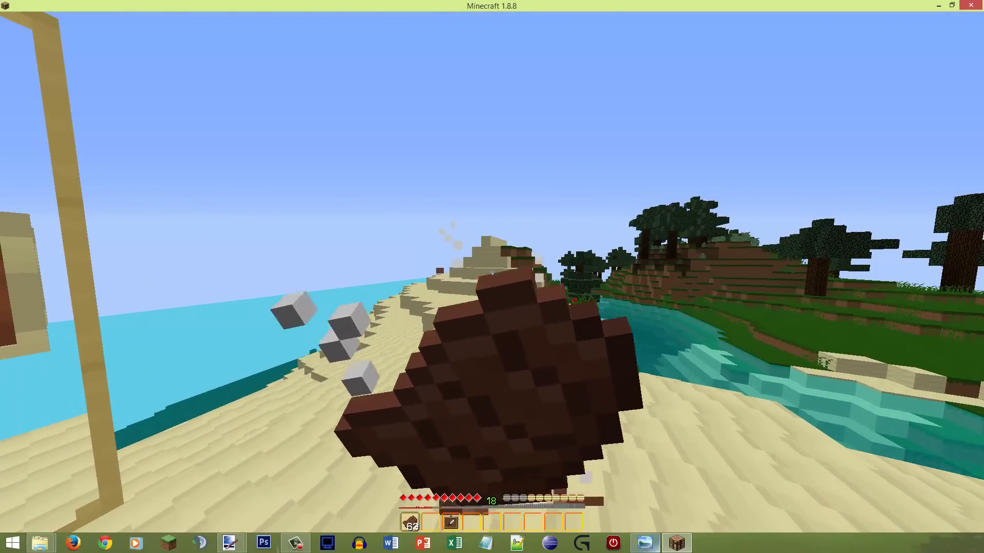